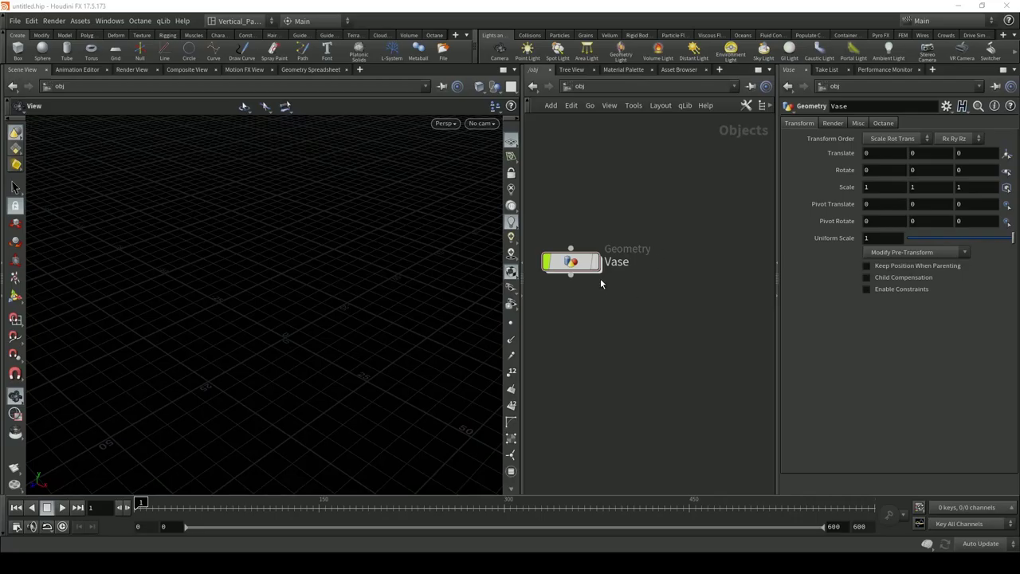
# Turn on the display of the Vase object and reposition its node in the object network
pyautogui.click(595, 261)
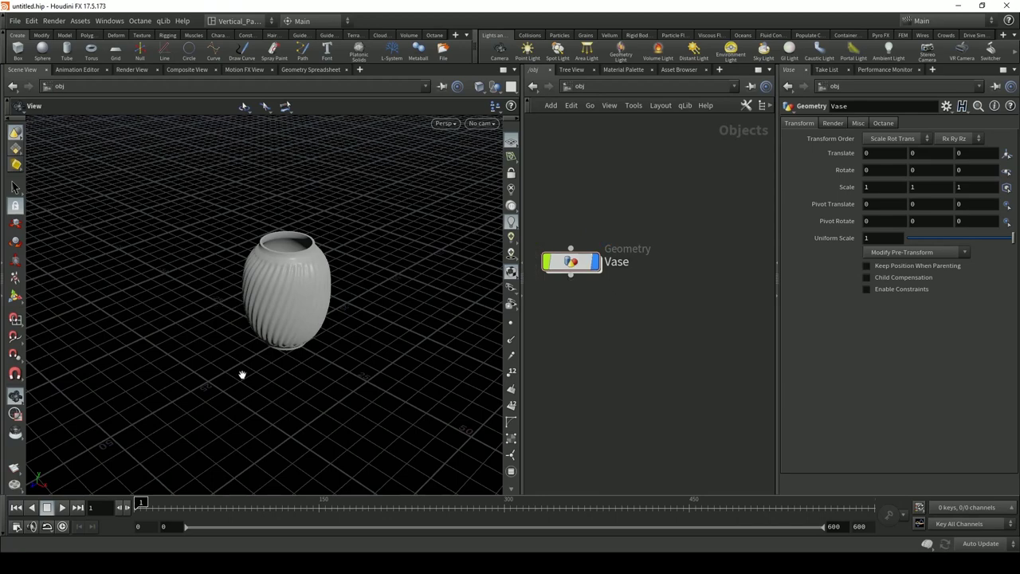
pyautogui.moveTo(248, 365); pyautogui.dragTo(274, 307)
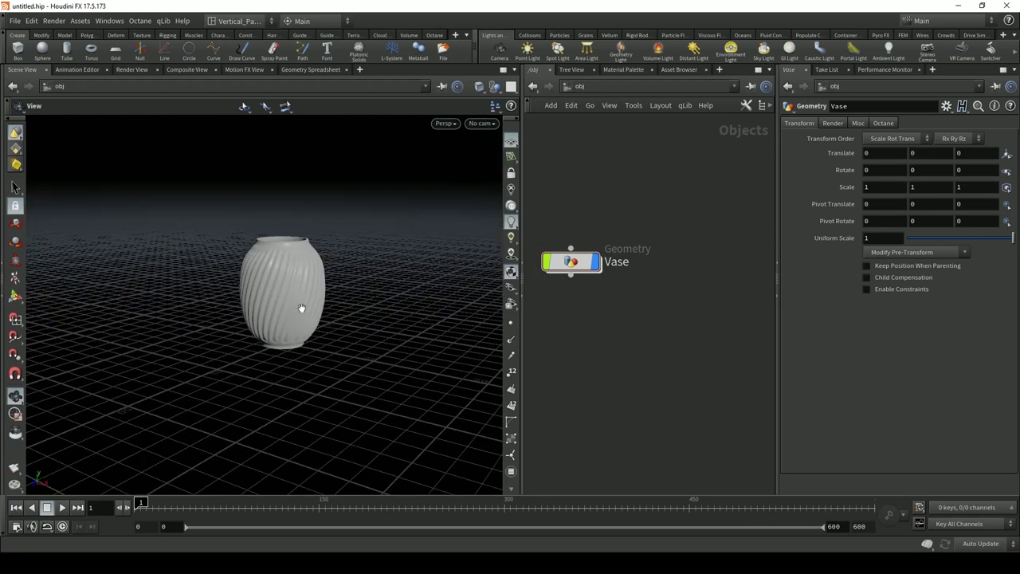
pyautogui.moveTo(571, 262); pyautogui.dragTo(640, 251)
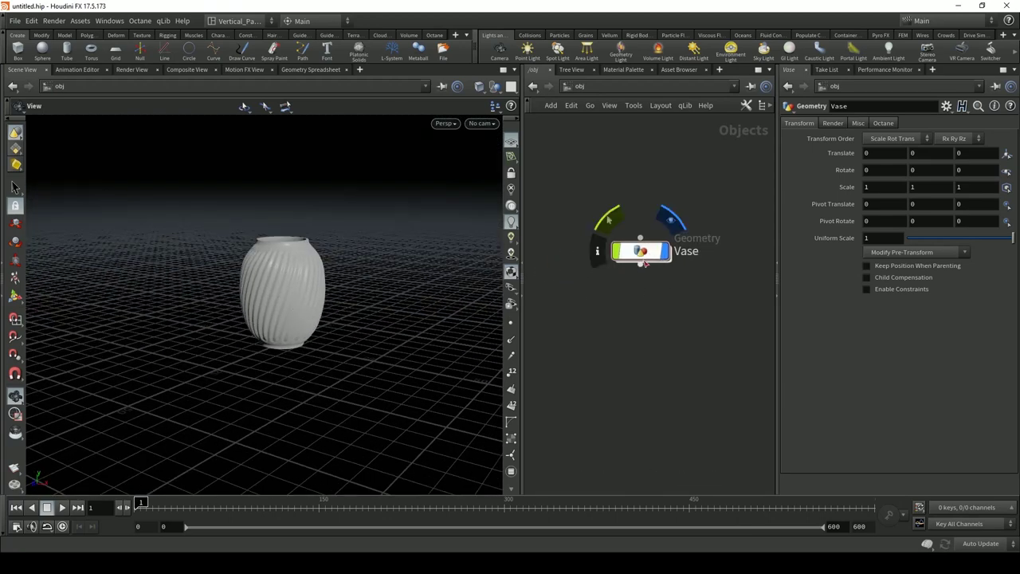
# Examine the vase's twisted ribs, rim and overall shape closely from several angles
pyautogui.moveTo(348, 330); pyautogui.dragTo(255, 327)
pyautogui.scroll(4, 321, 310)
pyautogui.moveTo(255, 326); pyautogui.dragTo(248, 257, button='middle')
pyautogui.moveTo(248, 257); pyautogui.dragTo(294, 192)
pyautogui.moveTo(293, 183); pyautogui.dragTo(284, 263, button='right')
pyautogui.scroll(-8, 292, 276)
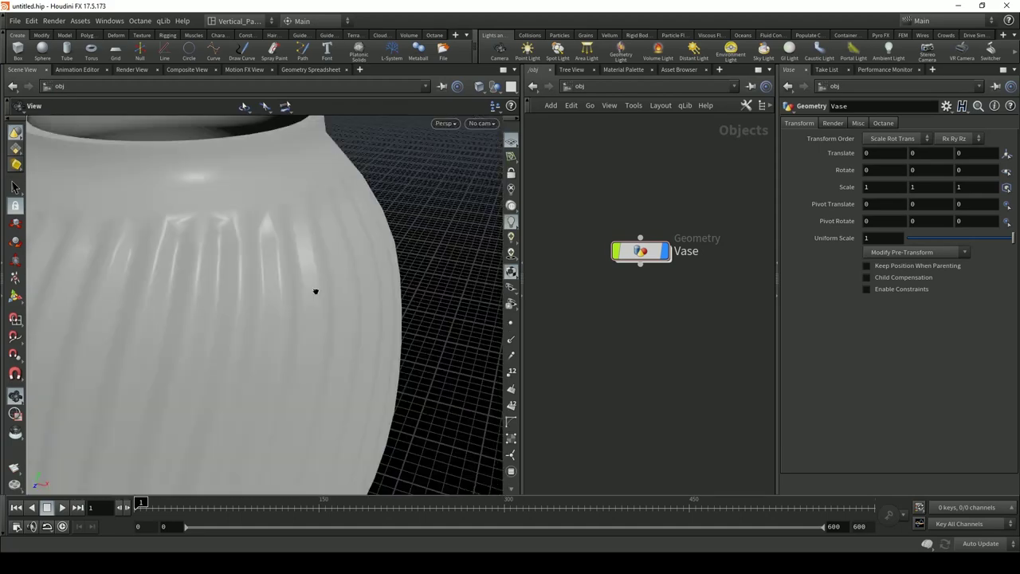
pyautogui.moveTo(309, 314); pyautogui.dragTo(263, 214)
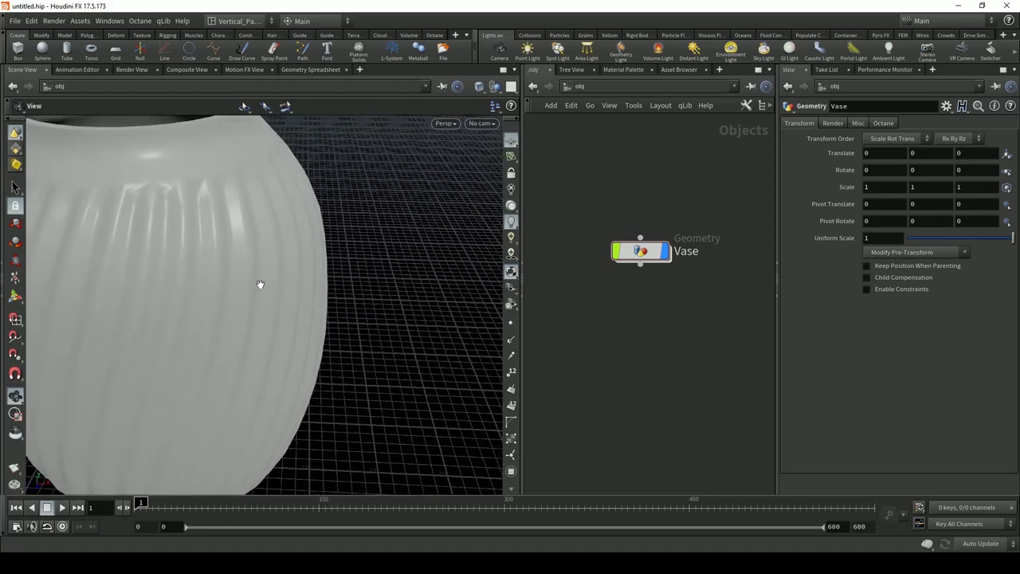
pyautogui.scroll(-5, 259, 287)
pyautogui.moveTo(259, 290); pyautogui.dragTo(221, 292)
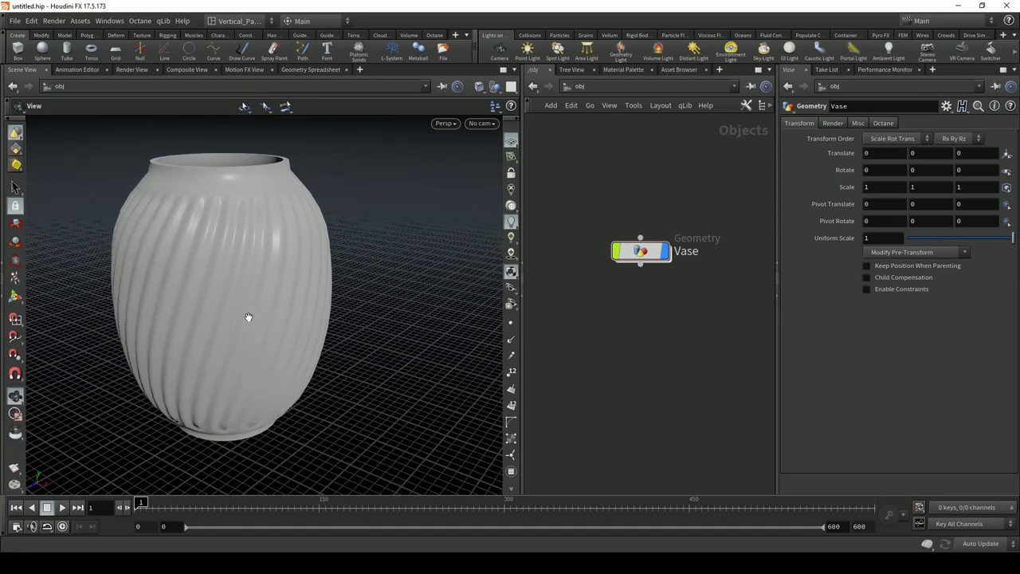
pyautogui.moveTo(293, 275); pyautogui.dragTo(257, 258)
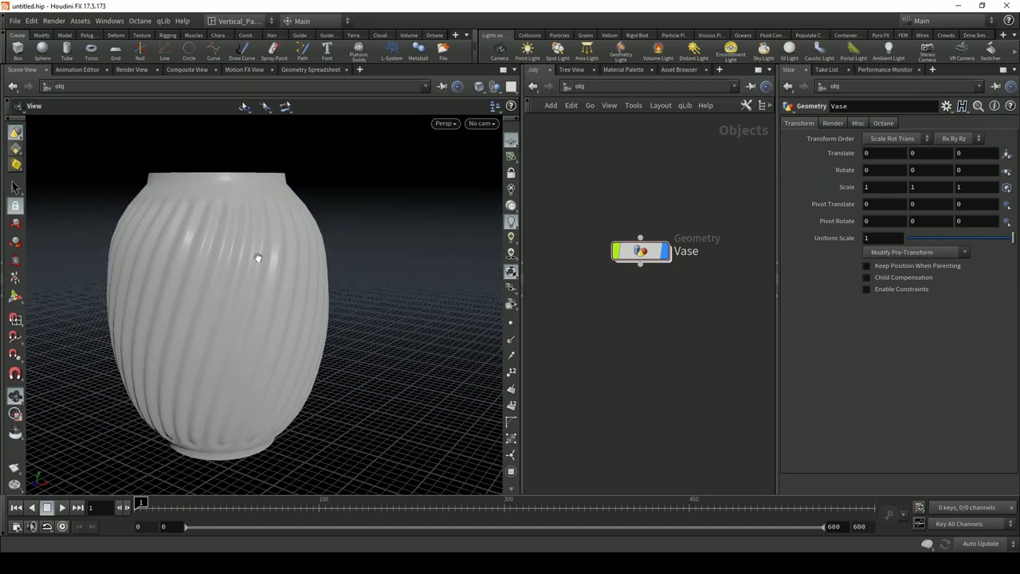
pyautogui.moveTo(258, 267); pyautogui.dragTo(271, 303, button='middle')
pyautogui.moveTo(271, 303)
pyautogui.mouseDown()
pyautogui.moveTo(248, 310)
pyautogui.moveTo(255, 263)
pyautogui.moveTo(262, 289)
pyautogui.mouseUp()
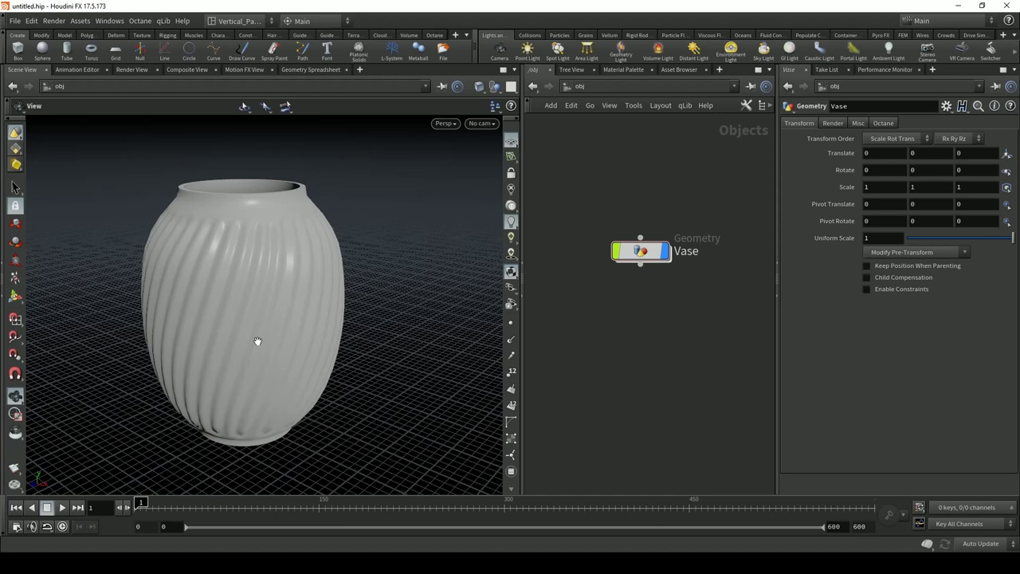
pyautogui.moveTo(277, 319); pyautogui.dragTo(271, 316)
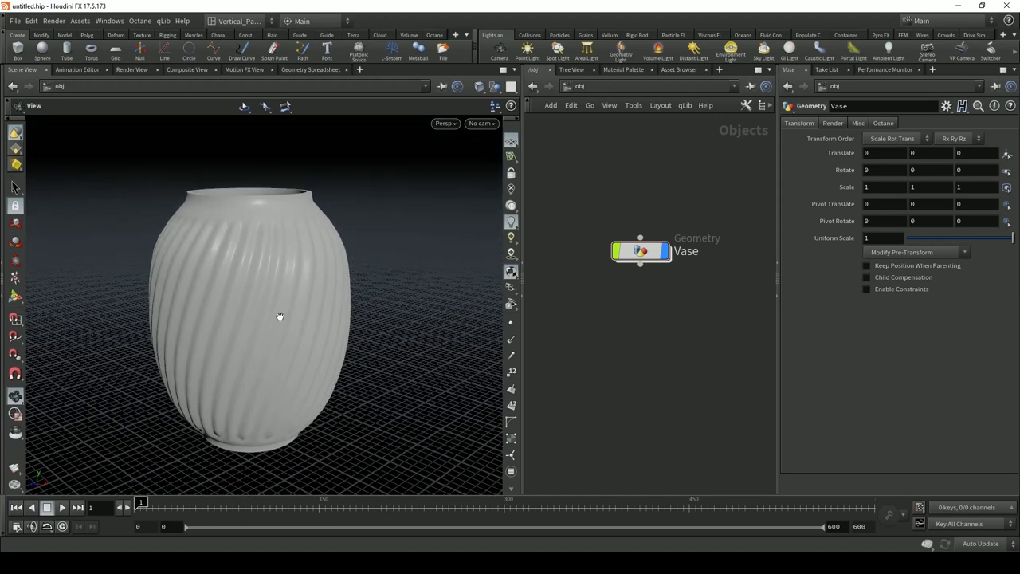
pyautogui.moveTo(280, 318); pyautogui.dragTo(299, 301, button='middle')
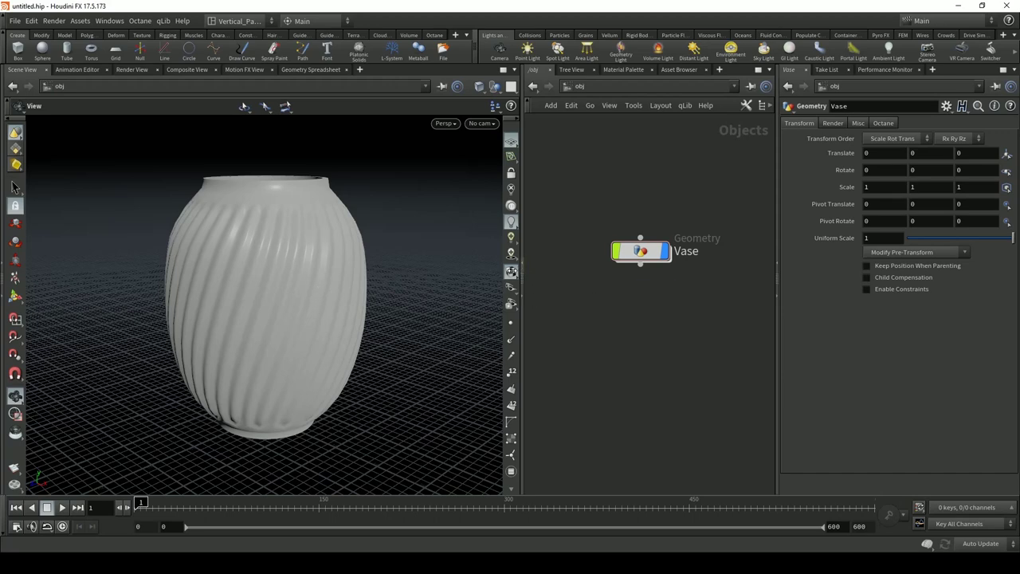
# Narrow the 3D viewport to give the network more room, and go inside the Vase geometry object
pyautogui.moveTo(524, 273); pyautogui.dragTo(458, 335)
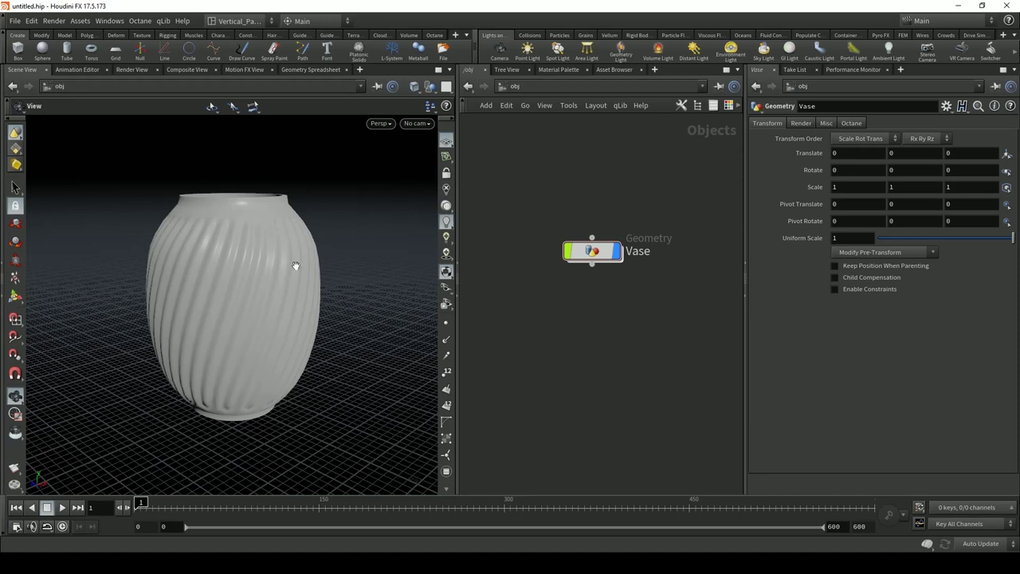
pyautogui.click(592, 263)
pyautogui.press('Escape')
pyautogui.press('i')
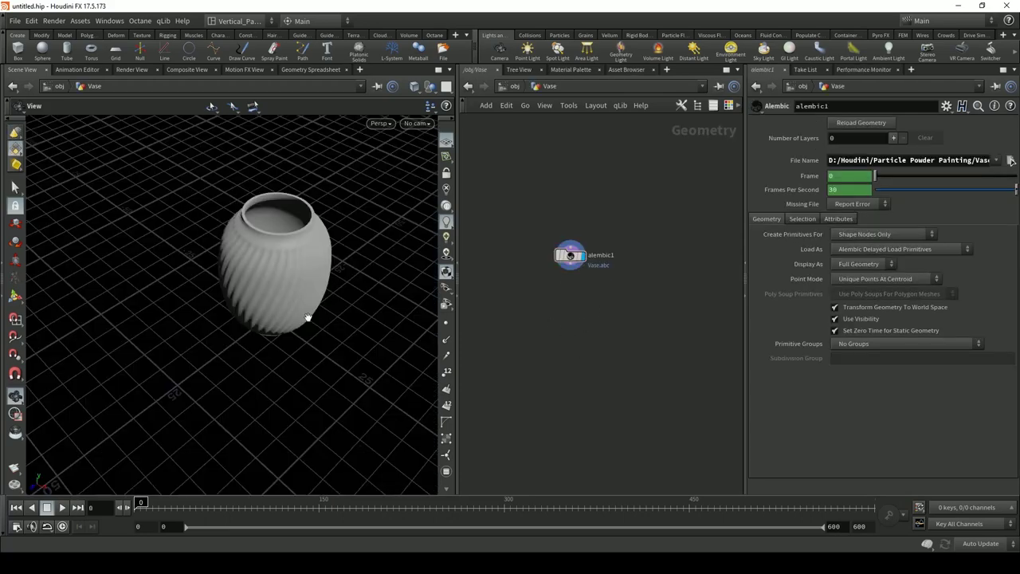
# Add an Unpack node, wire it after the alembic1 node and display its output
pyautogui.moveTo(308, 317); pyautogui.dragTo(293, 298)
pyautogui.scroll(2, 289, 288)
pyautogui.scroll(-3, 272, 293)
pyautogui.moveTo(281, 259); pyautogui.dragTo(262, 312)
pyautogui.moveTo(262, 312); pyautogui.dragTo(267, 302, button='middle')
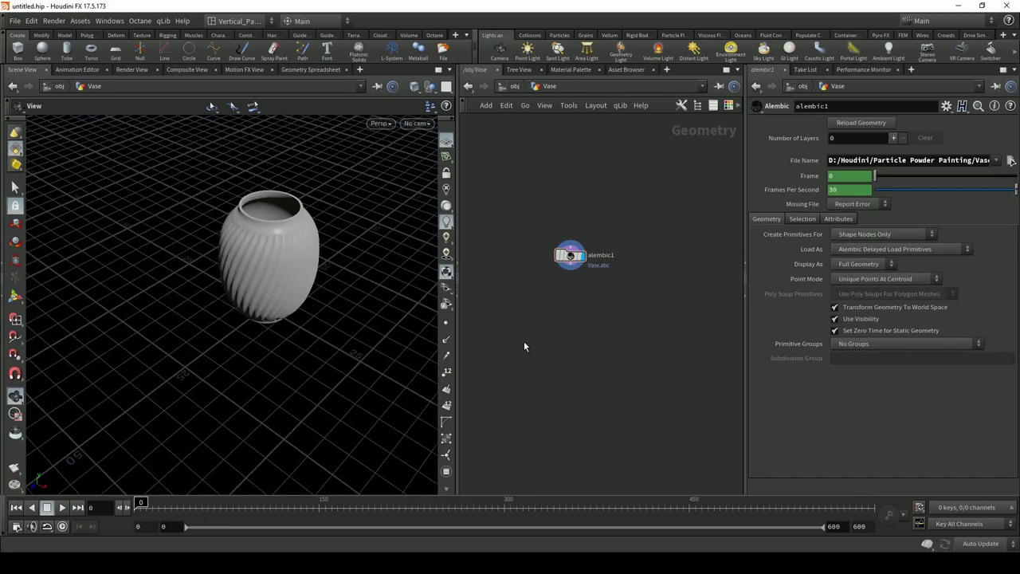
pyautogui.press('Tab')
pyautogui.write('unpack')
pyautogui.press('Return')
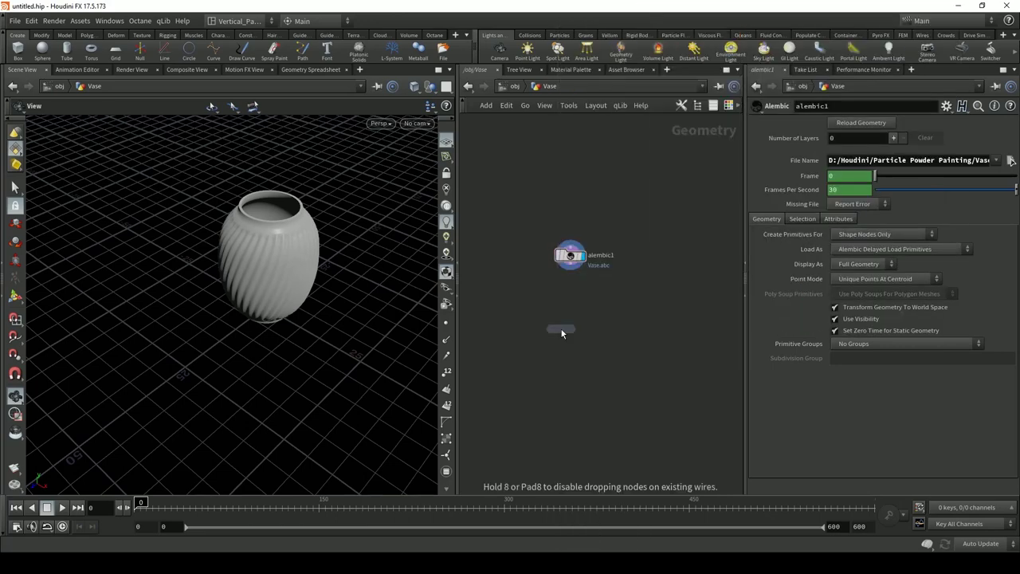
pyautogui.click(573, 312)
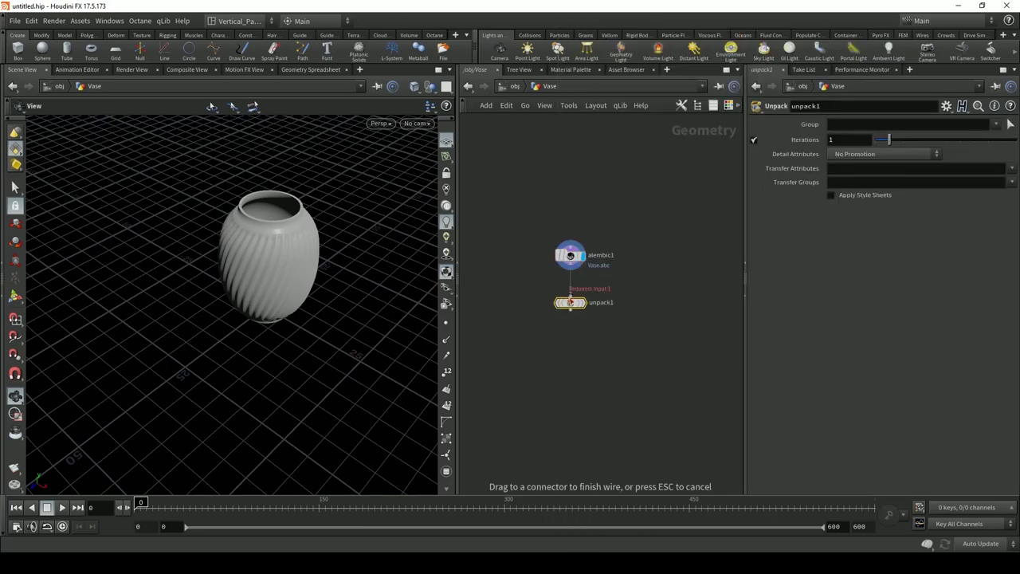
pyautogui.click(581, 303)
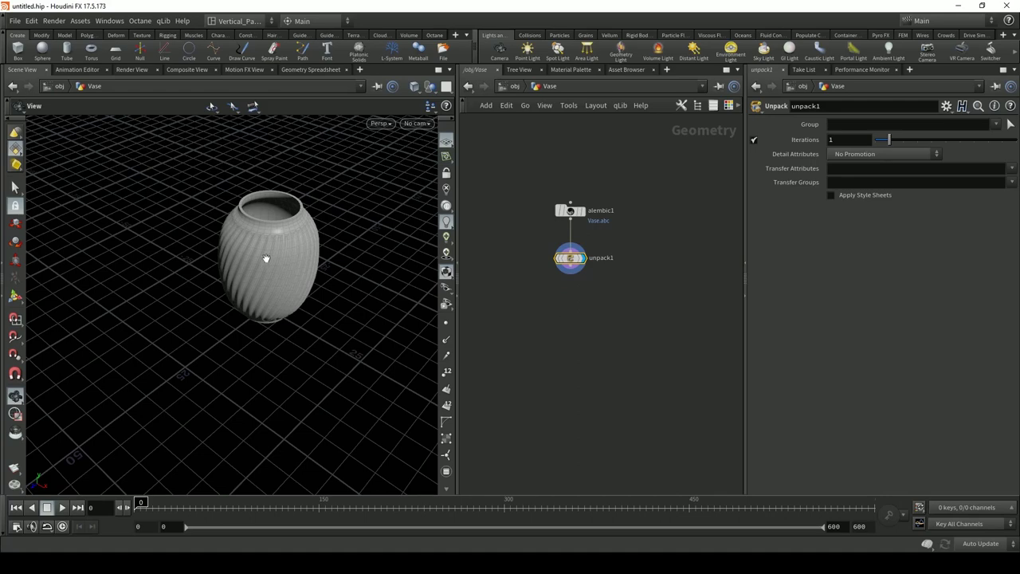
# Append a Transform node after the Unpack node and display its output
pyautogui.scroll(5, 267, 257)
pyautogui.press('Tab')
pyautogui.write('trans')
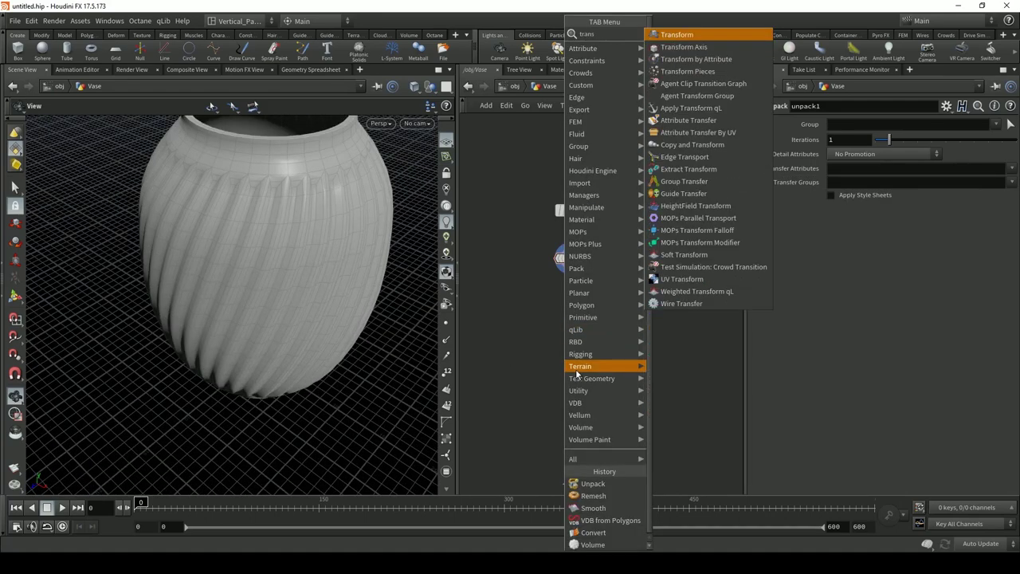
pyautogui.press('Return')
pyautogui.click(570, 308)
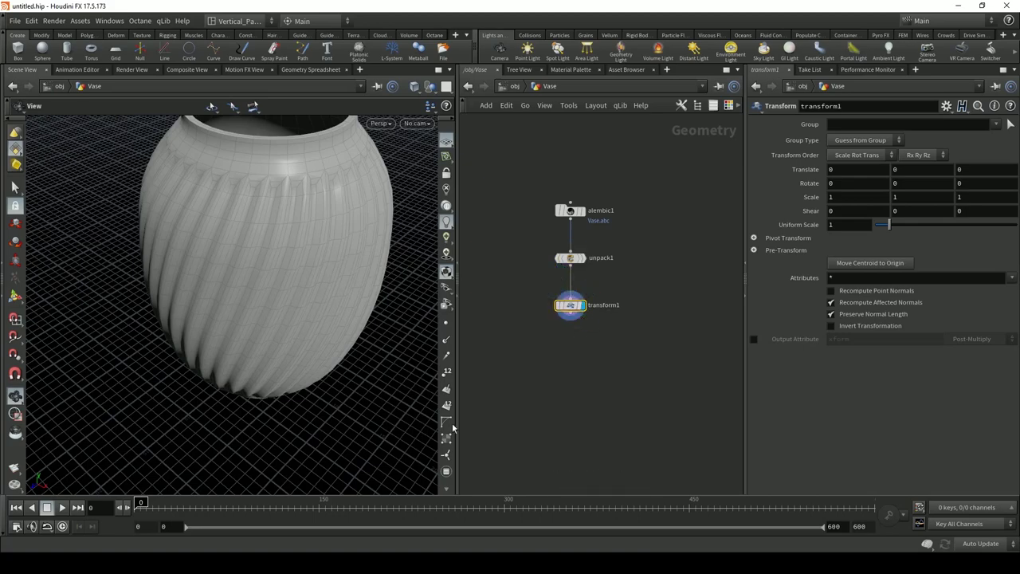
# Set the Transform node's uniform scale to 0.3
pyautogui.write('.3')
pyautogui.press('Return')
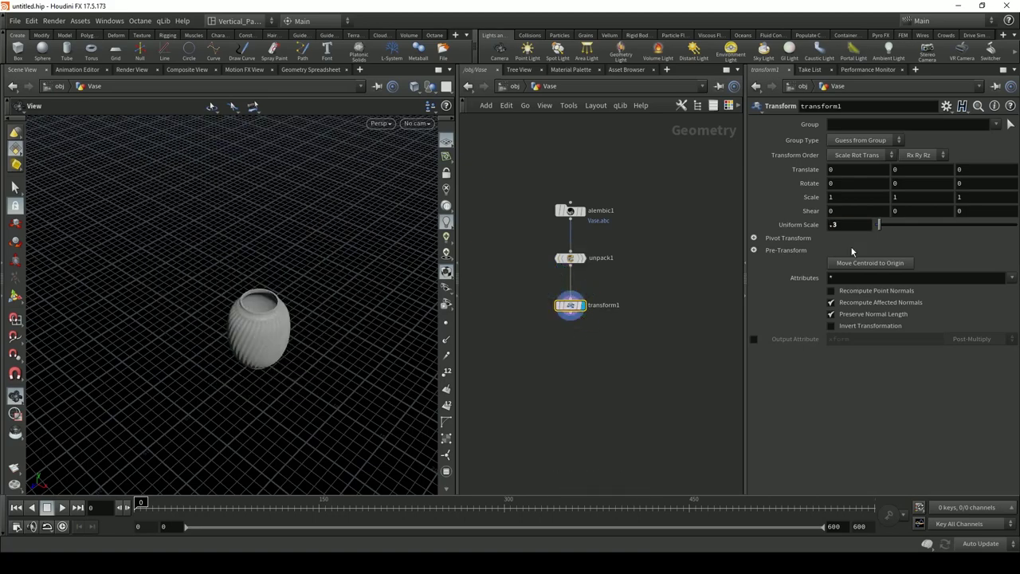
pyautogui.hotkey('space', 'f')
pyautogui.scroll(5, 274, 371)
pyautogui.scroll(-4, 250, 377)
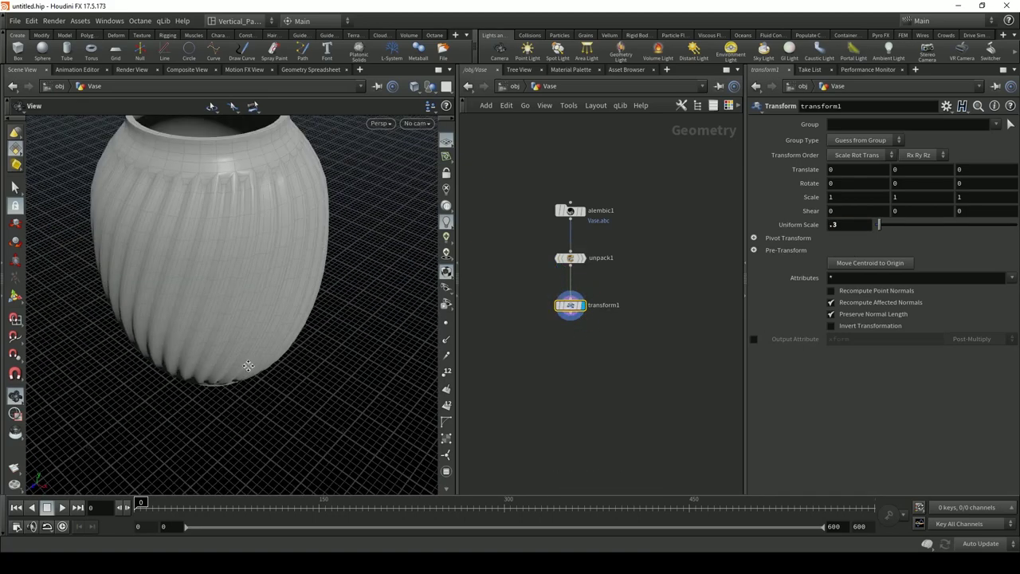
pyautogui.moveTo(248, 366); pyautogui.dragTo(298, 285, button='middle')
pyautogui.scroll(2, 289, 275)
pyautogui.moveTo(289, 275); pyautogui.dragTo(279, 296)
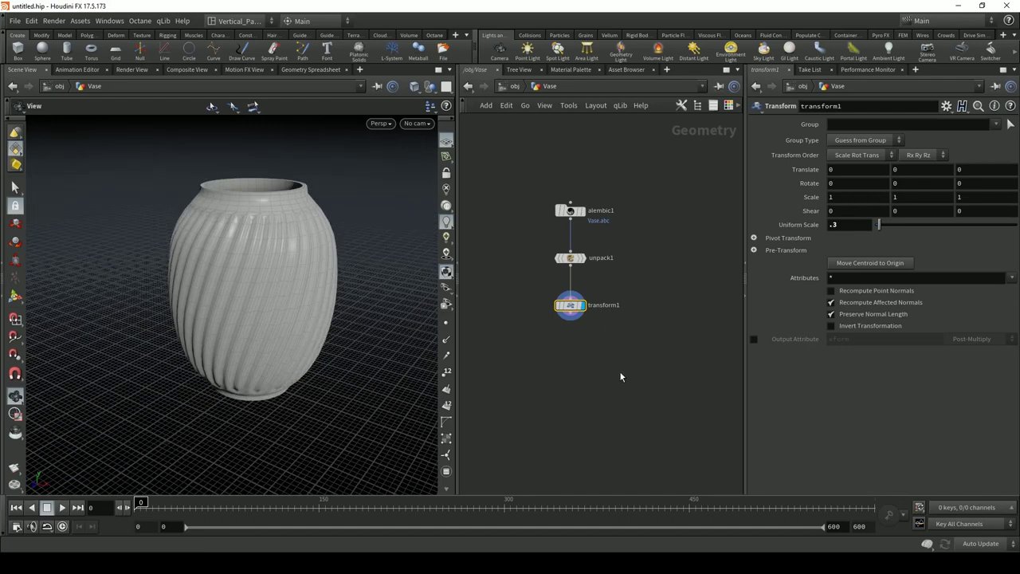
# Add a VDB from Polygons node, connect the Transform node to its first input and display its output
pyautogui.press('Tab')
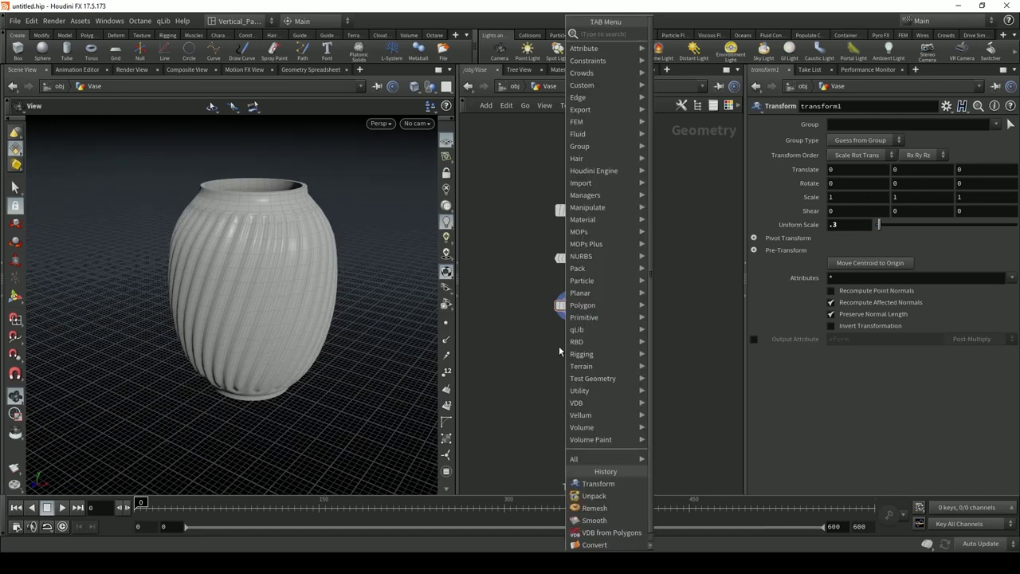
pyautogui.write('vdb from')
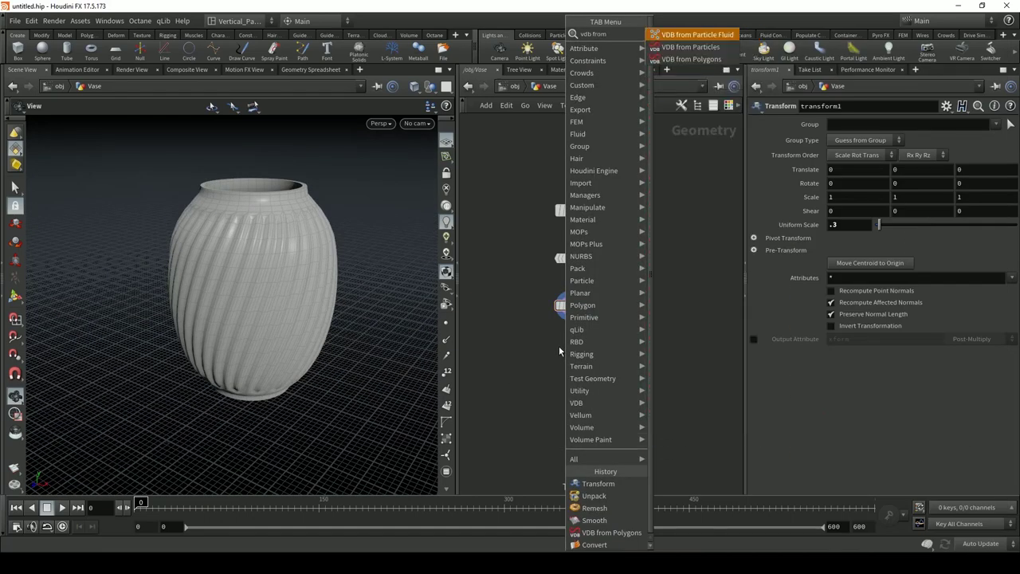
pyautogui.press('Down')
pyautogui.press('Down')
pyautogui.press('Return')
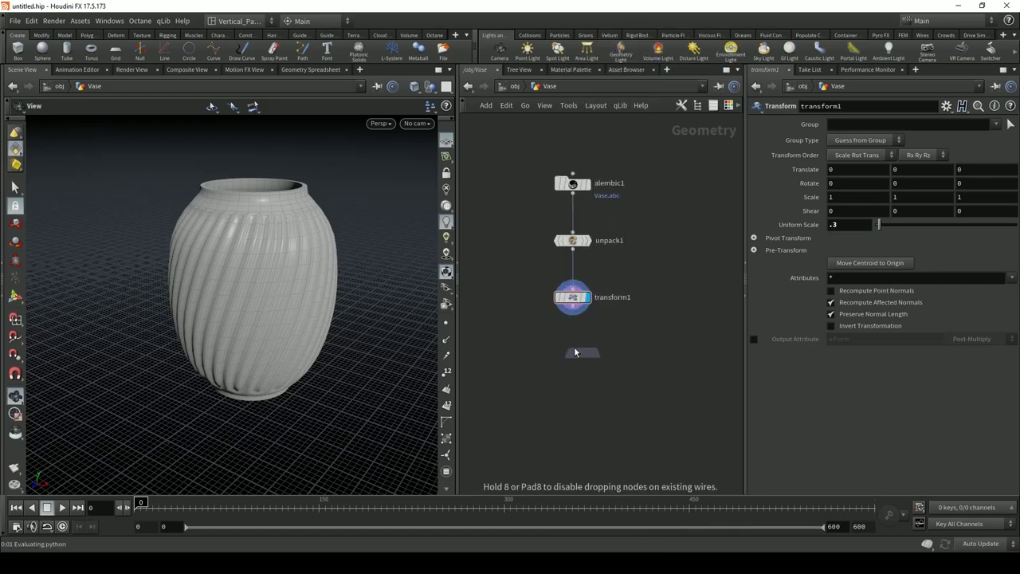
pyautogui.click(572, 354)
pyautogui.moveTo(575, 309); pyautogui.dragTo(575, 360)
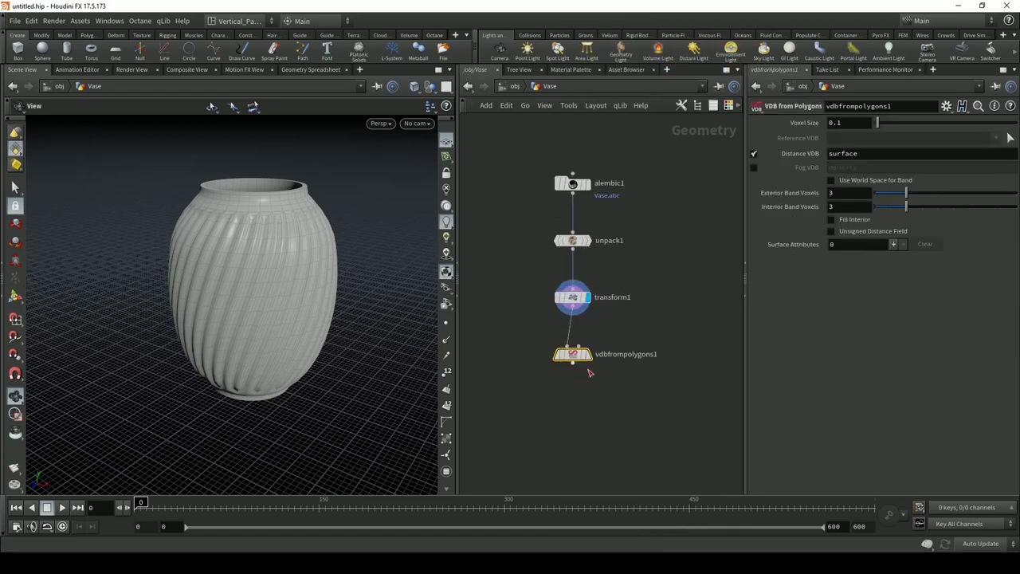
pyautogui.click(591, 357)
# Set the VDB from Polygons voxel size to 0.02 and inspect the resulting vase surface
pyautogui.click(853, 124)
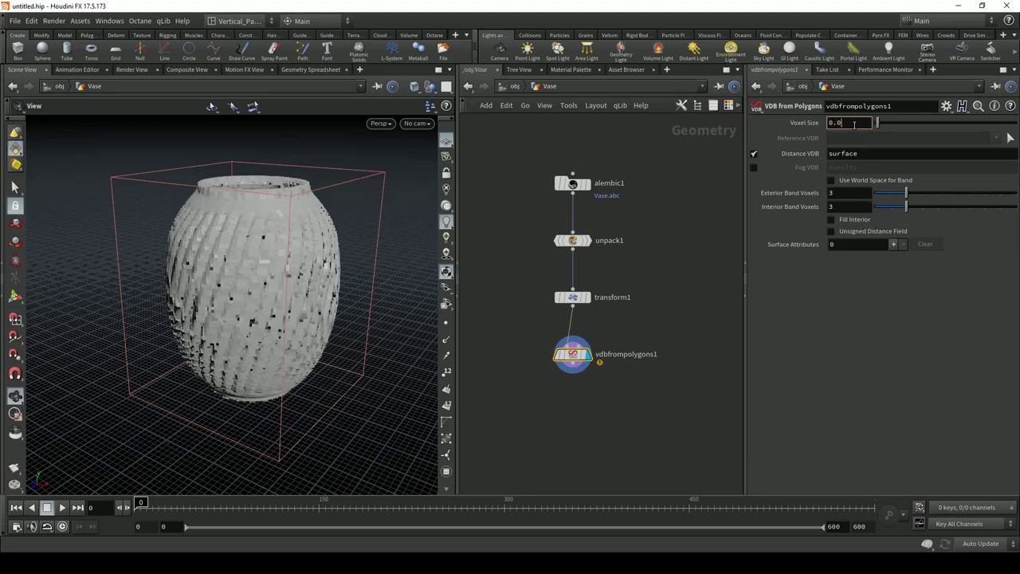
pyautogui.write('0.02')
pyautogui.press('Return')
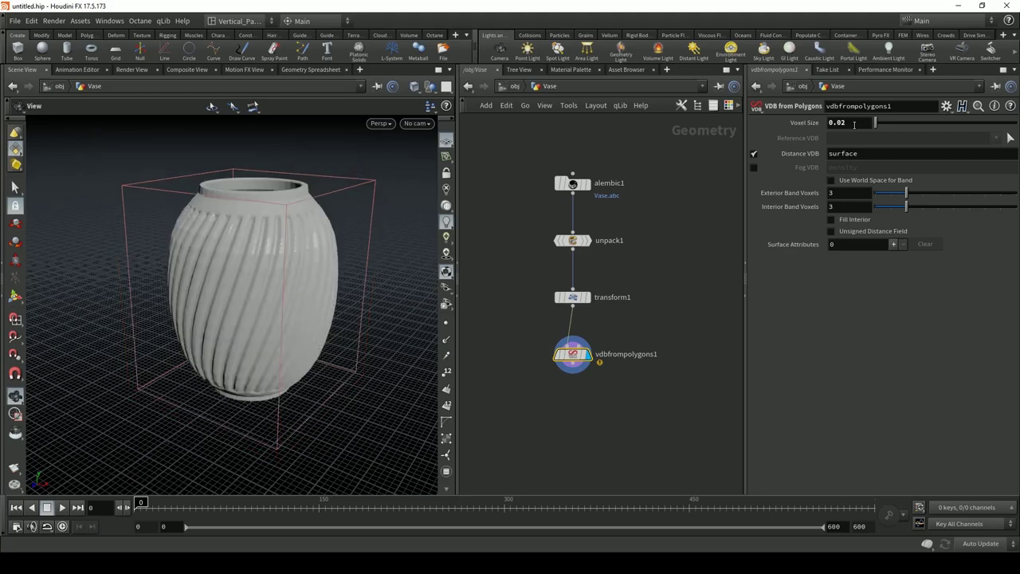
pyautogui.moveTo(319, 292); pyautogui.dragTo(243, 343)
pyautogui.scroll(4, 257, 247)
pyautogui.scroll(5, 212, 266)
pyautogui.scroll(2, 211, 267)
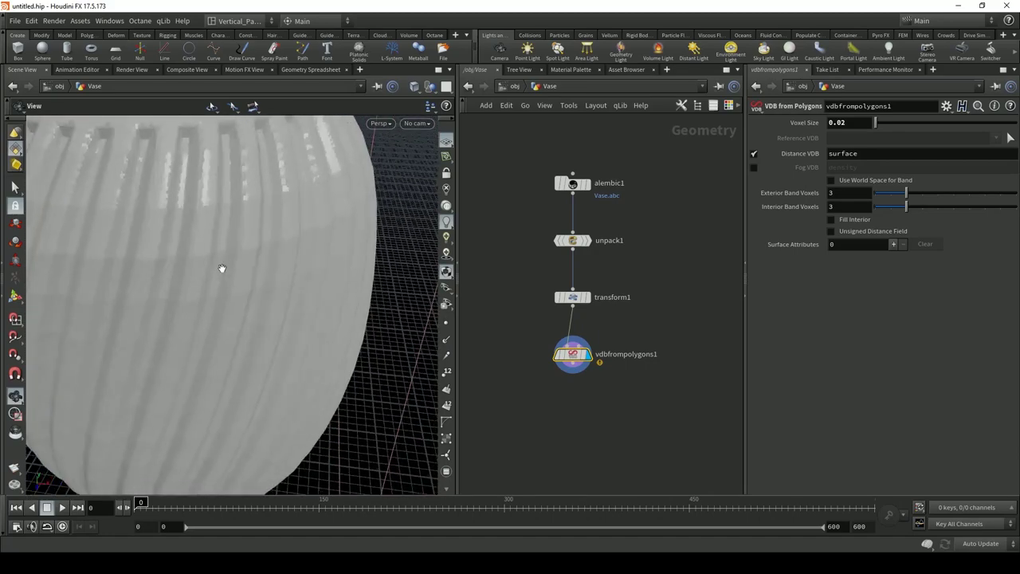
pyautogui.scroll(-5, 231, 268)
# Tidy the node chain by moving the Unpack, Transform and VDB from Polygons nodes closer together below alembic1
pyautogui.moveTo(578, 354); pyautogui.dragTo(579, 347)
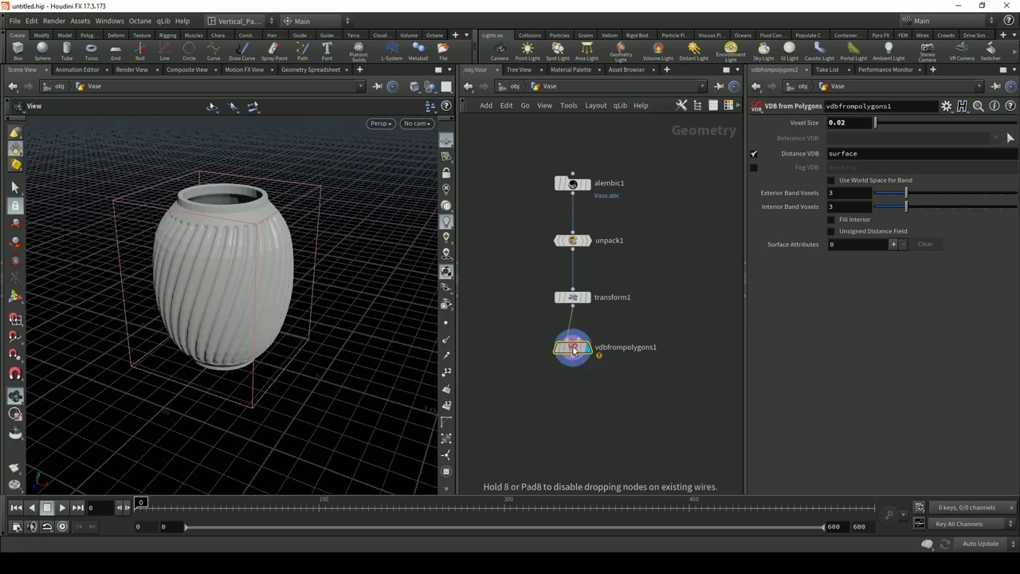
pyautogui.moveTo(568, 308); pyautogui.dragTo(575, 283)
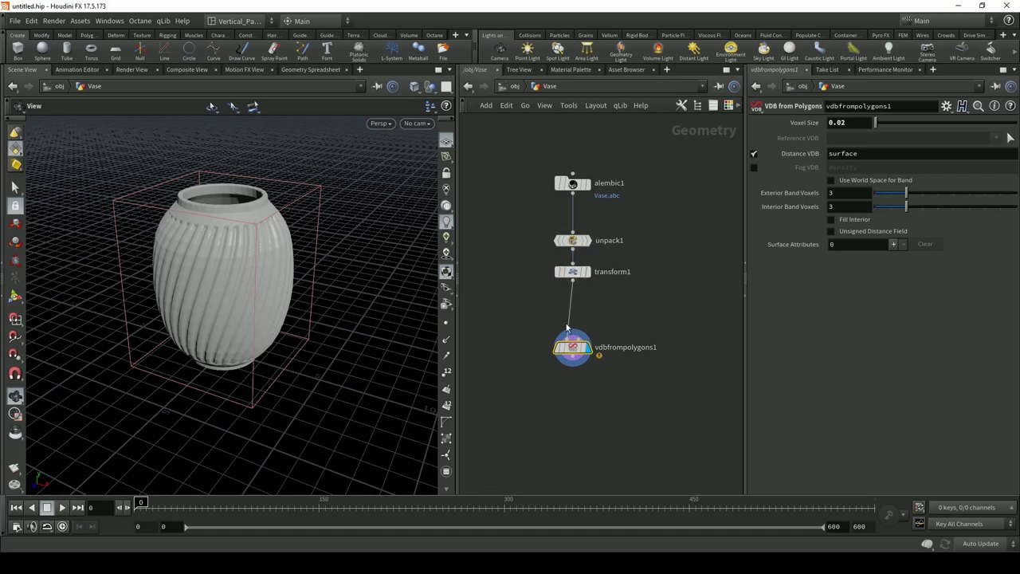
pyautogui.moveTo(576, 352); pyautogui.dragTo(577, 322)
pyautogui.moveTo(640, 355); pyautogui.dragTo(575, 286)
pyautogui.moveTo(659, 390); pyautogui.dragTo(538, 246)
pyautogui.moveTo(512, 217); pyautogui.dragTo(625, 352)
pyautogui.moveTo(573, 242)
pyautogui.mouseDown()
pyautogui.moveTo(566, 214)
pyautogui.moveTo(574, 223)
pyautogui.mouseUp()
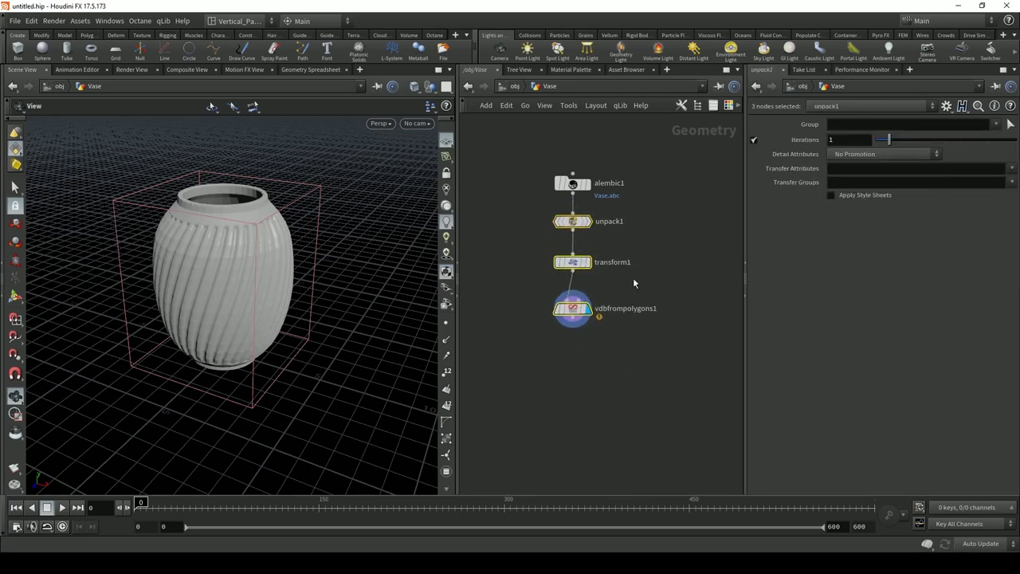
# Append a Null named Vase_VDB after the VDB from Polygons node and return to the object level
pyautogui.click(633, 279)
pyautogui.press('Tab')
pyautogui.write('null')
pyautogui.press('Return')
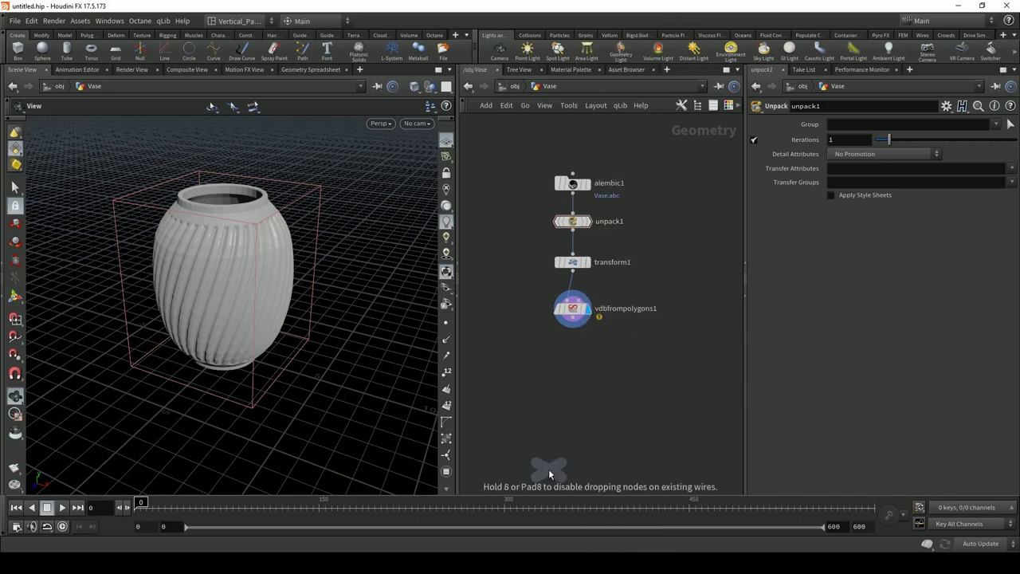
pyautogui.click(578, 359)
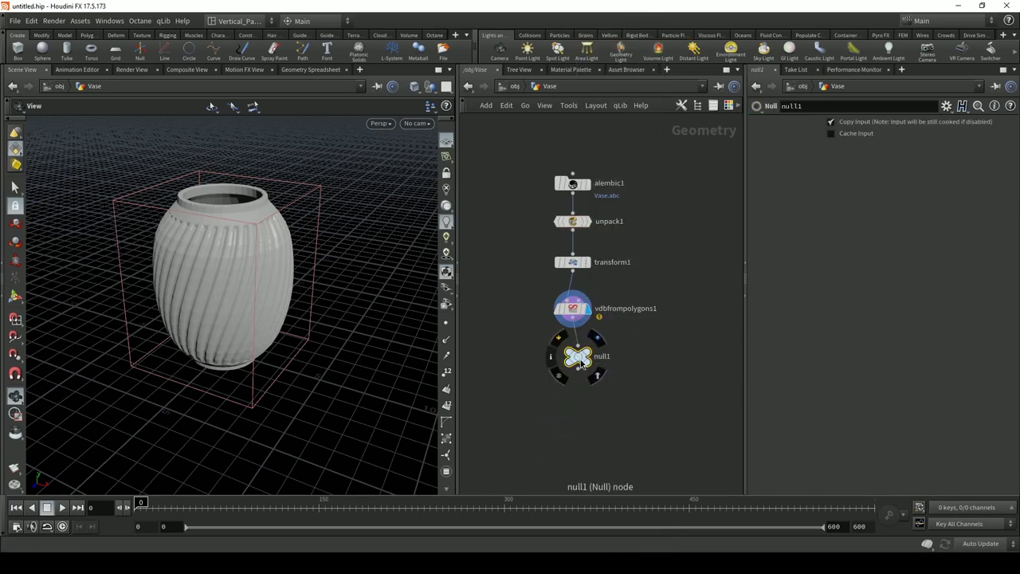
pyautogui.click(600, 355)
pyautogui.moveTo(579, 356); pyautogui.dragTo(605, 355)
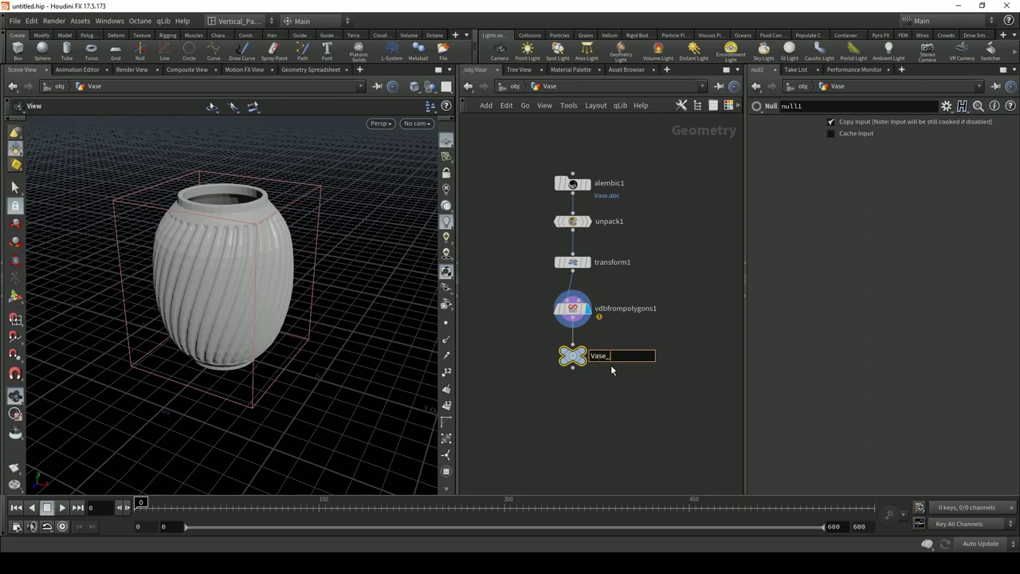
pyautogui.write('B')
pyautogui.press('Return')
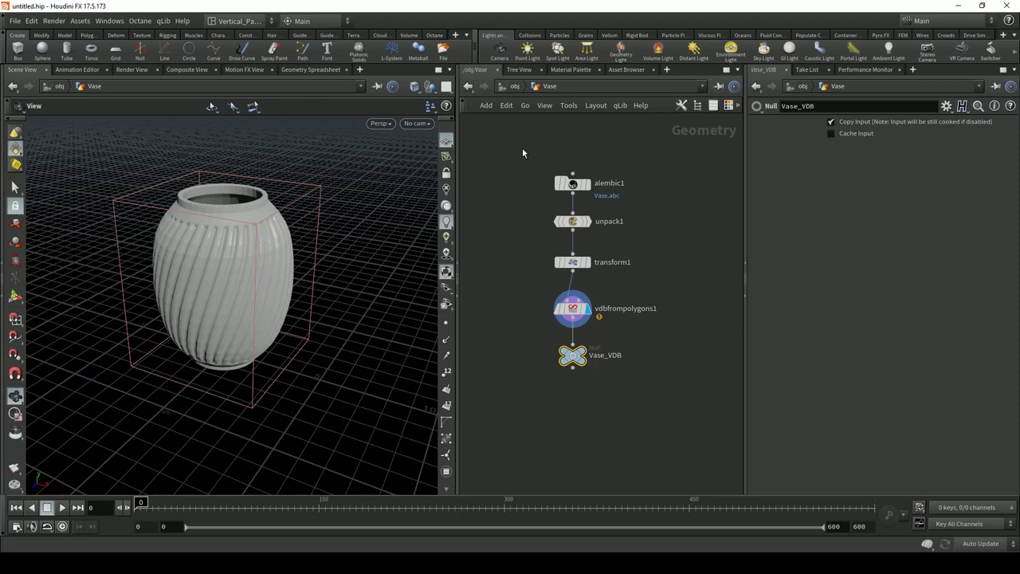
pyautogui.click(513, 87)
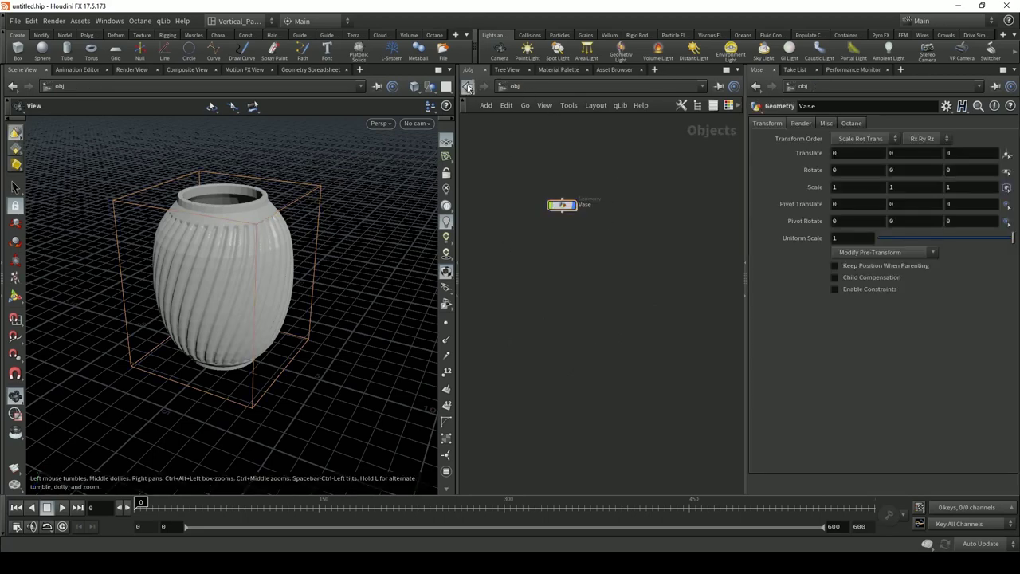
pyautogui.doubleClick(562, 205)
pyautogui.press('u')
pyautogui.rightClick(572, 261)
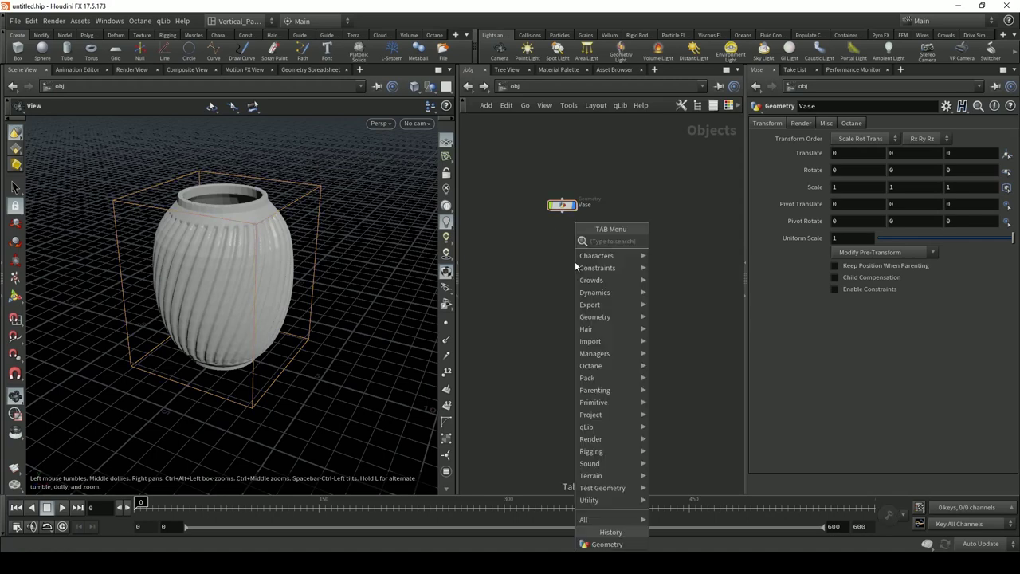
pyautogui.click(521, 243)
pyautogui.moveTo(570, 245); pyautogui.dragTo(550, 263, button='middle')
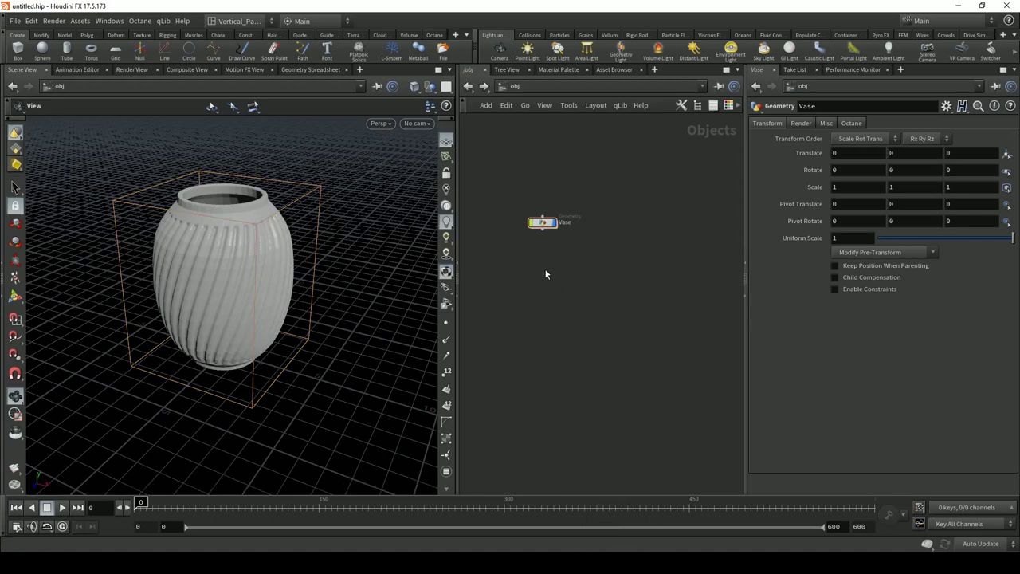
pyautogui.press('Tab')
pyautogui.click(528, 282)
# Add a new Geometry object just below the Vase node at the object level
pyautogui.press('Tab')
pyautogui.moveTo(560, 350)
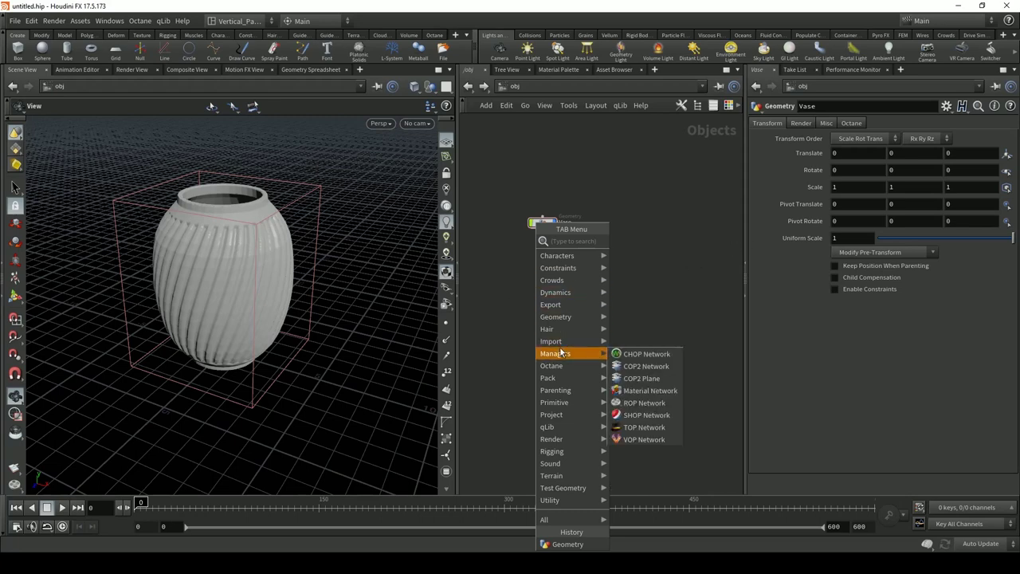
pyautogui.write('geo')
pyautogui.press('Return')
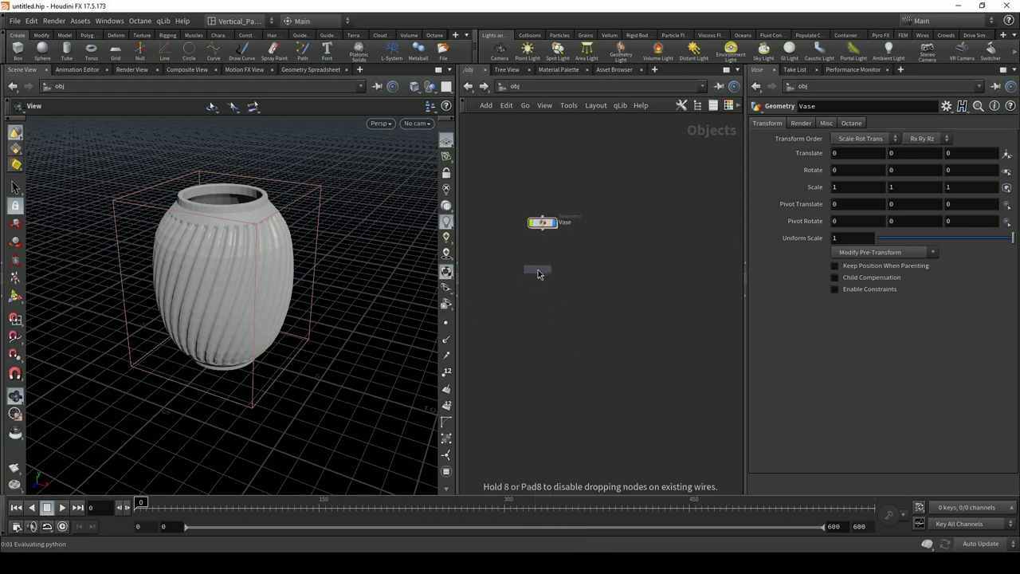
pyautogui.click(538, 271)
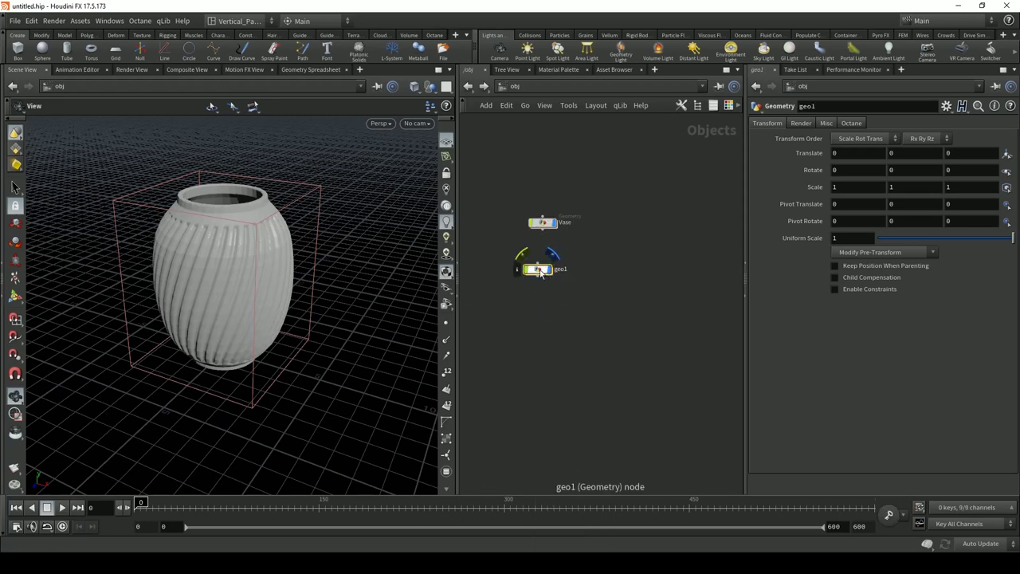
pyautogui.moveTo(537, 274); pyautogui.dragTo(539, 271)
# Rename the new Geometry object as Smoke and enter its network
pyautogui.doubleClick(570, 268)
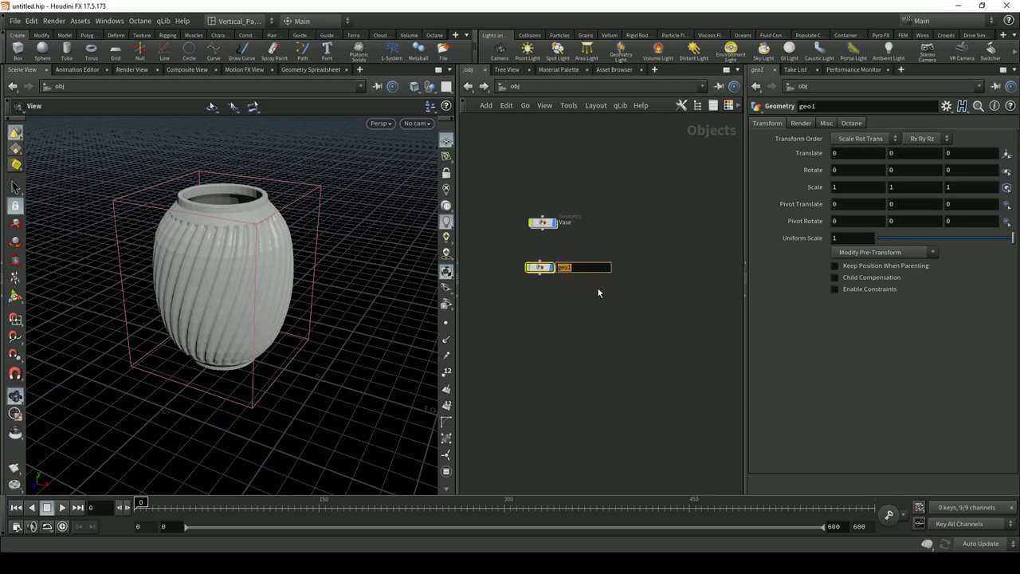
pyautogui.write('Smoke')
pyautogui.press('Return')
pyautogui.moveTo(542, 268); pyautogui.dragTo(546, 265)
pyautogui.doubleClick(547, 265)
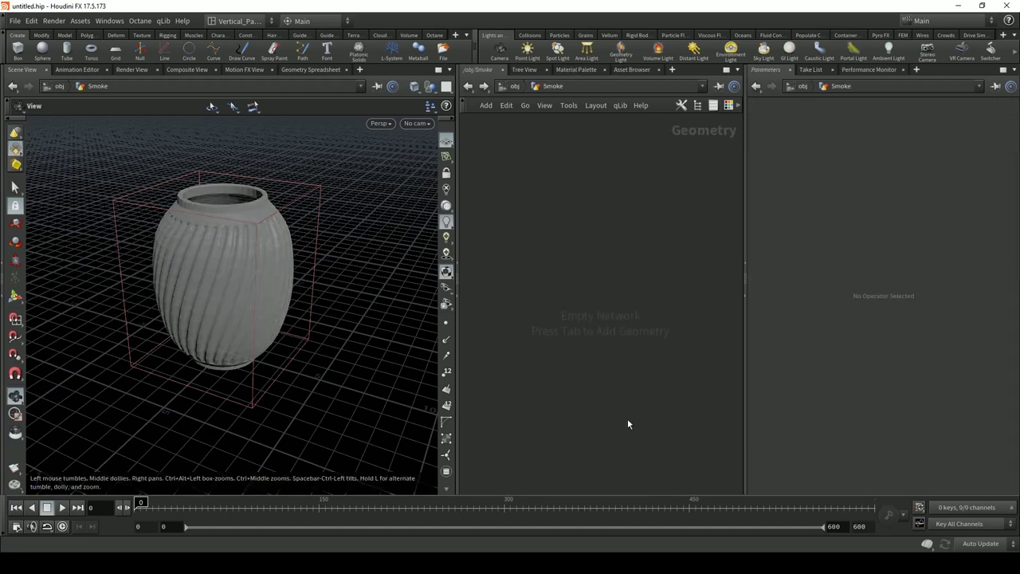
# Add a Circle node to the empty Smoke network and place it near the upper middle
pyautogui.press('Tab')
pyautogui.press('Escape')
pyautogui.press('Tab')
pyautogui.write('cir')
pyautogui.press('Return')
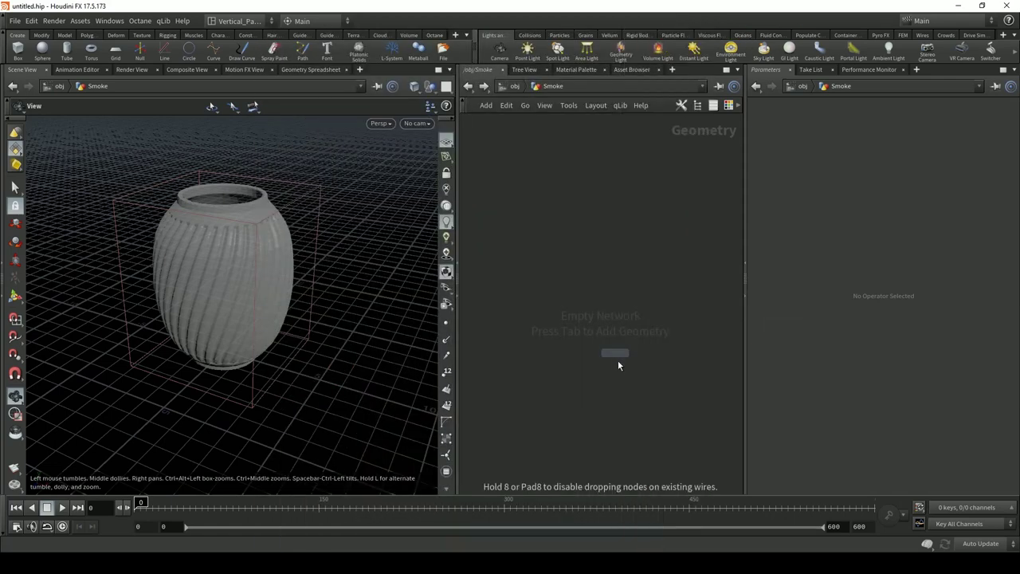
pyautogui.click(617, 363)
pyautogui.moveTo(618, 365); pyautogui.dragTo(581, 234)
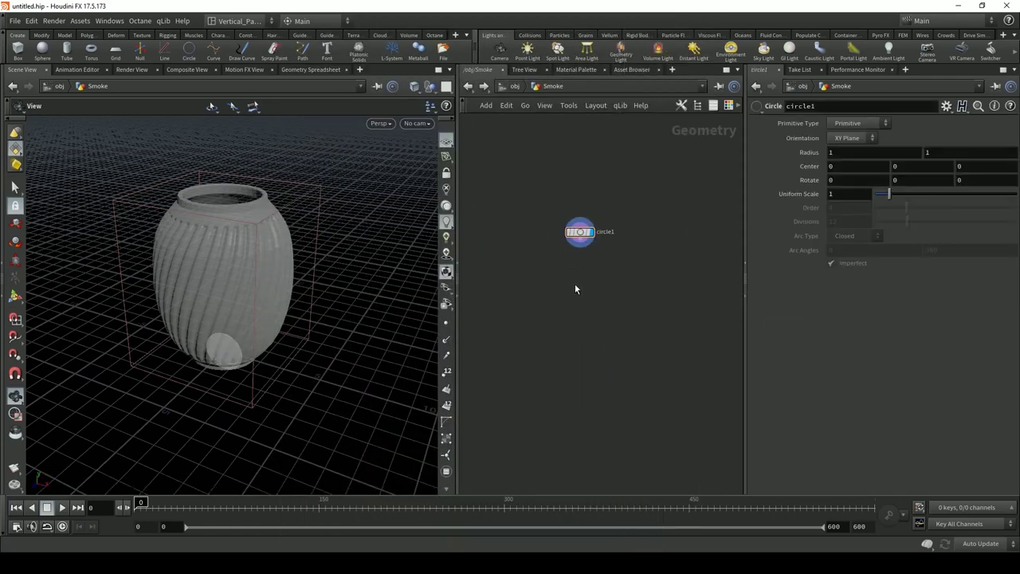
# Add a Transform node below circle1, fed by the circle's output
pyautogui.press('Tab')
pyautogui.write('tran')
pyautogui.press('Return')
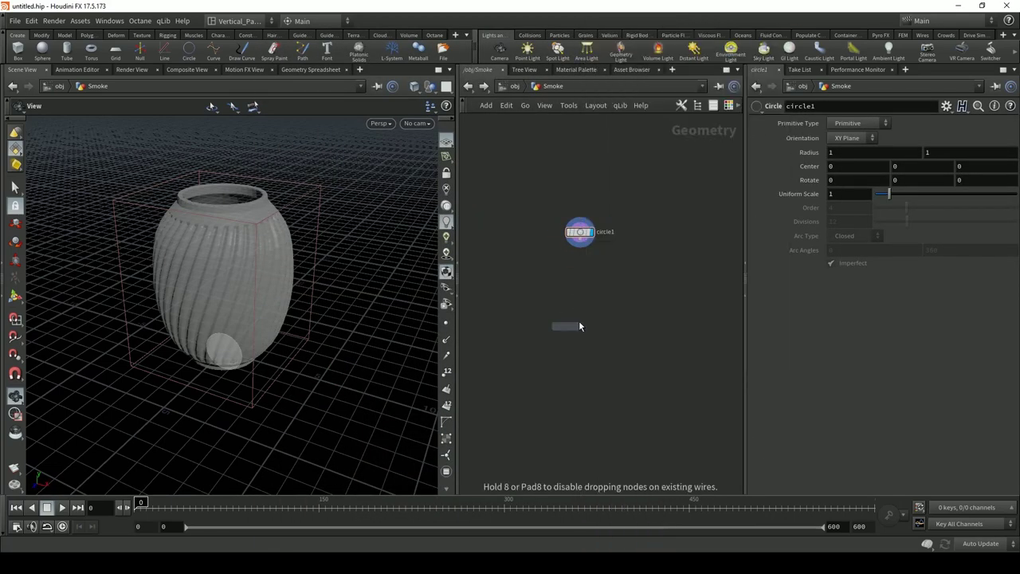
pyautogui.click(573, 276)
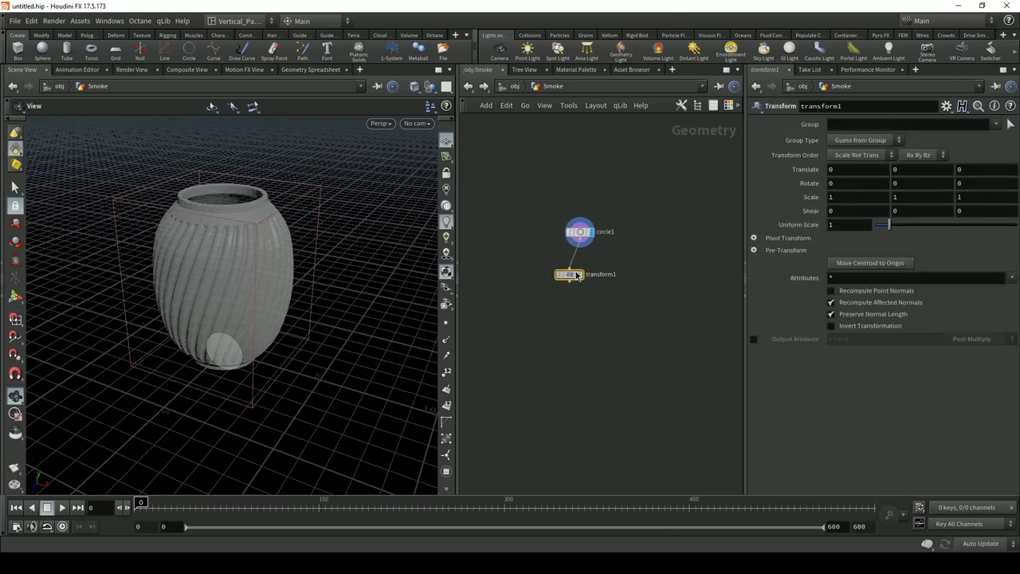
# Set the circle's primitive type to Polygon with 24 divisions
pyautogui.click(579, 232)
pyautogui.click(859, 124)
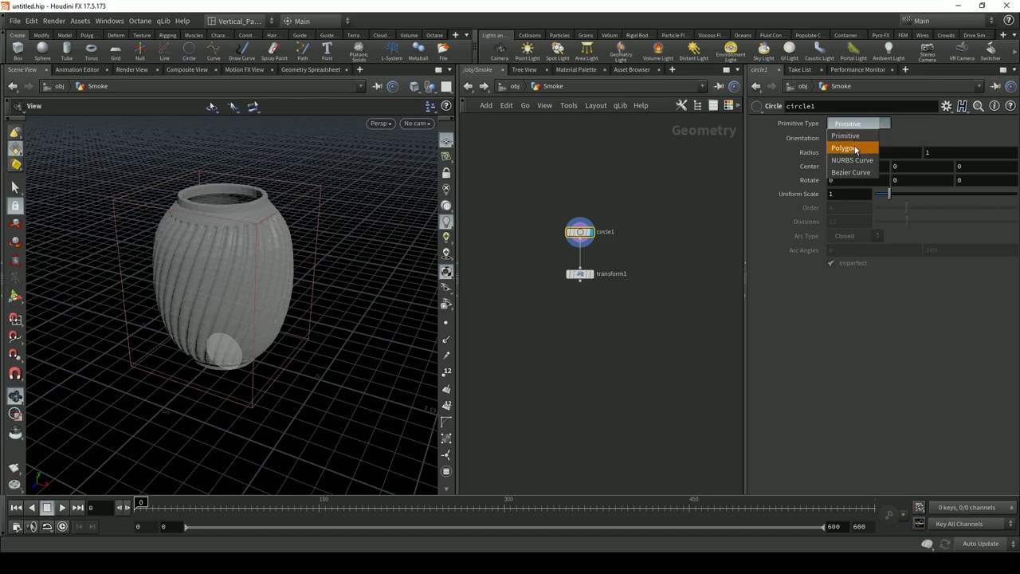
pyautogui.click(845, 148)
pyautogui.click(852, 221)
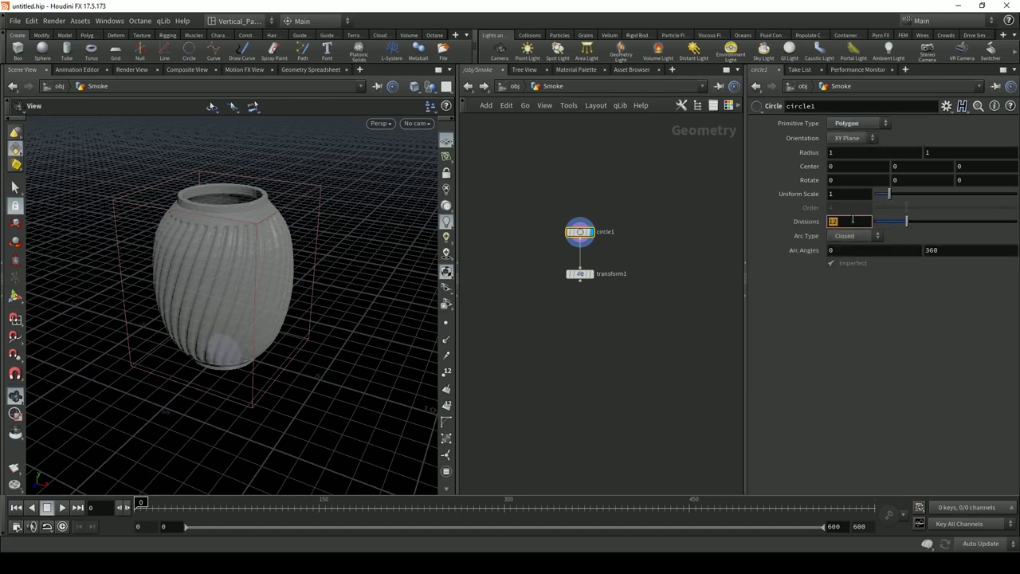
pyautogui.write('24')
pyautogui.press('Return')
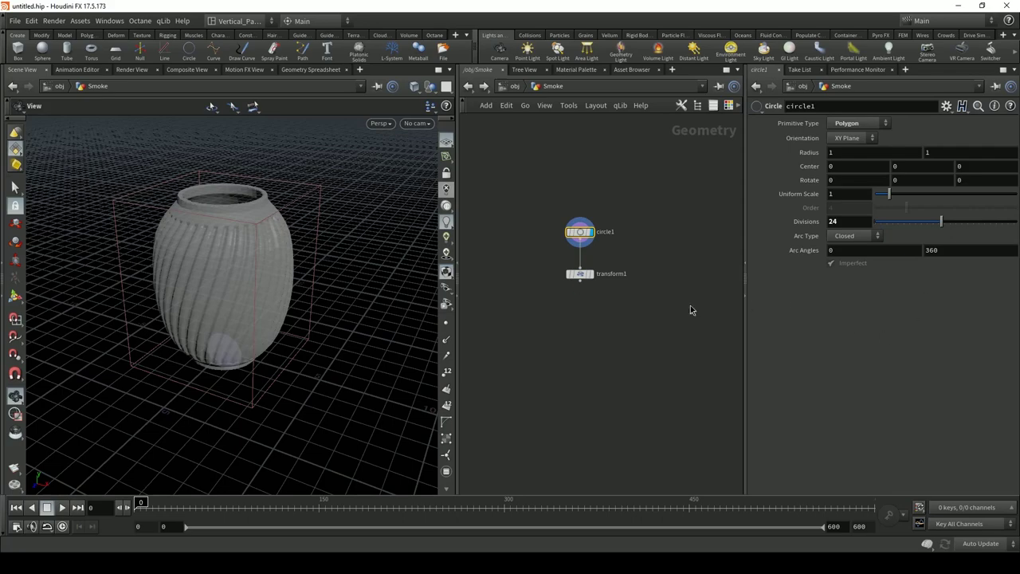
# Check the circle against the vase and set the Transform node's Y rotation to -15
pyautogui.click(580, 280)
pyautogui.moveTo(293, 299)
pyautogui.mouseDown()
pyautogui.moveTo(273, 238)
pyautogui.moveTo(294, 281)
pyautogui.mouseUp()
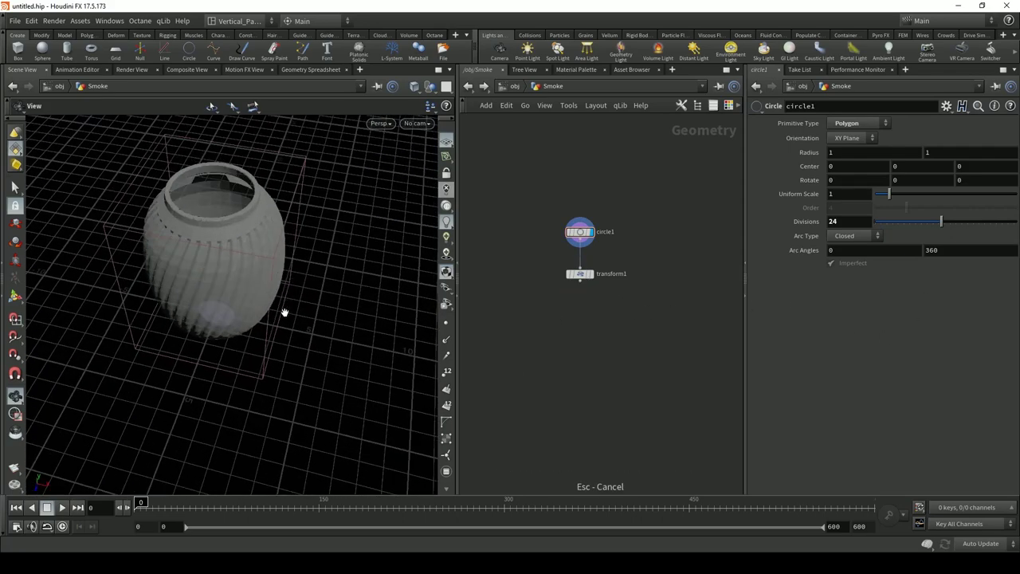
pyautogui.moveTo(284, 312); pyautogui.dragTo(269, 330, button='right')
pyautogui.moveTo(269, 330); pyautogui.dragTo(239, 312)
pyautogui.moveTo(245, 355); pyautogui.dragTo(302, 327)
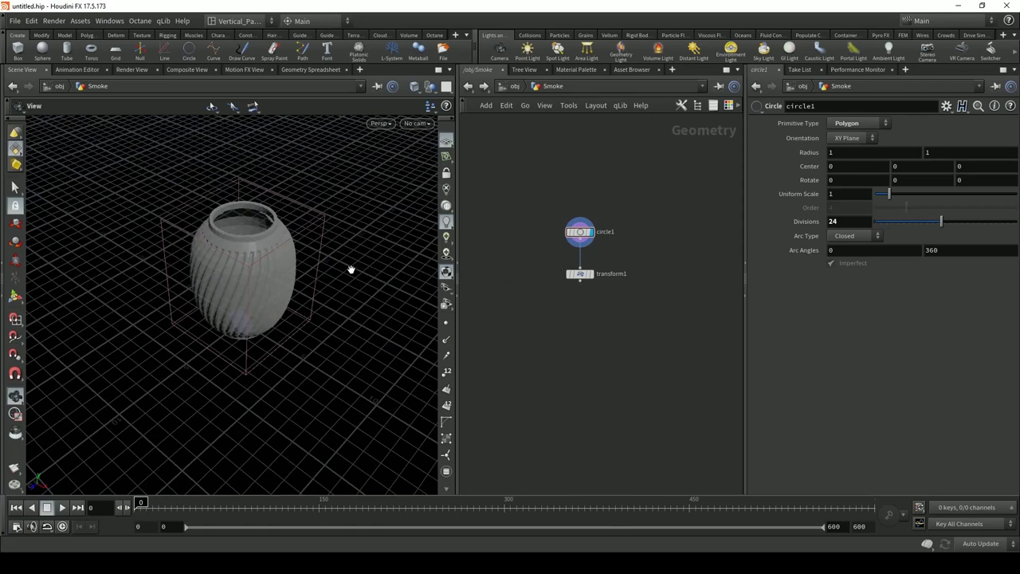
pyautogui.click(597, 273)
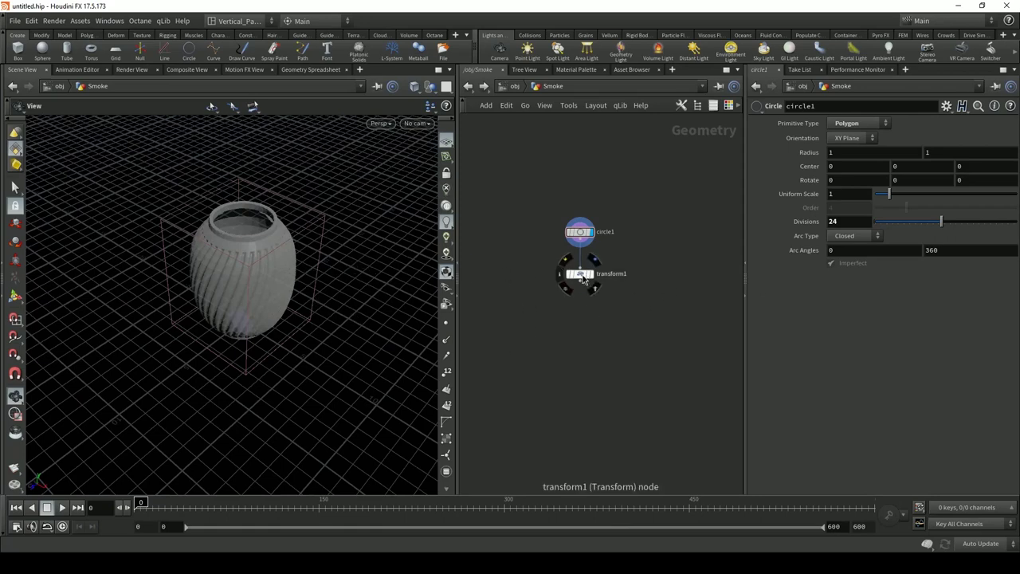
pyautogui.moveTo(264, 337); pyautogui.dragTo(285, 275)
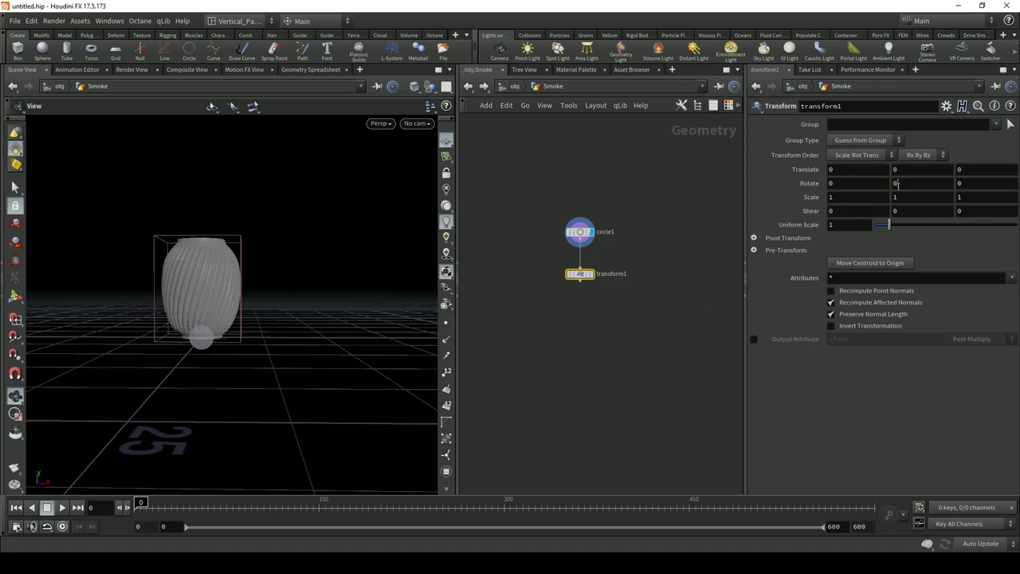
pyautogui.moveTo(926, 185); pyautogui.dragTo(841, 165, button='middle')
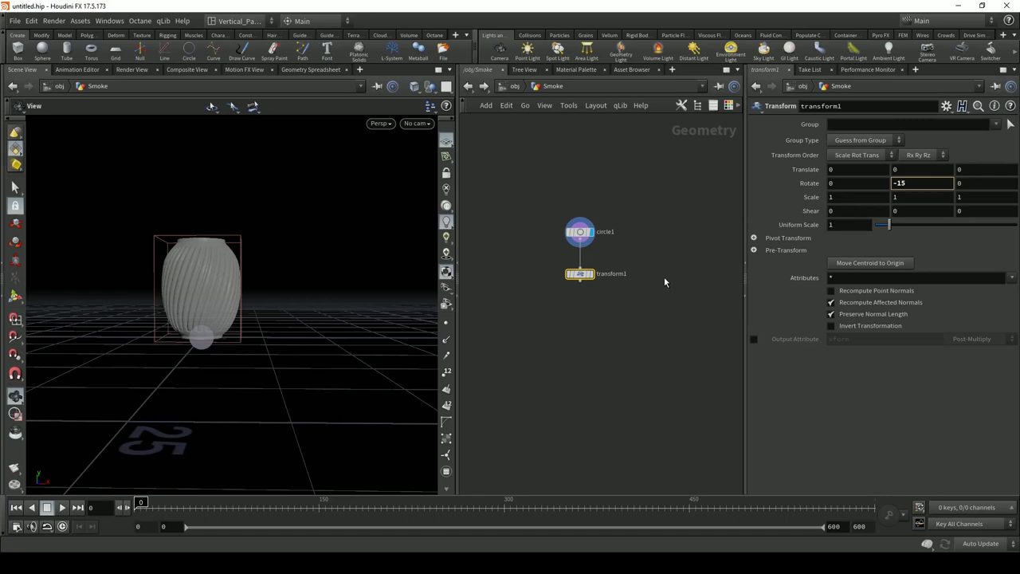
# Display the Transform node's output and set its Y rotation to -5
pyautogui.click(591, 275)
pyautogui.moveTo(926, 188); pyautogui.dragTo(988, 191, button='middle')
pyautogui.moveTo(268, 358); pyautogui.dragTo(280, 412)
pyautogui.moveTo(280, 412); pyautogui.dragTo(267, 273, button='right')
# Move the circle away from the vase by setting the Transform's translation to 12 in X and 2 in Y
pyautogui.click(905, 170)
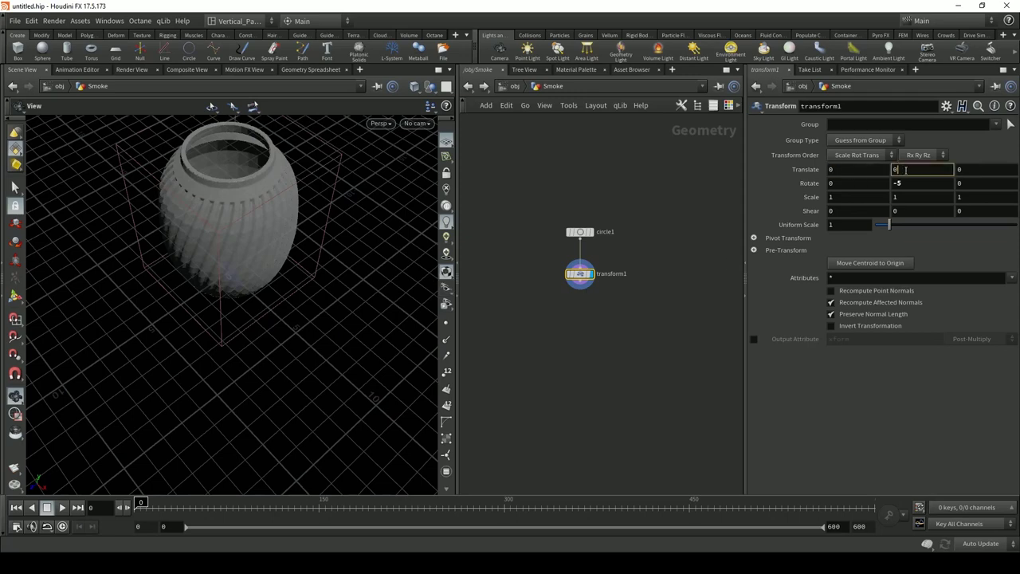
pyautogui.moveTo(905, 170); pyautogui.dragTo(927, 150, button='middle')
pyautogui.moveTo(865, 170); pyautogui.dragTo(956, 150, button='middle')
pyautogui.moveTo(351, 315); pyautogui.dragTo(374, 287)
pyautogui.moveTo(375, 287); pyautogui.dragTo(346, 275, button='right')
pyautogui.moveTo(346, 275); pyautogui.dragTo(261, 268, button='middle')
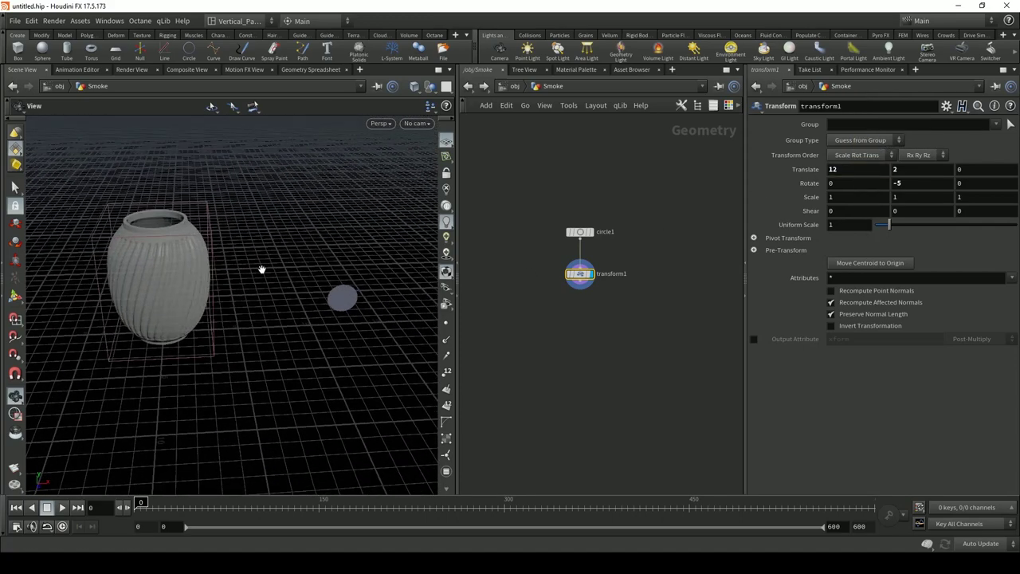
# Check the circle in the front view and set the Transform's Y rotation to 90 so it faces the vase
pyautogui.hotkey('space', '2')
pyautogui.hotkey('space', '3')
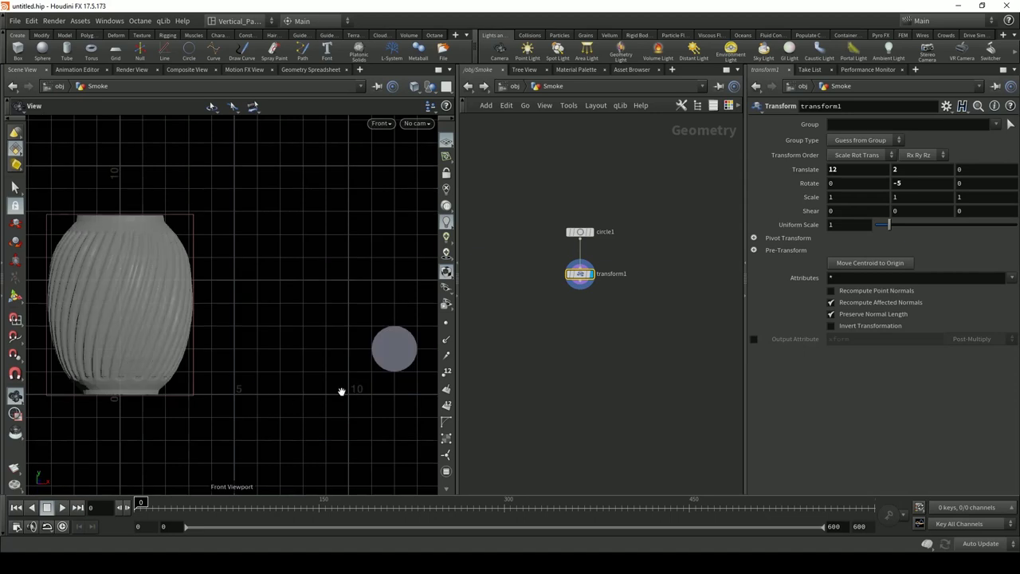
pyautogui.click(912, 184)
pyautogui.doubleClick(911, 183)
pyautogui.press('Return')
pyautogui.click(868, 175)
pyautogui.doubleClick(870, 181)
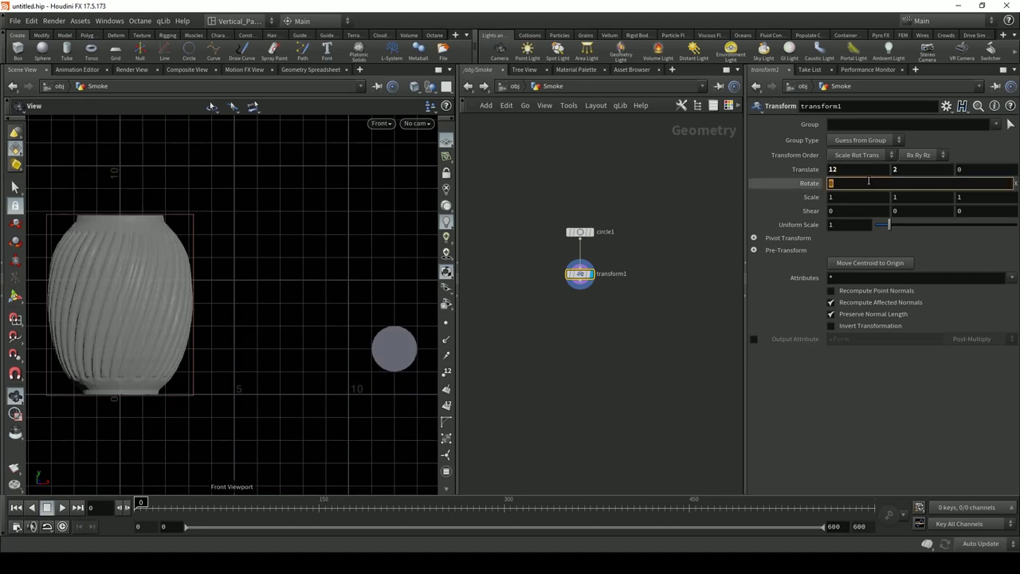
pyautogui.doubleClick(932, 184)
pyautogui.write('90')
pyautogui.press('Return')
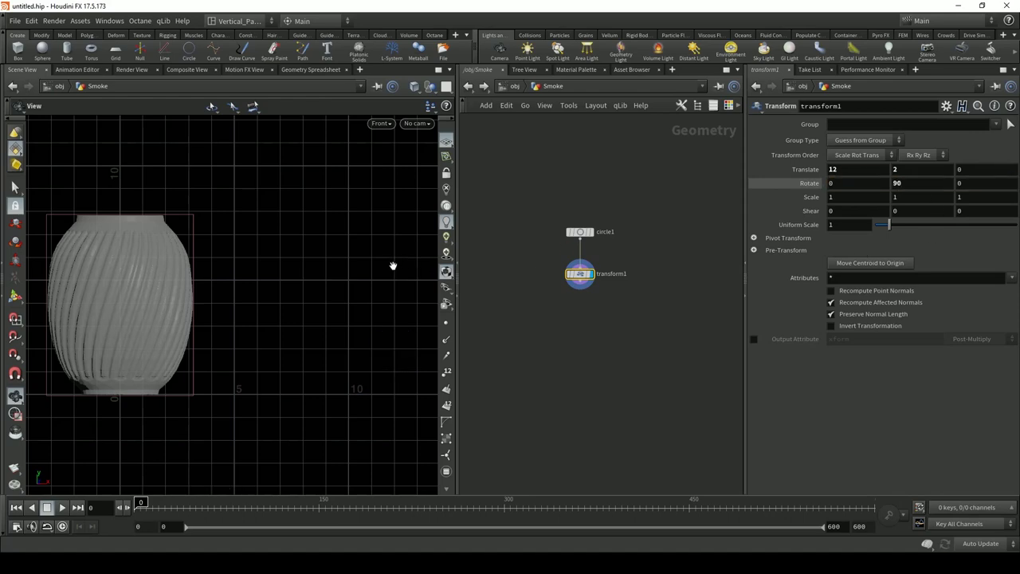
# Enlarge and raise the circle by setting the Transform's uniform scale to 1.95 and Y translation to 8.4
pyautogui.moveTo(393, 266)
pyautogui.mouseDown()
pyautogui.moveTo(310, 327)
pyautogui.moveTo(337, 295)
pyautogui.moveTo(317, 307)
pyautogui.moveTo(391, 246)
pyautogui.moveTo(374, 246)
pyautogui.moveTo(383, 271)
pyautogui.mouseUp()
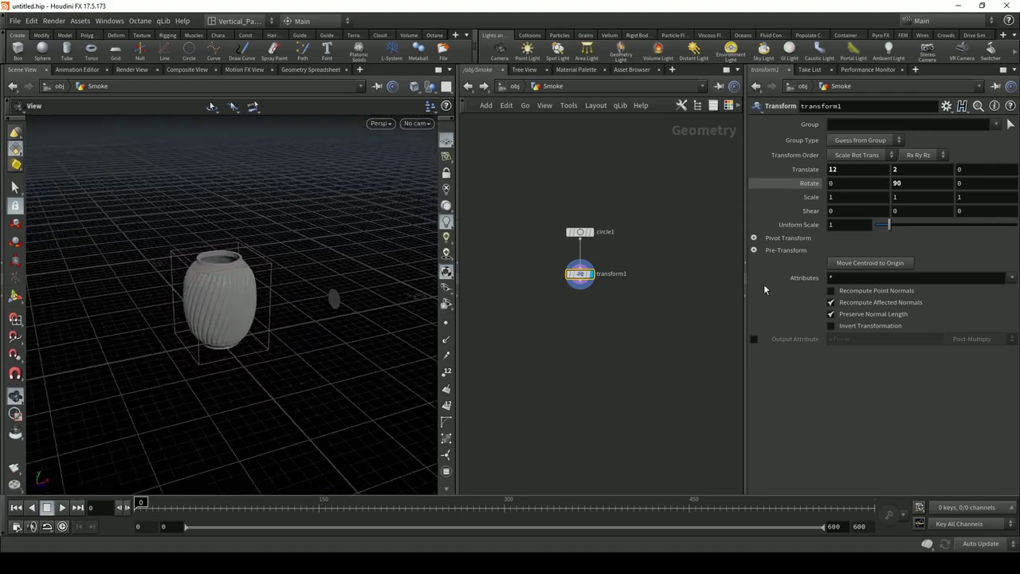
pyautogui.moveTo(888, 226)
pyautogui.mouseDown()
pyautogui.moveTo(917, 226)
pyautogui.moveTo(902, 225)
pyautogui.mouseUp()
pyautogui.moveTo(317, 293); pyautogui.dragTo(346, 295)
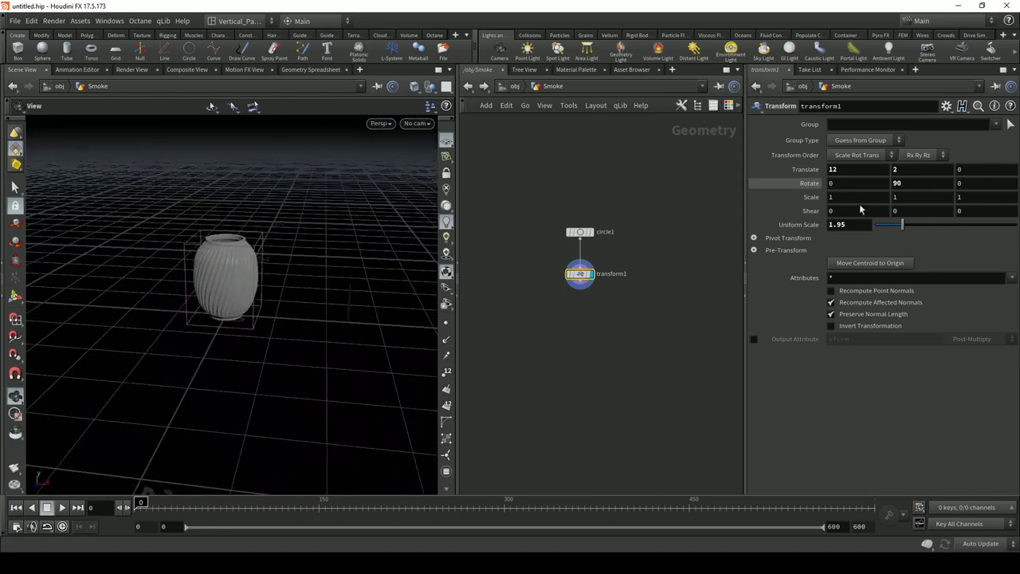
pyautogui.click(916, 169)
pyautogui.moveTo(295, 268)
pyautogui.mouseDown()
pyautogui.moveTo(258, 269)
pyautogui.moveTo(272, 292)
pyautogui.moveTo(299, 259)
pyautogui.moveTo(296, 272)
pyautogui.mouseUp()
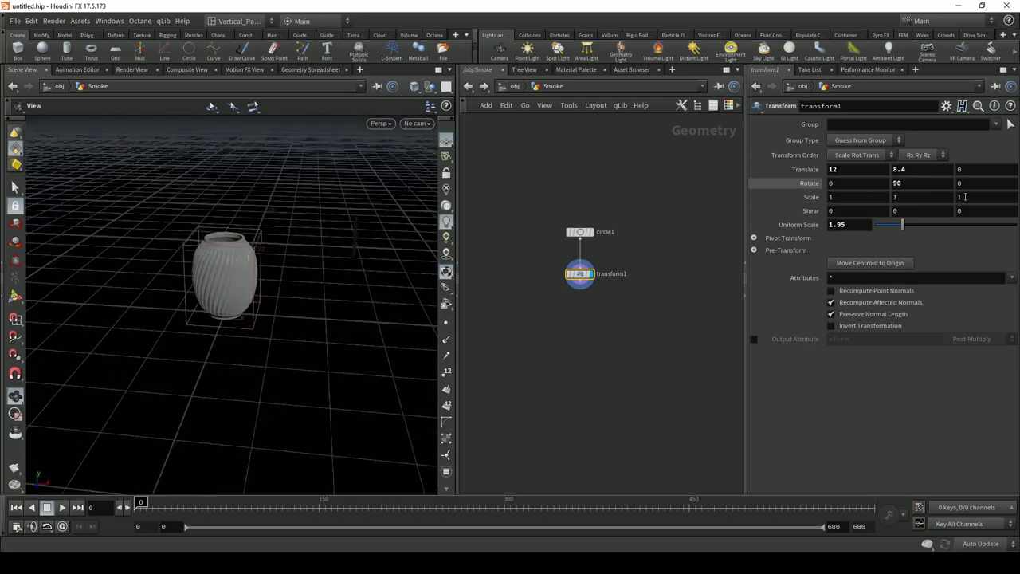
# Set the Transform's Z rotation to 12 and check the circle's orientation relative to the vase
pyautogui.click(995, 173)
pyautogui.press('Tab')
pyautogui.moveTo(969, 181)
pyautogui.mouseDown(button='middle')
pyautogui.moveTo(971, 163)
pyautogui.moveTo(1002, 162)
pyautogui.moveTo(969, 163)
pyautogui.mouseUp(button='middle')
pyautogui.doubleClick(969, 188)
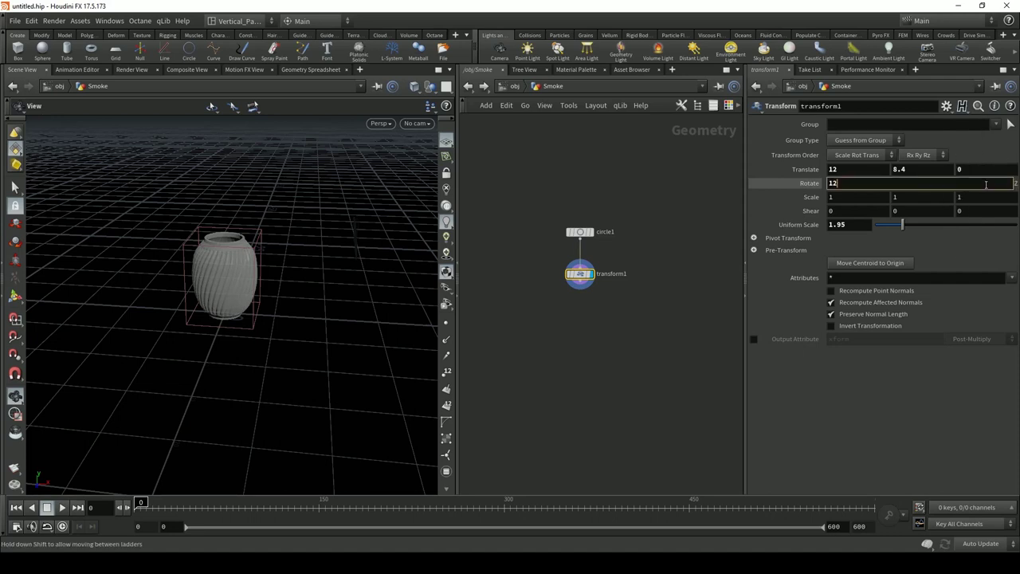
pyautogui.press('Return')
pyautogui.moveTo(203, 257); pyautogui.dragTo(259, 297)
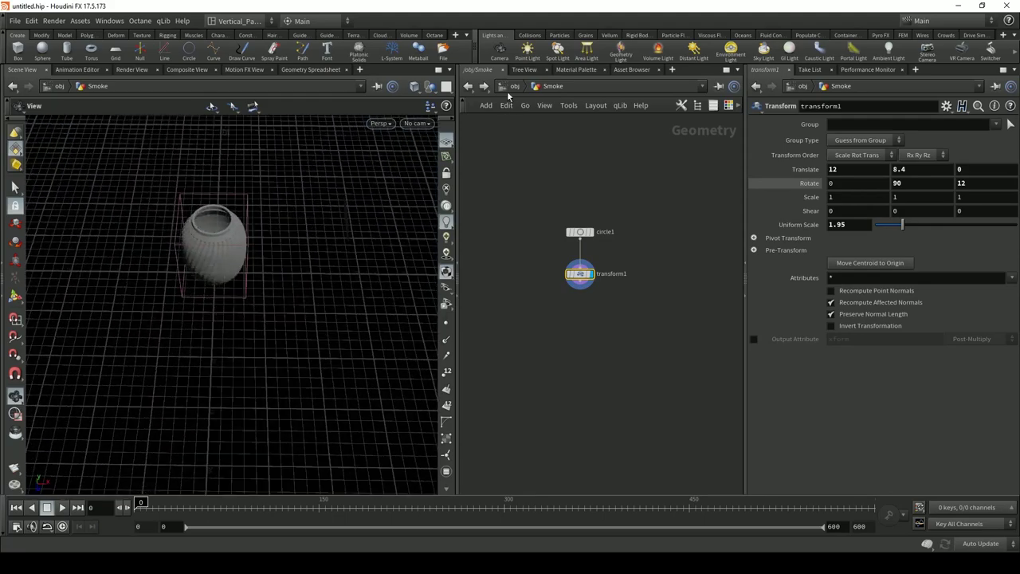
# Return to the object level, place the Smoke node beside Vase and inspect both objects in the scene
pyautogui.click(510, 88)
pyautogui.moveTo(235, 242); pyautogui.dragTo(222, 214)
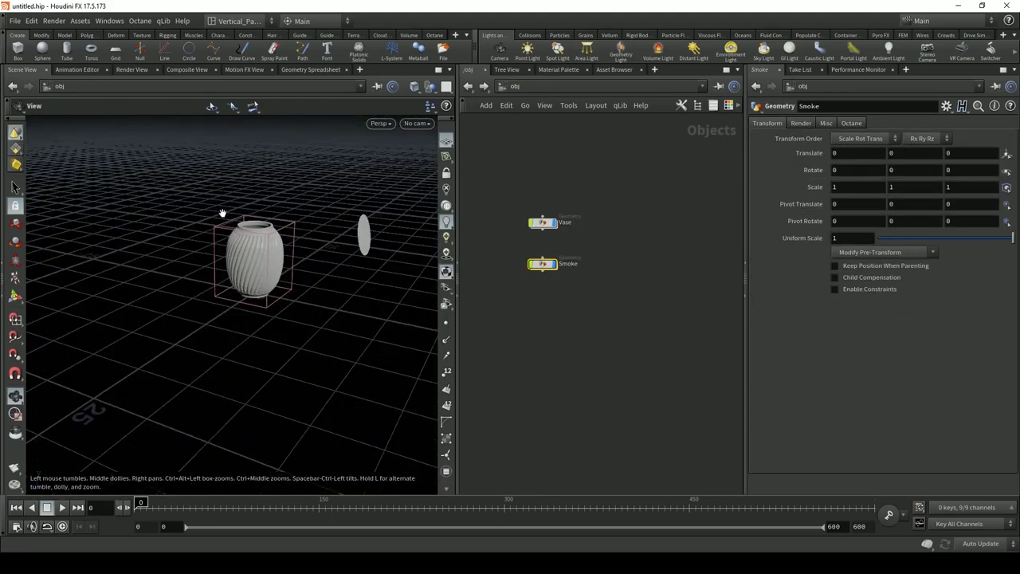
pyautogui.moveTo(545, 267); pyautogui.dragTo(634, 227)
pyautogui.moveTo(271, 260); pyautogui.dragTo(227, 229)
pyautogui.scroll(5, 262, 260)
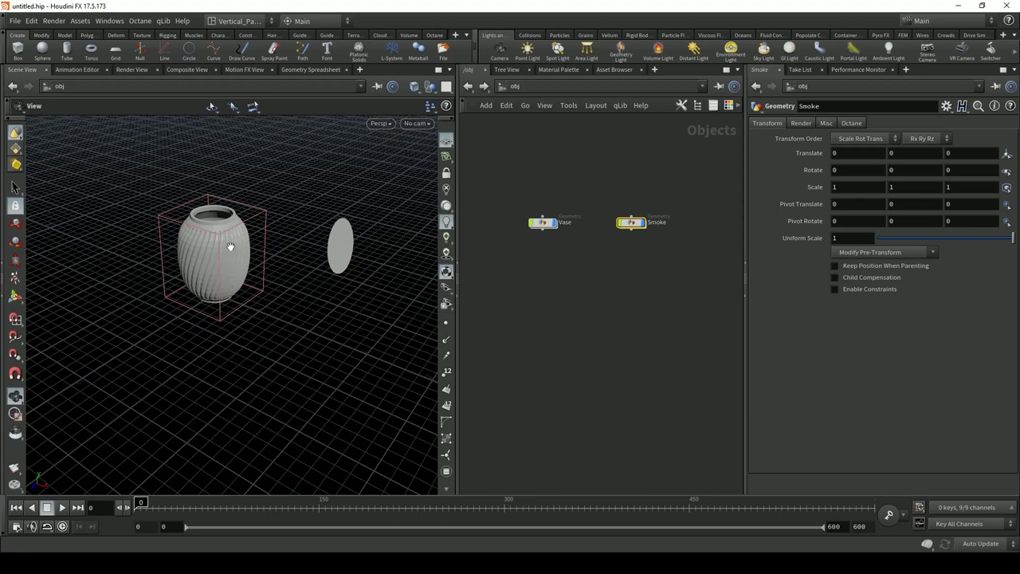
pyautogui.moveTo(230, 247); pyautogui.dragTo(243, 239)
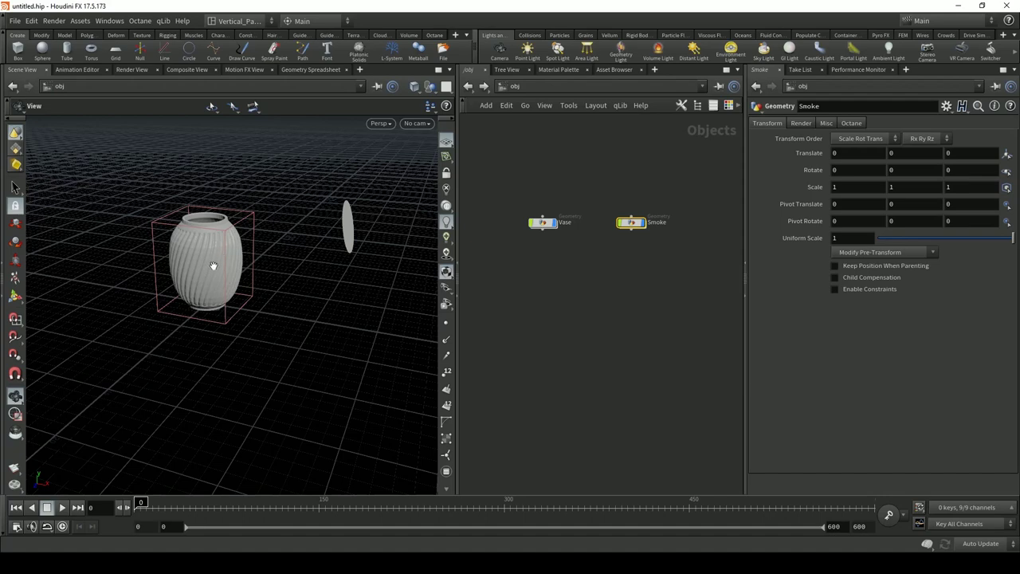
pyautogui.moveTo(271, 278); pyautogui.dragTo(239, 267)
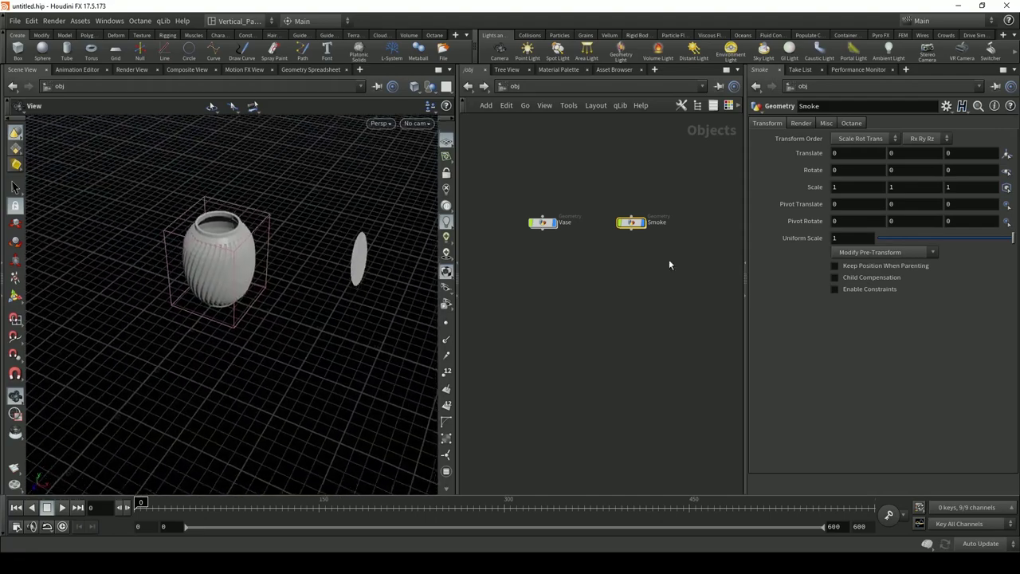
# Open the Vase network, set the Y rotation of transform1 to 30 and display that node
pyautogui.doubleClick(548, 224)
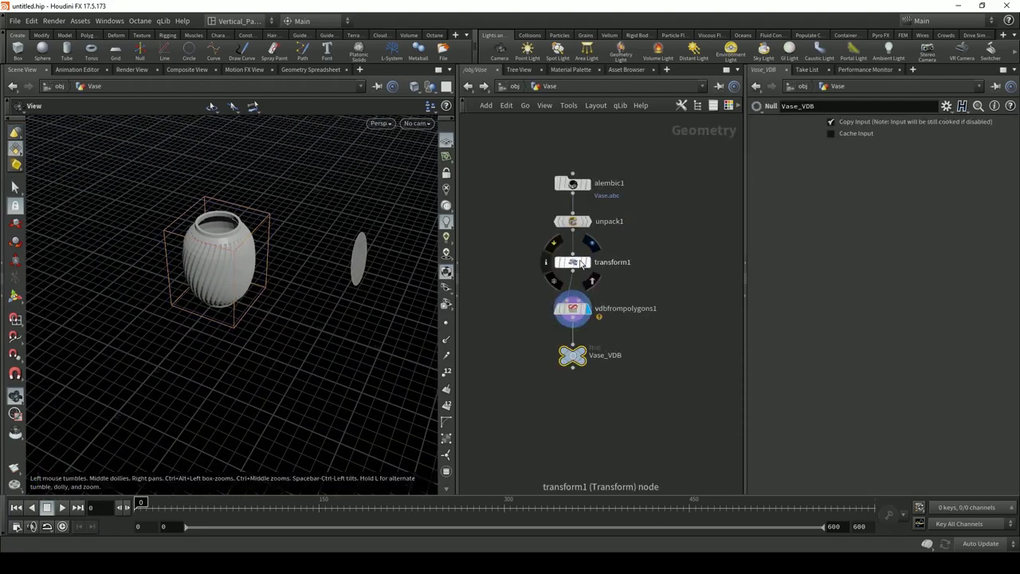
pyautogui.click(574, 263)
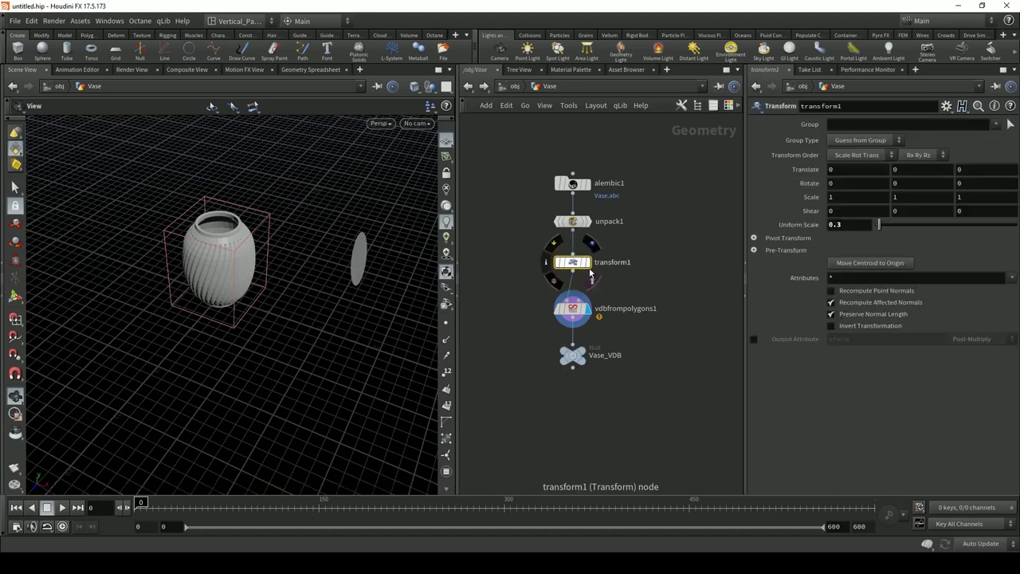
pyautogui.moveTo(908, 182); pyautogui.dragTo(908, 162, button='middle')
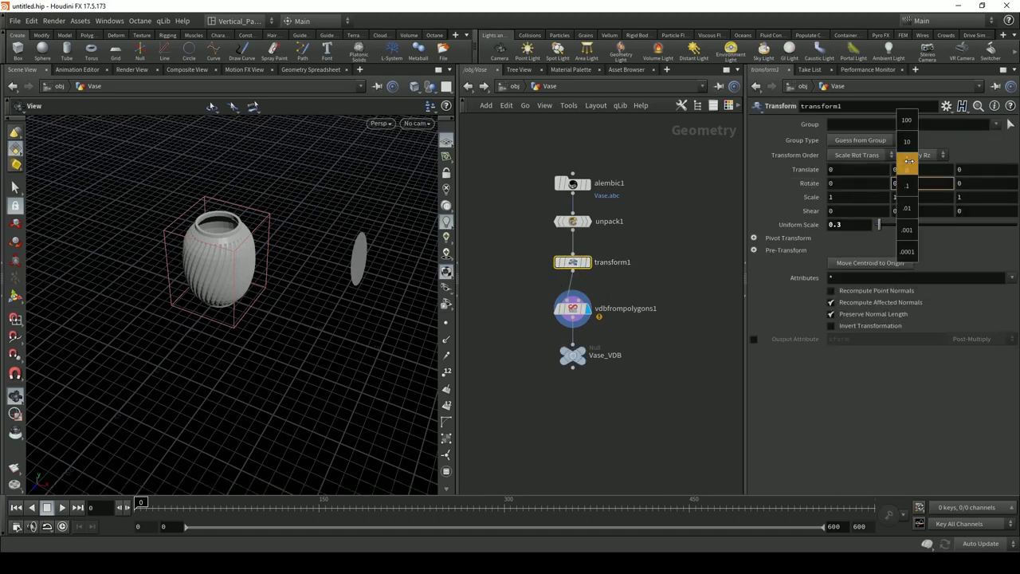
pyautogui.moveTo(1002, 169); pyautogui.dragTo(908, 185, button='middle')
pyautogui.click(906, 187)
pyautogui.write('3')
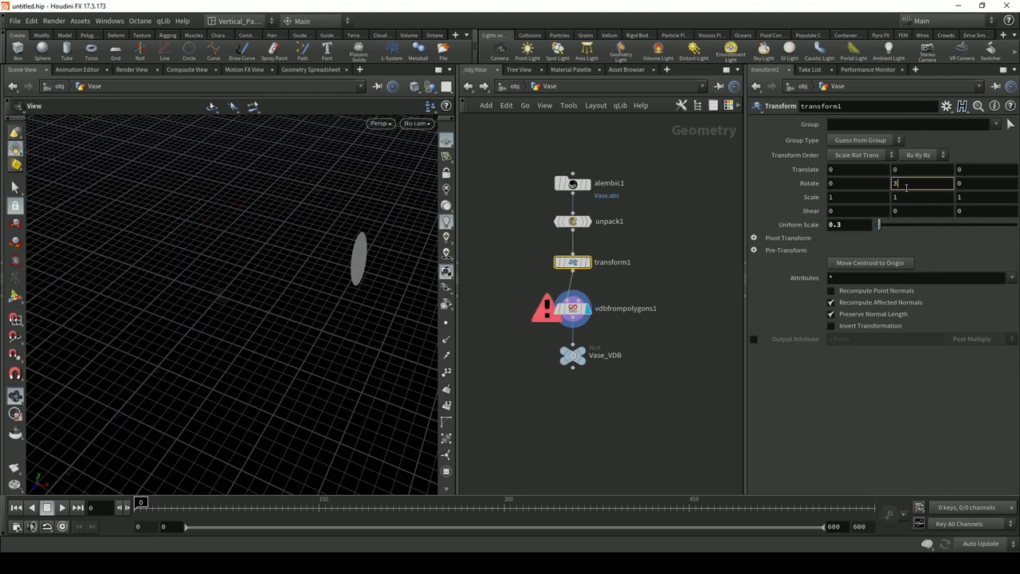
pyautogui.write('0')
pyautogui.press('Return')
pyautogui.click(586, 262)
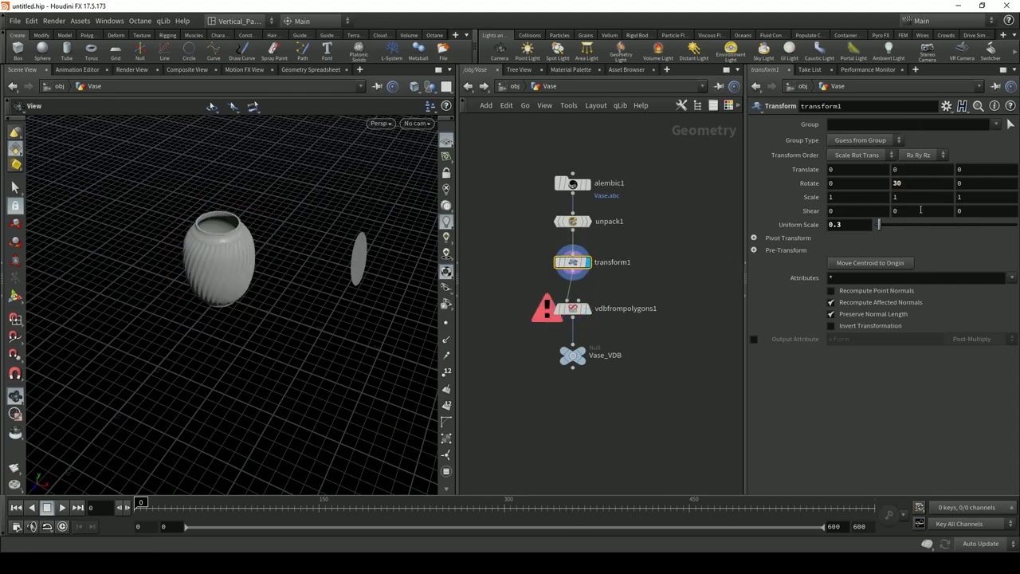
# Animate the vase by setting transform1's Y rotation to the expression $F/5, and scrub the timeline to check the spin
pyautogui.moveTo(912, 184); pyautogui.dragTo(936, 194, button='middle')
pyautogui.click(927, 186)
pyautogui.write('$F')
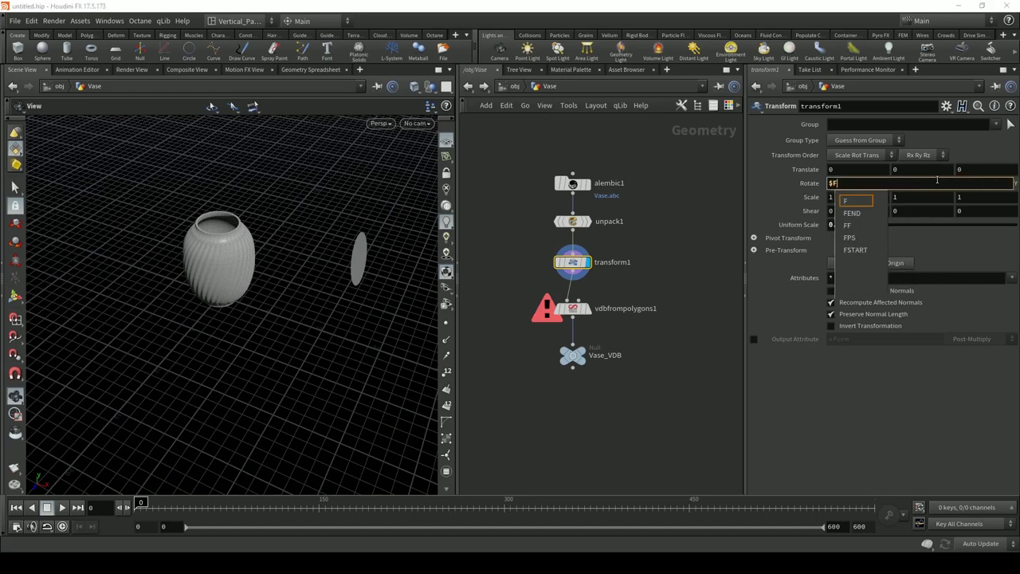
pyautogui.write('/')
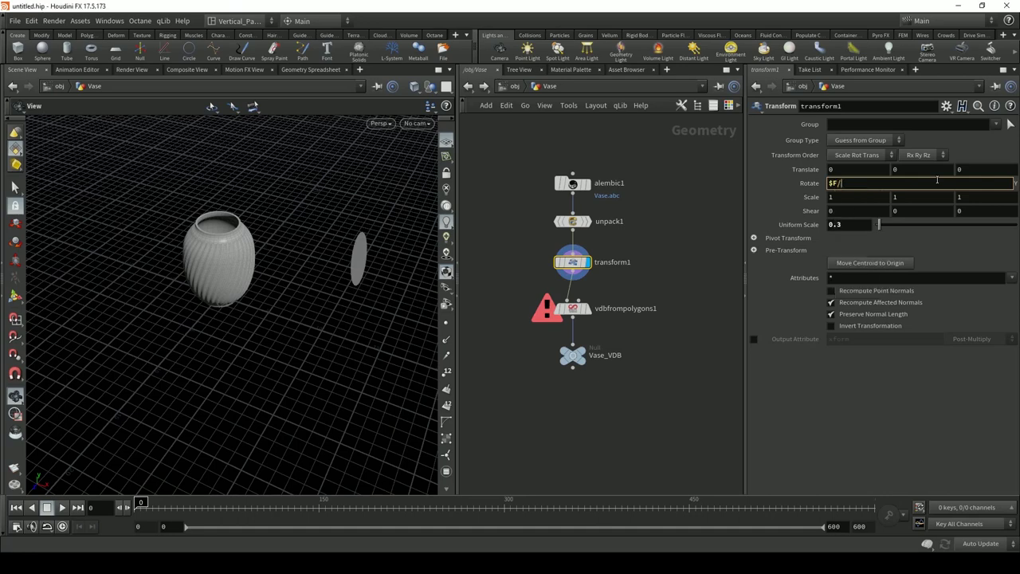
pyautogui.write('5')
pyautogui.press('Return')
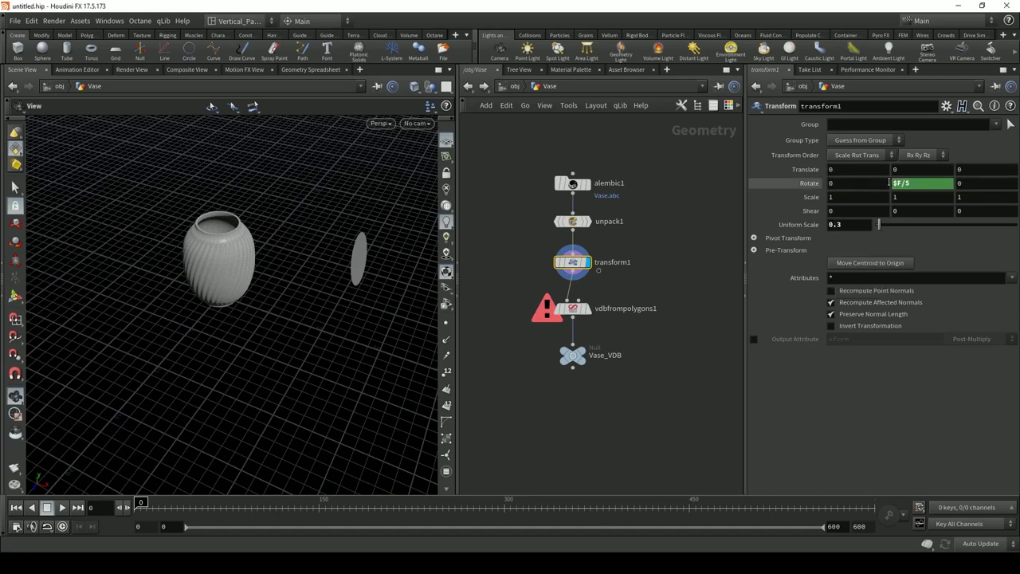
pyautogui.moveTo(140, 501)
pyautogui.mouseDown()
pyautogui.moveTo(311, 503)
pyautogui.moveTo(141, 502)
pyautogui.mouseUp()
pyautogui.moveTo(49, 484); pyautogui.dragTo(2, 519)
# Reverse the vase's spin by changing the Y rotation expression to -$F/5, and check the direction over the timeline
pyautogui.click(895, 182)
pyautogui.write('-')
pyautogui.press('Return')
pyautogui.moveTo(141, 502)
pyautogui.mouseDown()
pyautogui.moveTo(163, 501)
pyautogui.moveTo(141, 501)
pyautogui.mouseUp()
pyautogui.moveTo(213, 323); pyautogui.dragTo(221, 295)
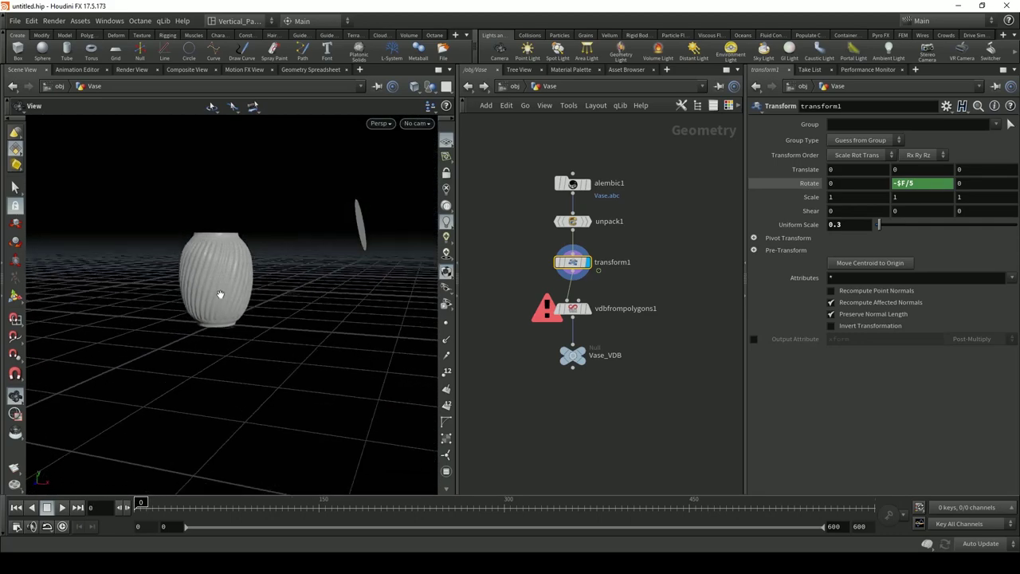
pyautogui.moveTo(251, 326); pyautogui.dragTo(249, 367)
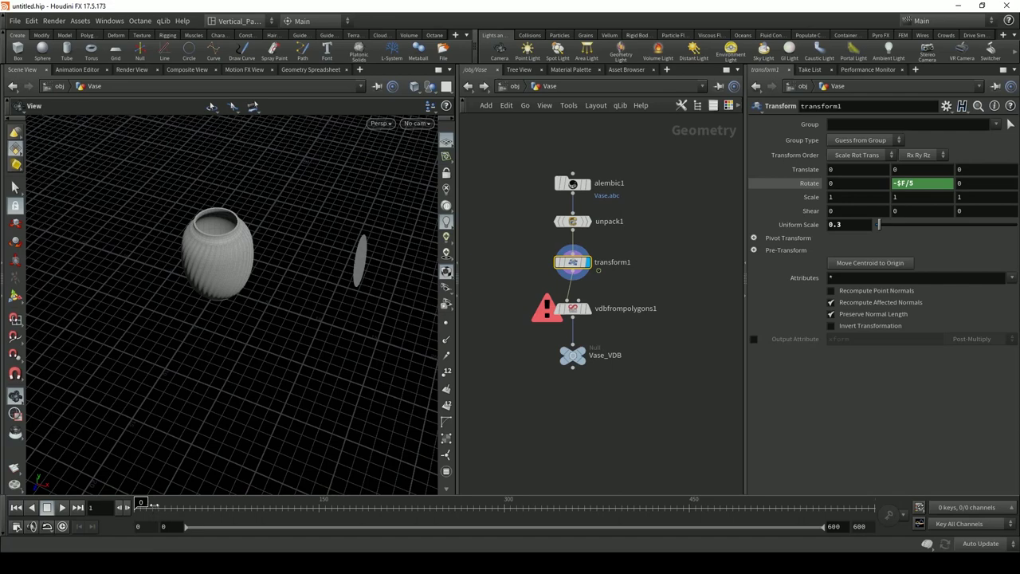
pyautogui.moveTo(148, 504); pyautogui.dragTo(116, 504)
pyautogui.moveTo(212, 435); pyautogui.dragTo(262, 325)
pyautogui.scroll(3, 246, 301)
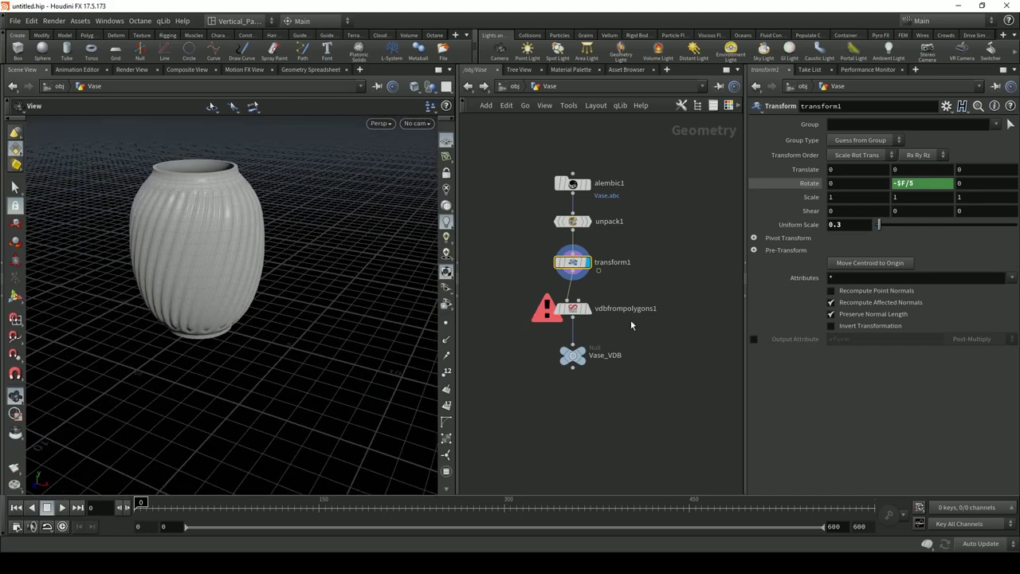
# Display vdbfrompolygons1, scrub the timeline to check the rotating VDB vase and go back to frame 0
pyautogui.click(588, 311)
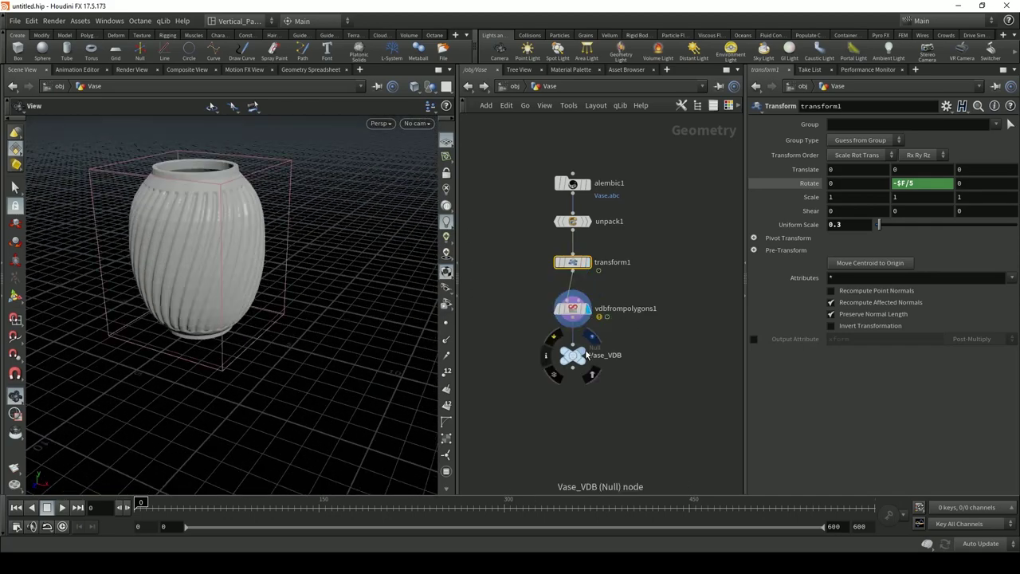
pyautogui.moveTo(157, 503); pyautogui.dragTo(435, 508)
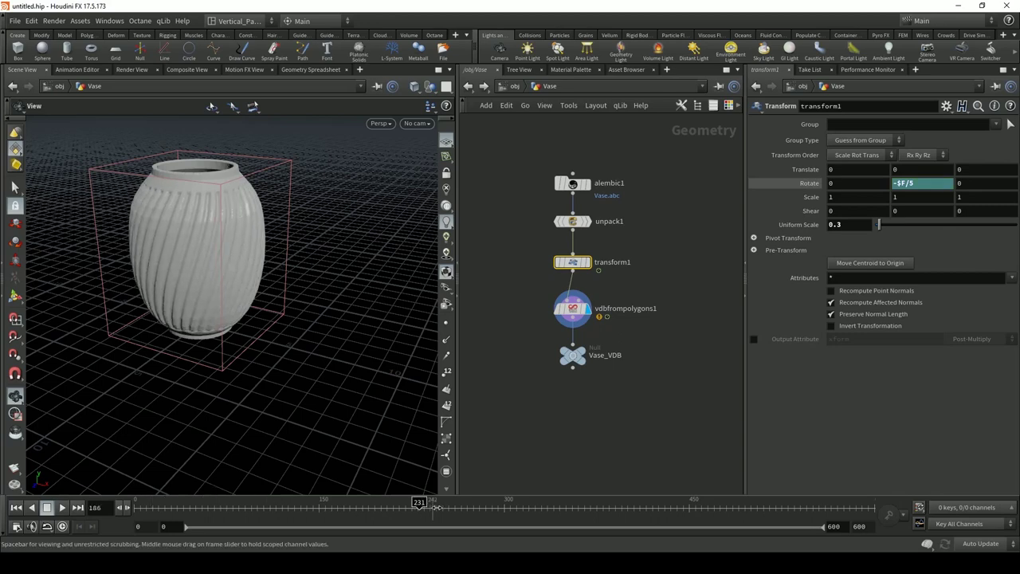
pyautogui.click(16, 507)
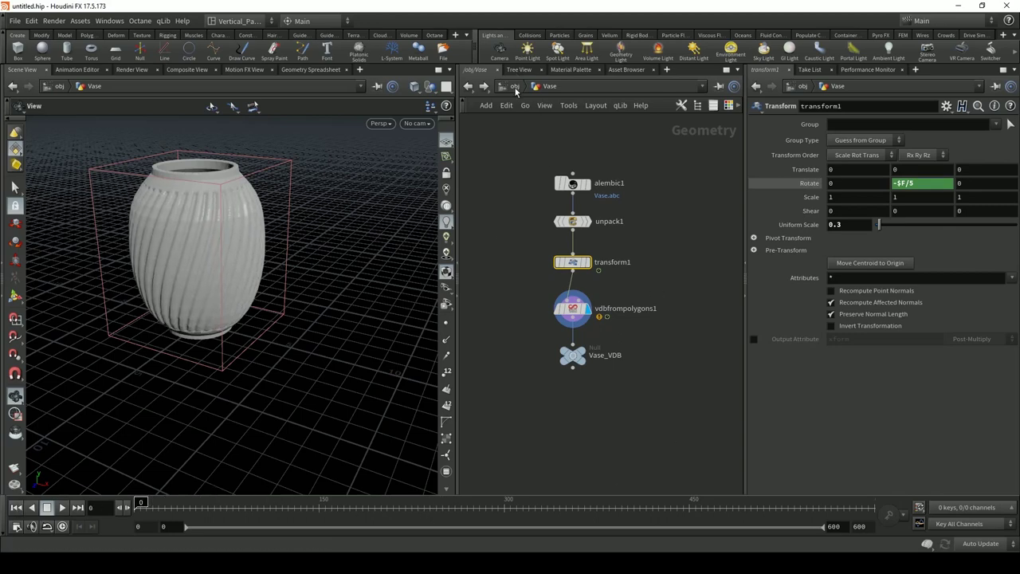
# Return to the object level, place Smoke below Vase and look at the circle and Transform nodes inside Smoke
pyautogui.click(515, 86)
pyautogui.moveTo(611, 236); pyautogui.dragTo(523, 293)
pyautogui.moveTo(588, 380); pyautogui.dragTo(655, 323, button='middle')
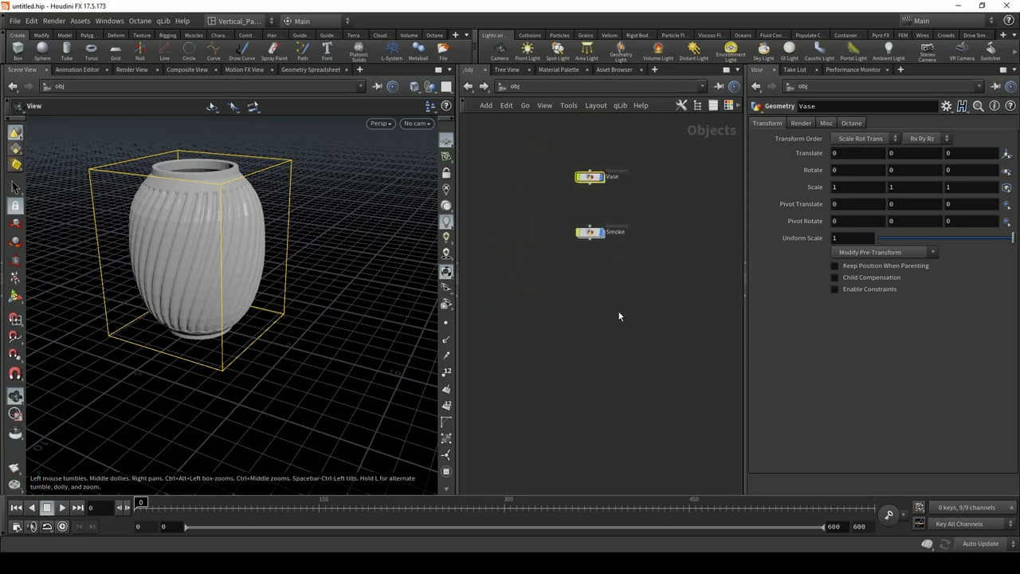
pyautogui.click(591, 235)
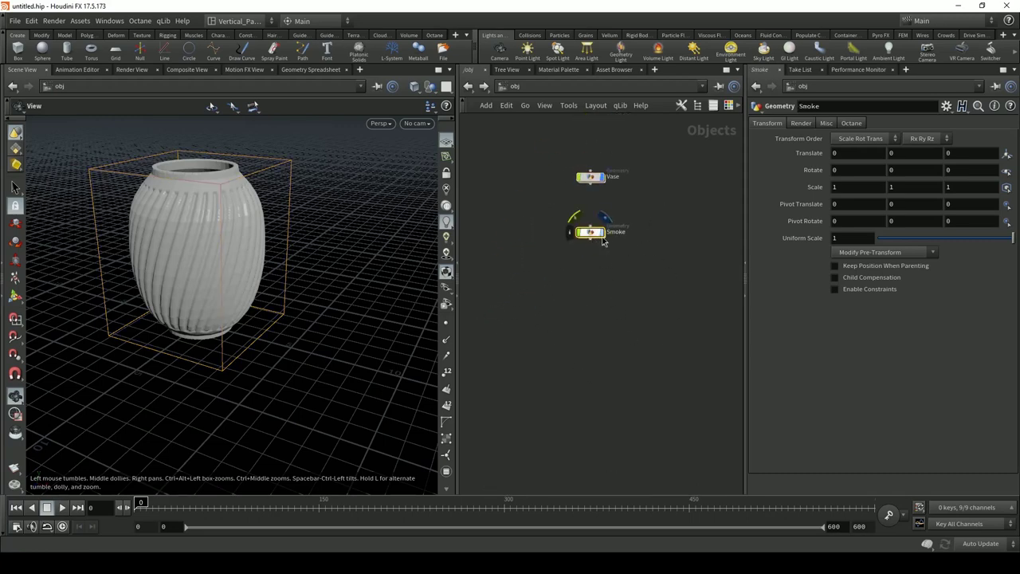
pyautogui.doubleClick(591, 232)
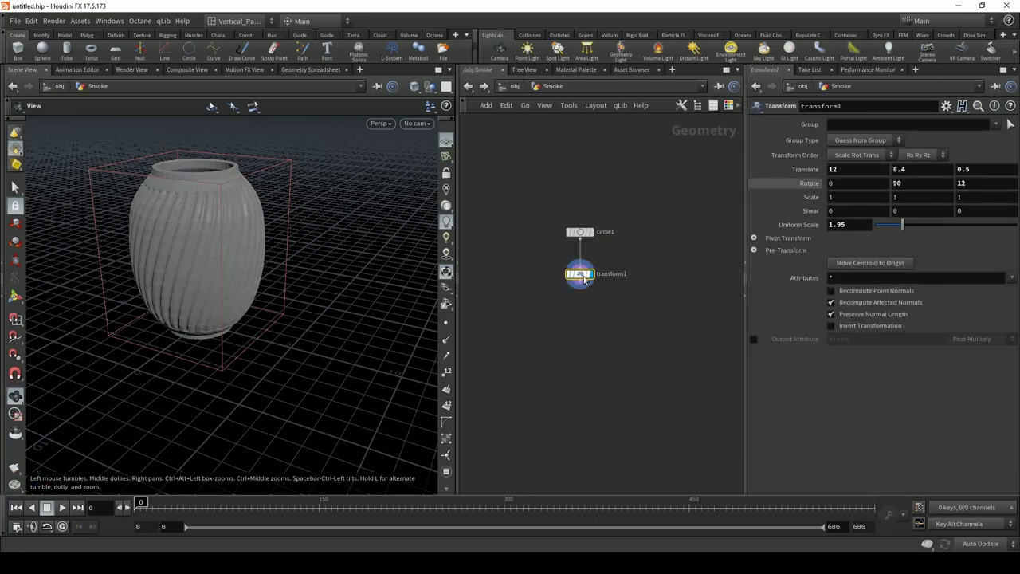
pyautogui.click(515, 86)
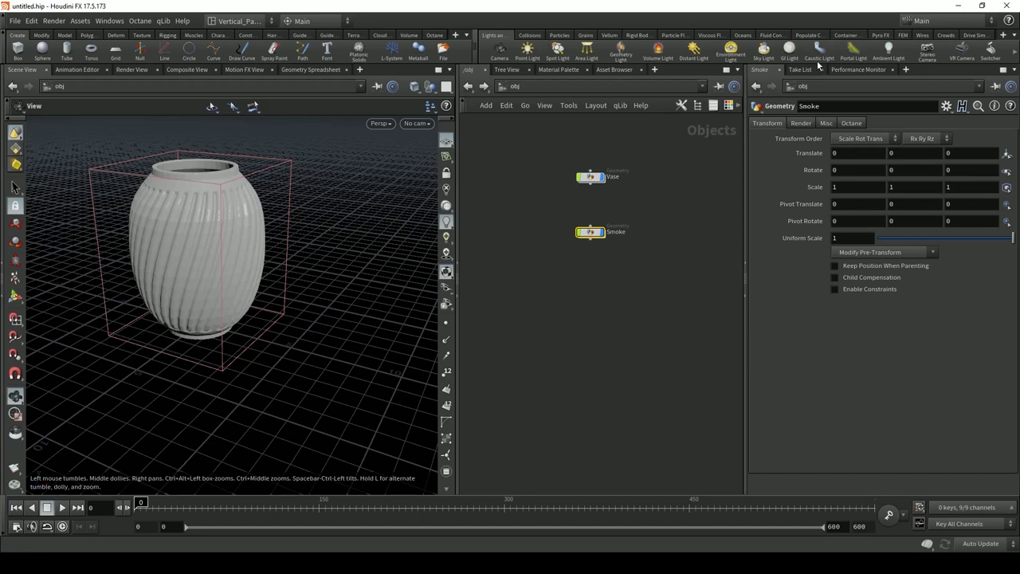
# Apply the Billowy Smoke pyro effect to the Smoke object
pyautogui.click(880, 35)
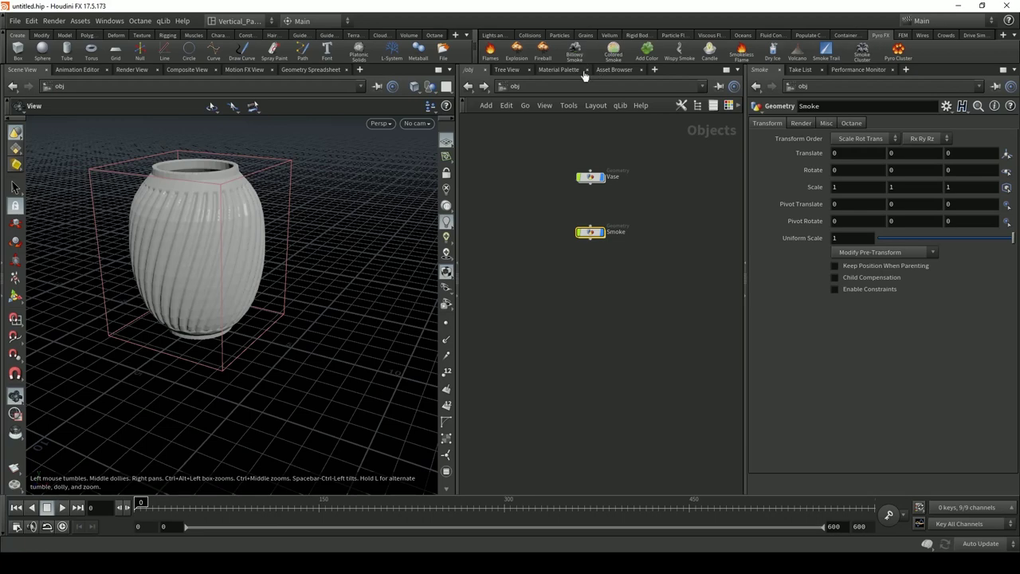
pyautogui.click(573, 53)
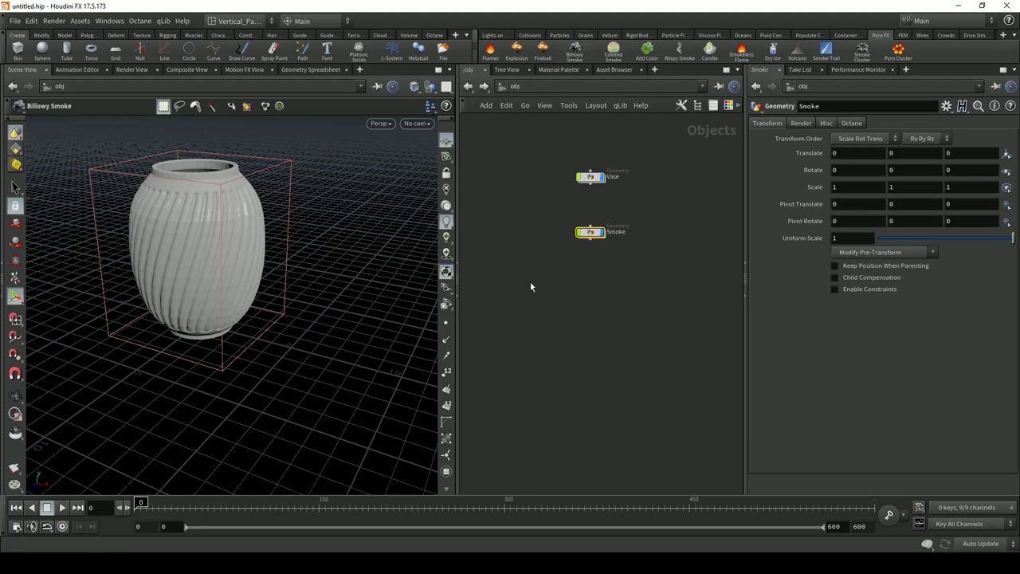
pyautogui.press('Return')
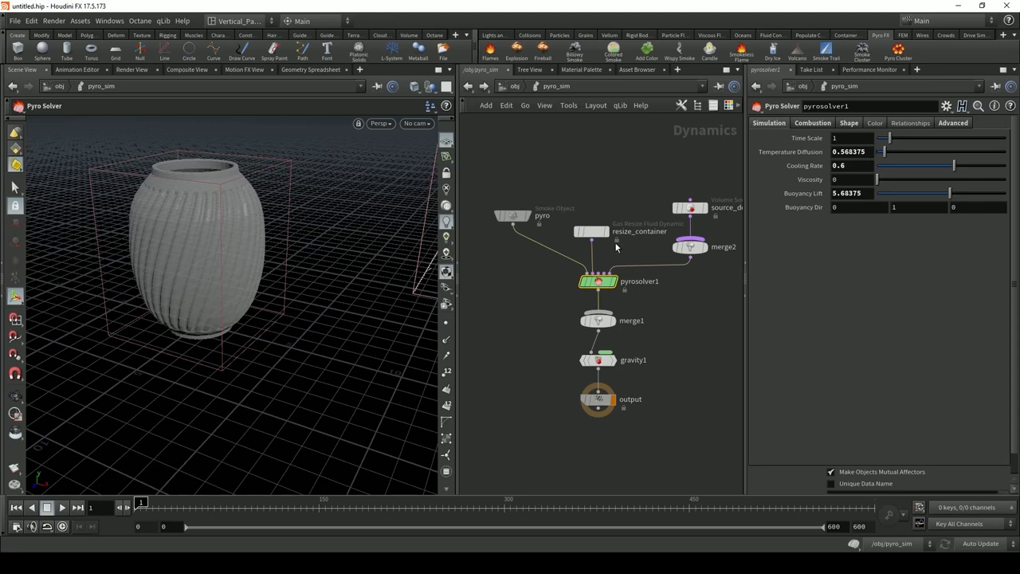
# Return to the object level and line up pyro_import and pyro_sim in a row beside Smoke
pyautogui.scroll(-5, 554, 351)
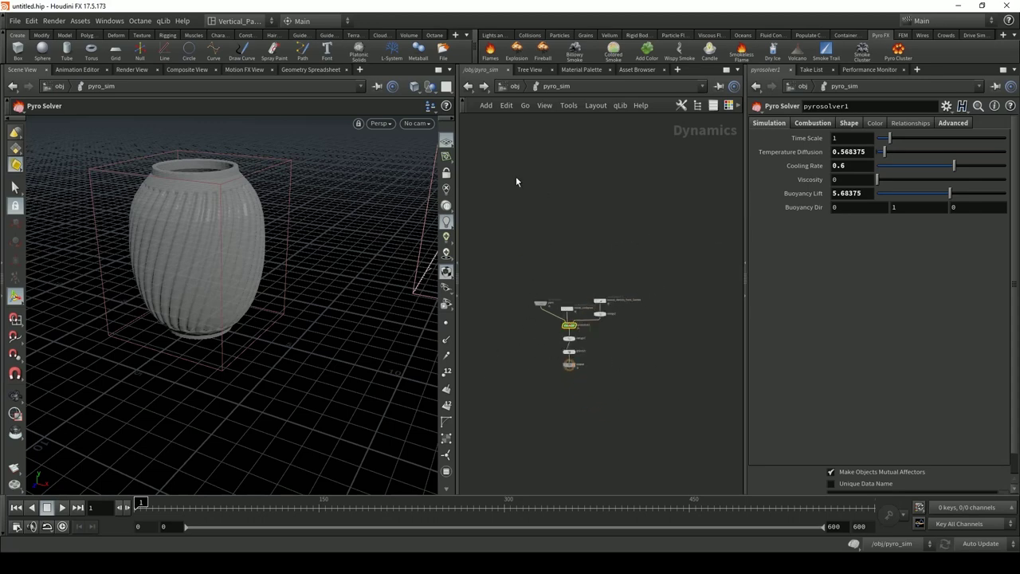
pyautogui.click(515, 87)
pyautogui.moveTo(563, 252); pyautogui.dragTo(605, 336, button='middle')
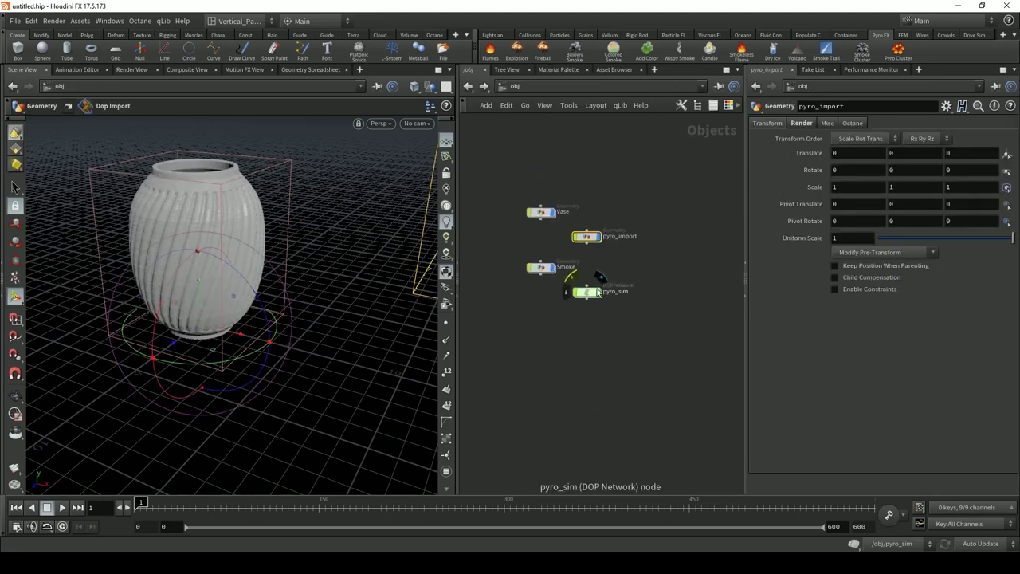
pyautogui.moveTo(592, 294); pyautogui.dragTo(686, 270)
pyautogui.moveTo(594, 244); pyautogui.dragTo(618, 274)
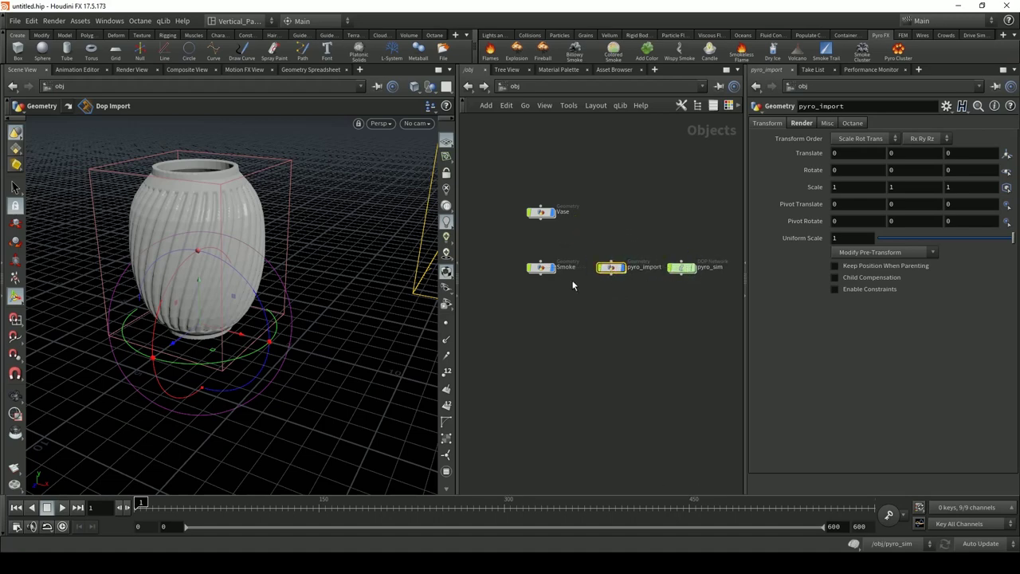
# Open the pyro_sim network, frame the vase and smoke source together, and briefly play the simulation
pyautogui.doubleClick(683, 268)
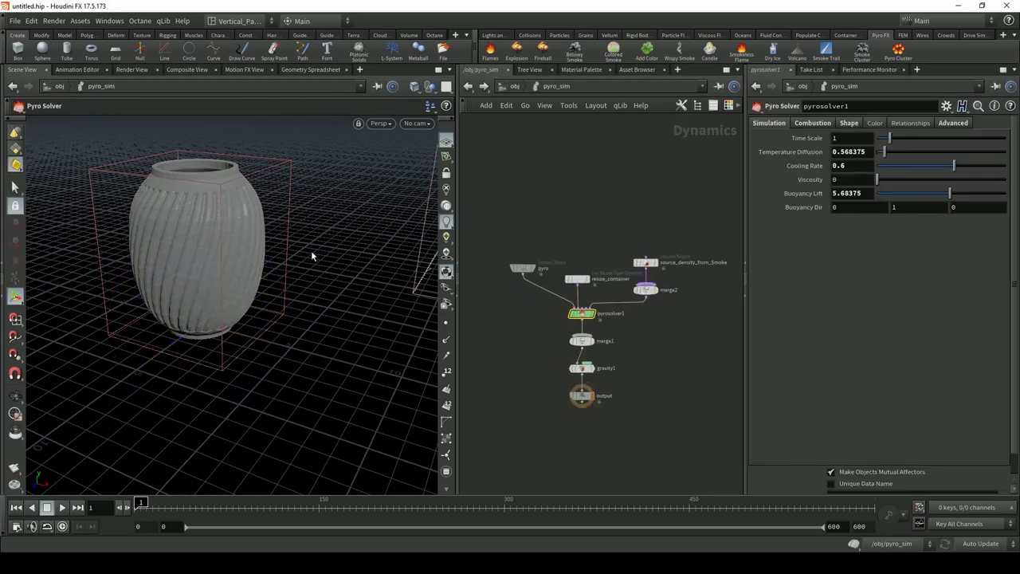
pyautogui.press('s')
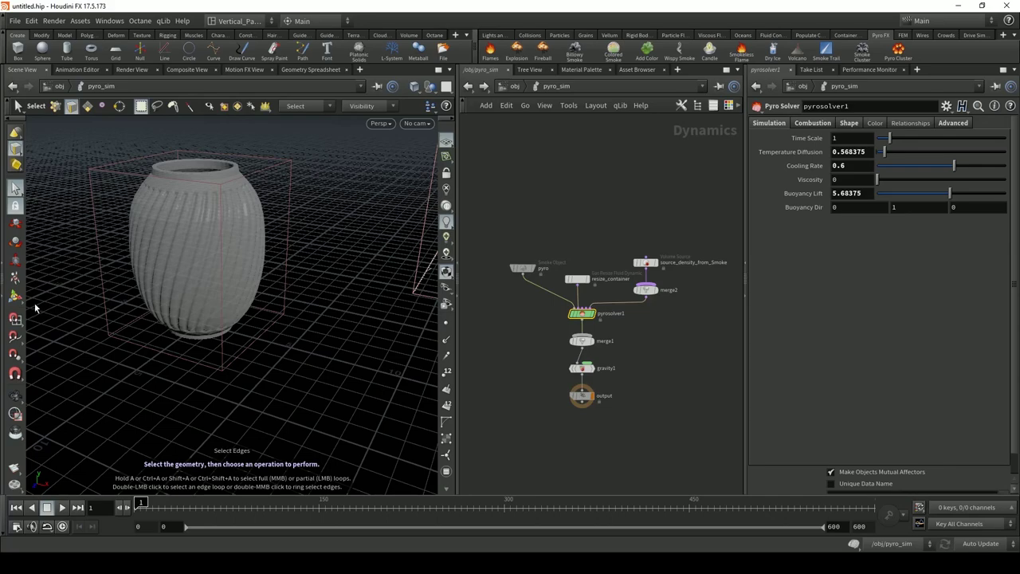
pyautogui.click(16, 295)
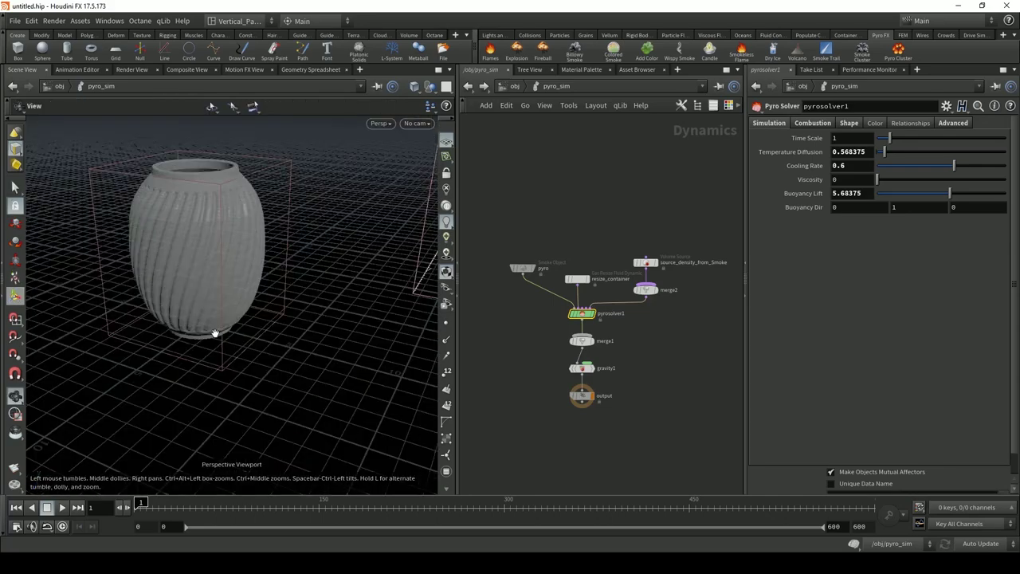
pyautogui.moveTo(244, 282); pyautogui.dragTo(271, 285)
pyautogui.scroll(-4, 271, 290)
pyautogui.moveTo(271, 291); pyautogui.dragTo(188, 298, button='right')
pyautogui.click(66, 510)
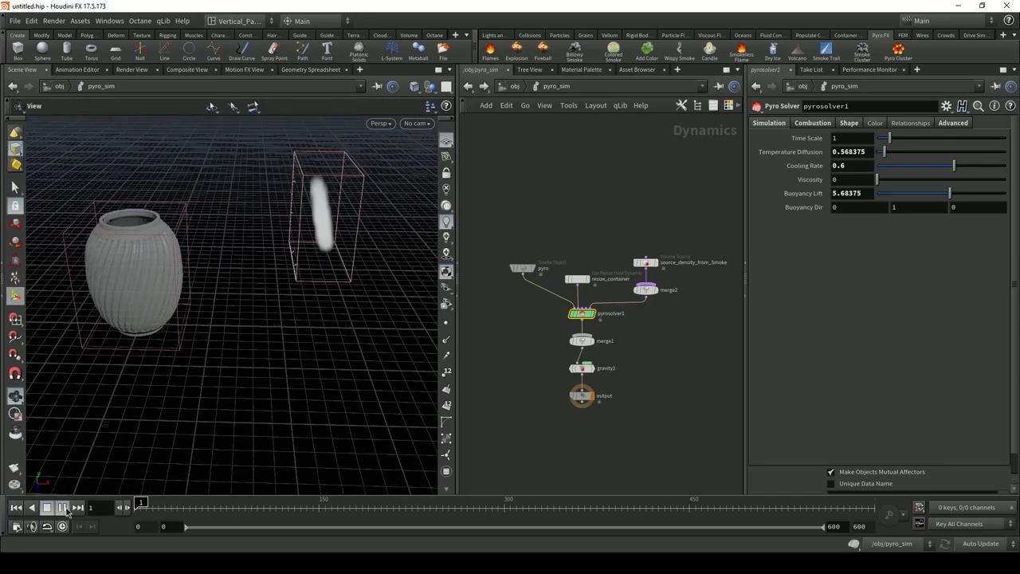
pyautogui.click(64, 508)
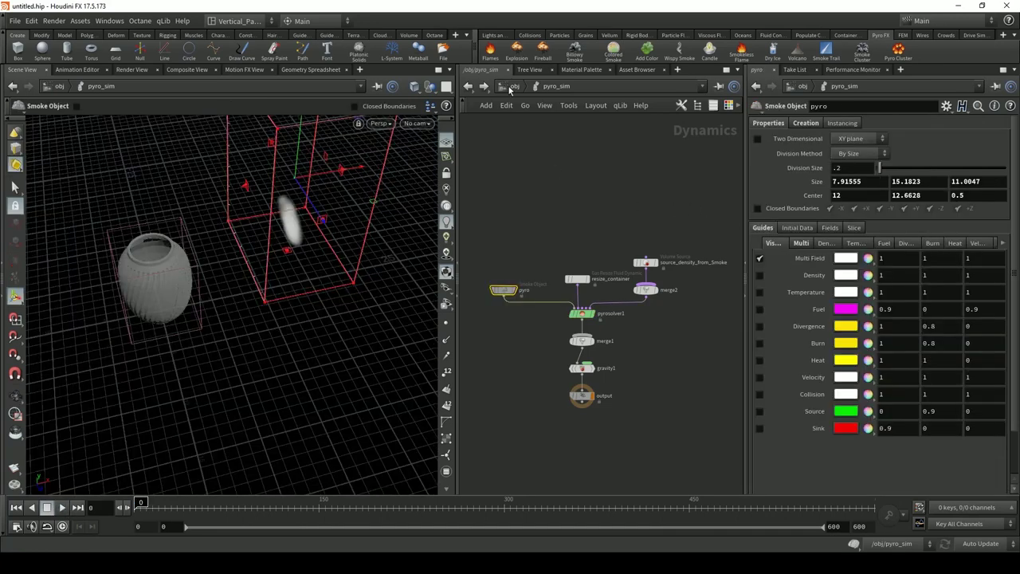
# Hide the Vase object, reopen pyro_sim and play and scrub the smoke simulation to examine how the smoke moves
pyautogui.click(512, 88)
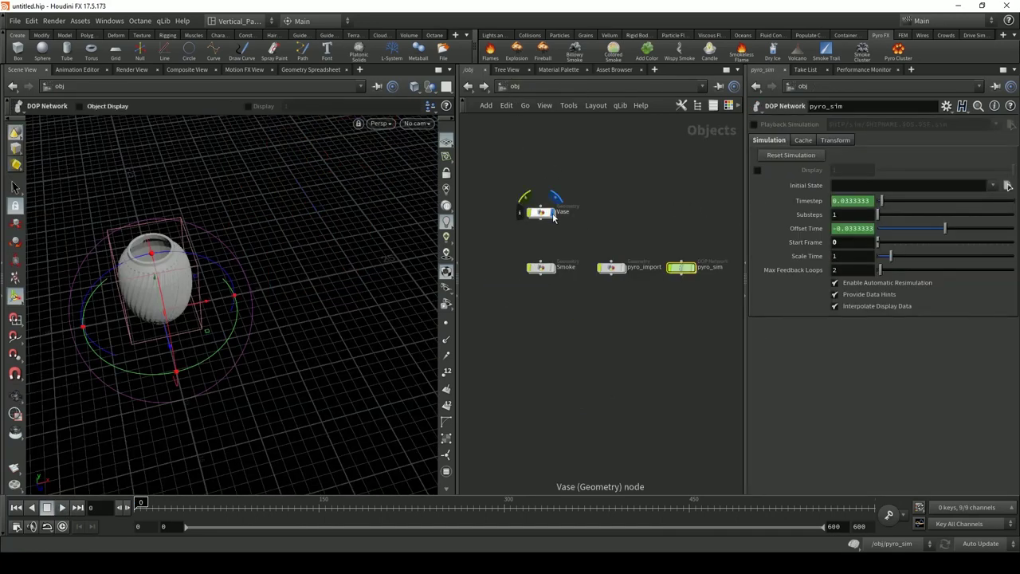
pyautogui.click(552, 214)
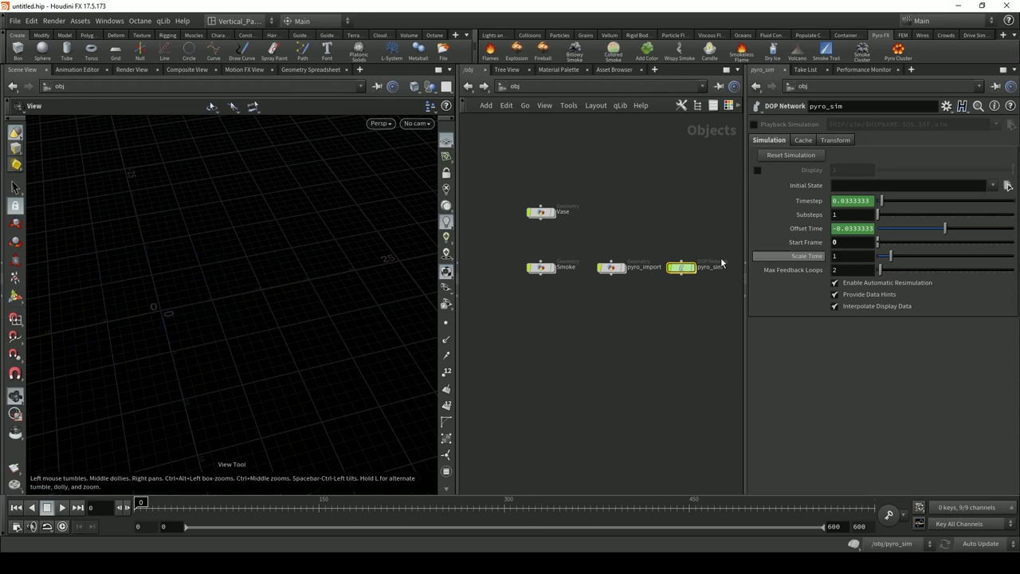
pyautogui.doubleClick(682, 267)
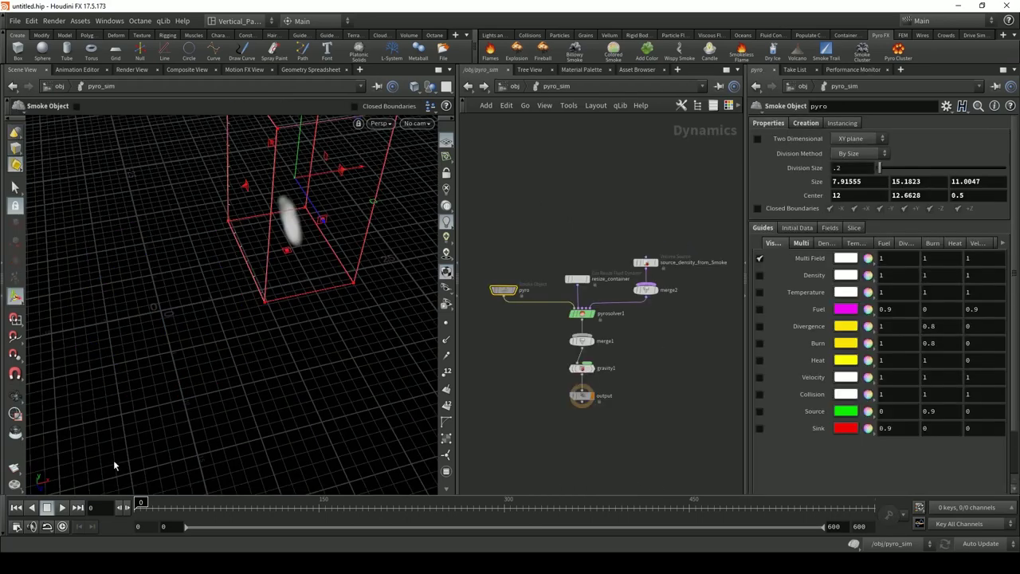
pyautogui.click(63, 507)
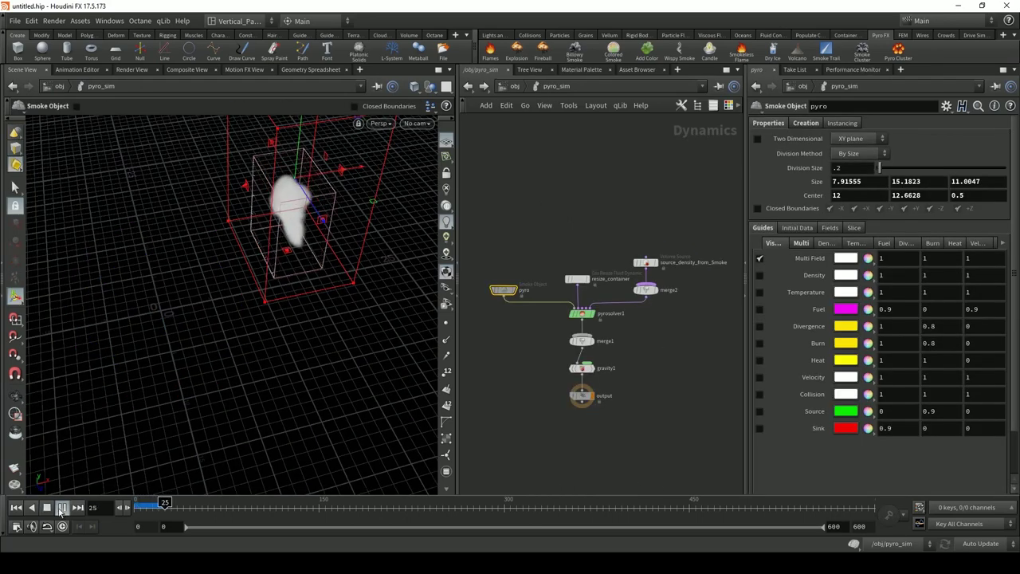
pyautogui.press('Escape')
pyautogui.moveTo(401, 348); pyautogui.dragTo(297, 296)
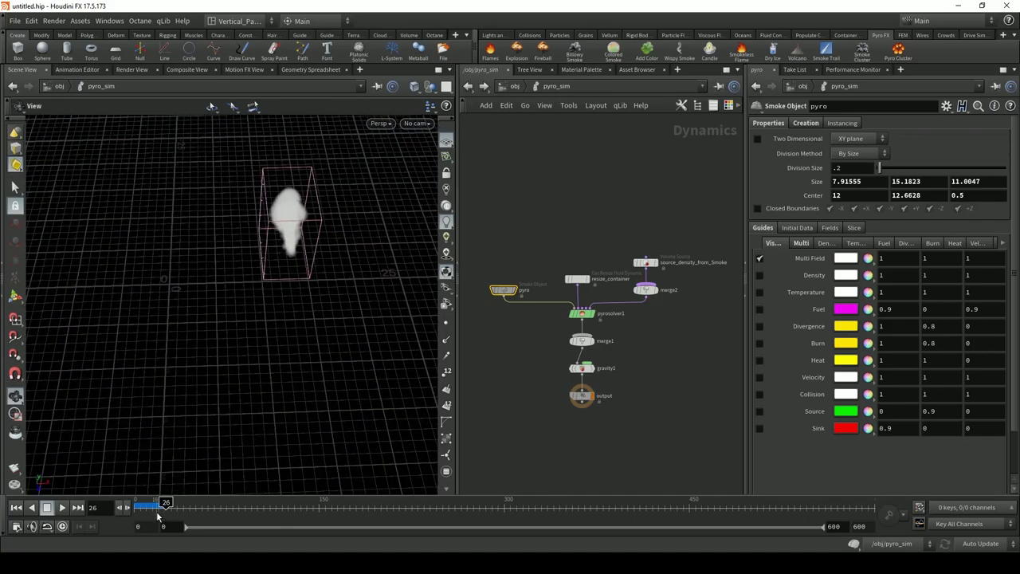
pyautogui.moveTo(156, 511); pyautogui.dragTo(190, 511)
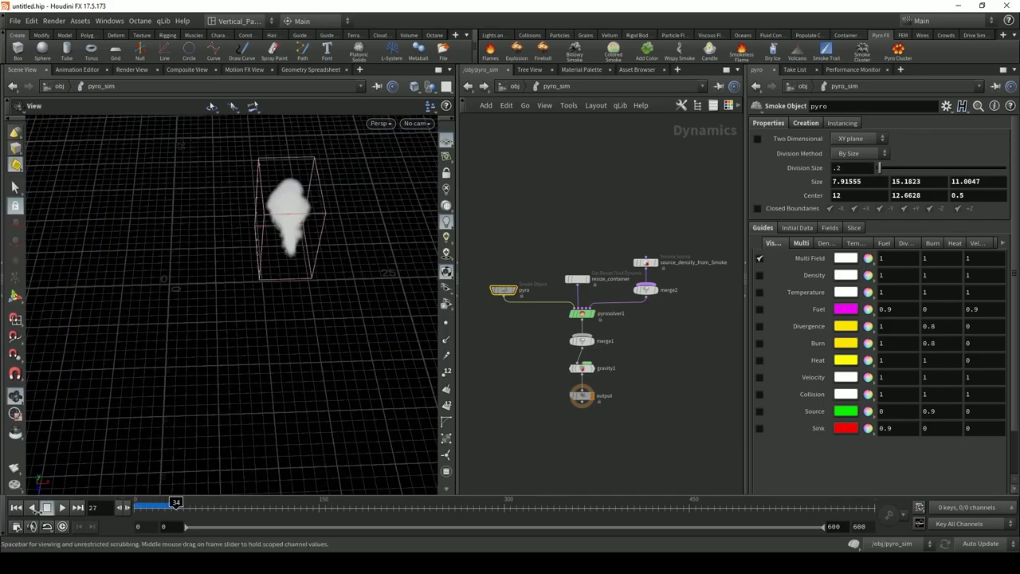
# Return to frame 0, enable Closed Boundaries on the pyro smoke object, and widen the parameter area
pyautogui.click(15, 508)
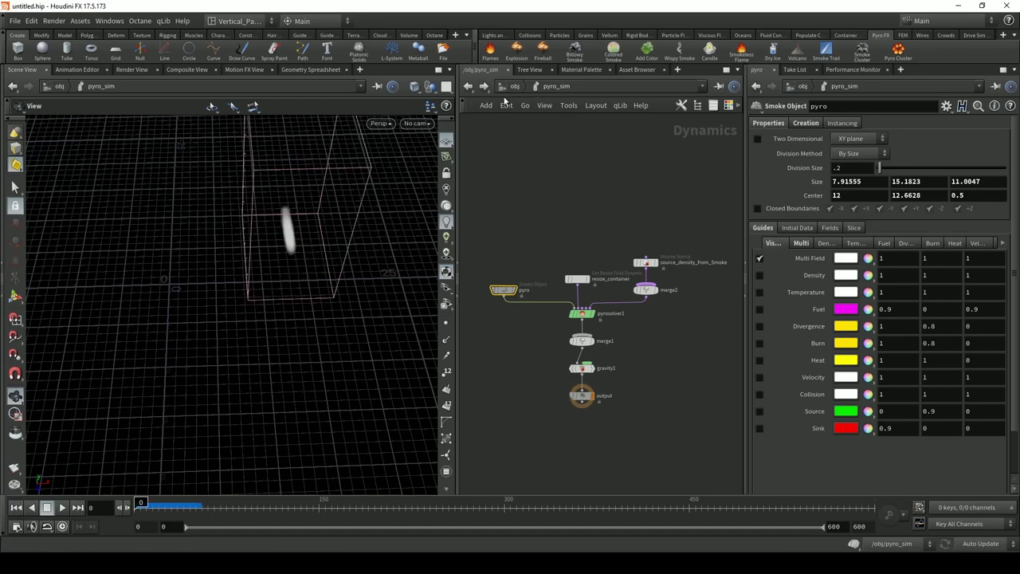
pyautogui.moveTo(519, 391); pyautogui.dragTo(655, 390, button='middle')
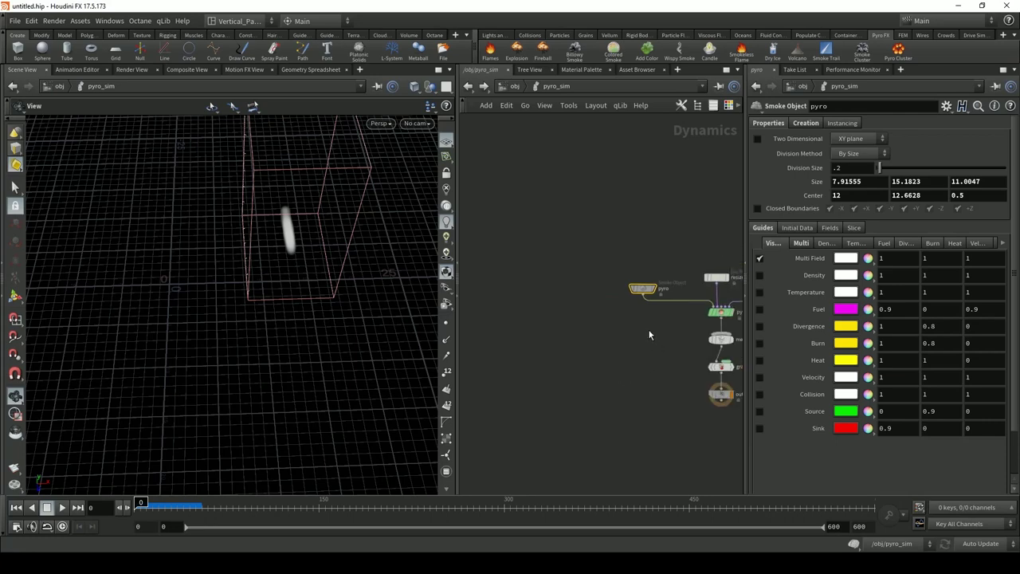
pyautogui.moveTo(637, 344); pyautogui.dragTo(528, 332, button='middle')
pyautogui.click(758, 208)
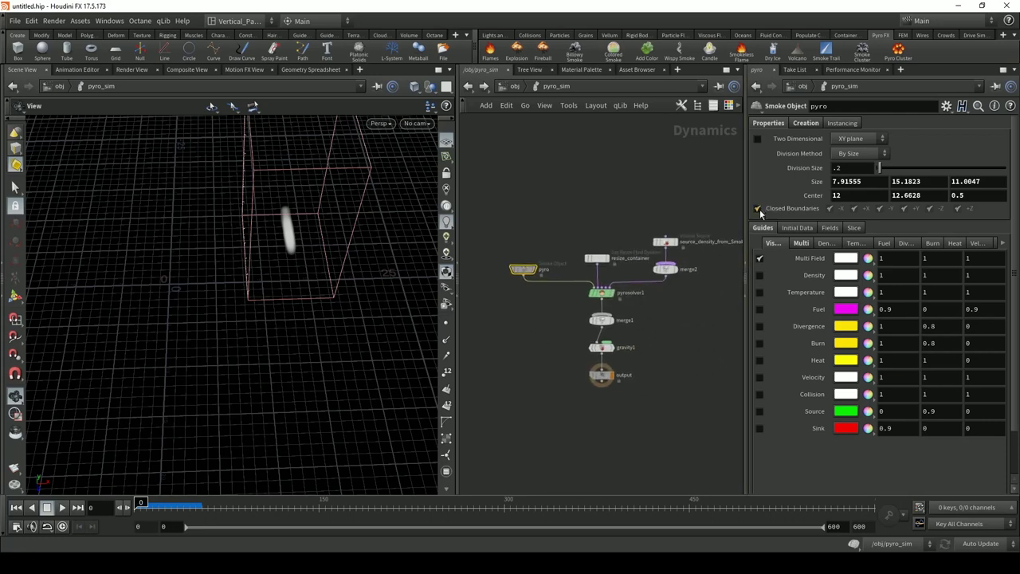
pyautogui.moveTo(735, 231); pyautogui.dragTo(682, 231)
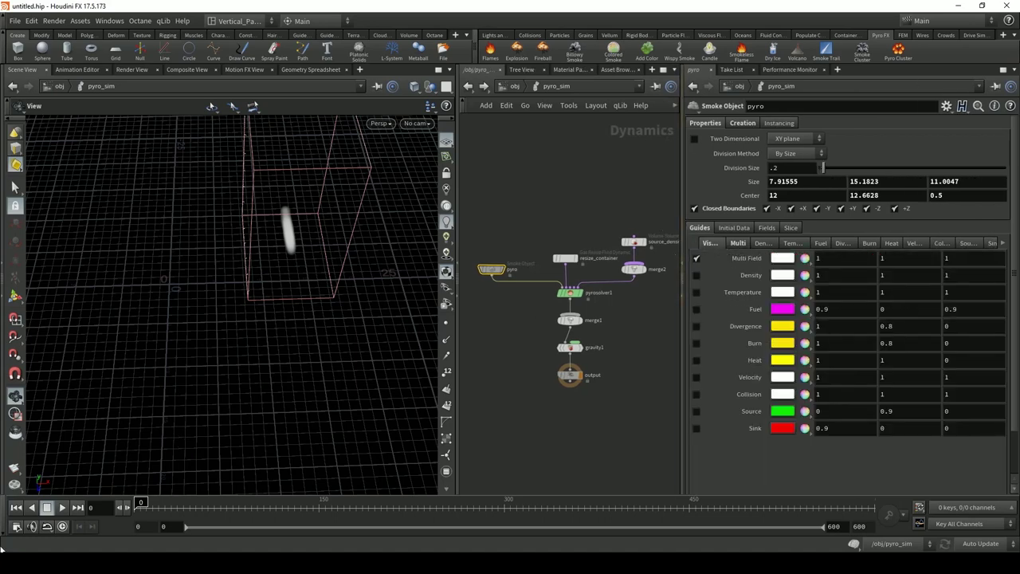
# In the Vase network, move the transform1 node from above vdbfrompolygons1 to between it and Vase_VDB
pyautogui.click(504, 86)
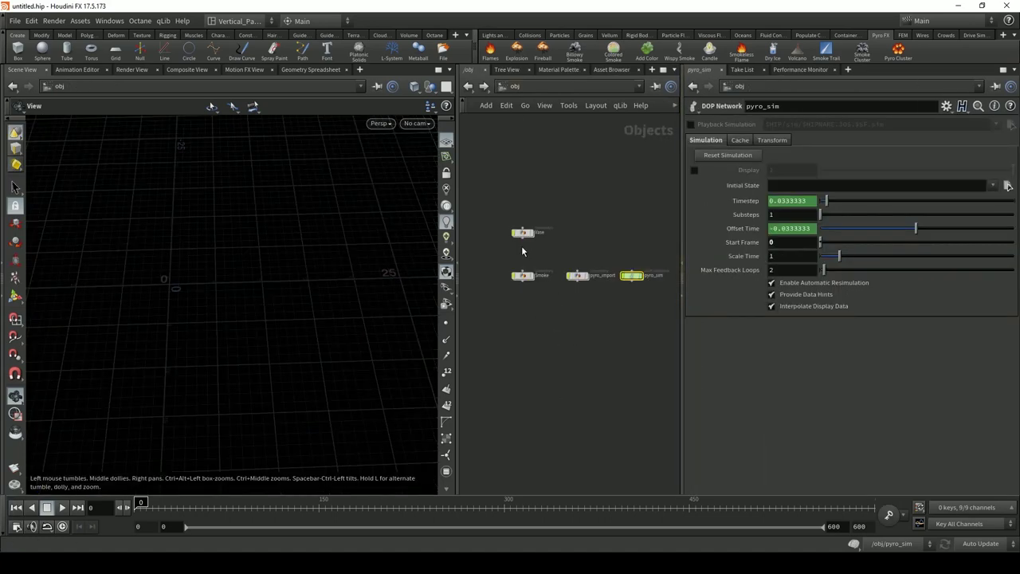
pyautogui.doubleClick(523, 228)
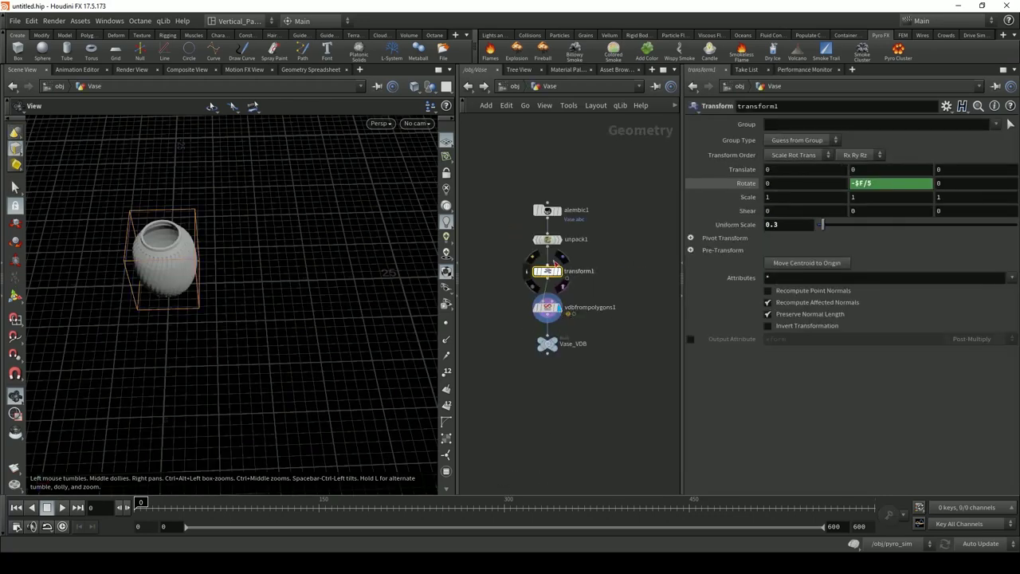
pyautogui.moveTo(879, 184); pyautogui.dragTo(691, 210)
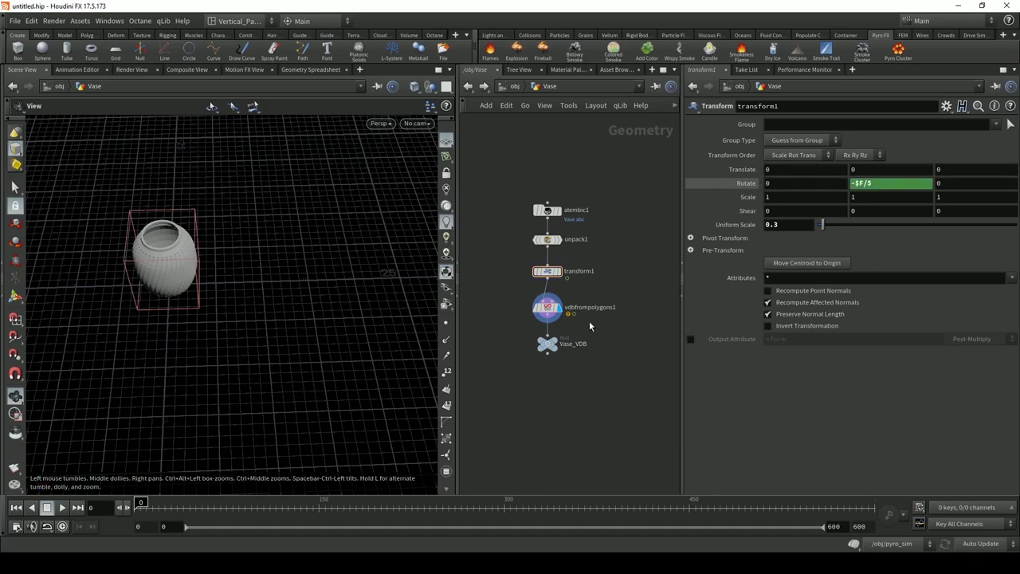
pyautogui.moveTo(548, 271); pyautogui.dragTo(549, 344)
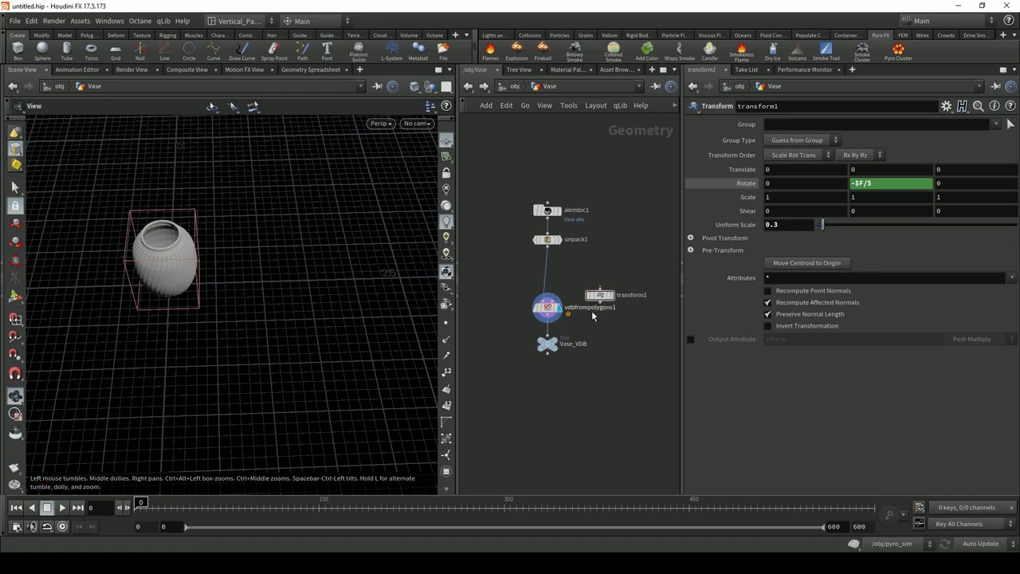
pyautogui.moveTo(549, 345); pyautogui.dragTo(542, 396)
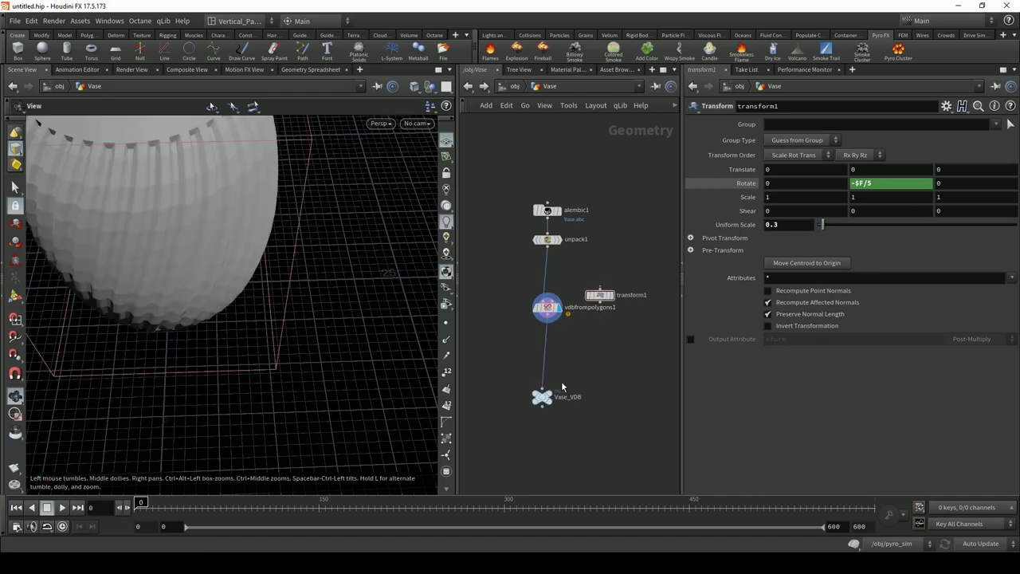
pyautogui.moveTo(600, 295); pyautogui.dragTo(548, 363)
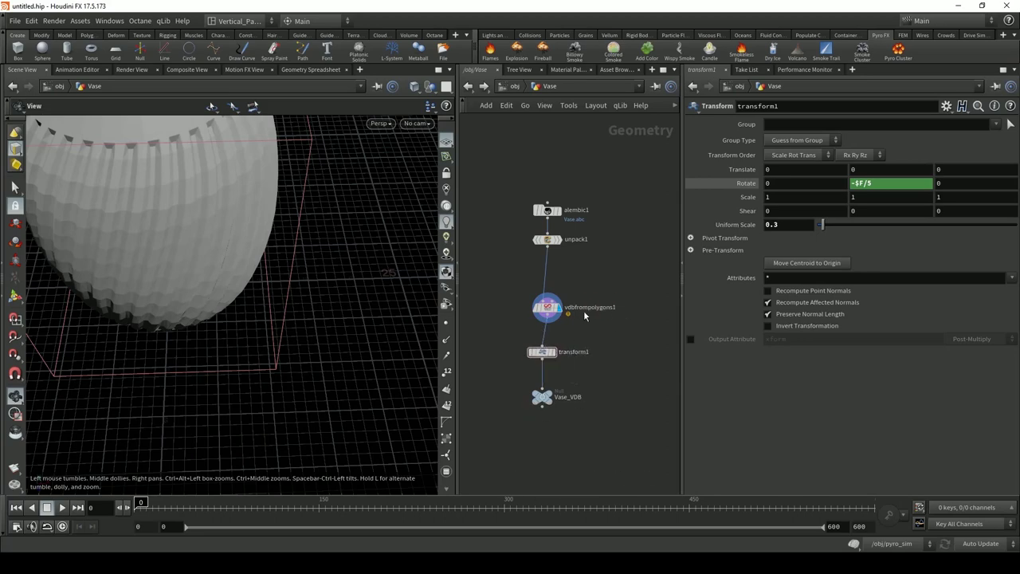
# Insert a second Transform node between unpack1 and vdbfrompolygons1 and set its uniform scale to 0.3
pyautogui.press('Tab')
pyautogui.write('trans')
pyautogui.press('Return')
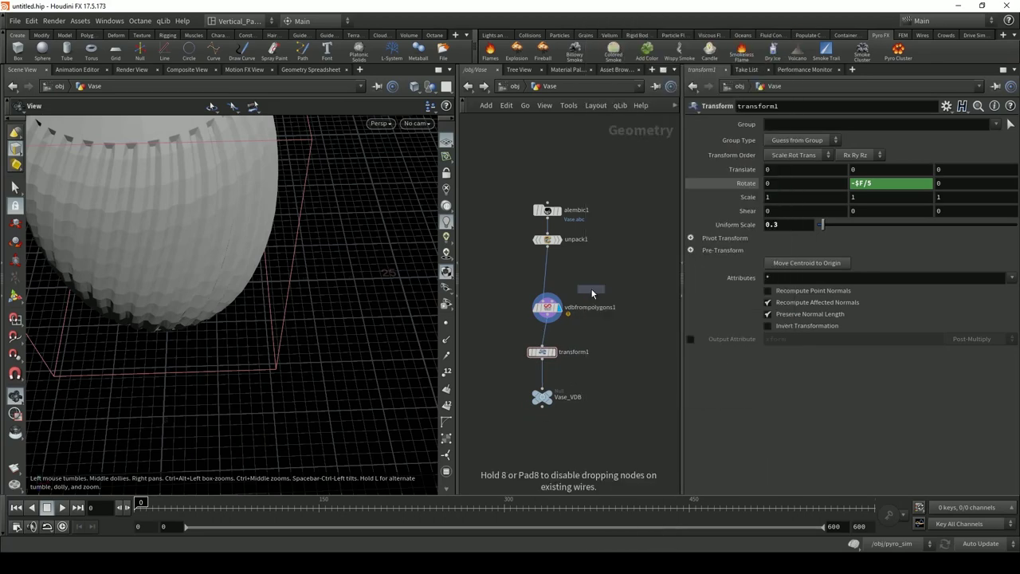
pyautogui.click(545, 276)
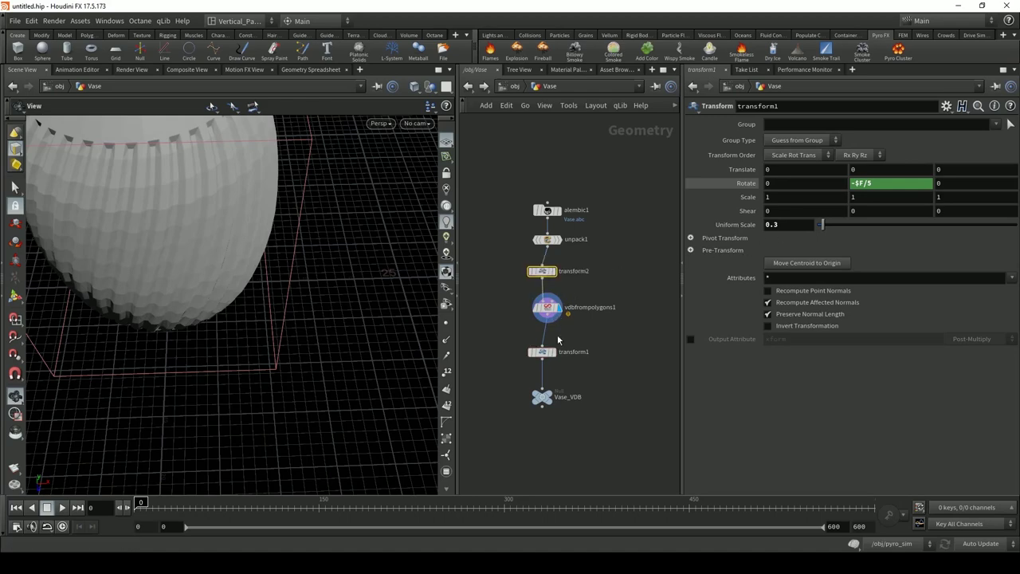
pyautogui.click(541, 277)
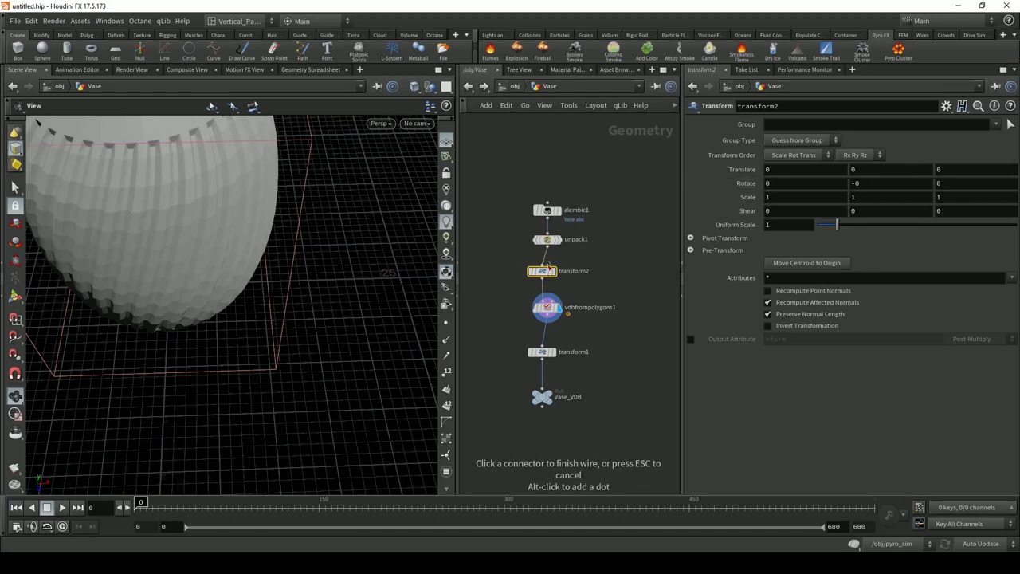
pyautogui.click(786, 225)
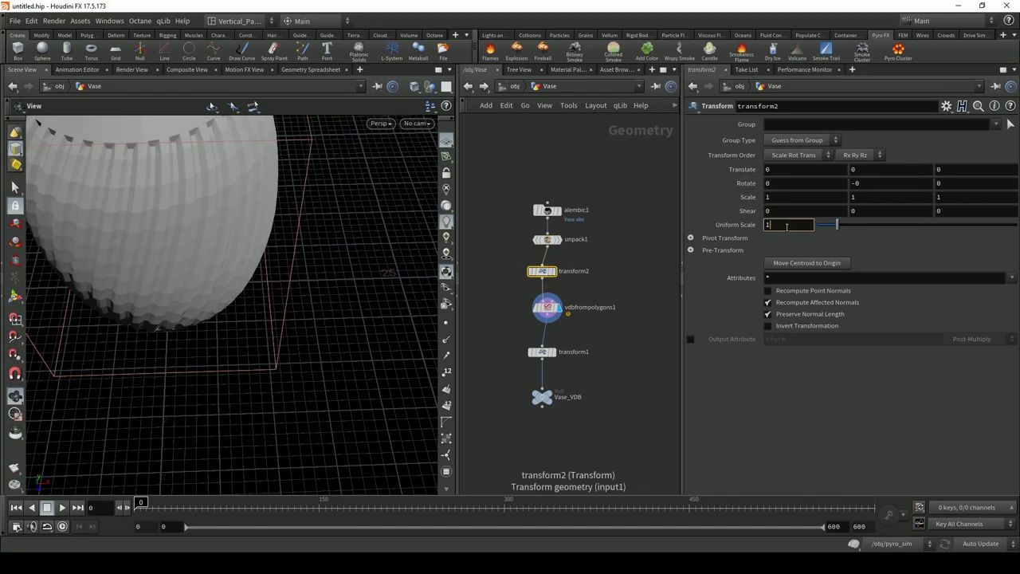
pyautogui.write('.3')
pyautogui.press('Return')
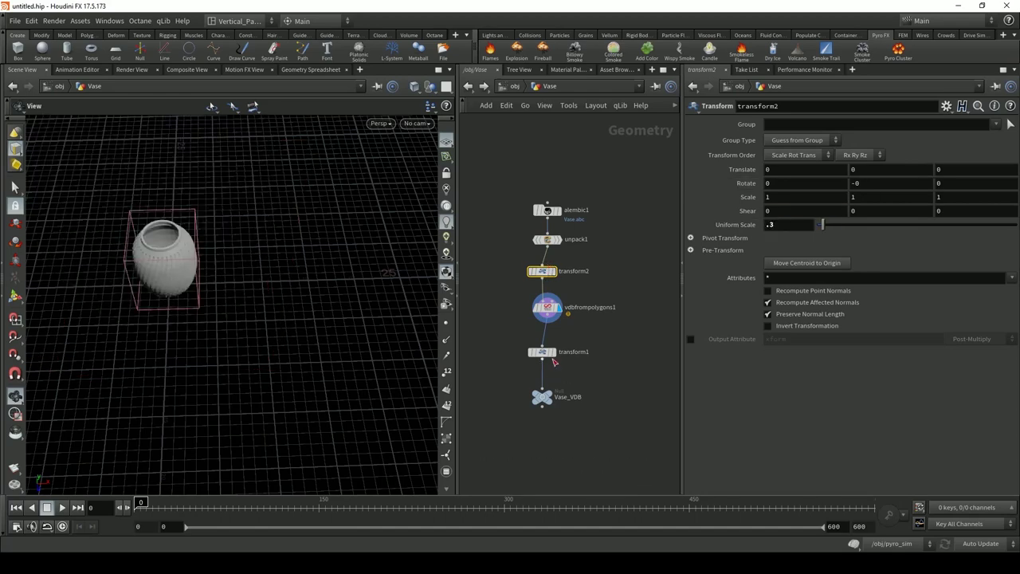
# Set transform1's uniform scale to 1, align it under vdbfrompolygons1, and bypass it
pyautogui.click(542, 352)
pyautogui.click(793, 225)
pyautogui.write('1')
pyautogui.press('Return')
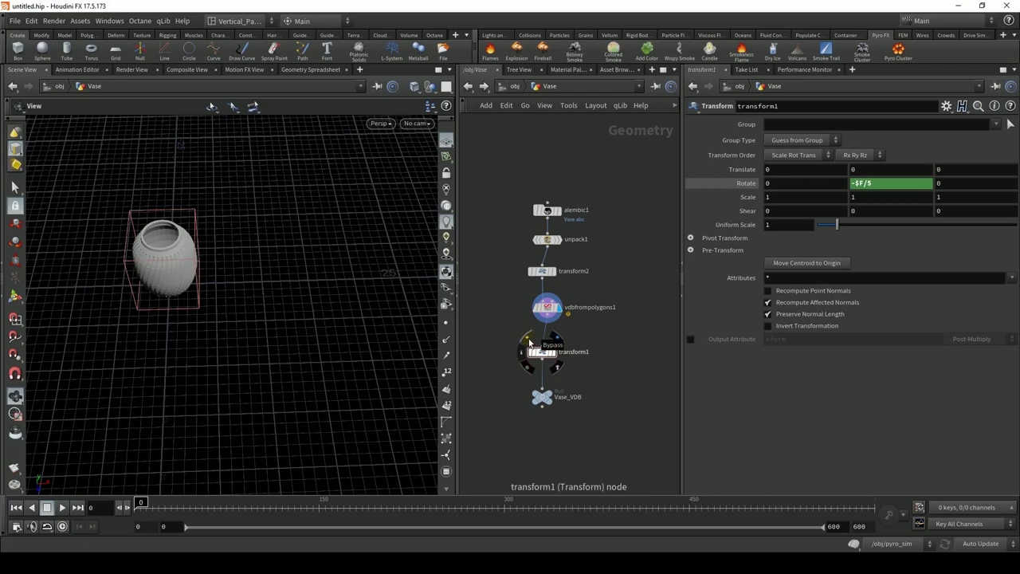
pyautogui.moveTo(542, 355); pyautogui.dragTo(548, 356)
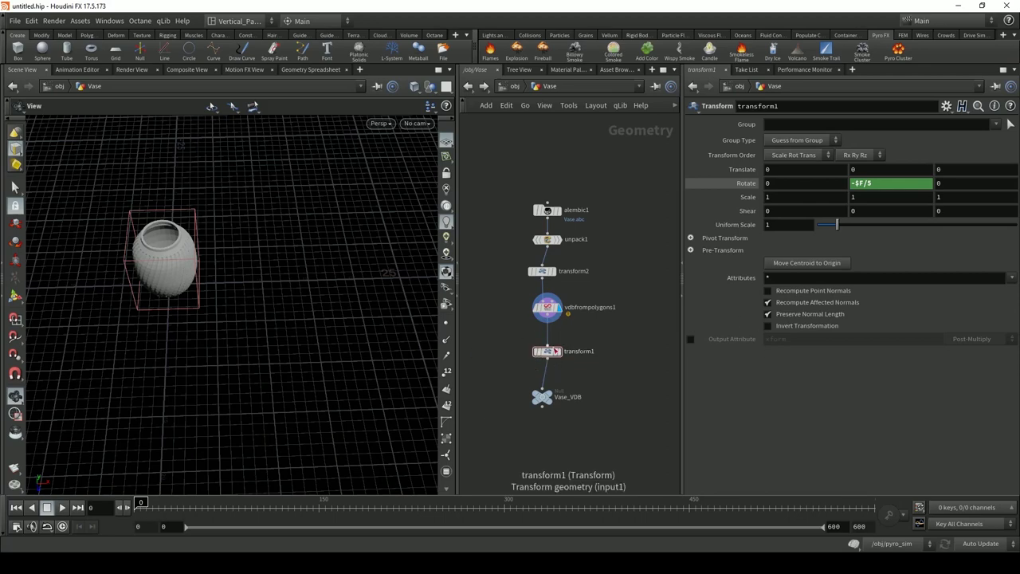
pyautogui.click(536, 351)
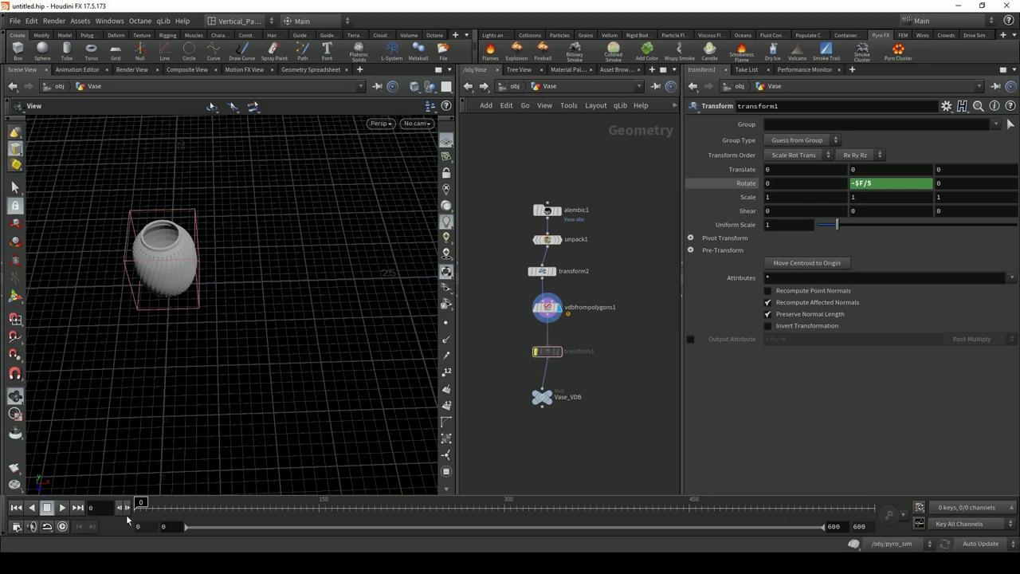
# Reopen the pyro_sim network, briefly play the smoke simulation beside the vase, and return to frame 0
pyautogui.click(516, 87)
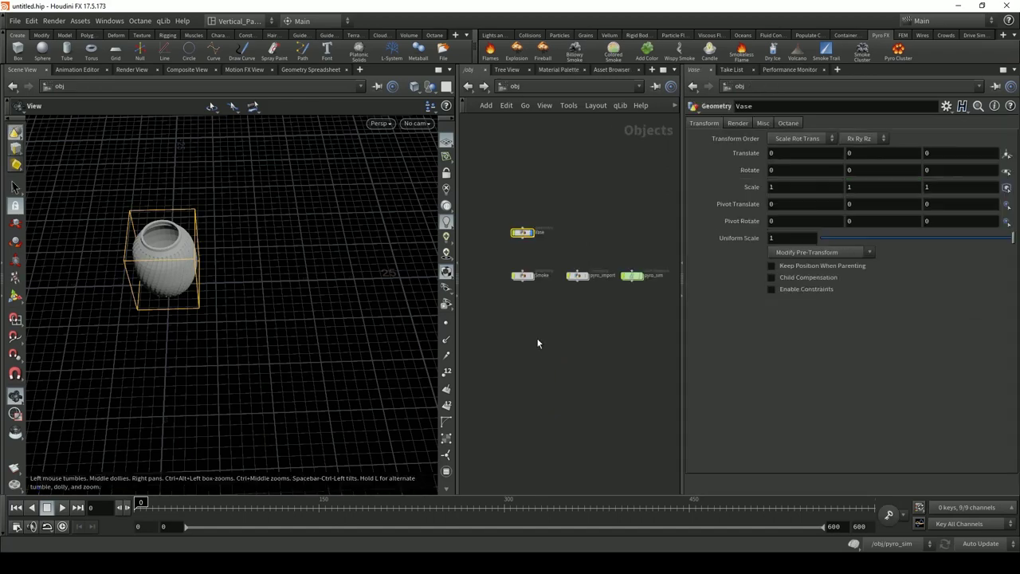
pyautogui.click(633, 275)
pyautogui.doubleClick(632, 275)
pyautogui.click(62, 507)
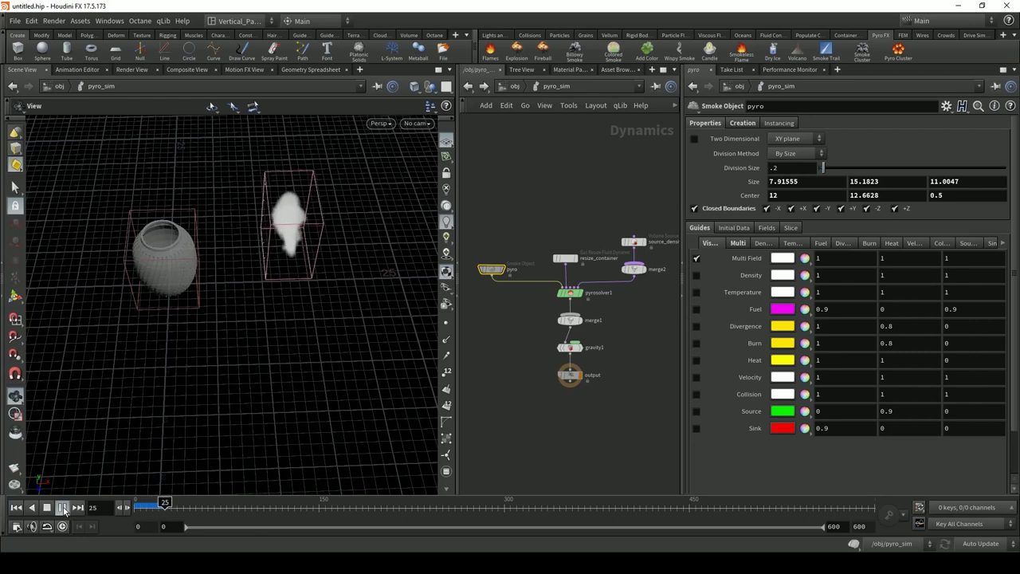
pyautogui.click(64, 510)
pyautogui.click(19, 507)
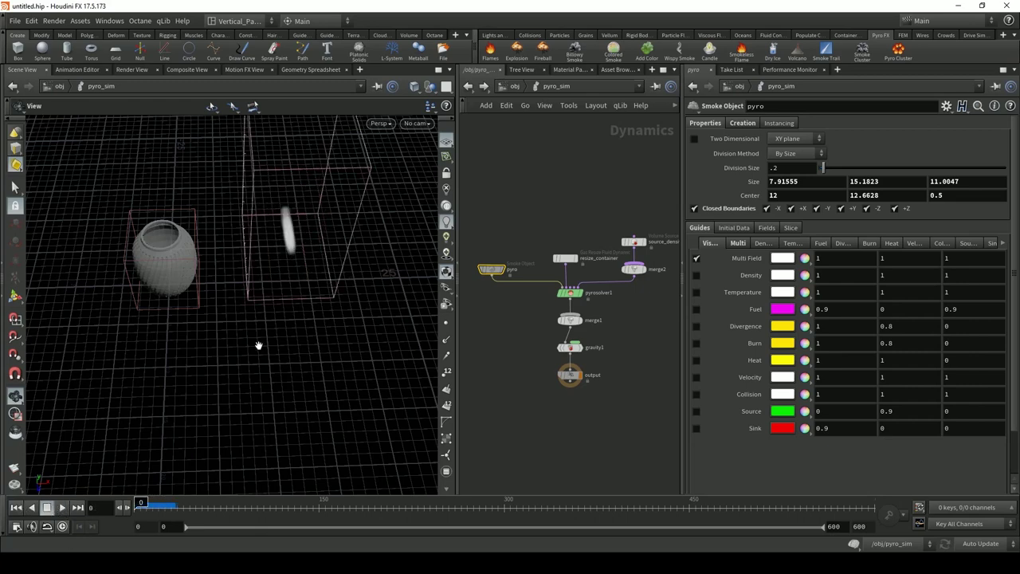
# Using the front view, widen the smoke container to 30.9155 in X and shift its X center to 5.6
pyautogui.hotkey('space', '3')
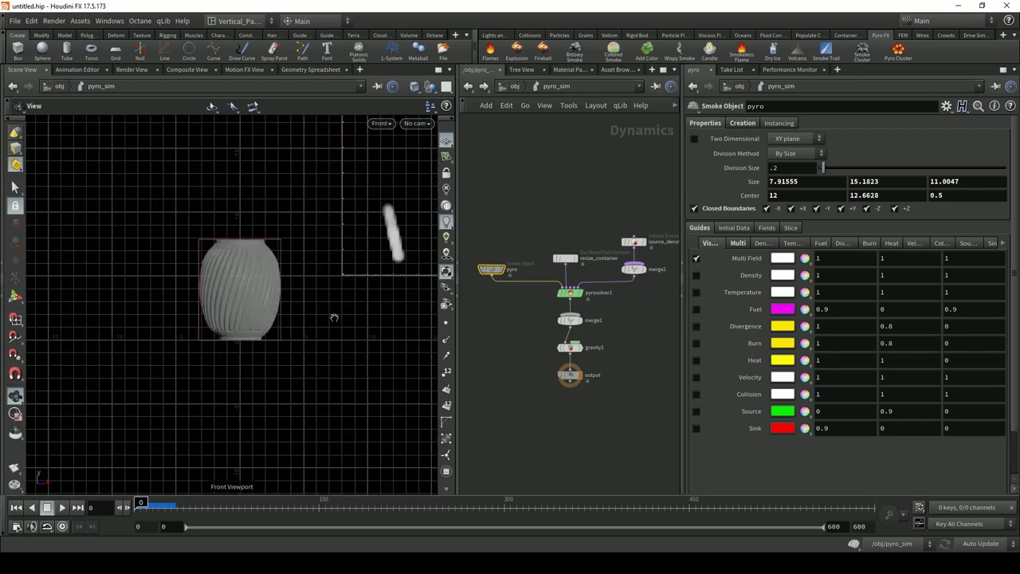
pyautogui.moveTo(333, 317); pyautogui.dragTo(294, 292, button='middle')
pyautogui.scroll(-3, 239, 334)
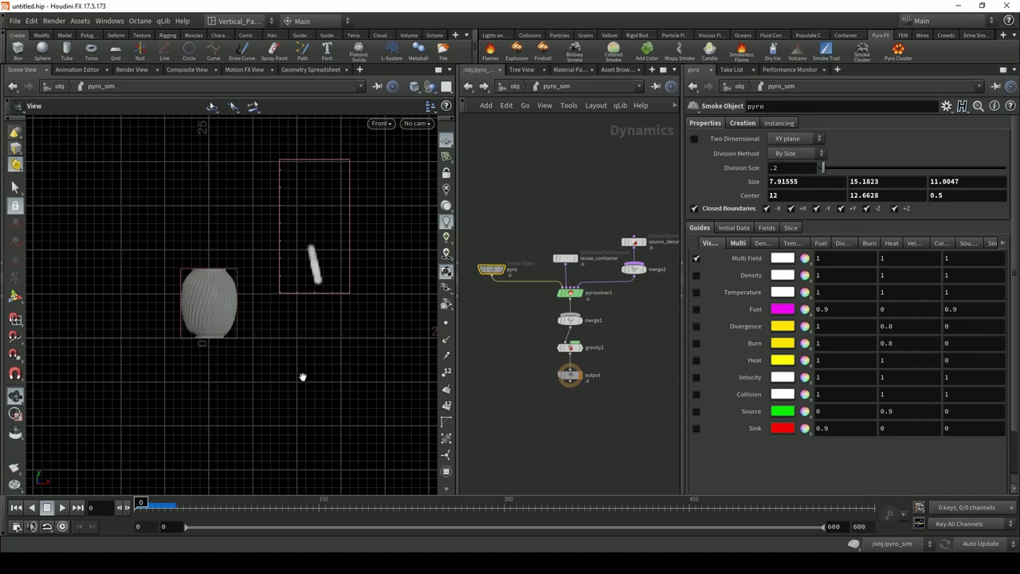
pyautogui.click(795, 195)
pyautogui.click(795, 193)
pyautogui.scroll(-20, 795, 193)
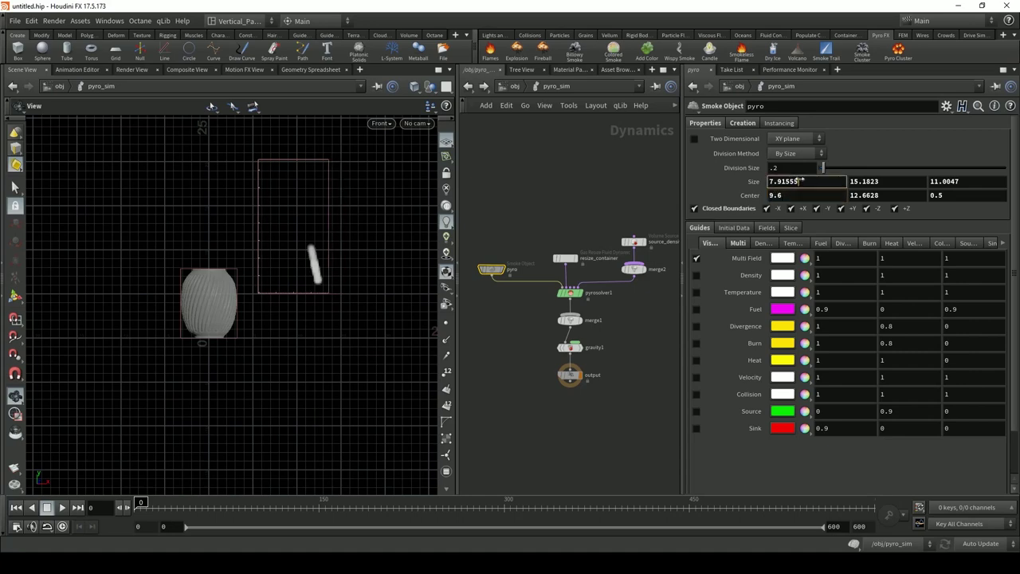
pyautogui.moveTo(799, 181); pyautogui.dragTo(846, 195, button='middle')
# Set the smoke container's X center to 5 and enlarge its size to 21.0823 in Y and 17.0047 in Z
pyautogui.hotkey('space', '3')
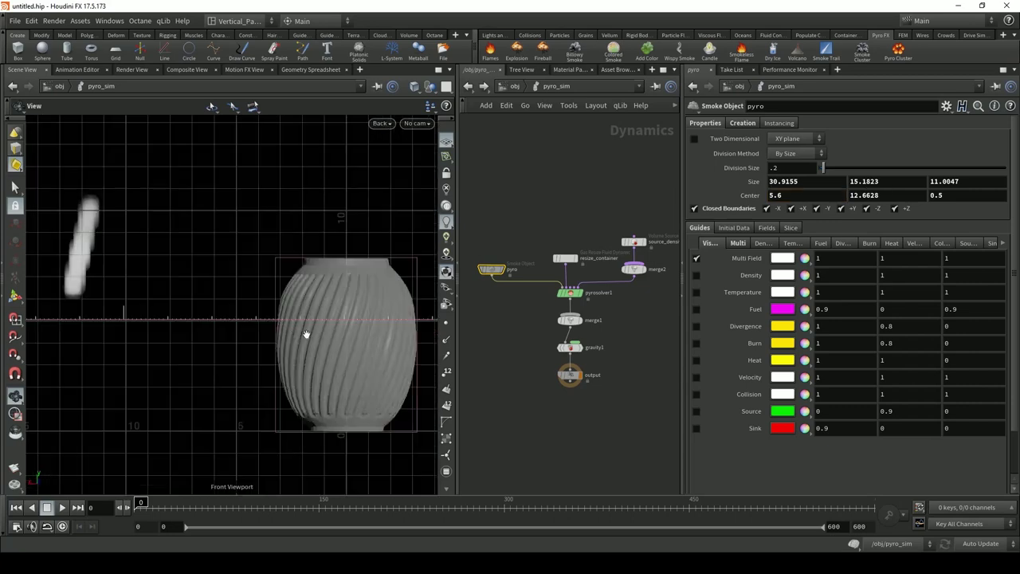
pyautogui.scroll(-3, 295, 243)
pyautogui.scroll(-2, 292, 243)
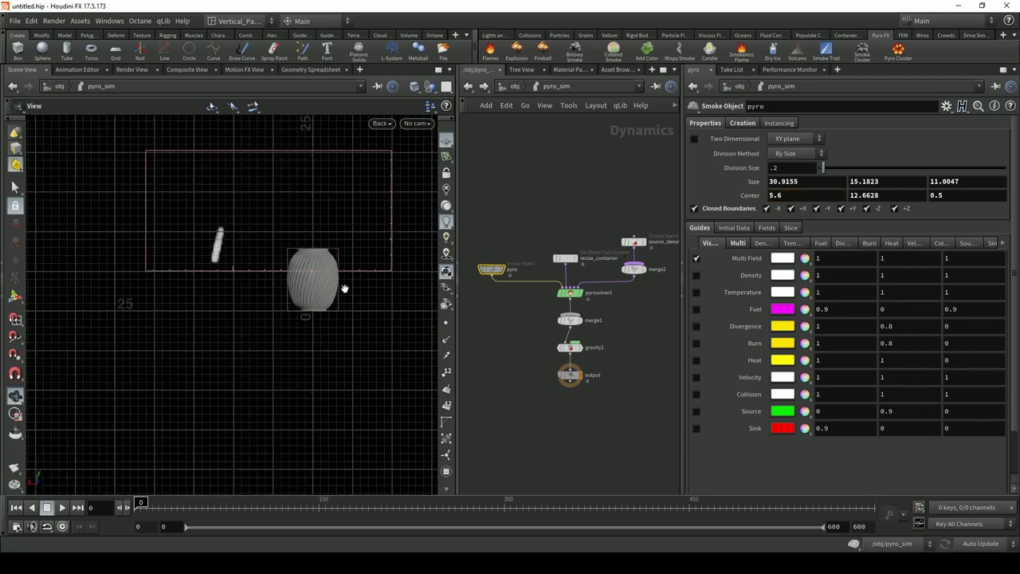
pyautogui.hotkey('space', '2')
pyautogui.scroll(-4, 326, 295)
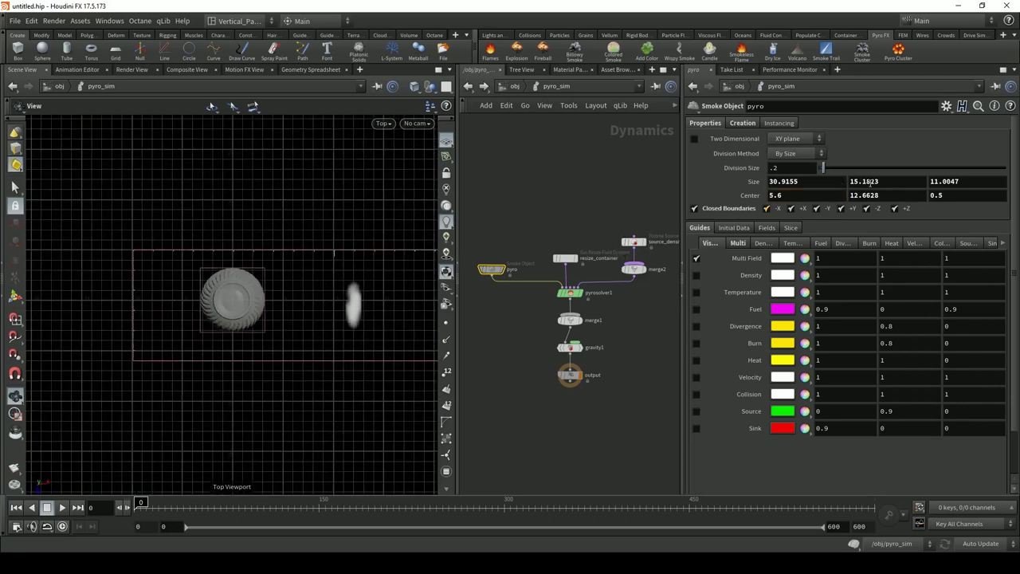
pyautogui.click(807, 198)
pyautogui.write('5')
pyautogui.press('Return')
pyautogui.moveTo(862, 181); pyautogui.dragTo(901, 156, button='middle')
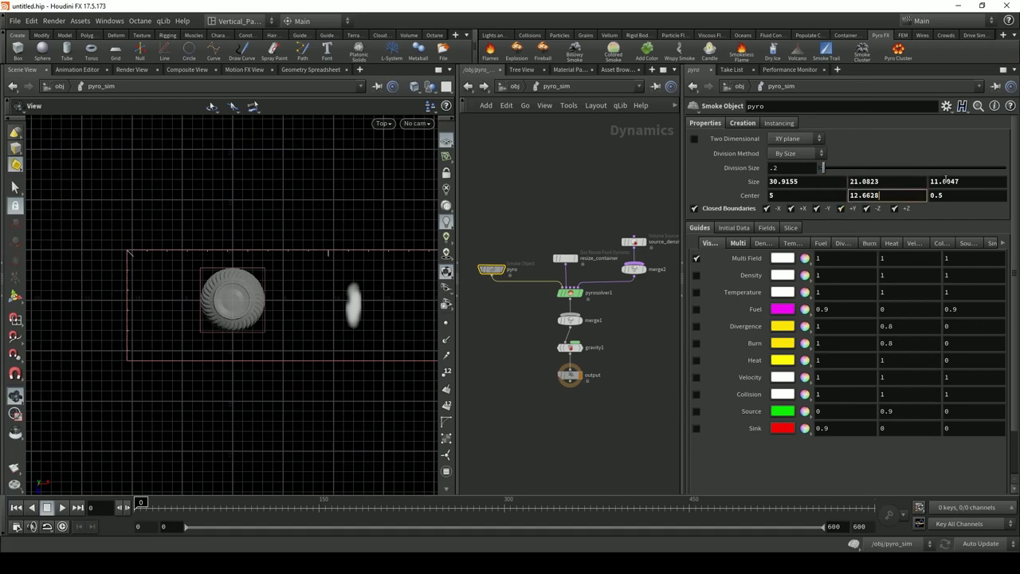
pyautogui.moveTo(947, 181); pyautogui.dragTo(988, 152, button='middle')
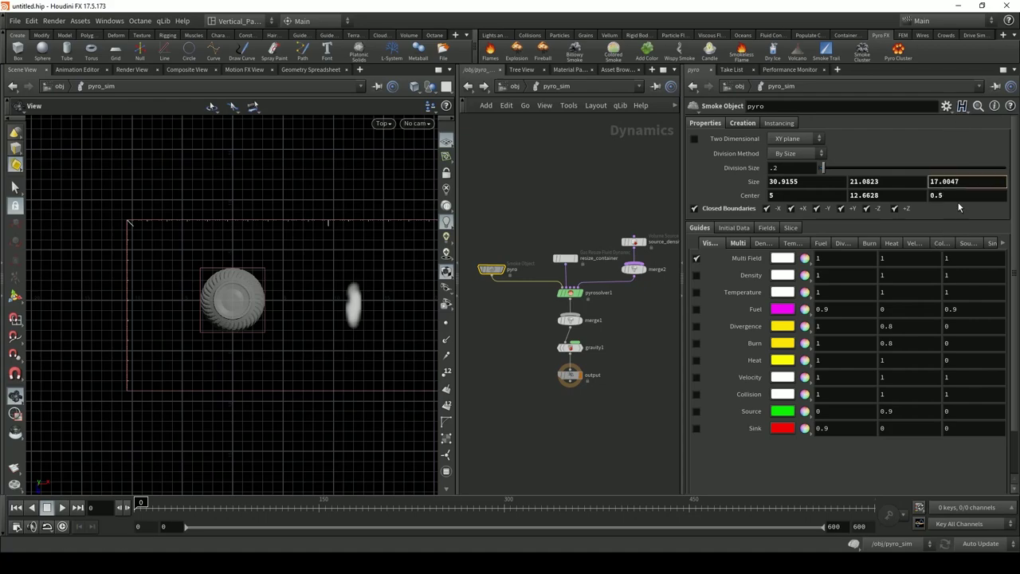
# Set the smoke container's Z size to 18 and its center to 5.6628 in Y and 0.5 in Z
pyautogui.click(957, 195)
pyautogui.write('.5')
pyautogui.press('Return')
pyautogui.keyDown('alt'); pyautogui.moveTo(330, 400); pyautogui.dragTo(284, 308); pyautogui.keyUp('alt')
pyautogui.click(953, 196)
pyautogui.moveTo(953, 195); pyautogui.dragTo(947, 196, button='middle')
pyautogui.click(962, 183)
pyautogui.doubleClick(962, 182)
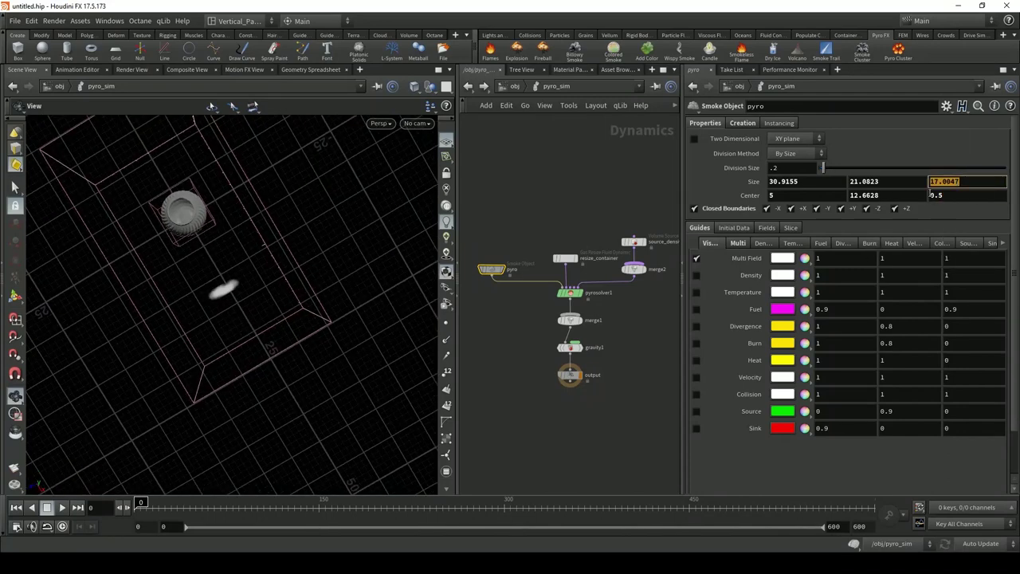
pyautogui.write('18')
pyautogui.press('Return')
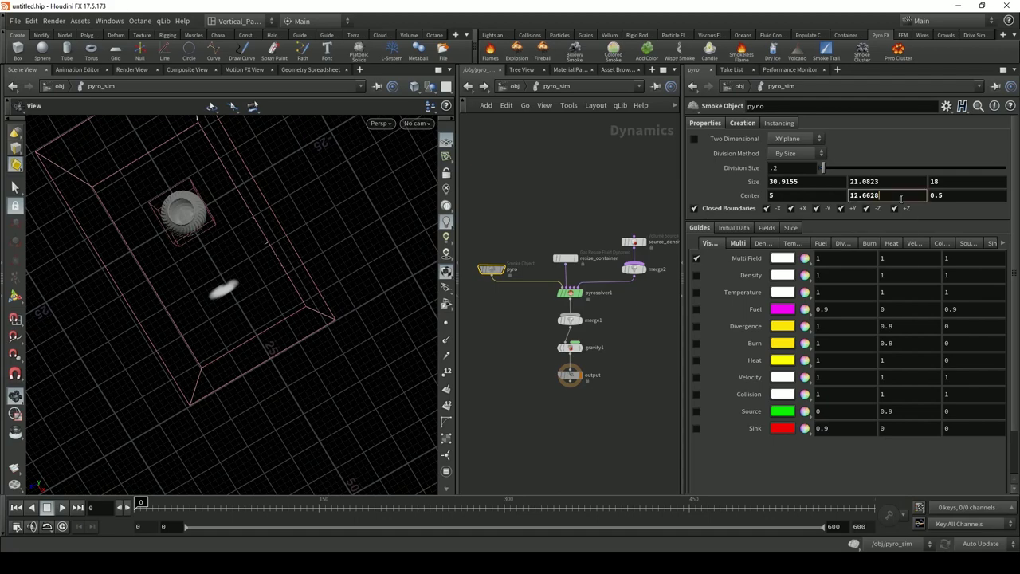
pyautogui.moveTo(899, 195); pyautogui.dragTo(876, 179, button='middle')
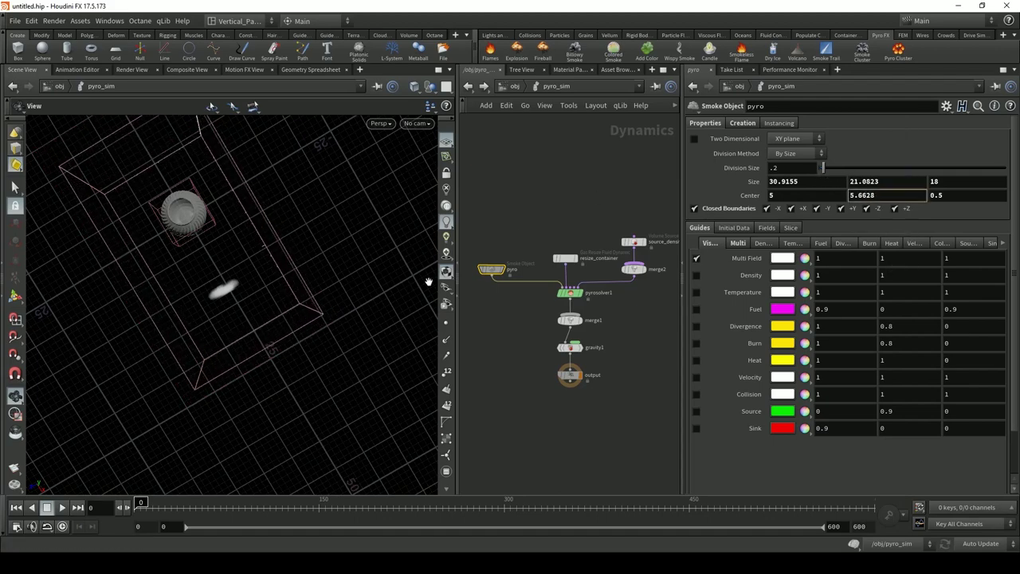
# Play the simulation briefly, return to frame 0, and examine the enlarged container around the vase and smoke source
pyautogui.moveTo(263, 362)
pyautogui.mouseDown()
pyautogui.moveTo(322, 326)
pyautogui.moveTo(305, 330)
pyautogui.moveTo(260, 298)
pyautogui.moveTo(227, 341)
pyautogui.moveTo(187, 337)
pyautogui.moveTo(205, 329)
pyautogui.moveTo(277, 352)
pyautogui.mouseUp()
pyautogui.scroll(8, 260, 298)
pyautogui.scroll(-5, 231, 342)
pyautogui.click(63, 507)
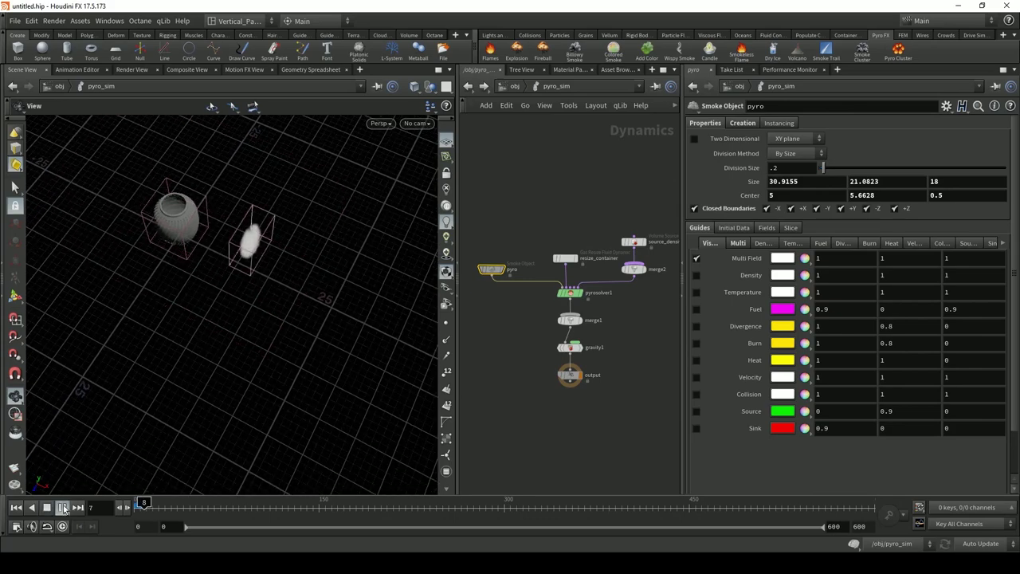
pyautogui.click(46, 508)
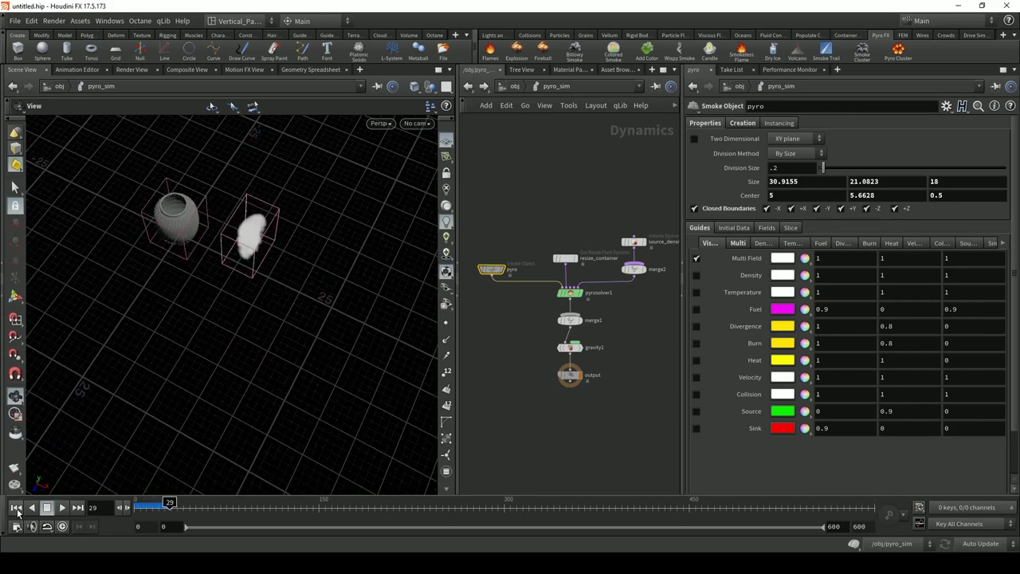
pyautogui.click(16, 508)
pyautogui.moveTo(224, 263); pyautogui.dragTo(273, 214)
pyautogui.moveTo(275, 213); pyautogui.dragTo(293, 287, button='middle')
pyautogui.moveTo(293, 287); pyautogui.dragTo(261, 253)
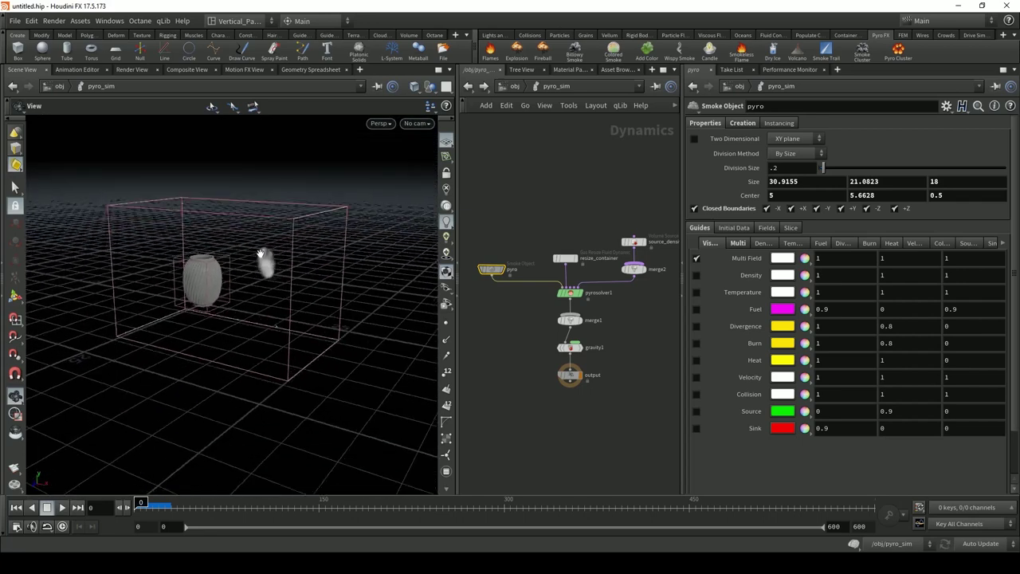
# Move the resize_container node away from the pyro solver and enlarge the network view for more working room
pyautogui.moveTo(556, 260); pyautogui.dragTo(566, 244)
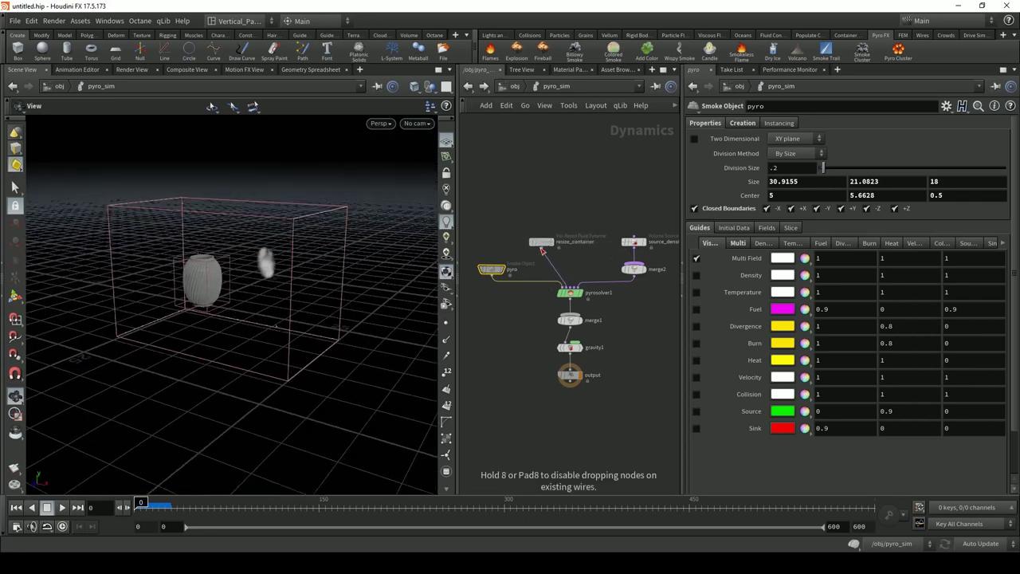
pyautogui.moveTo(636, 419); pyautogui.dragTo(540, 305, button='middle')
pyautogui.press('h')
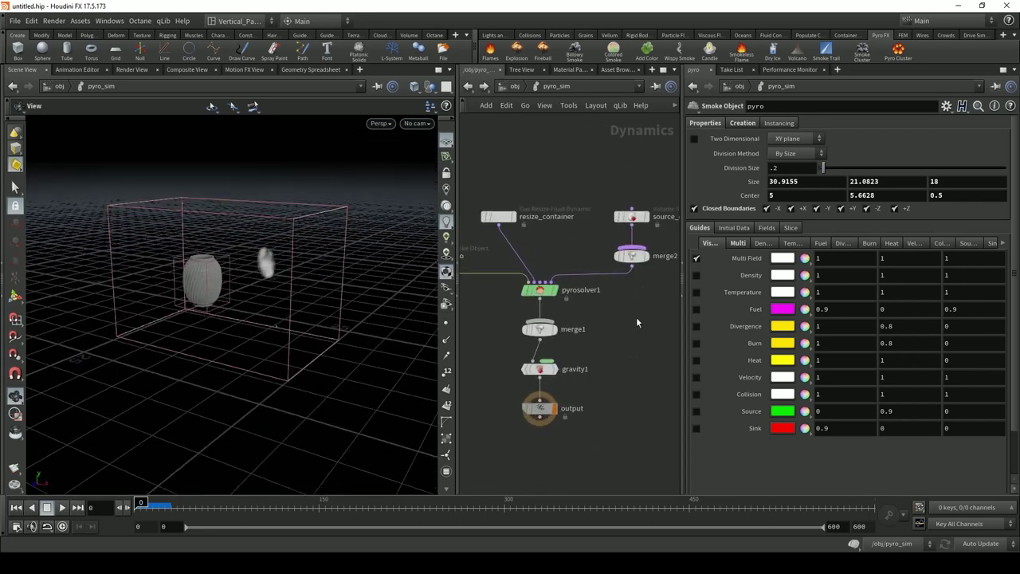
pyautogui.moveTo(459, 281); pyautogui.dragTo(404, 281)
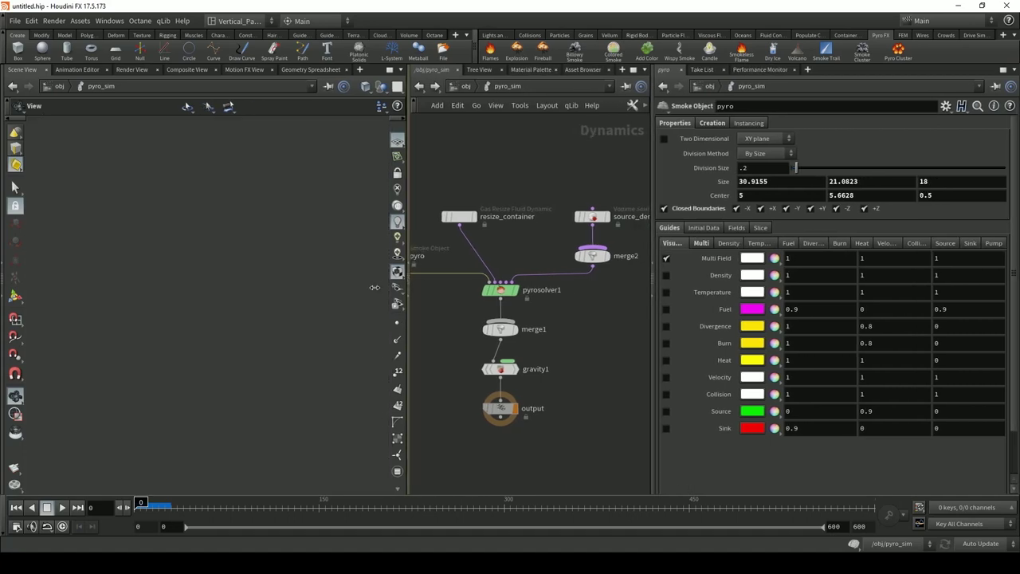
pyautogui.moveTo(654, 289); pyautogui.dragTo(721, 292)
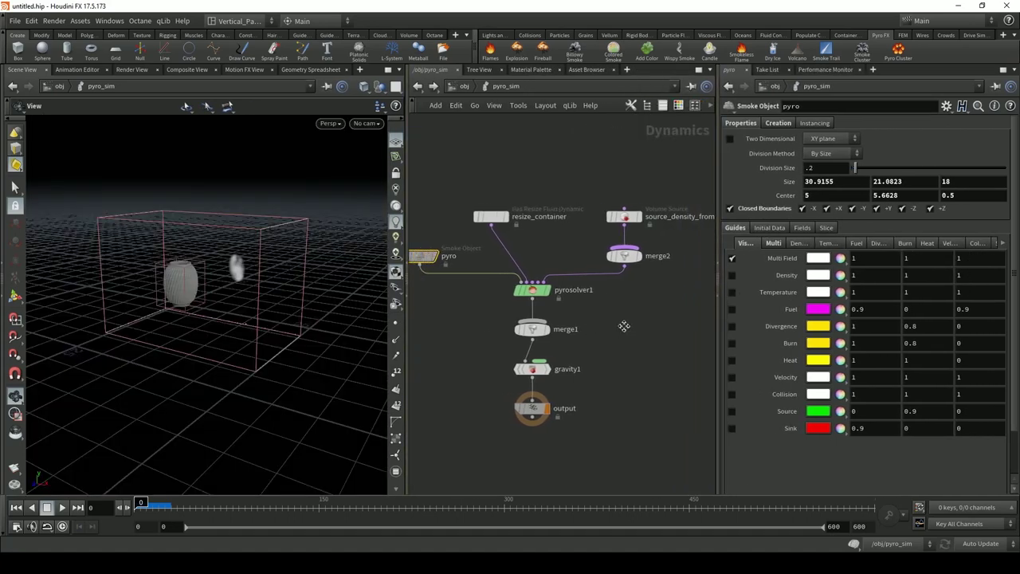
pyautogui.moveTo(599, 321); pyautogui.dragTo(602, 350, button='middle')
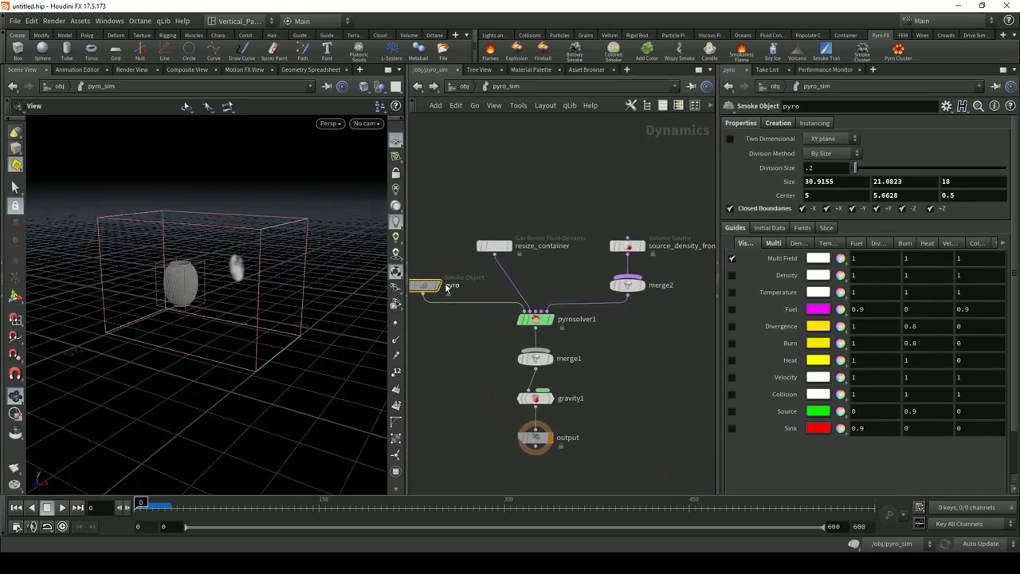
pyautogui.click(778, 123)
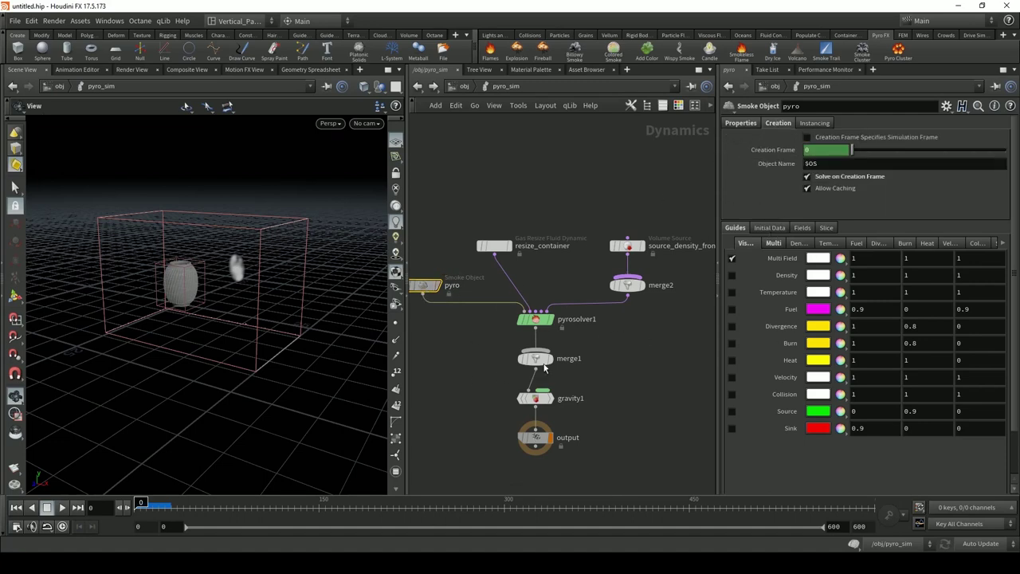
# Set the pyro solver's Buoyancy Lift to 0
pyautogui.click(542, 320)
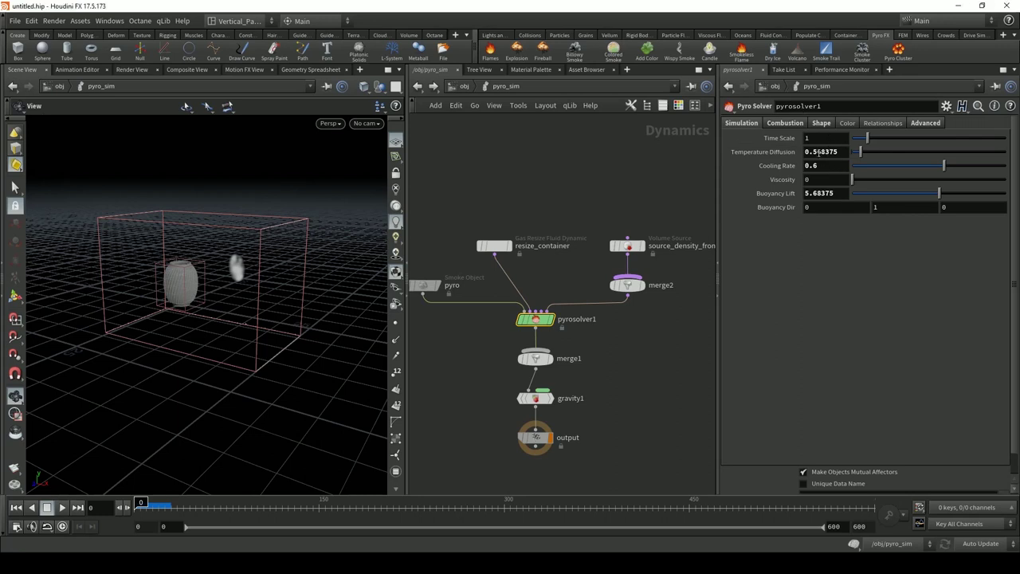
pyautogui.click(834, 194)
pyautogui.write('0')
pyautogui.press('Return')
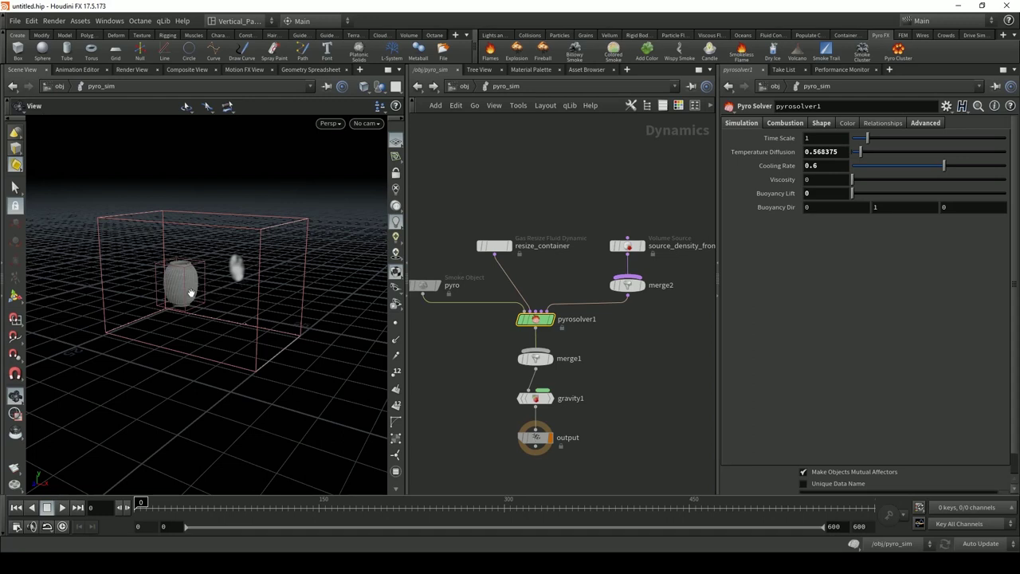
# In the pyro solver's shape settings, enable Disturbance and disable Turbulence
pyautogui.click(783, 122)
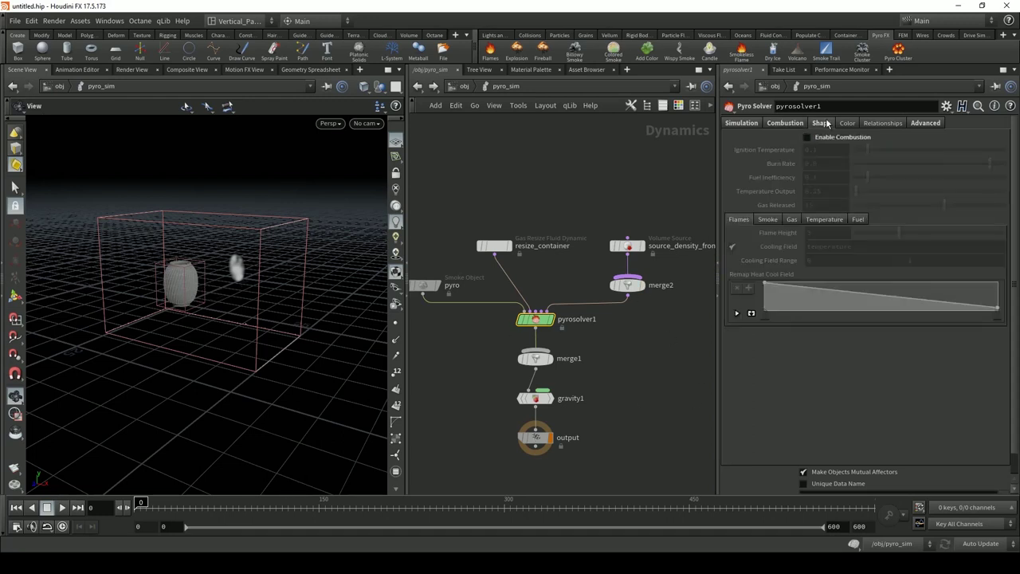
pyautogui.click(820, 122)
pyautogui.click(729, 152)
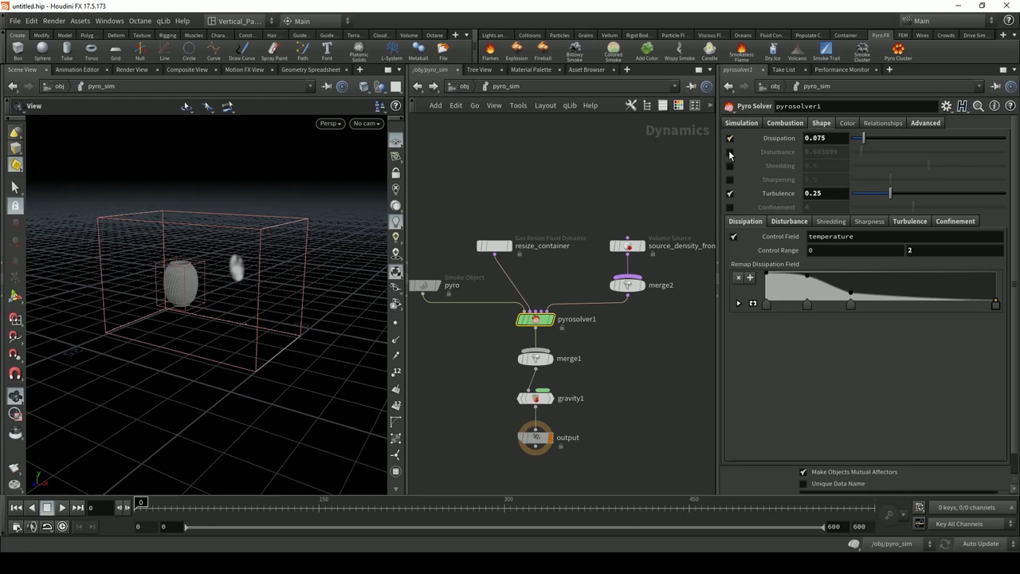
pyautogui.click(728, 152)
pyautogui.click(827, 192)
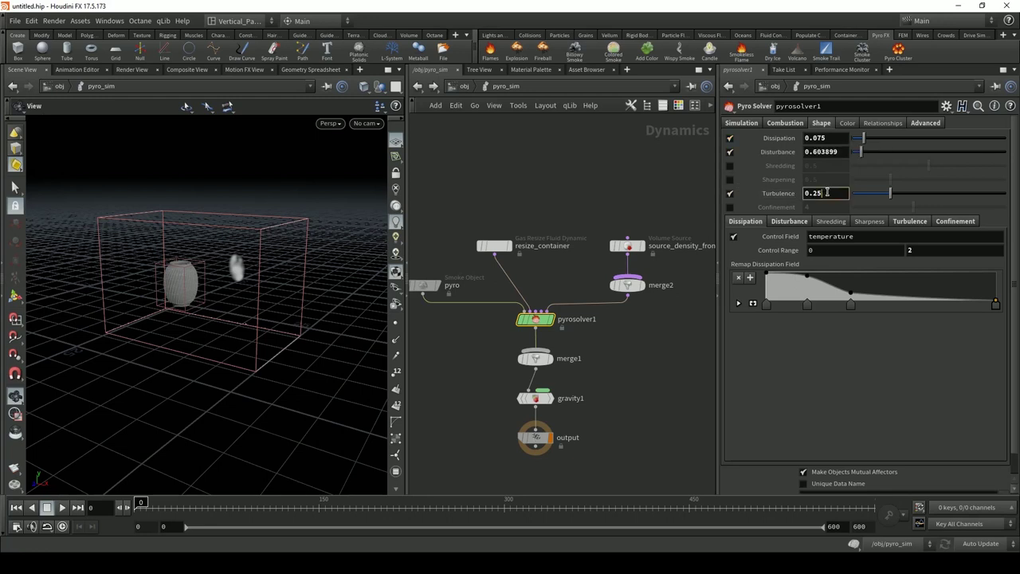
pyautogui.click(729, 193)
# Add a Gas Turbulence node and feed it into the pyro solver beside the resize_container input
pyautogui.press('Tab')
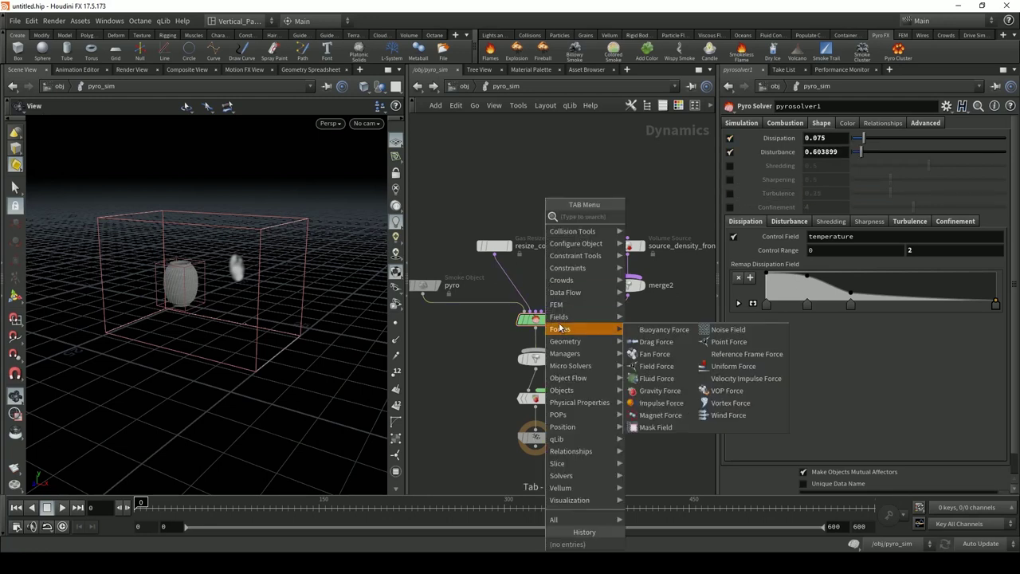
pyautogui.write('turb')
pyautogui.press('Return')
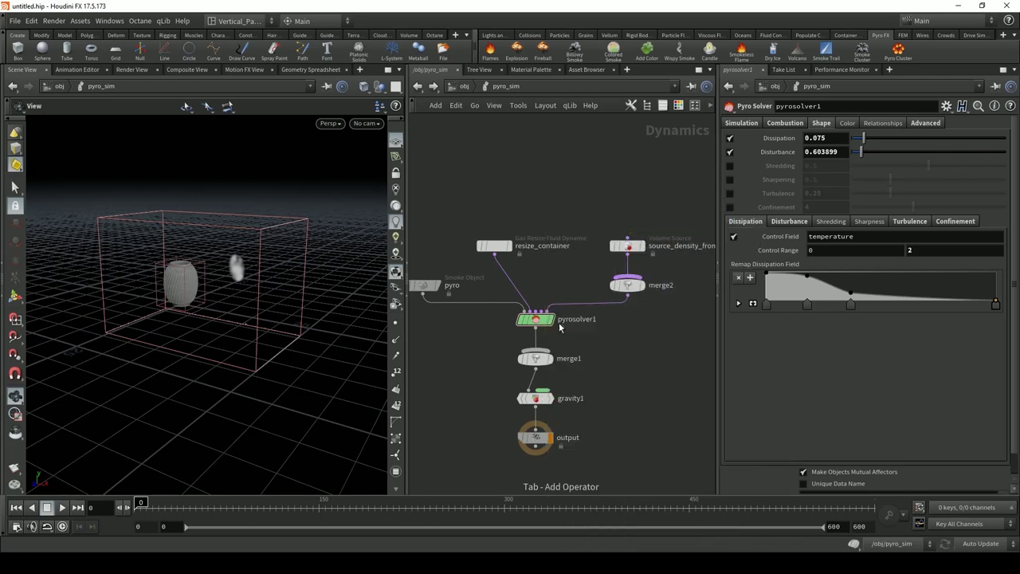
pyautogui.click(562, 279)
pyautogui.moveTo(561, 282)
pyautogui.mouseDown()
pyautogui.moveTo(536, 311)
pyautogui.moveTo(546, 270)
pyautogui.mouseUp()
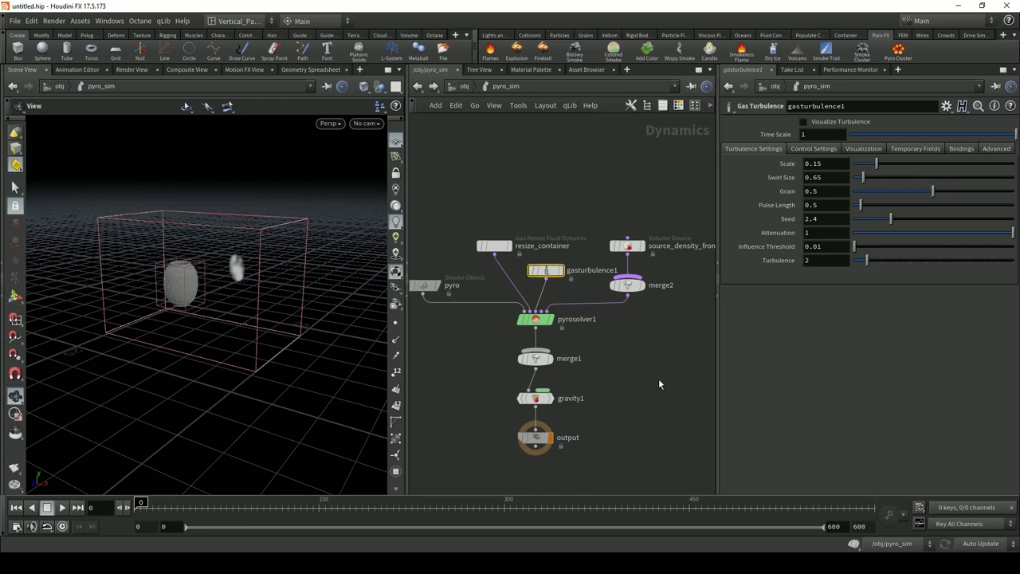
pyautogui.moveTo(659, 379); pyautogui.dragTo(678, 325, button='middle')
pyautogui.click(498, 338)
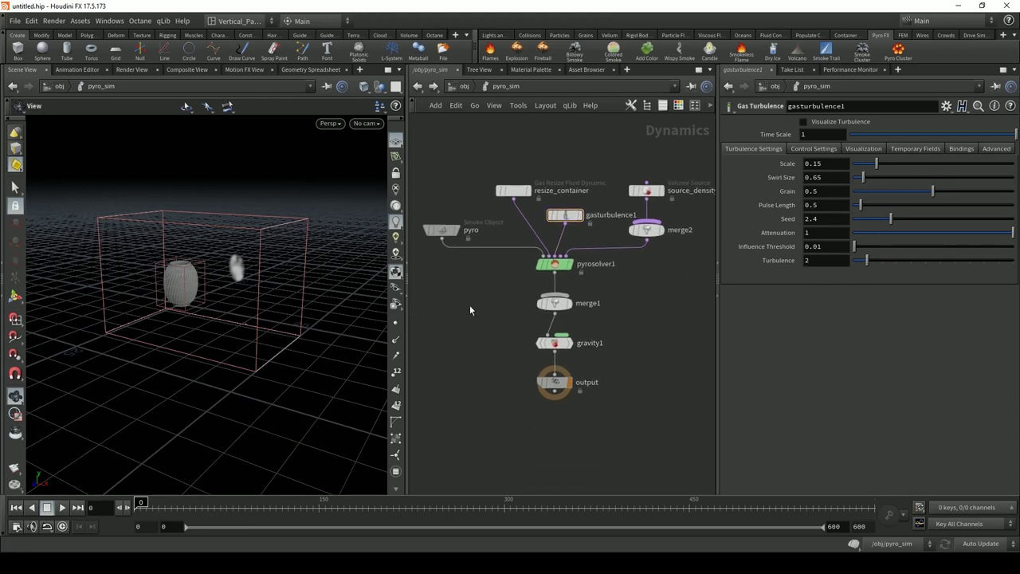
# Insert a Fan Force node in the chain before the output node and delete the gravity1 node
pyautogui.moveTo(574, 394); pyautogui.dragTo(573, 458)
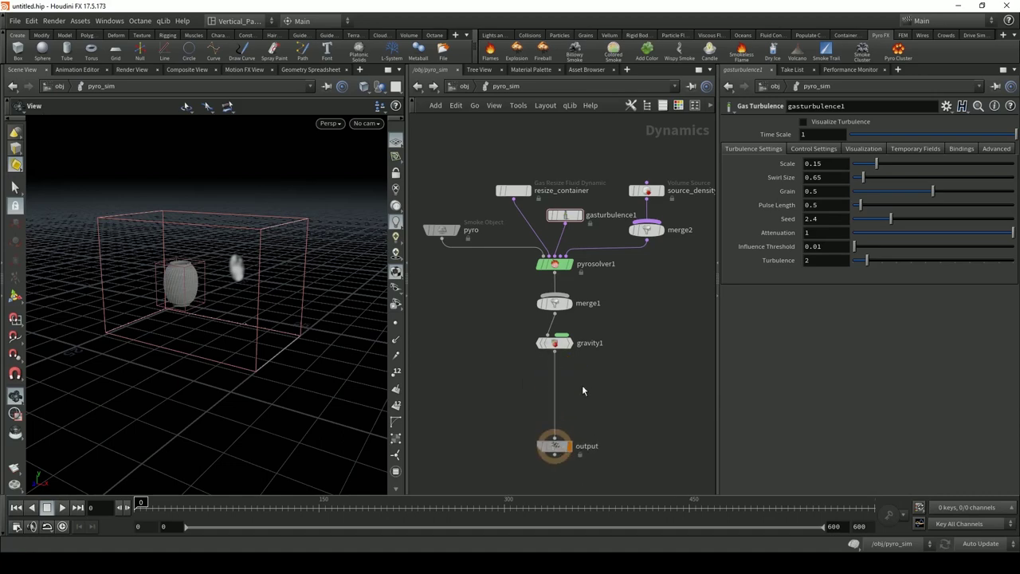
pyautogui.press('Tab')
pyautogui.write('fa')
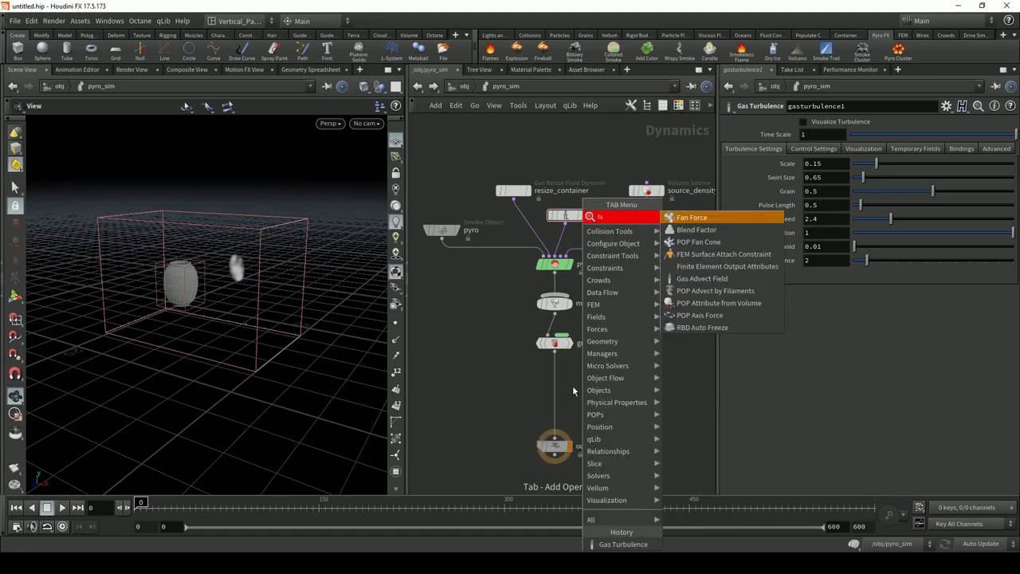
pyautogui.write('n')
pyautogui.press('Return')
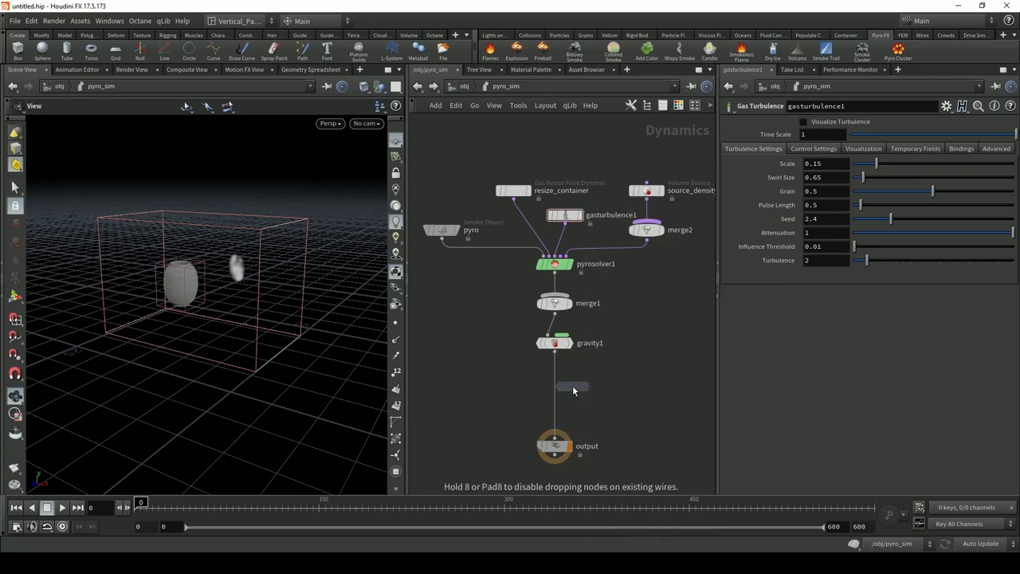
pyautogui.click(559, 389)
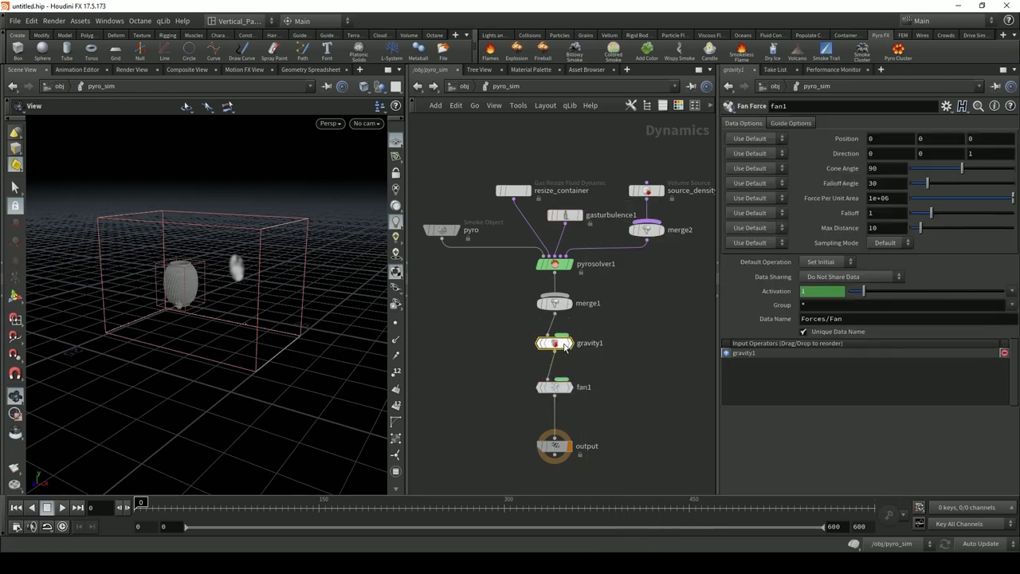
pyautogui.click(563, 344)
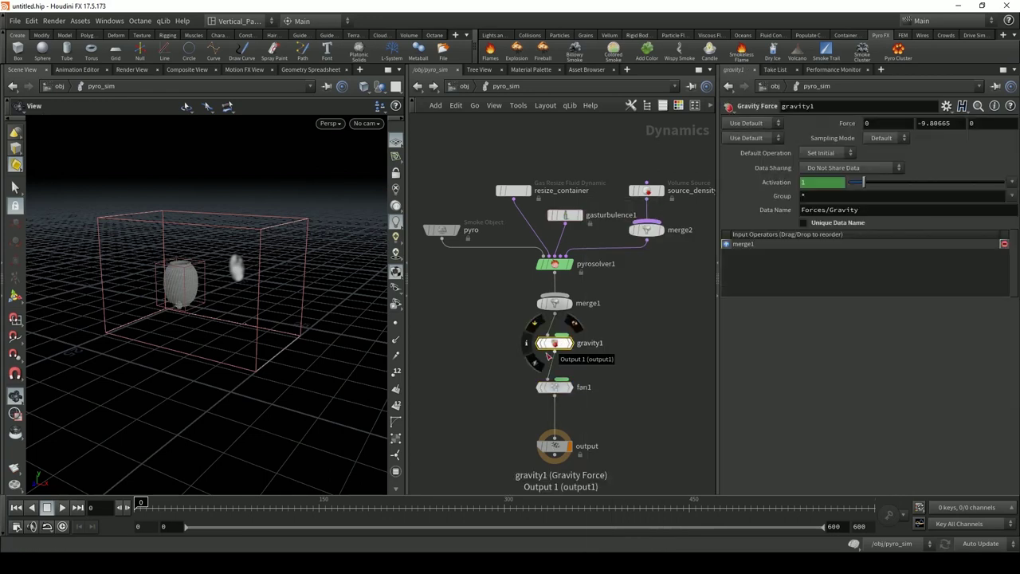
pyautogui.press('Delete')
# Look closely at the fan guide at the vase's base and set fan1's Z direction to 0
pyautogui.click(556, 387)
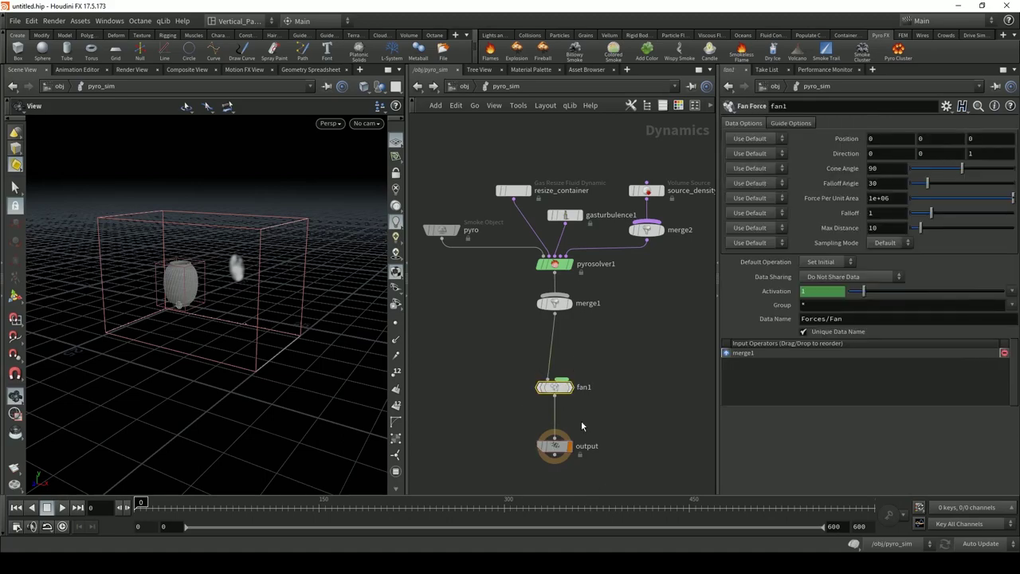
pyautogui.moveTo(173, 221); pyautogui.dragTo(247, 255)
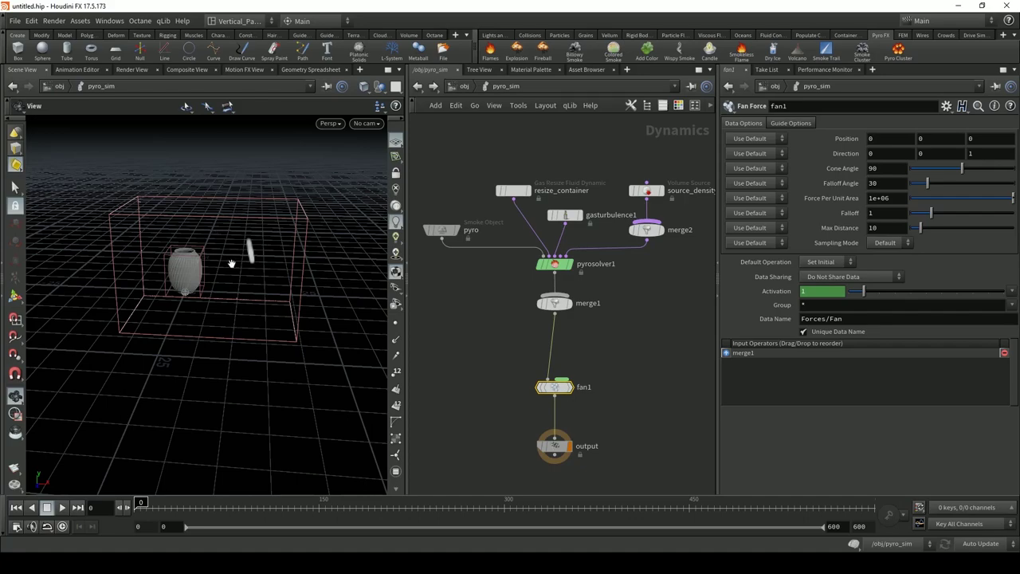
pyautogui.moveTo(278, 244); pyautogui.dragTo(220, 280)
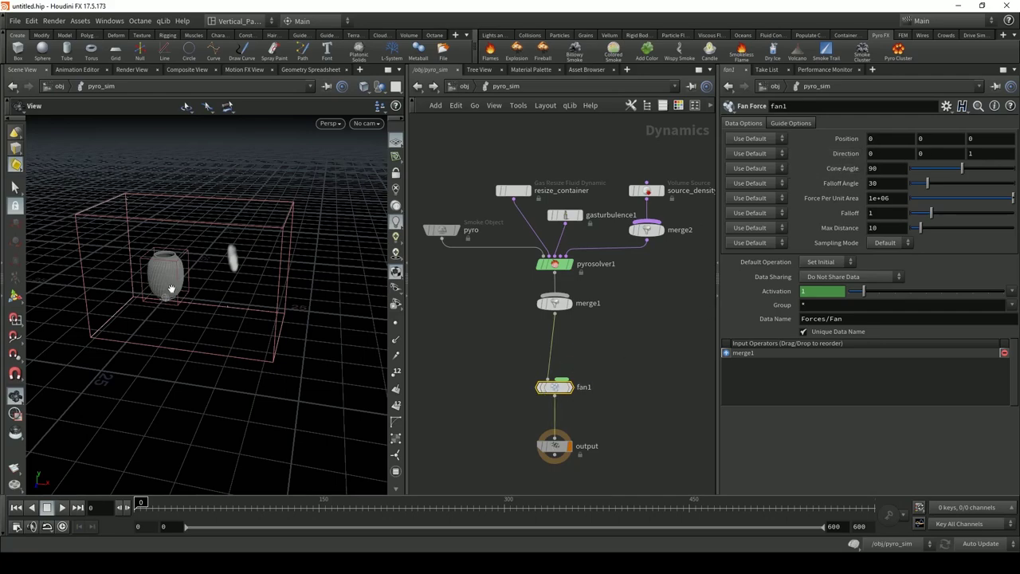
pyautogui.scroll(8, 172, 288)
pyautogui.moveTo(167, 319); pyautogui.dragTo(229, 322)
pyautogui.moveTo(229, 322); pyautogui.dragTo(191, 273, button='middle')
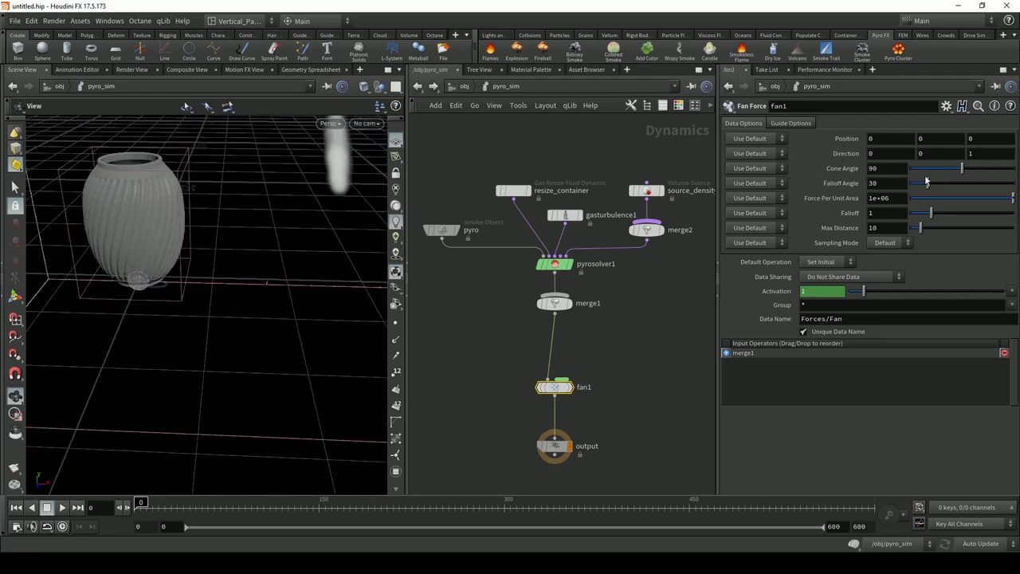
pyautogui.doubleClick(1004, 151)
pyautogui.write('0')
pyautogui.press('Return')
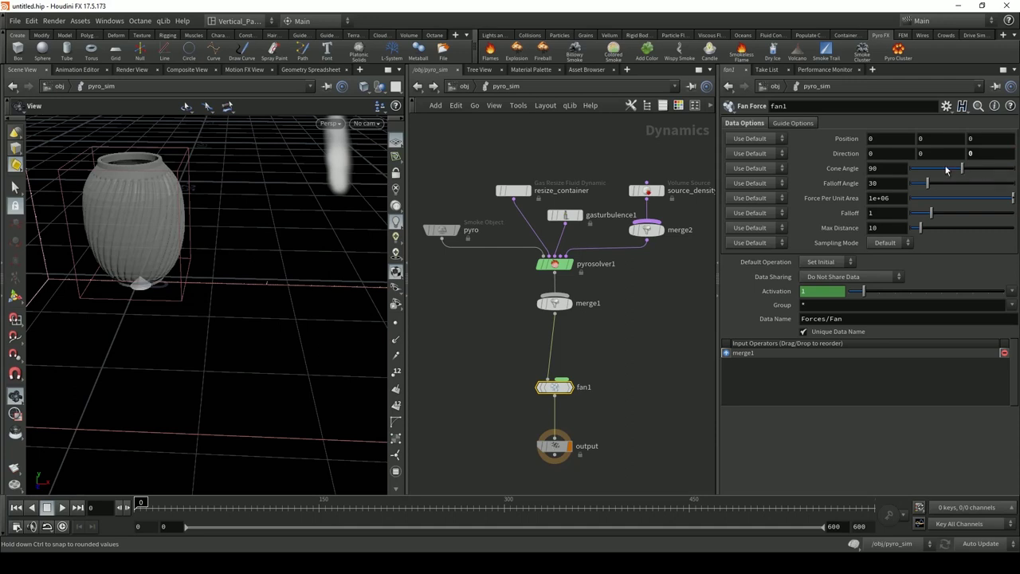
# Set fan1's direction to -1 in X and -.4 in Y
pyautogui.click(892, 153)
pyautogui.write('1')
pyautogui.press('Return')
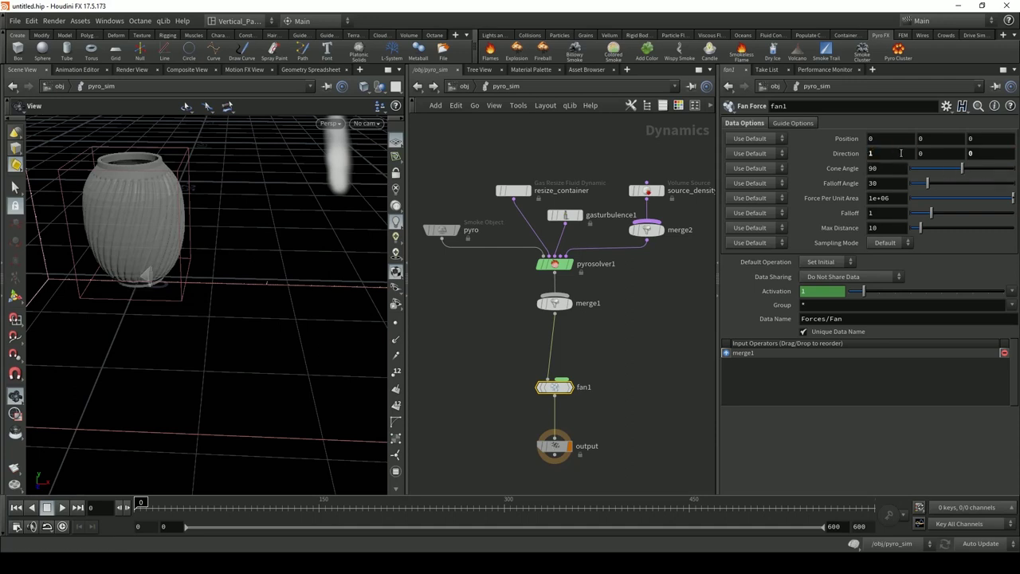
pyautogui.click(900, 153)
pyautogui.press('Return')
pyautogui.click(928, 151)
pyautogui.write('.2')
pyautogui.moveTo(923, 157); pyautogui.dragTo(912, 158)
pyautogui.write('-.4')
pyautogui.press('Return')
# Using the front view, move fan1 behind the smoke source by setting its position to 17 in X and 9 in Y
pyautogui.hotkey('space', '2')
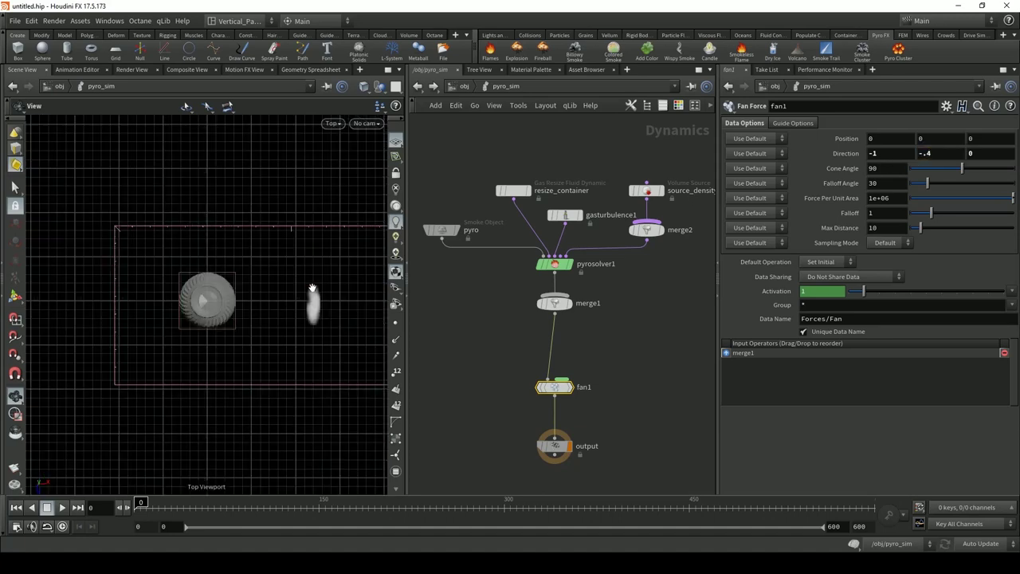
pyautogui.hotkey('space', '3')
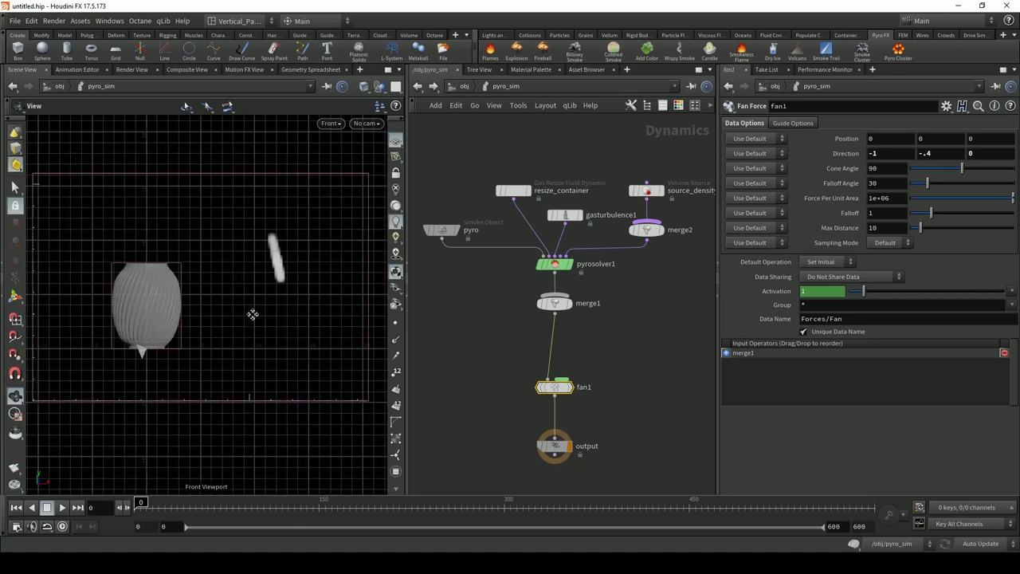
pyautogui.moveTo(891, 139); pyautogui.dragTo(1010, 119, button='middle')
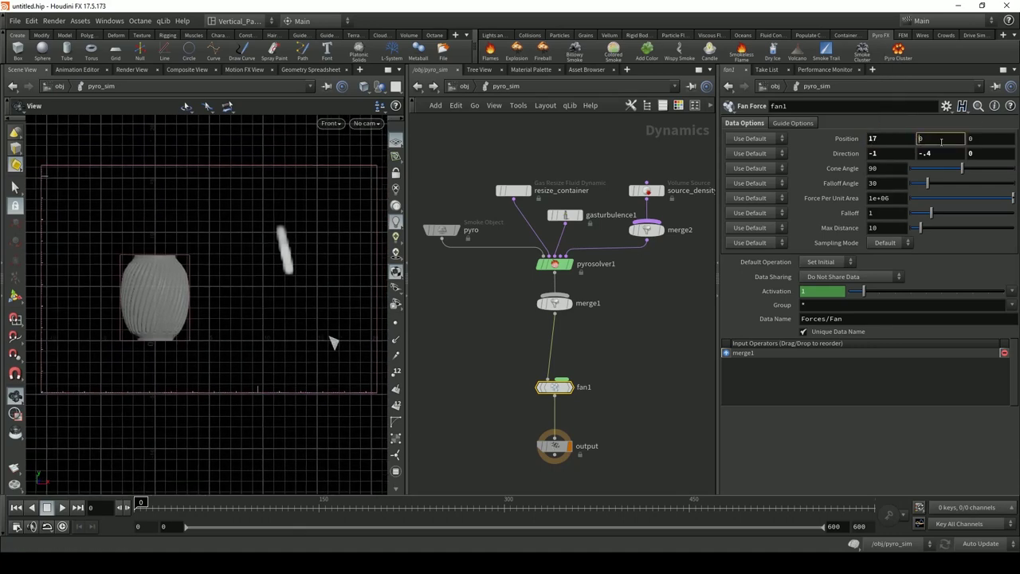
pyautogui.moveTo(940, 139)
pyautogui.mouseDown(button='middle')
pyautogui.moveTo(932, 128)
pyautogui.moveTo(949, 124)
pyautogui.moveTo(934, 128)
pyautogui.moveTo(1004, 149)
pyautogui.moveTo(932, 148)
pyautogui.mouseUp(button='middle')
# Adjust fan1's downward tilt by setting its Y direction to -.3
pyautogui.click(930, 153)
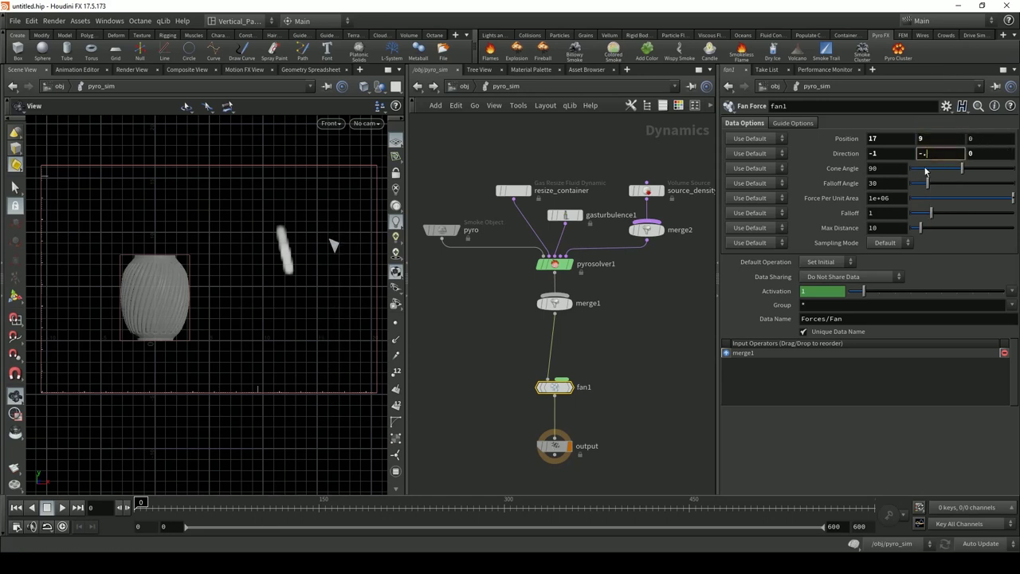
pyautogui.write('2')
pyautogui.press('Return')
pyautogui.click(929, 153)
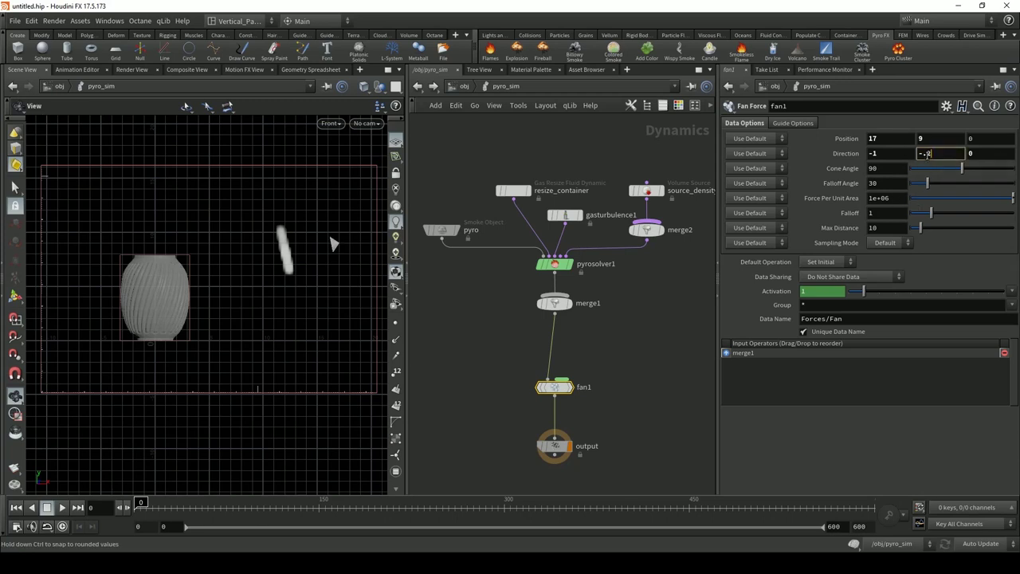
pyautogui.press('BackSpace')
pyautogui.write('3')
pyautogui.press('Return')
# Align fan1 with the smoke source by setting its position to 16.8 in X, 9.7 in Y and 0.5 in Z
pyautogui.click(943, 138)
pyautogui.write('.2')
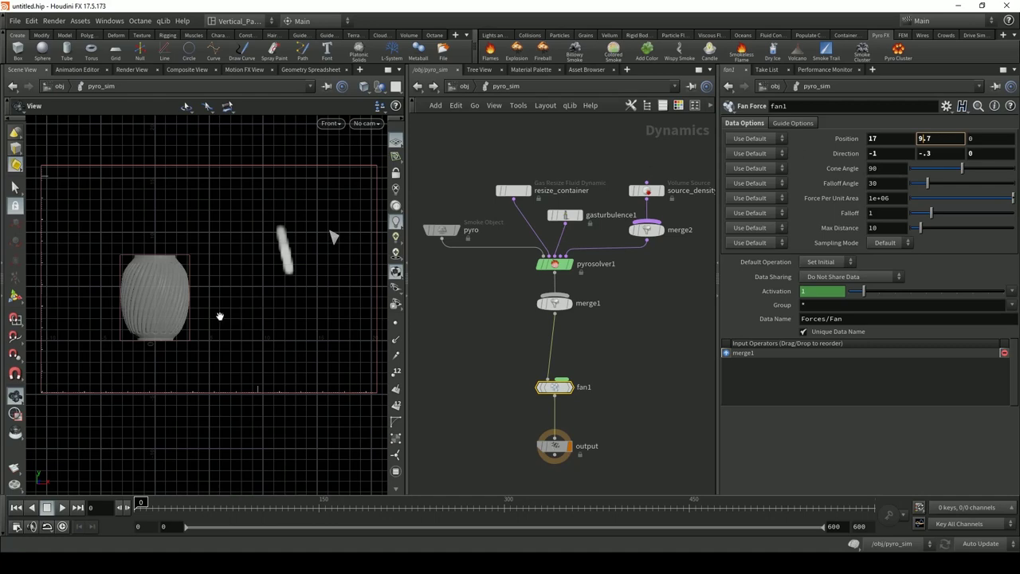
pyautogui.hotkey('space', '1')
pyautogui.hotkey('space', '3')
pyautogui.hotkey('space', '2')
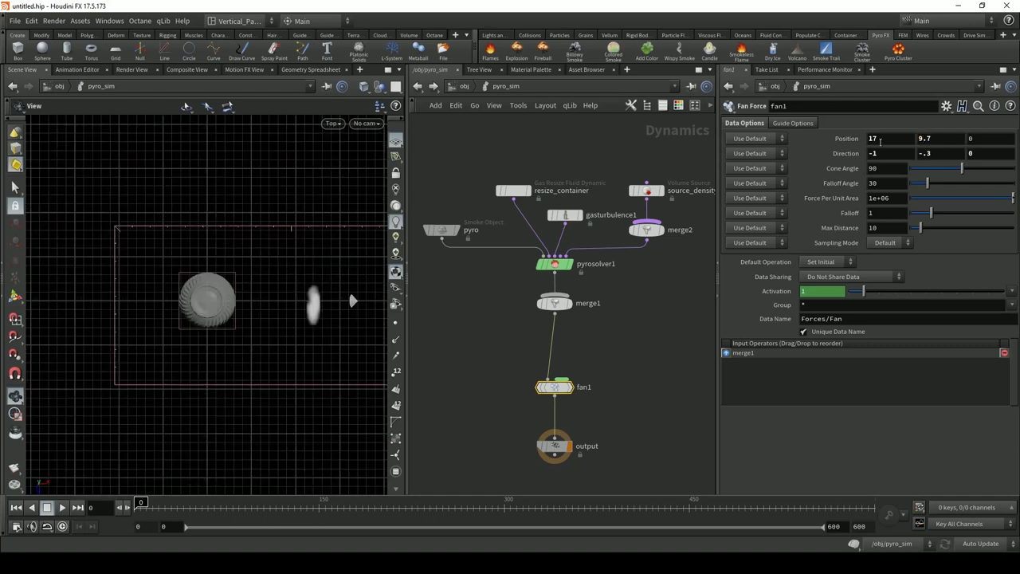
pyautogui.click(880, 139)
pyautogui.scroll(-2, 881, 138)
pyautogui.click(998, 144)
pyautogui.write('0')
# Set fan1's Force Per Unit Area to 100 and play the simulation to check how the fan affects the smoke
pyautogui.click(898, 198)
pyautogui.write('10')
pyautogui.keyDown('alt'); pyautogui.moveTo(183, 462); pyautogui.dragTo(263, 231); pyautogui.keyUp('alt')
pyautogui.click(62, 507)
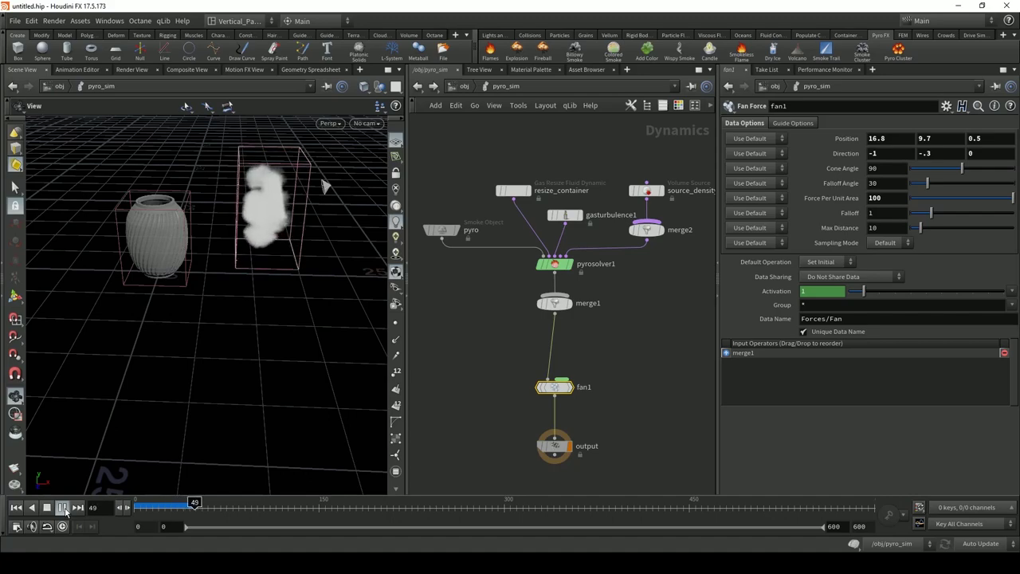
pyautogui.click(62, 508)
pyautogui.moveTo(164, 257); pyautogui.dragTo(144, 253)
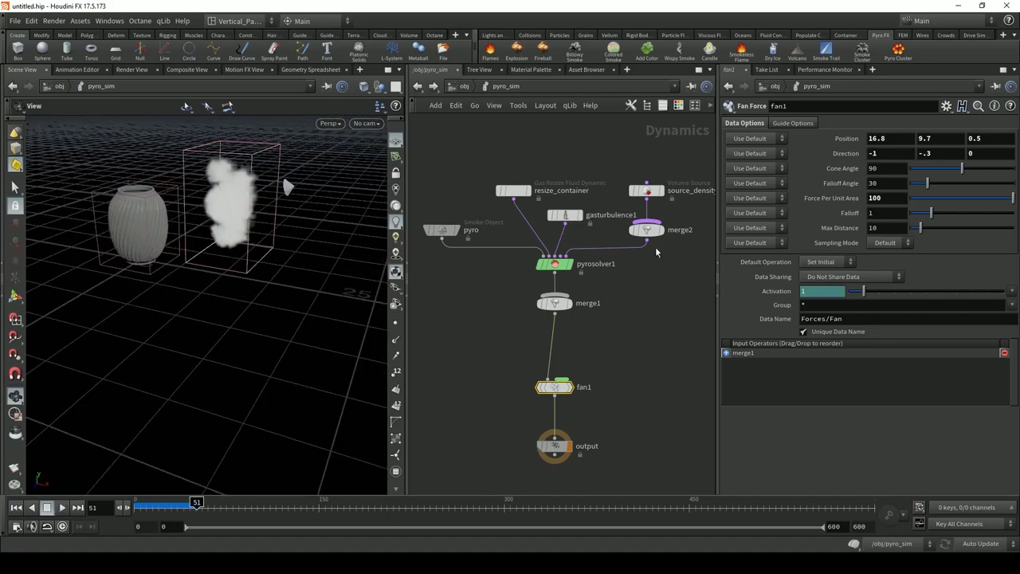
# Set fan1's Force Per Unit Area to 500 and replay the simulation from the first frame to inspect the smoke near the vase
pyautogui.click(890, 198)
pyautogui.write('500')
pyautogui.press('Return')
pyautogui.click(16, 508)
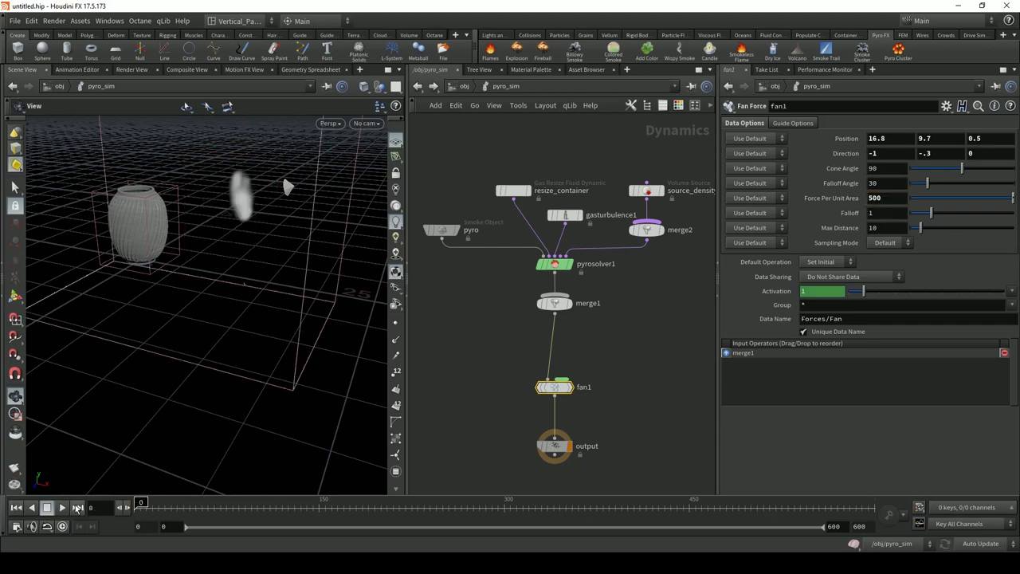
pyautogui.click(63, 508)
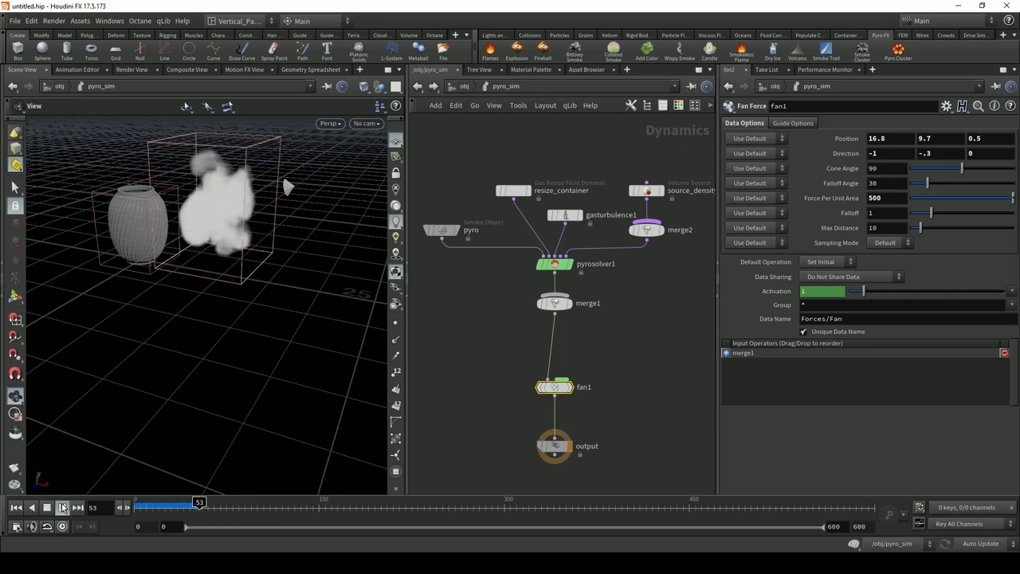
pyautogui.click(62, 508)
pyautogui.moveTo(255, 215); pyautogui.dragTo(197, 223)
pyautogui.moveTo(196, 224); pyautogui.dragTo(165, 231, button='right')
pyautogui.moveTo(188, 228); pyautogui.dragTo(115, 229)
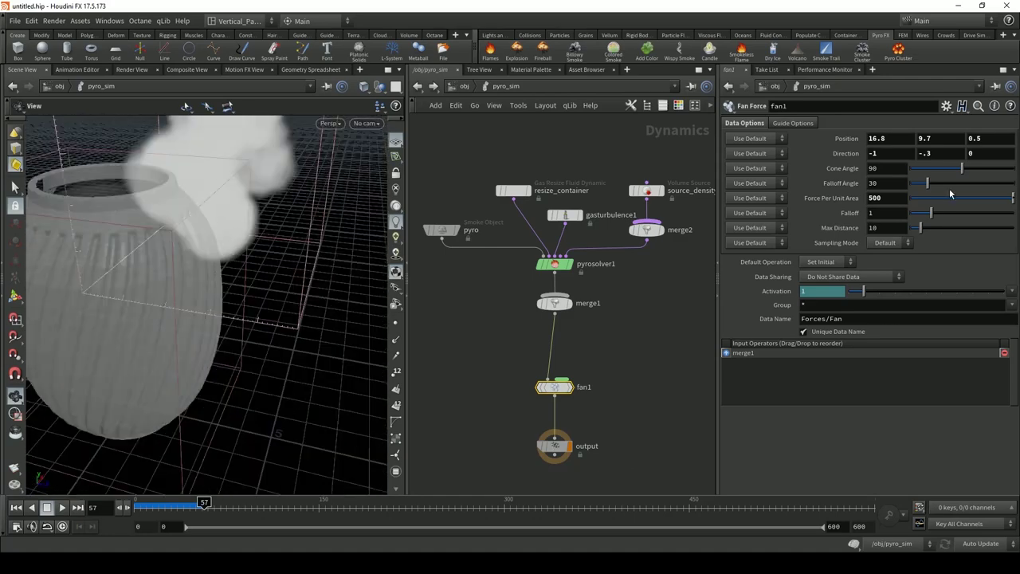
# Raise fan1's Force Per Unit Area to 1000 and replay the simulation from the start to check how the smoke reaches the vase
pyautogui.click(878, 200)
pyautogui.write('1000')
pyautogui.press('Return')
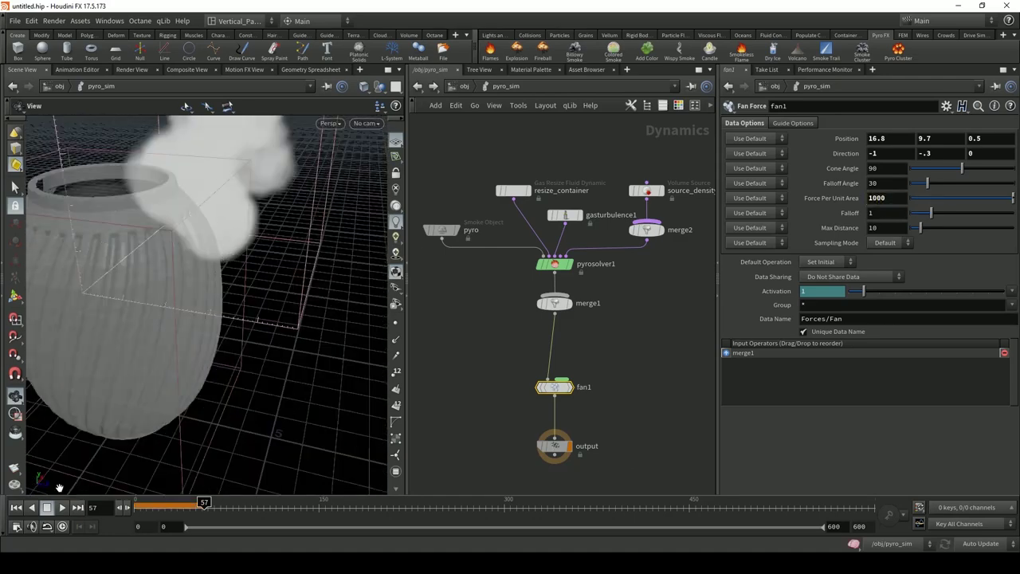
pyautogui.click(17, 509)
pyautogui.moveTo(260, 312); pyautogui.dragTo(163, 320)
pyautogui.click(62, 508)
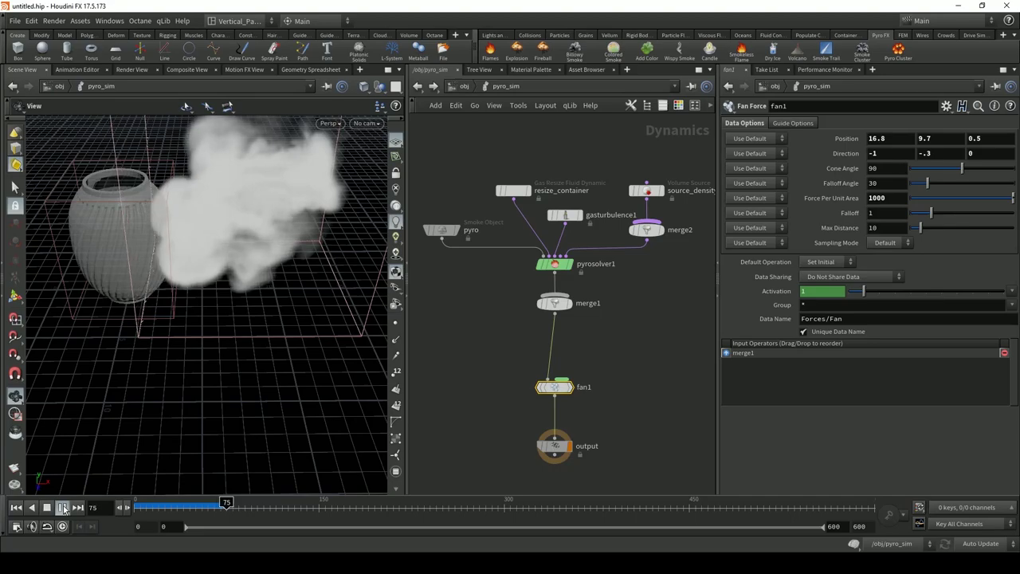
pyautogui.click(63, 508)
pyautogui.moveTo(213, 232); pyautogui.dragTo(2, 219)
pyautogui.moveTo(112, 247); pyautogui.dragTo(216, 254)
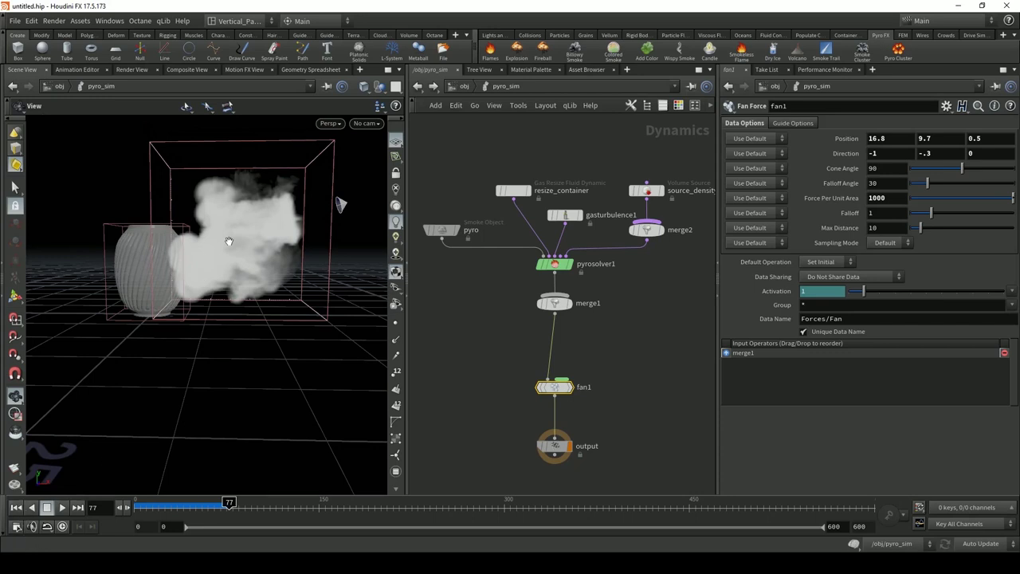
# Move merge1 down to just above fan1 and add a Static Object node beneath the pyro smoke object
pyautogui.moveTo(555, 296); pyautogui.dragTo(555, 341)
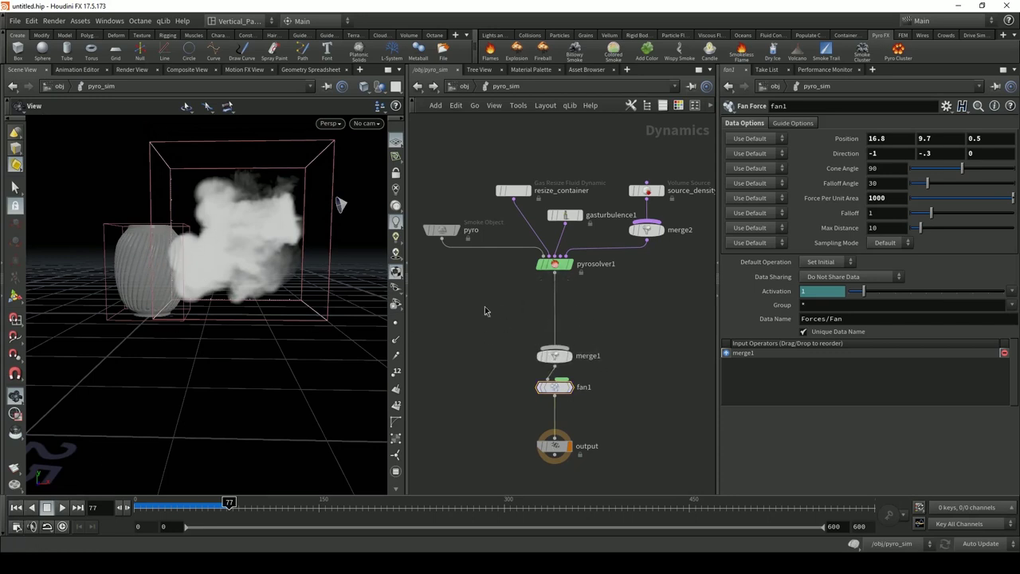
pyautogui.press('Tab')
pyautogui.write('sta')
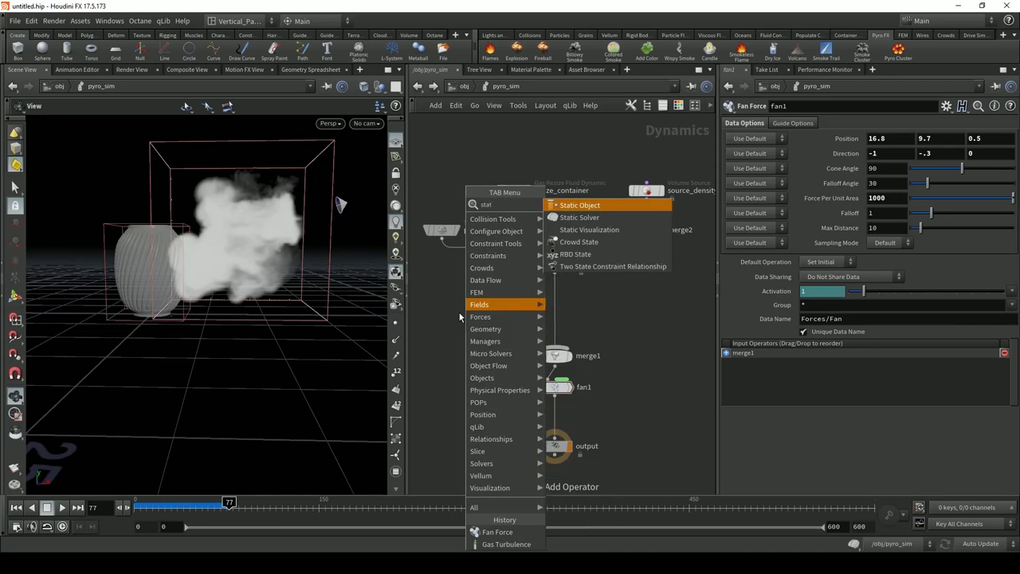
pyautogui.press('Return')
pyautogui.click(459, 298)
pyautogui.click(459, 302)
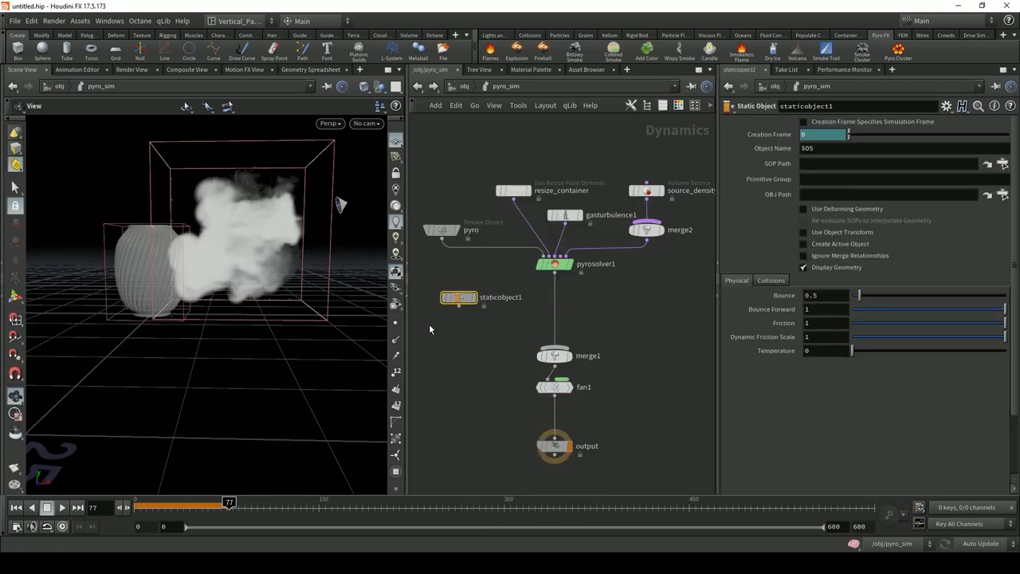
# Connect staticobject1 to merge1 and order the merge inputs so staticobject1 comes before pyrosolver1
pyautogui.moveTo(459, 305); pyautogui.dragTo(561, 358)
pyautogui.click(559, 356)
pyautogui.moveTo(752, 187); pyautogui.dragTo(741, 175)
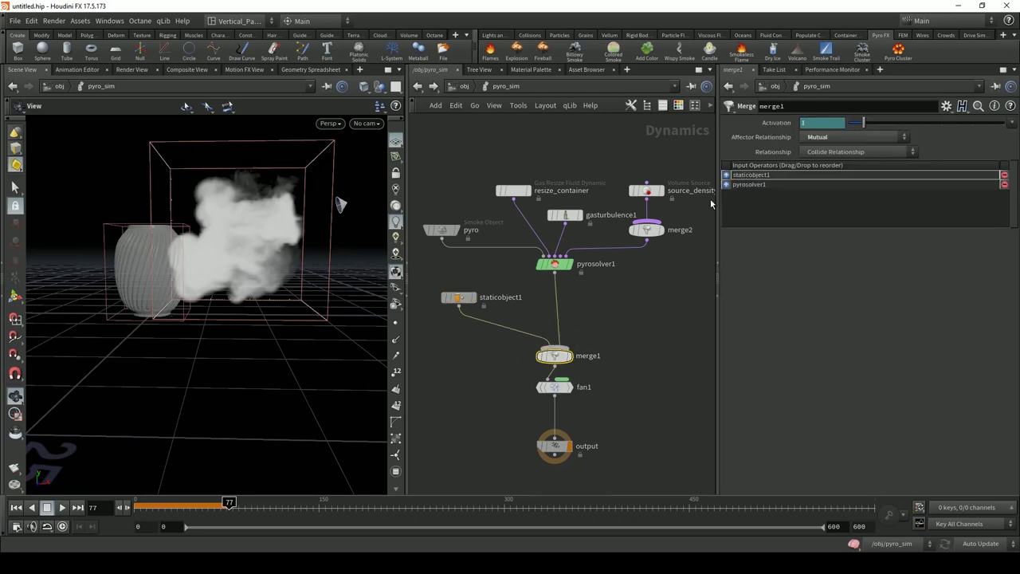
pyautogui.moveTo(555, 356); pyautogui.dragTo(549, 343)
# Set staticobject1's SOP Path to /obj/Vase/Vase_VDB, enable Use Deforming Geometry and Use Object Transform, and return to the first frame
pyautogui.click(448, 297)
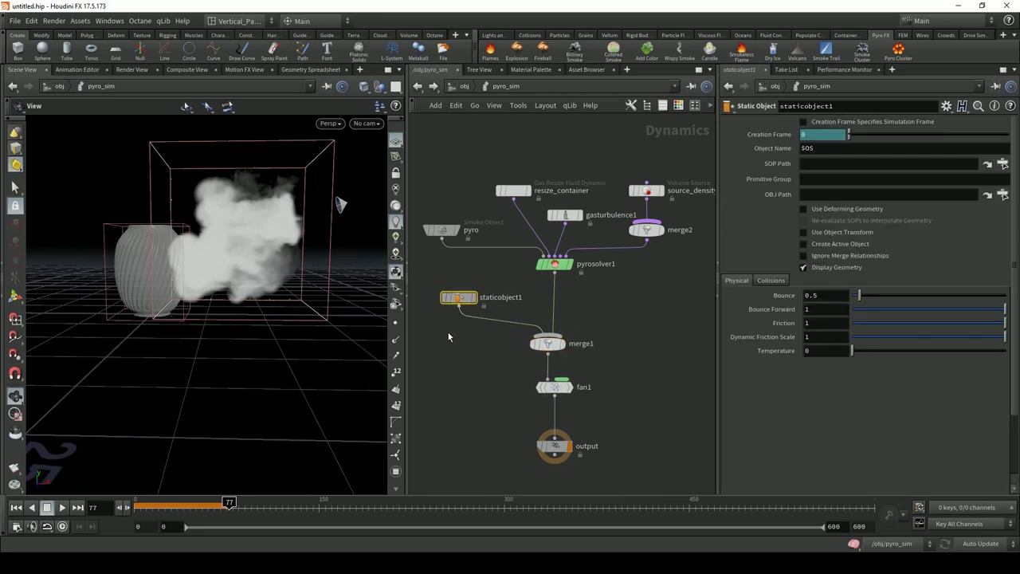
pyautogui.click(1003, 164)
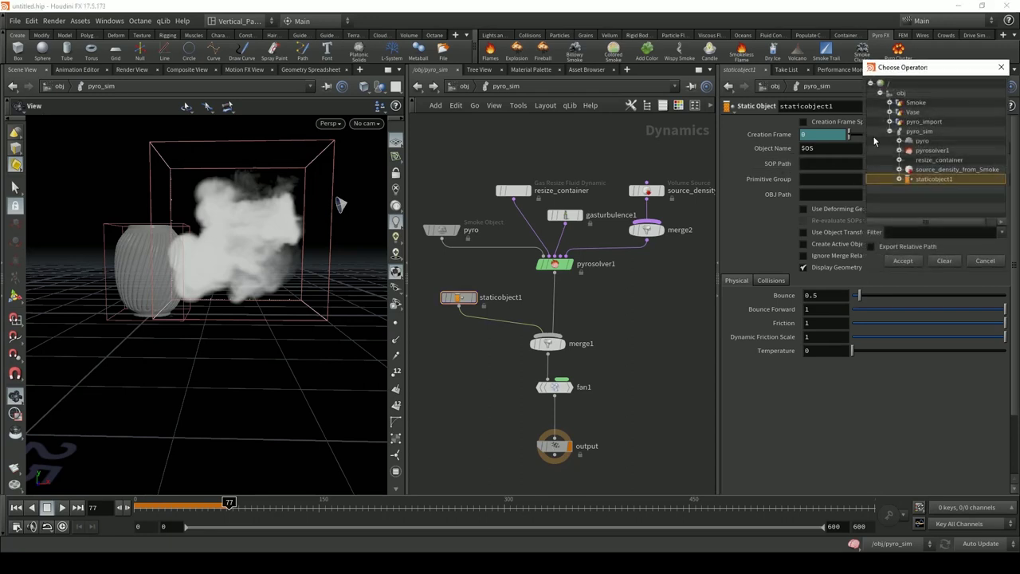
pyautogui.click(890, 112)
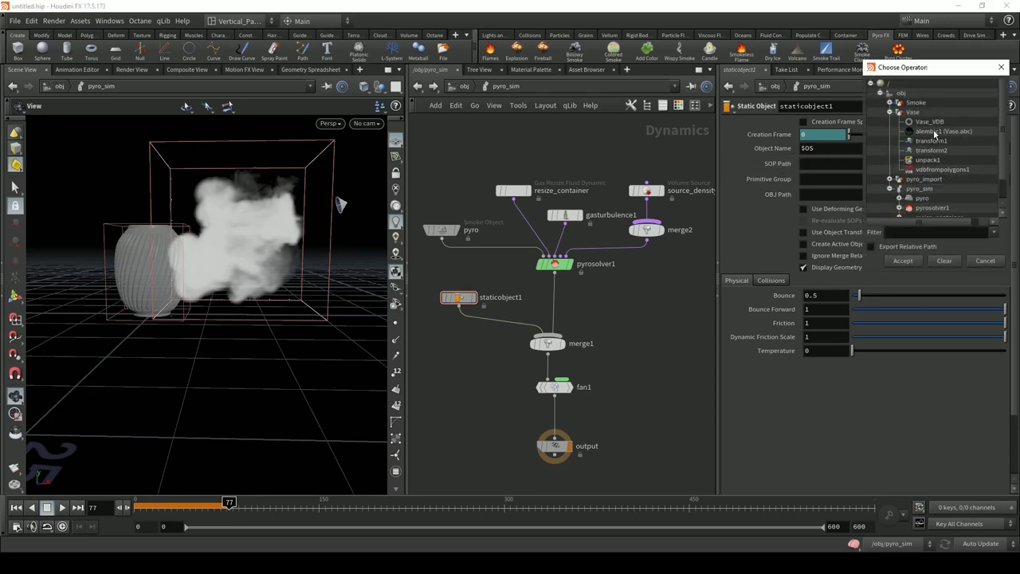
pyautogui.doubleClick(925, 122)
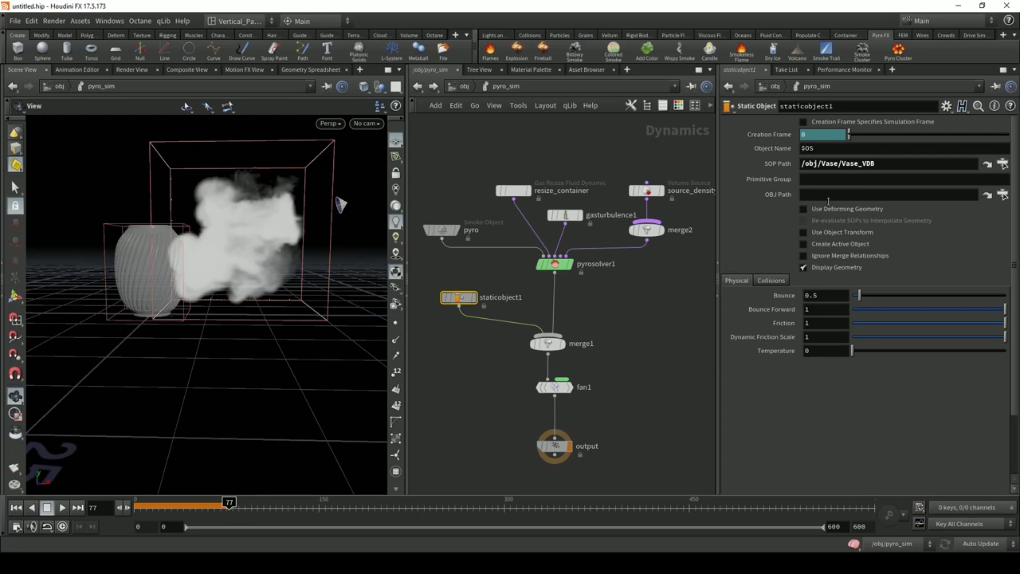
pyautogui.click(803, 208)
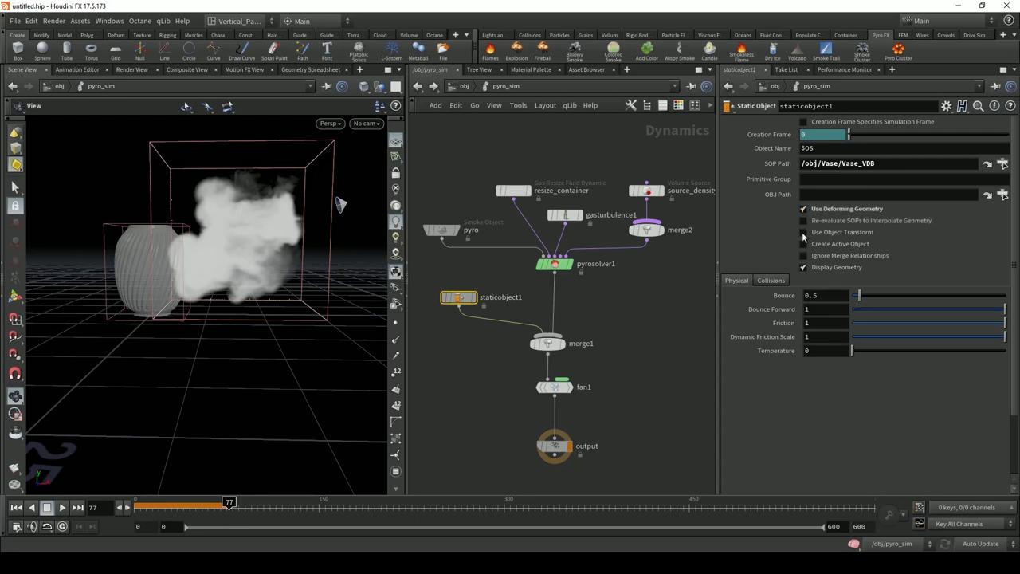
pyautogui.click(803, 232)
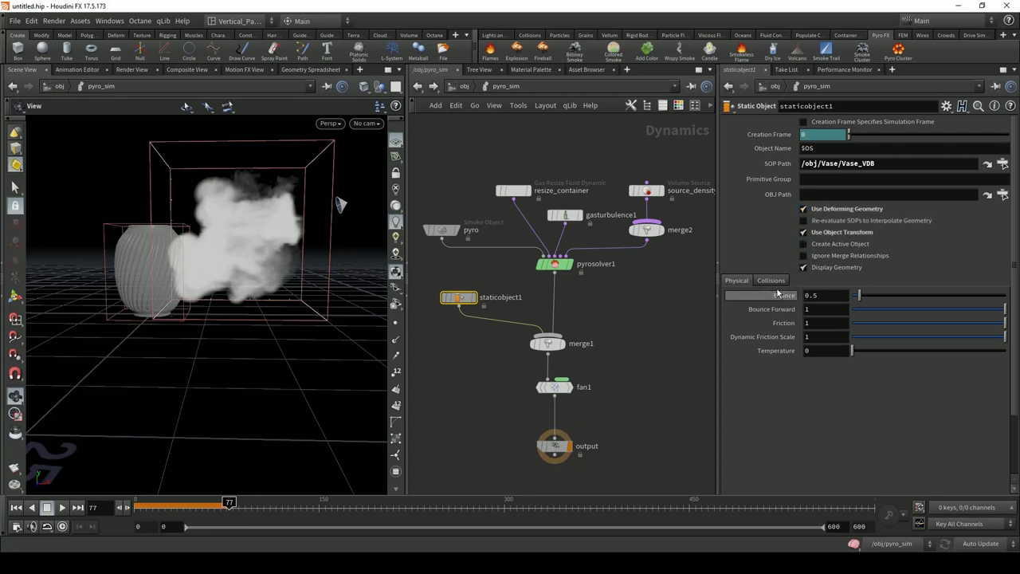
pyautogui.click(16, 508)
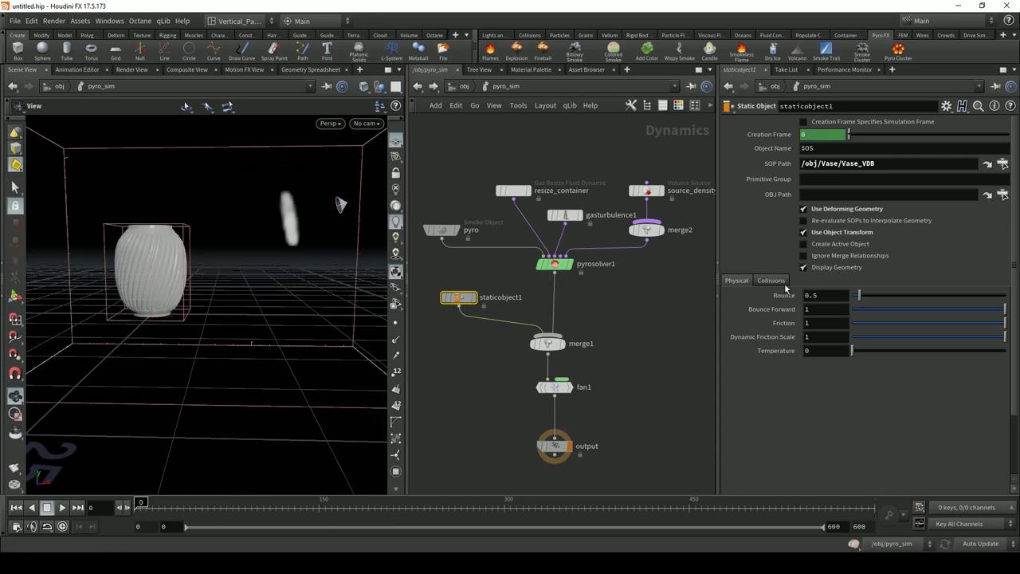
# Set the volume collision Mode of staticobject1 to Volume Sample
pyautogui.click(784, 282)
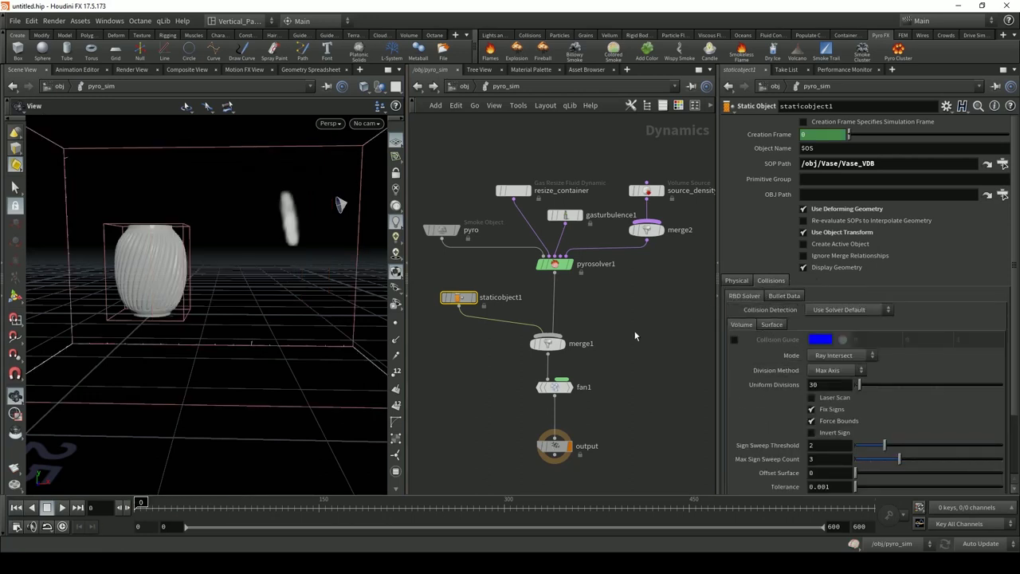
pyautogui.click(829, 355)
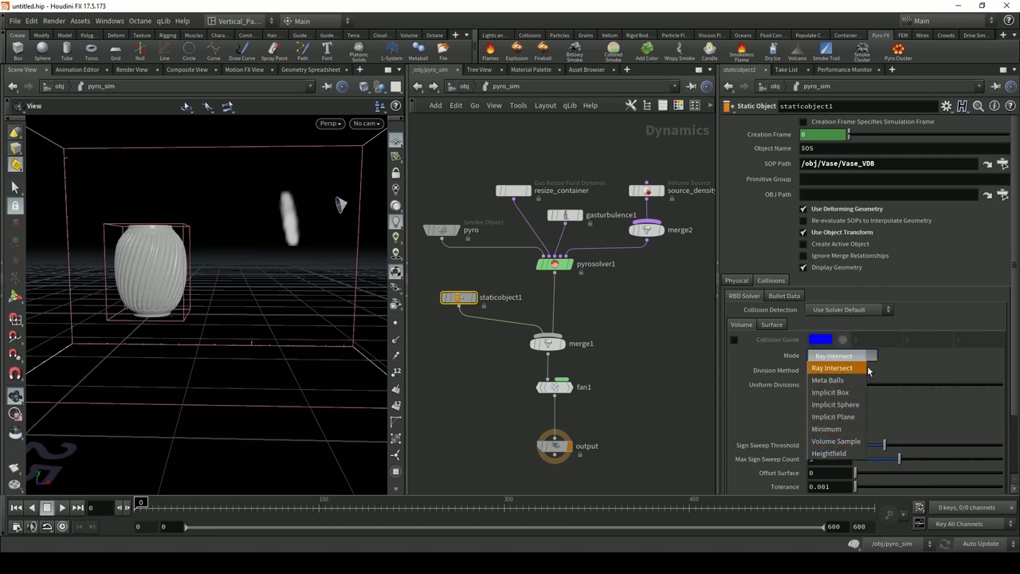
pyautogui.click(843, 366)
pyautogui.click(843, 355)
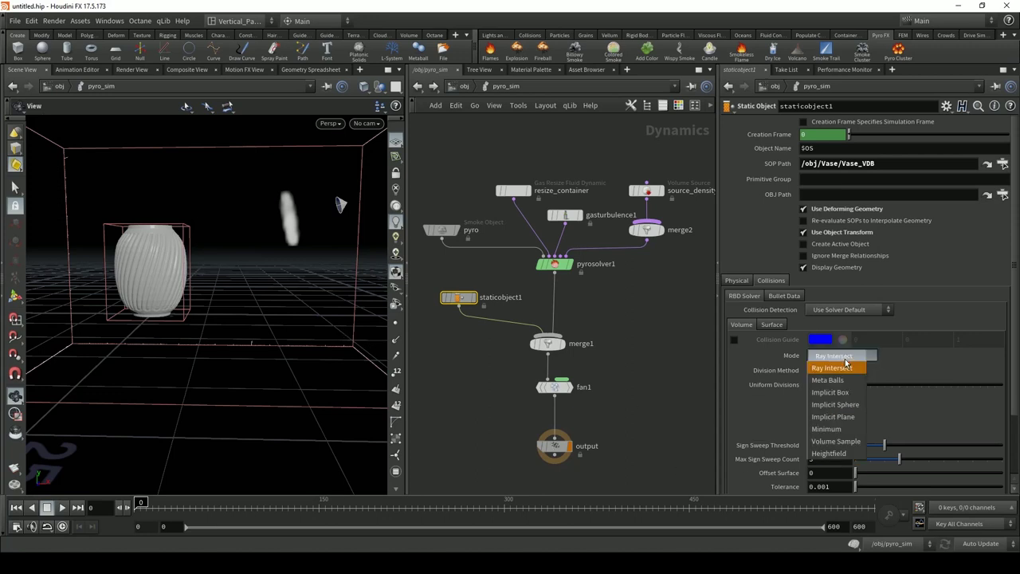
pyautogui.click(833, 440)
# Assign /obj/Vase/Vase_VDB as staticobject1's Proxy Volume and set its Division Method to By Size
pyautogui.scroll(-3, 783, 408)
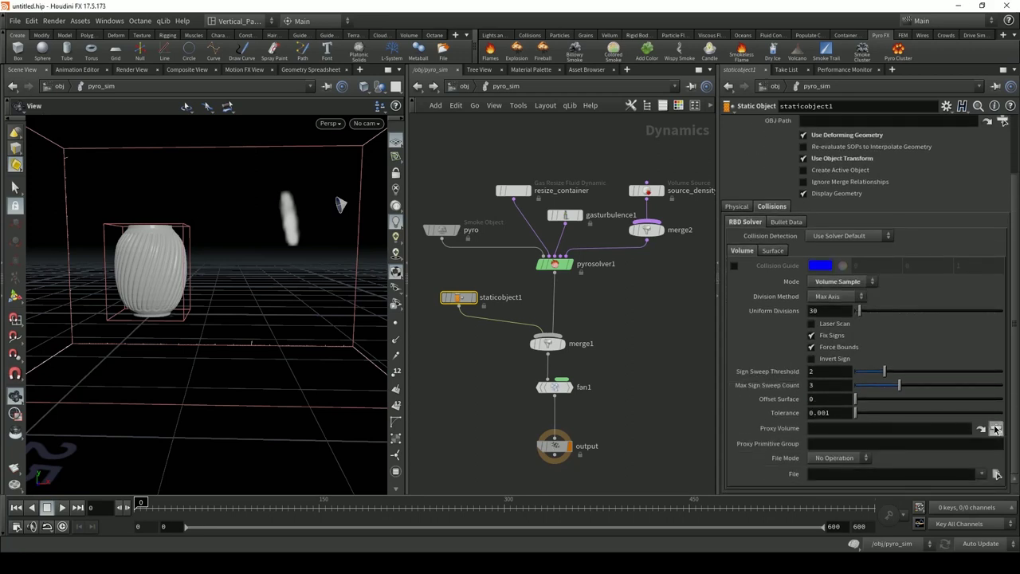
pyautogui.click(996, 428)
pyautogui.scroll(1, 931, 142)
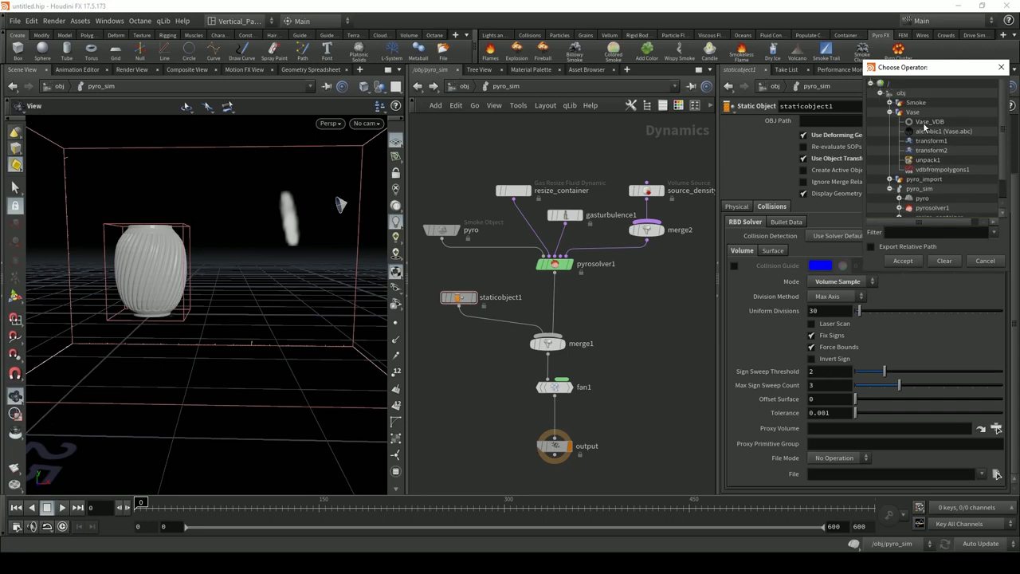
pyautogui.doubleClick(927, 122)
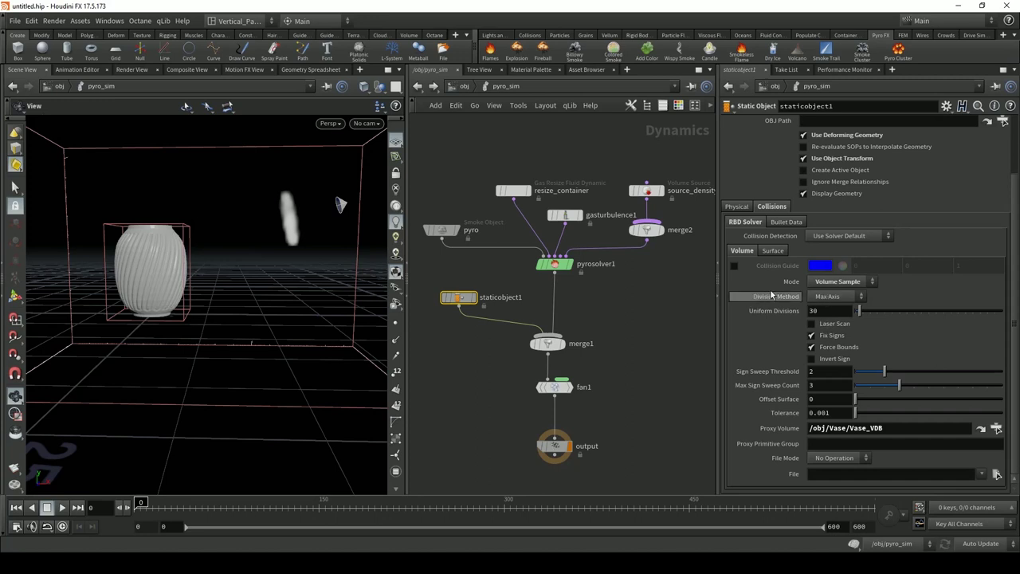
pyautogui.click(831, 301)
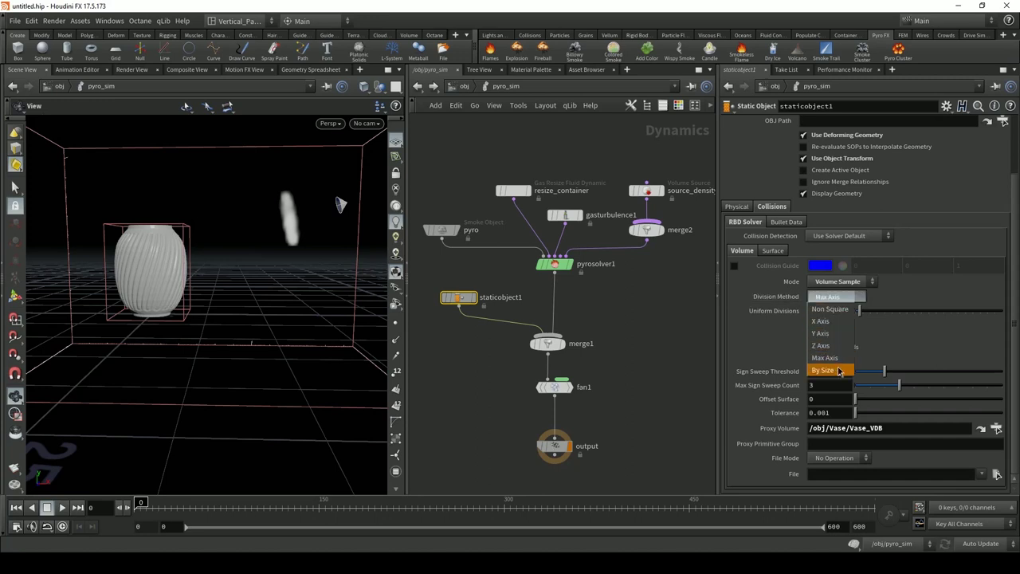
pyautogui.click(828, 367)
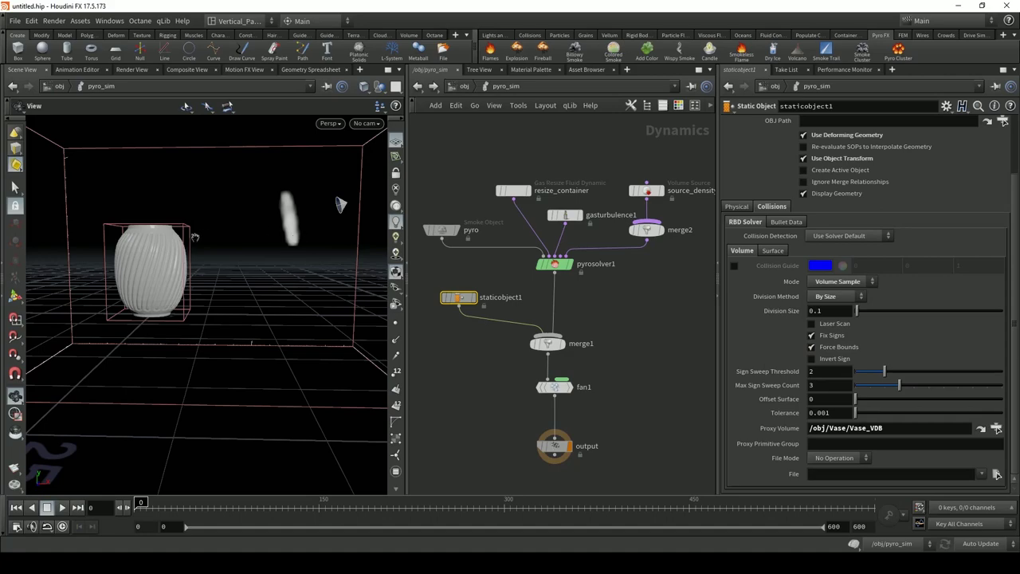
# Hide the Vase object at the object level and go back into the pyro_sim network
pyautogui.moveTo(195, 237); pyautogui.dragTo(160, 242)
pyautogui.moveTo(160, 242); pyautogui.dragTo(189, 322, button='right')
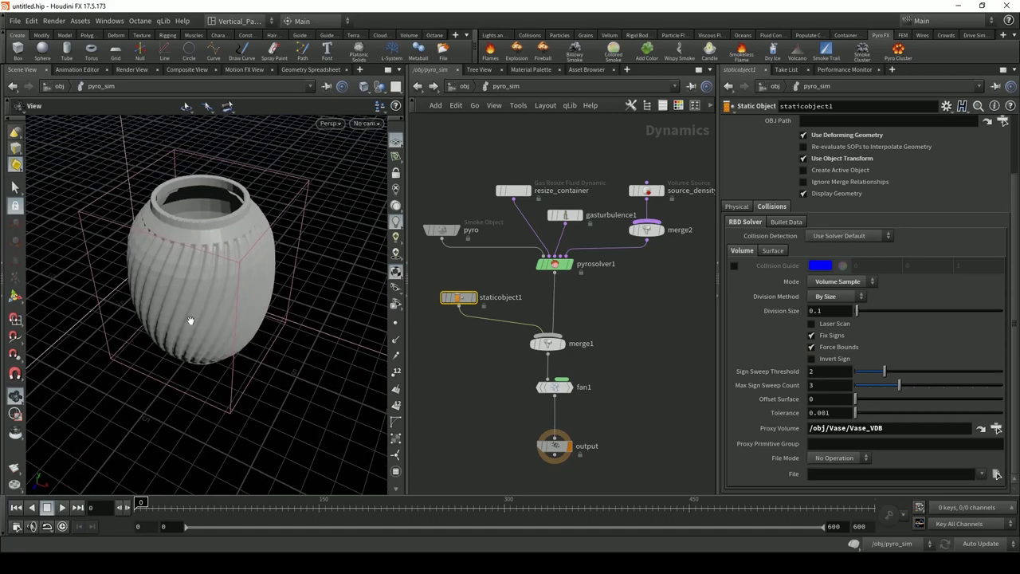
pyautogui.moveTo(188, 321); pyautogui.dragTo(200, 303)
pyautogui.moveTo(200, 302); pyautogui.dragTo(194, 288, button='middle')
pyautogui.click(468, 87)
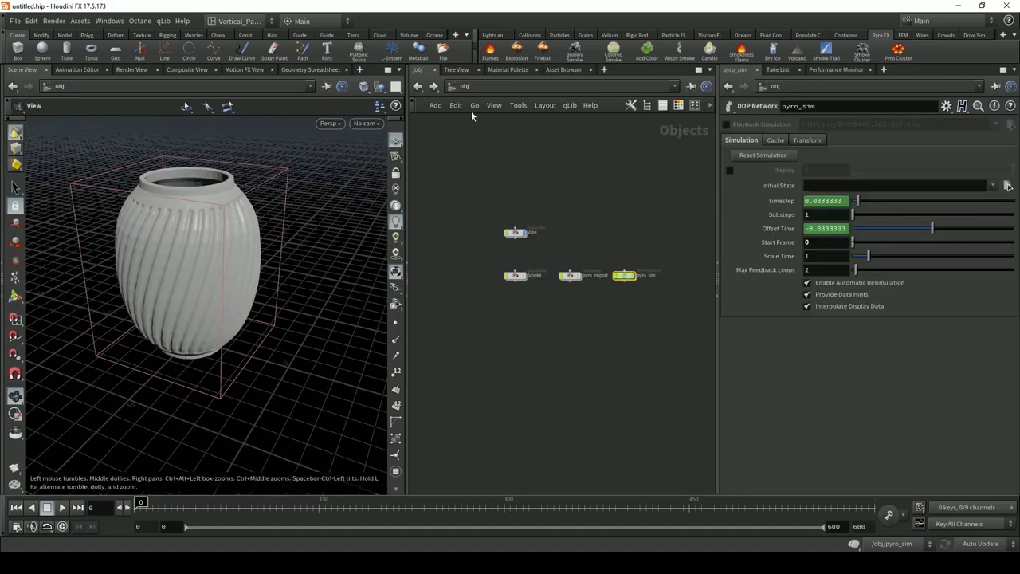
pyautogui.click(522, 230)
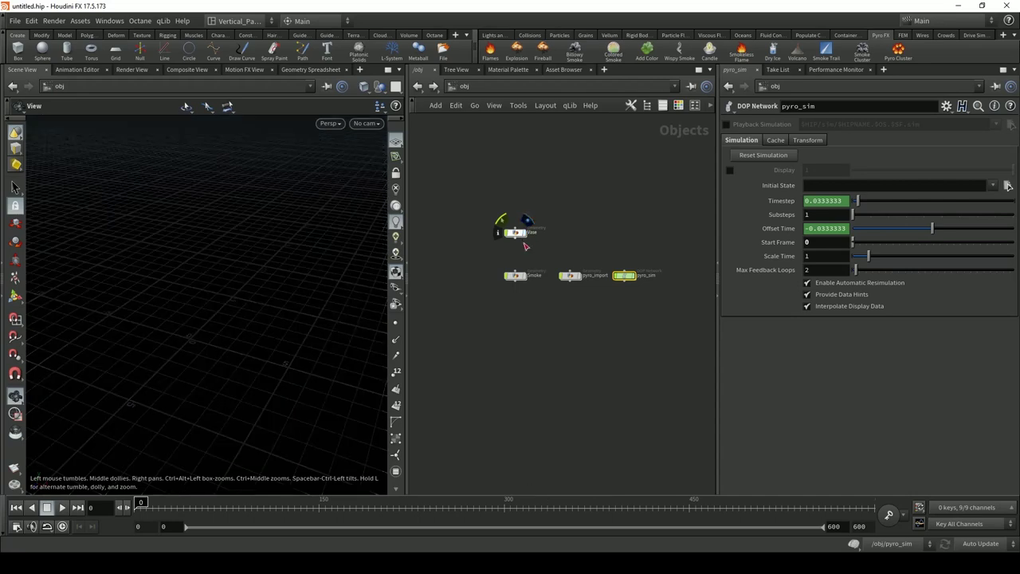
pyautogui.doubleClick(625, 276)
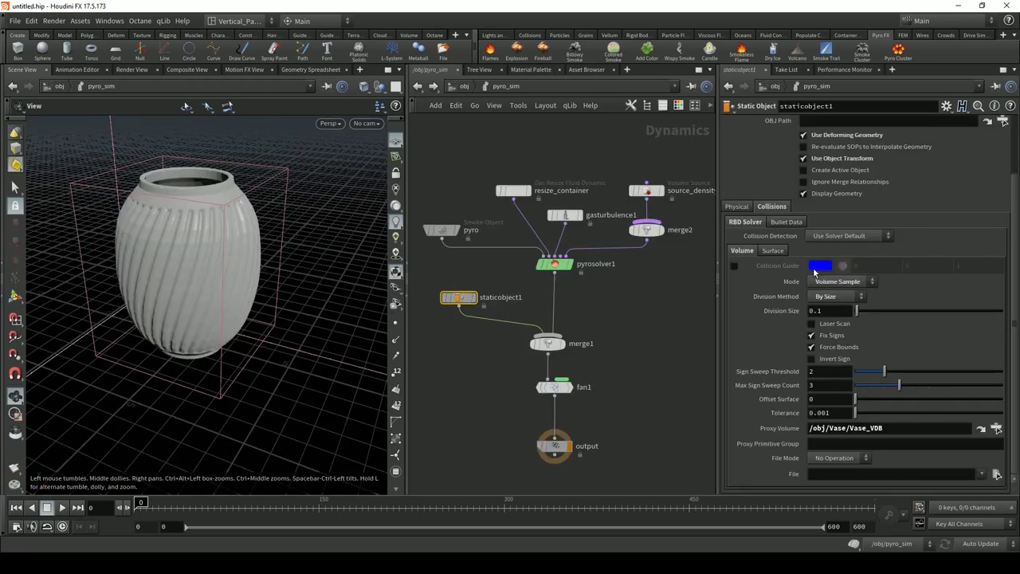
# Turn on staticobject1's Collision Guide and set its Offset Surface to 0.03
pyautogui.click(734, 266)
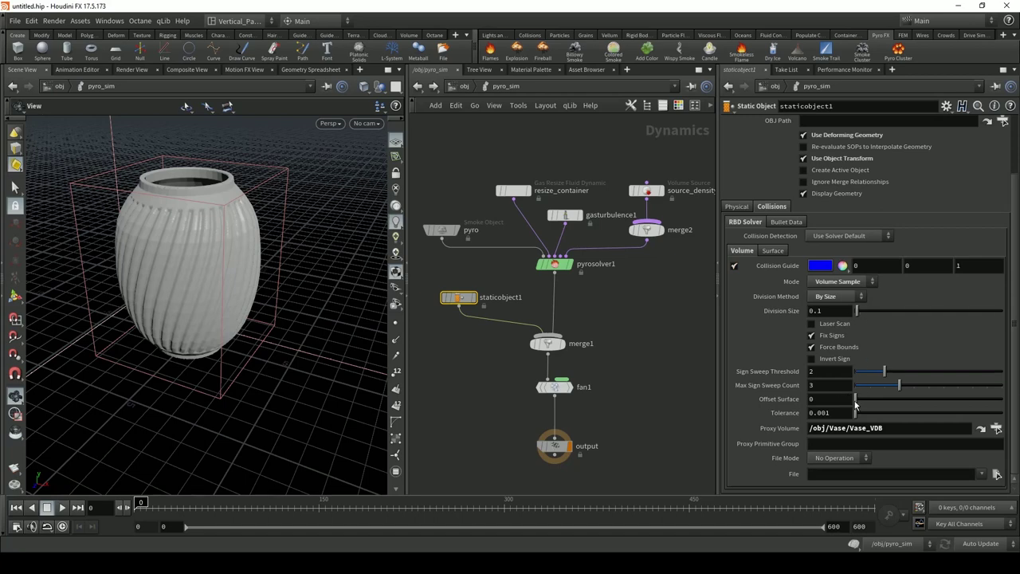
pyautogui.moveTo(855, 404); pyautogui.dragTo(857, 406)
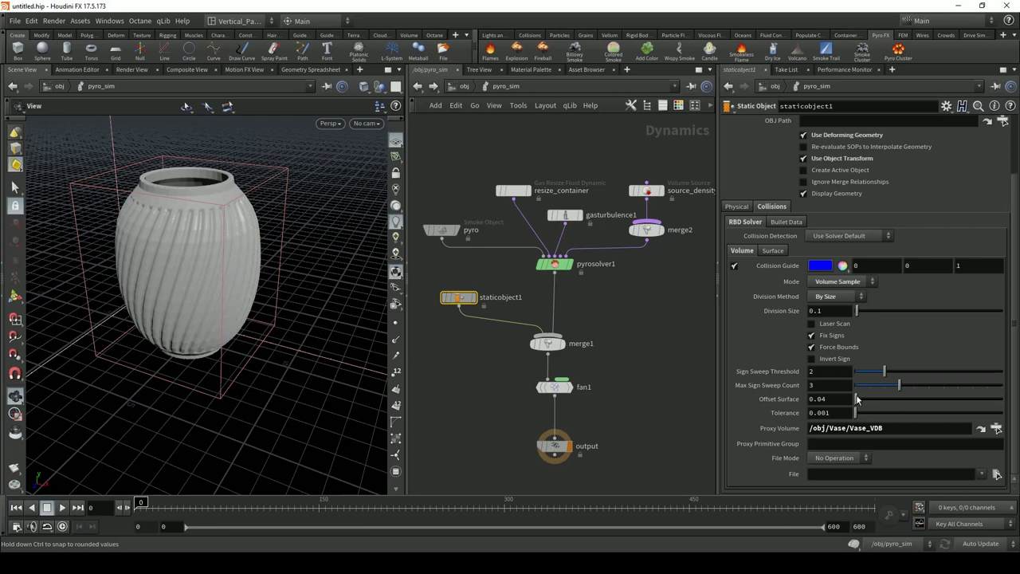
pyautogui.moveTo(850, 403); pyautogui.dragTo(852, 402)
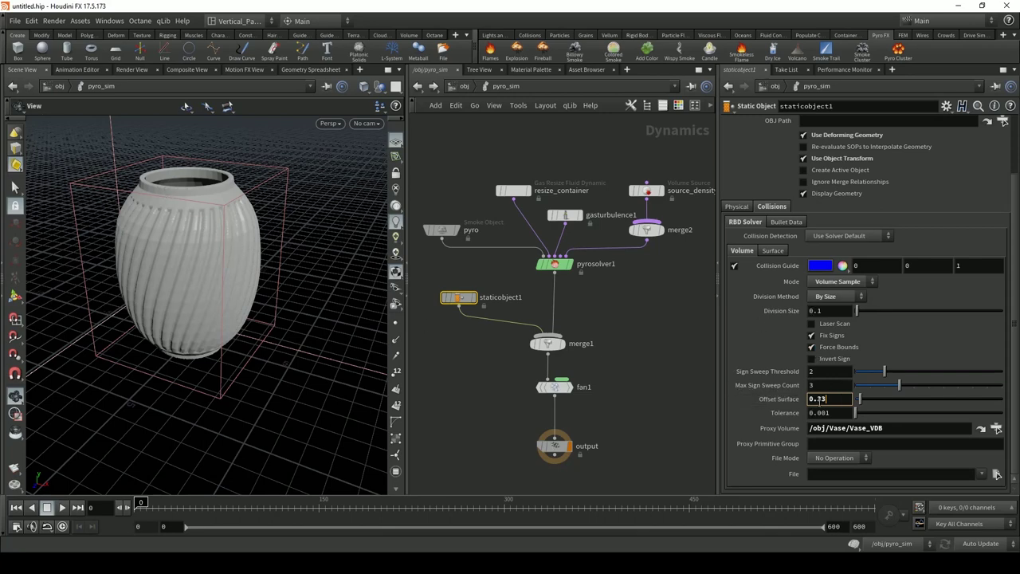
pyautogui.press('Return')
pyautogui.click(831, 400)
pyautogui.press('Return')
pyautogui.click(827, 398)
pyautogui.press('BackSpace')
pyautogui.write('03')
pyautogui.press('Return')
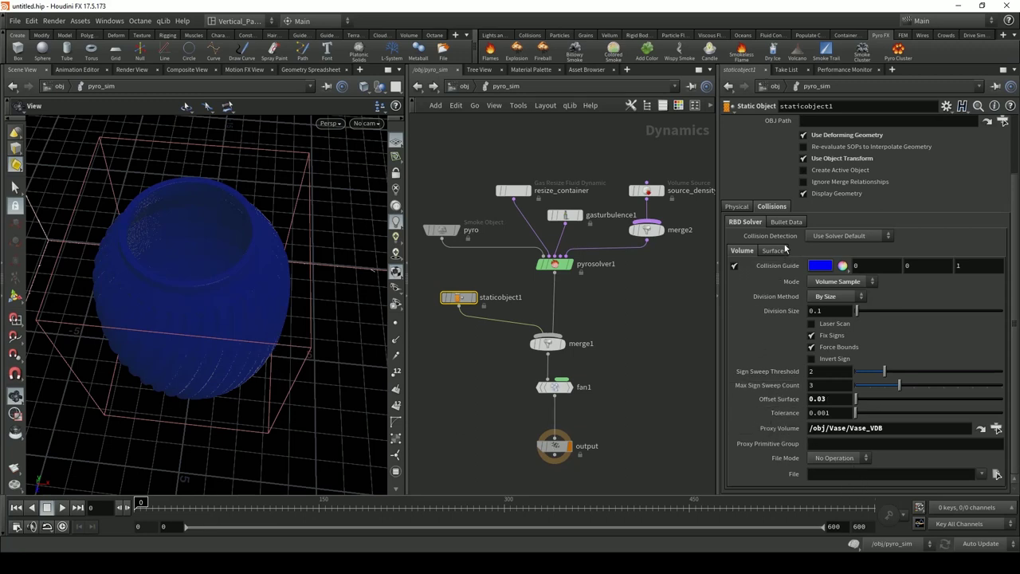
# Set staticobject1's Collision Detection to Use Volume Collisions and start playing the simulation
pyautogui.click(850, 235)
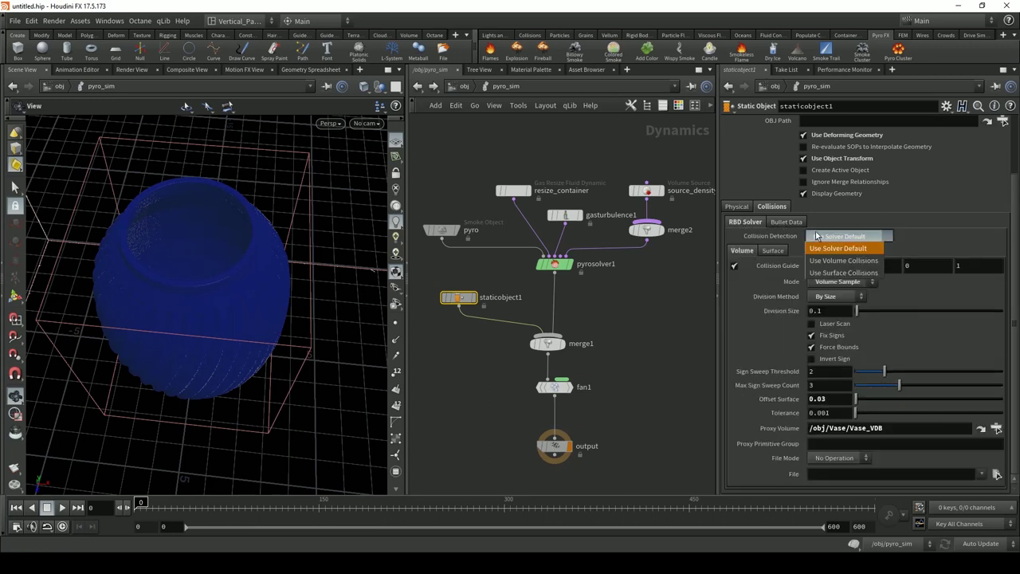
pyautogui.click(840, 247)
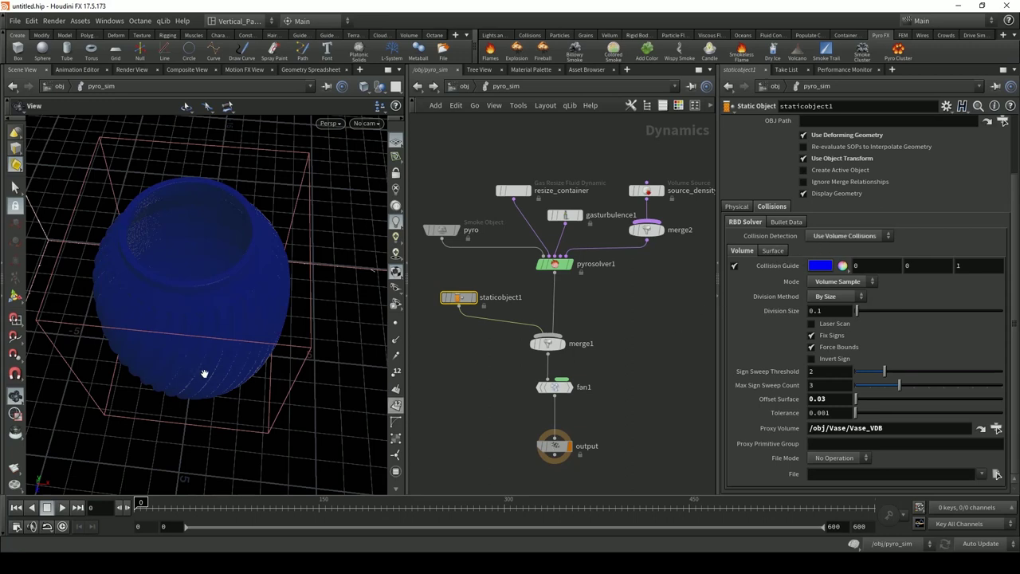
pyautogui.click(63, 508)
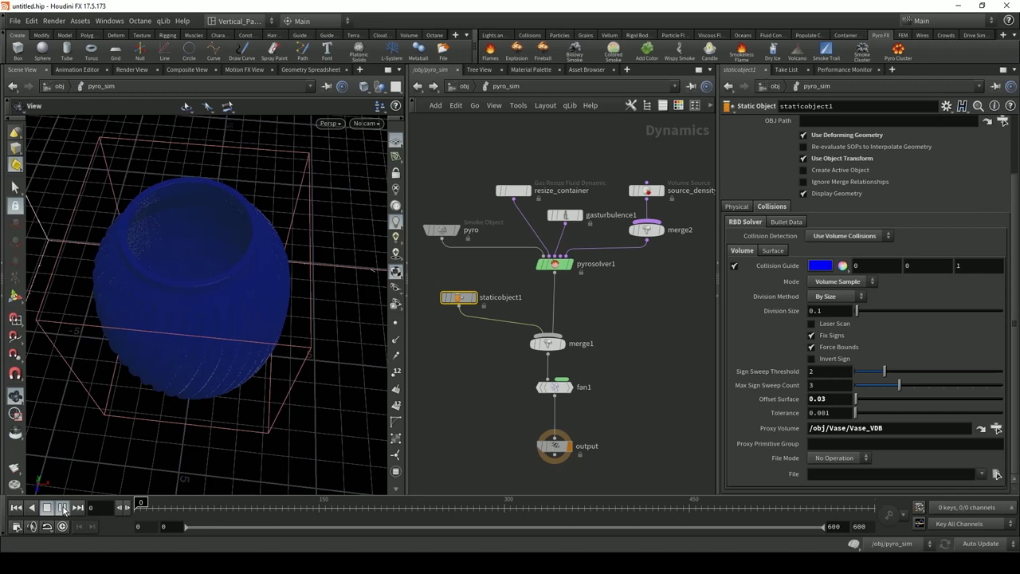
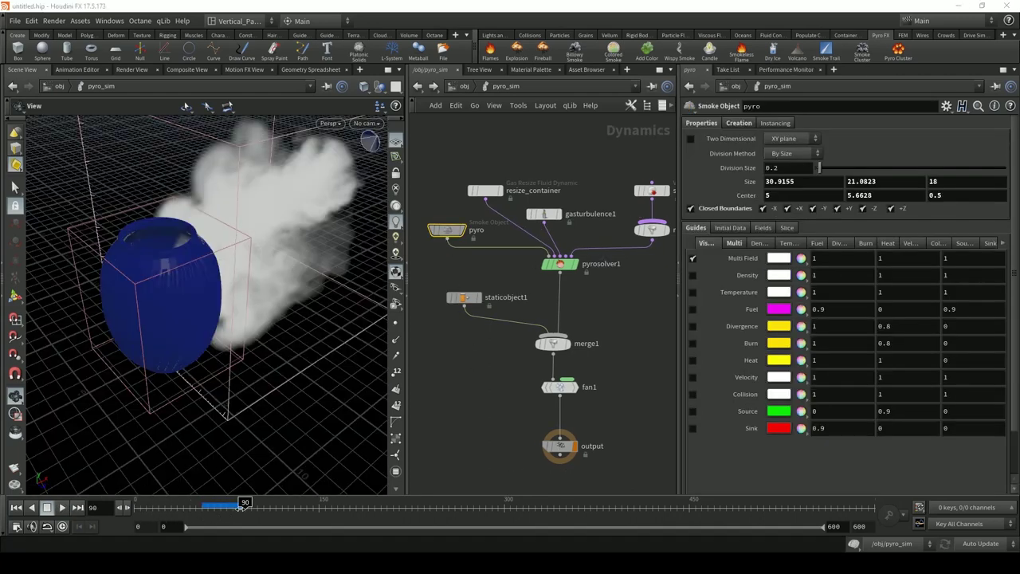
# Set the pyro smoke object's Division Size to 0.05
pyautogui.moveTo(127, 253); pyautogui.dragTo(198, 287)
pyautogui.moveTo(169, 268); pyautogui.dragTo(197, 260)
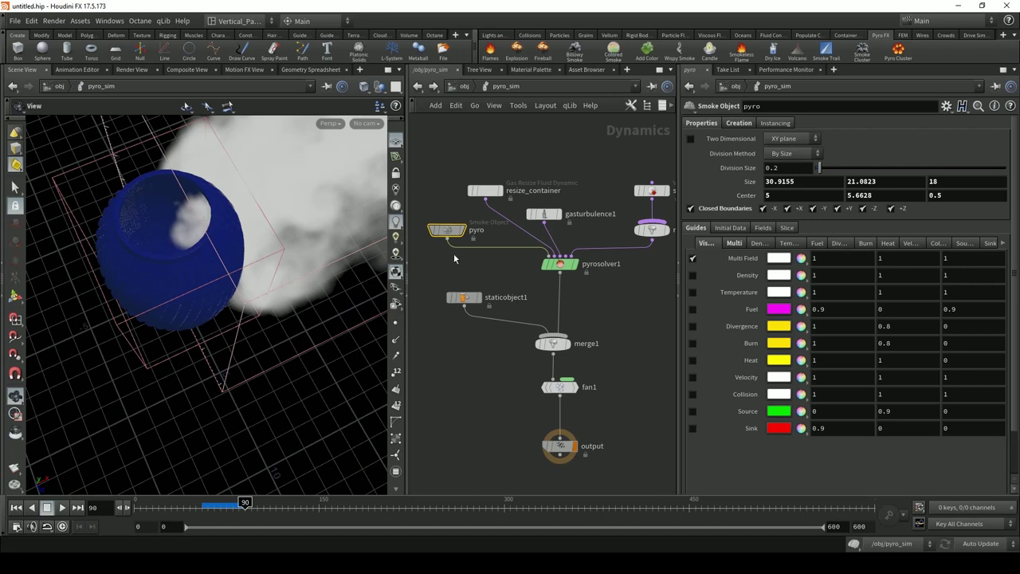
pyautogui.moveTo(449, 232)
pyautogui.moveTo(181, 253); pyautogui.dragTo(152, 311)
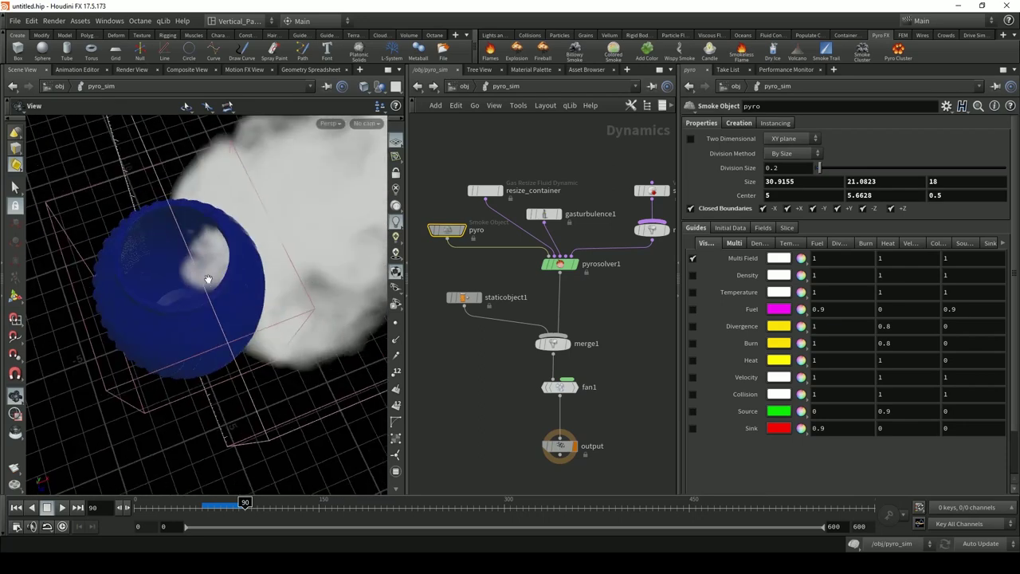
pyautogui.moveTo(209, 278); pyautogui.dragTo(239, 267)
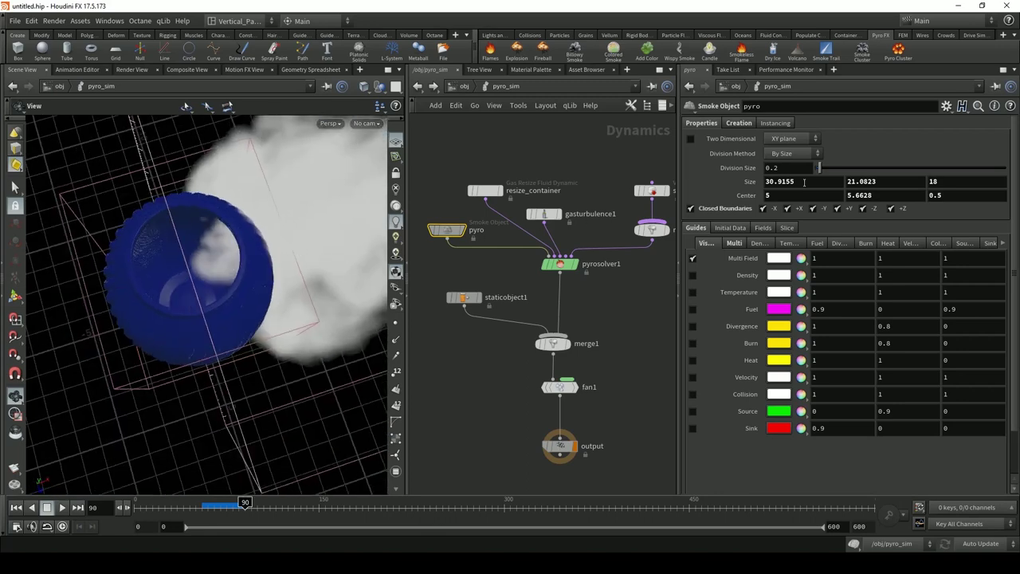
pyautogui.click(794, 168)
pyautogui.press('Return')
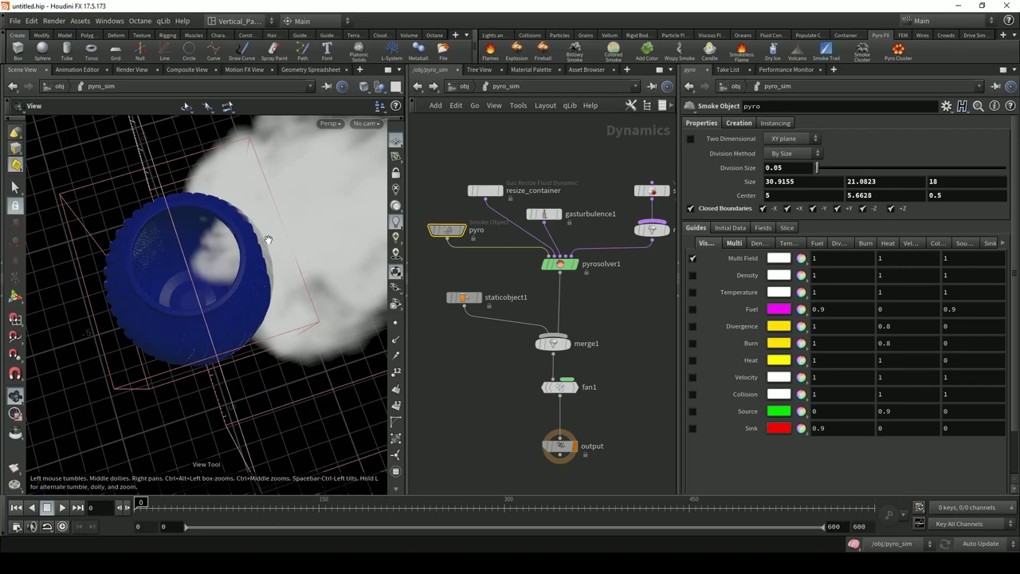
pyautogui.moveTo(264, 234); pyautogui.dragTo(255, 263)
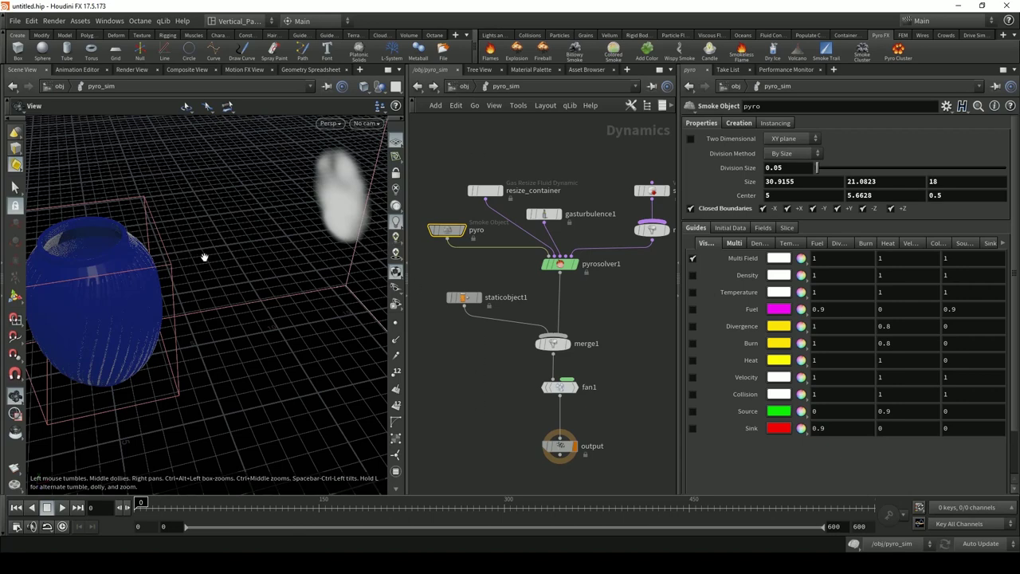
# Return to the object level, go into the pyro_import network and select the import_pyrofields node
pyautogui.click(464, 86)
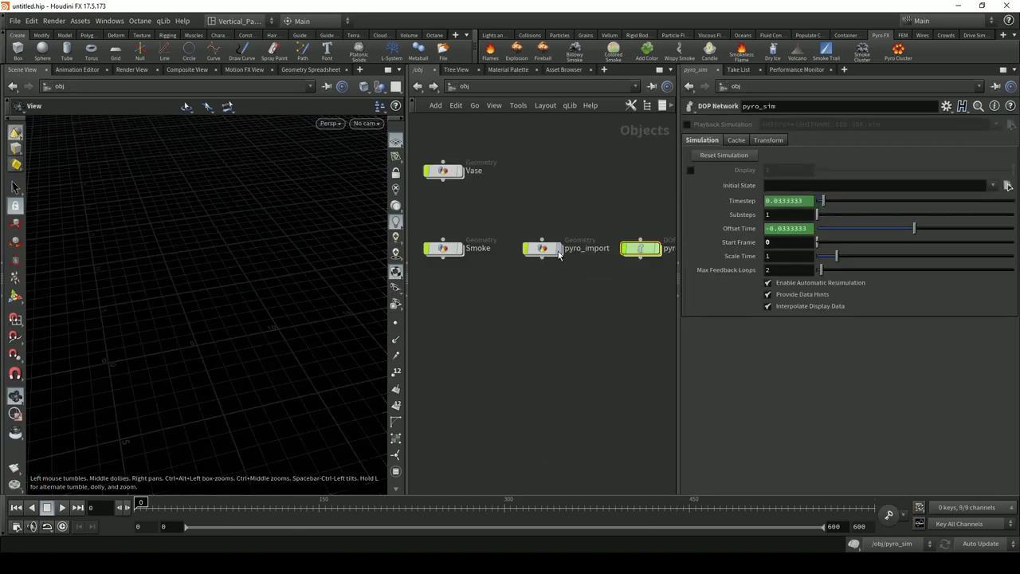
pyautogui.doubleClick(550, 248)
pyautogui.moveTo(554, 386); pyautogui.dragTo(522, 308, button='middle')
pyautogui.scroll(-2, 503, 298)
pyautogui.moveTo(549, 265); pyautogui.dragTo(592, 281)
pyautogui.click(476, 226)
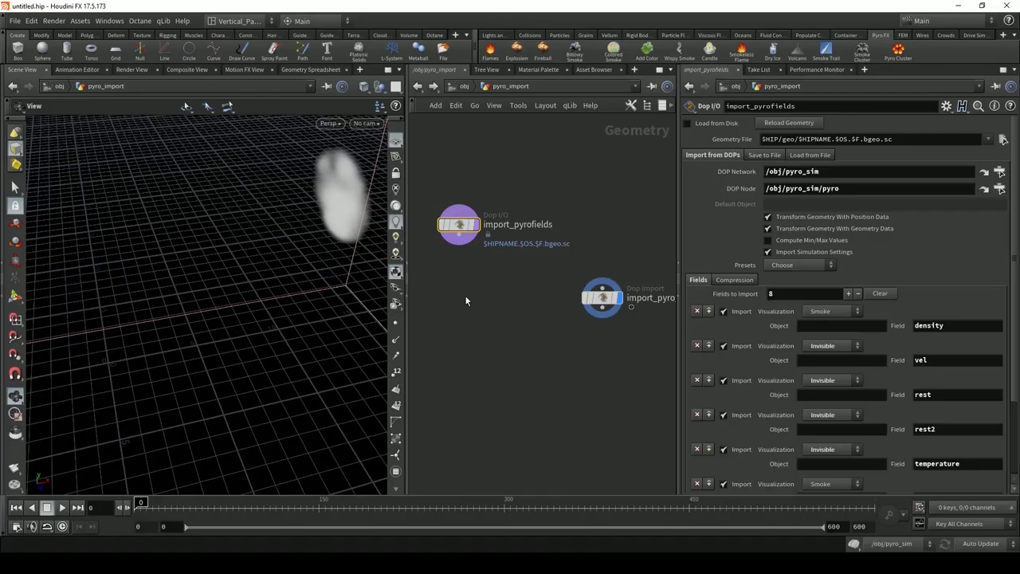
# Add a File Cache node below import_pyrofields and wire import_pyrofields into it
pyautogui.moveTo(465, 295); pyautogui.dragTo(504, 317, button='middle')
pyautogui.press('Tab')
pyautogui.write('file')
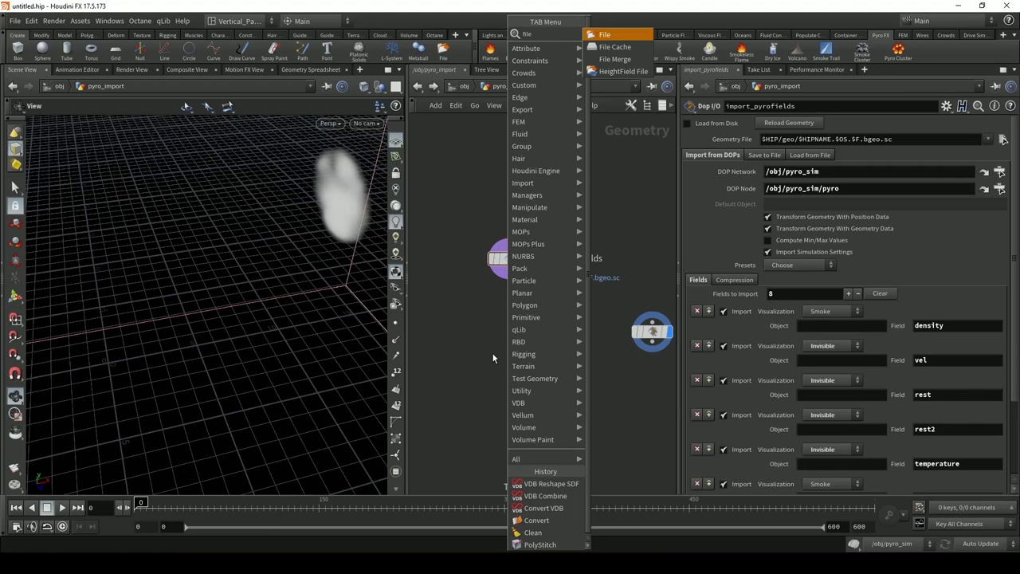
pyautogui.press('Down')
pyautogui.press('Return')
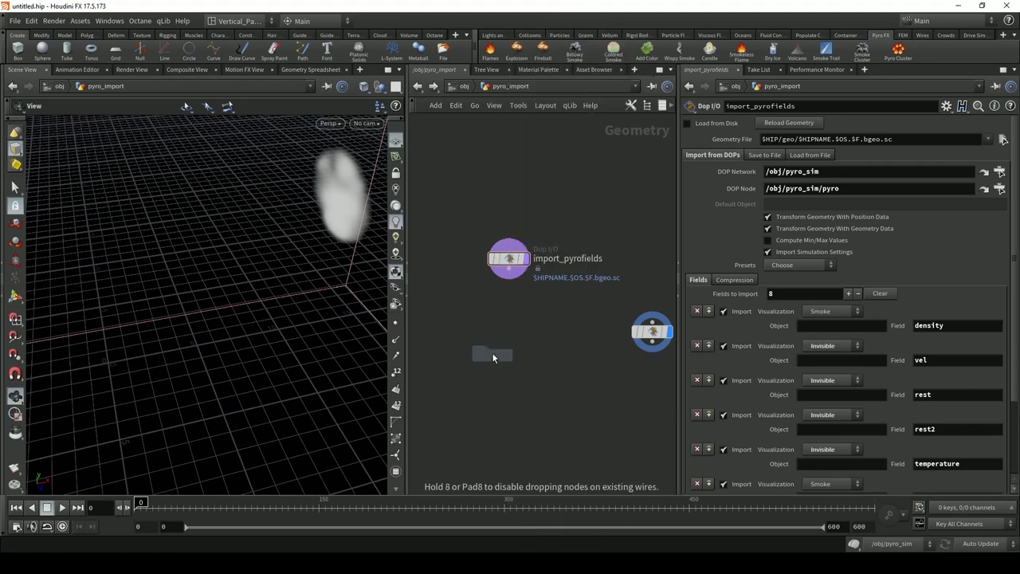
pyautogui.click(507, 315)
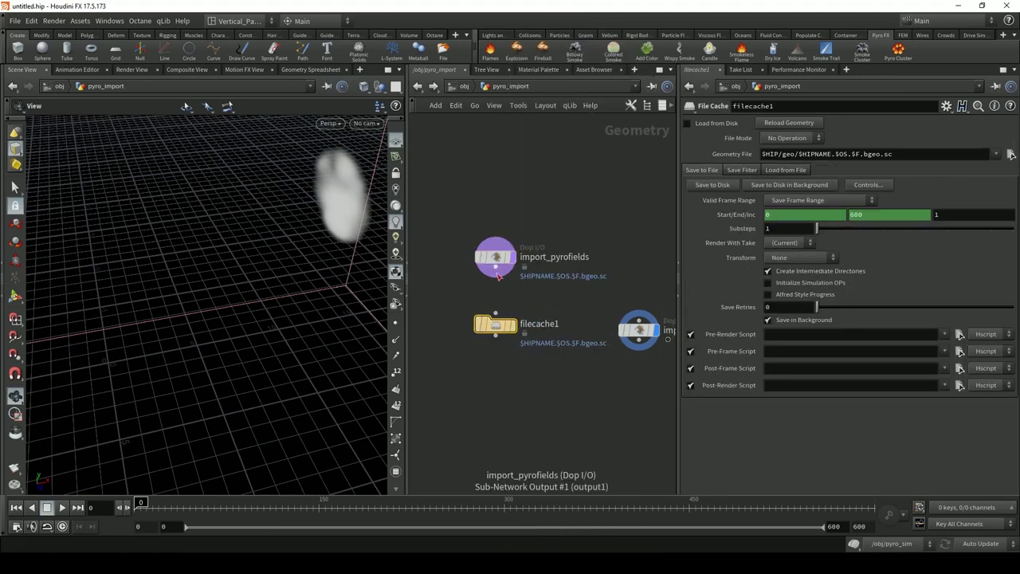
pyautogui.moveTo(496, 267); pyautogui.dragTo(496, 315)
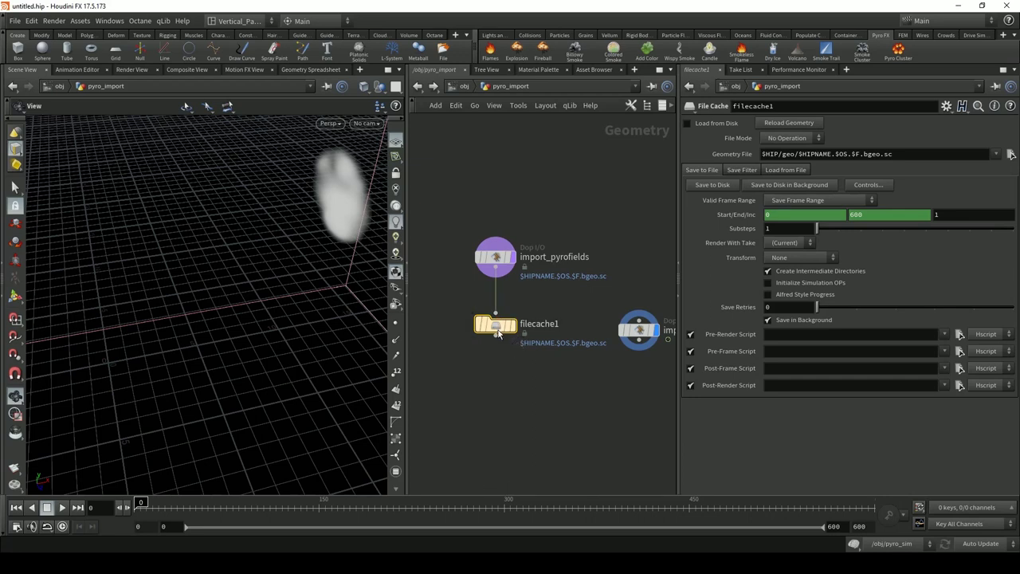
# Set filecache1's Geometry File to X:/Powder Grains/pyrocache.$OS.$F.bgeo.sc and its end frame to 150
pyautogui.click(689, 124)
pyautogui.click(686, 125)
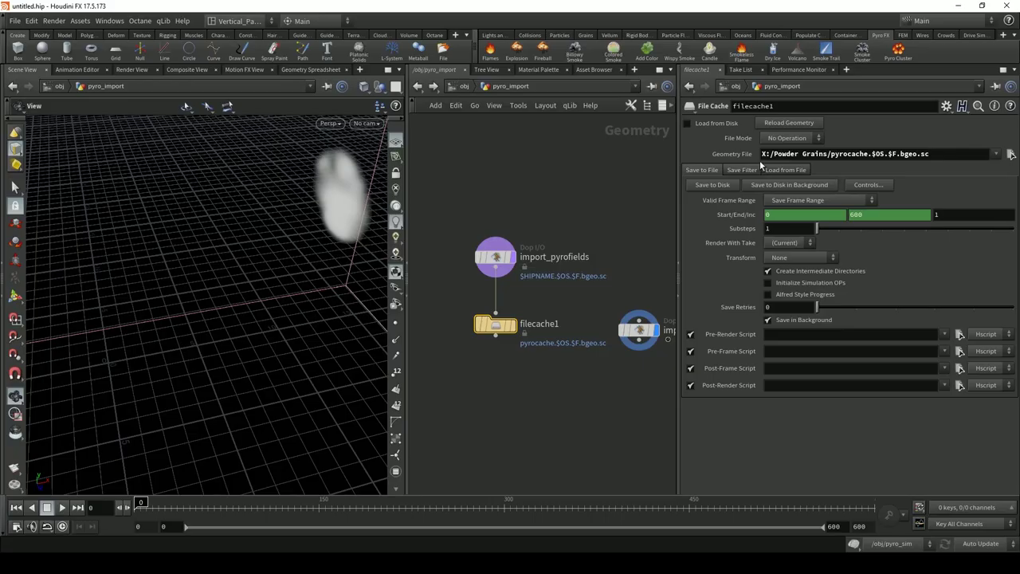
pyautogui.doubleClick(864, 215)
pyautogui.write('1')
pyautogui.press('Return')
pyautogui.rightClick(862, 217)
pyautogui.click(897, 369)
pyautogui.doubleClick(860, 215)
pyautogui.write('150')
pyautogui.press('Return')
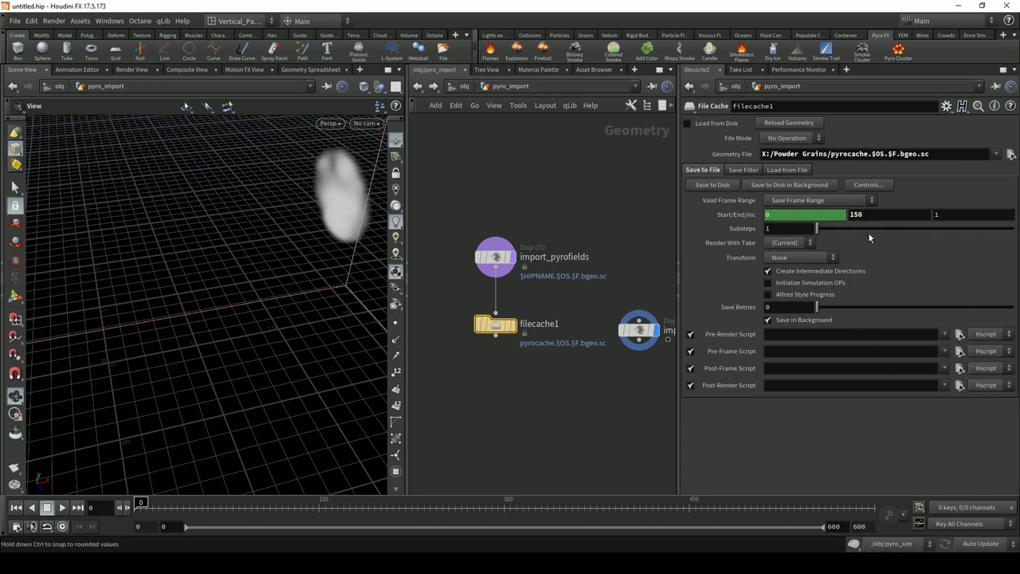
# Set filecache1's File Mode to Write Files and save the smoke simulation to disk
pyautogui.click(777, 140)
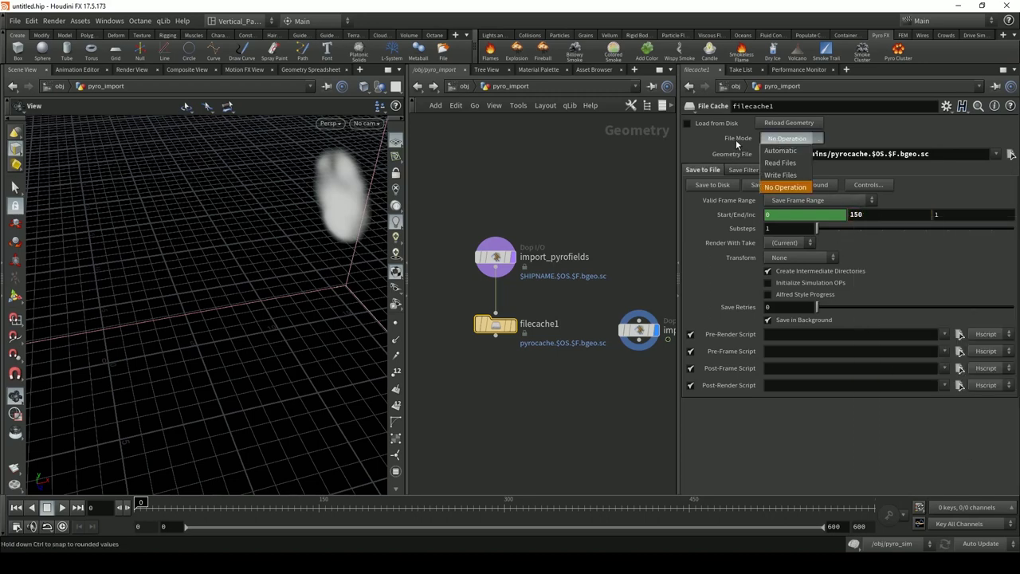
pyautogui.click(780, 174)
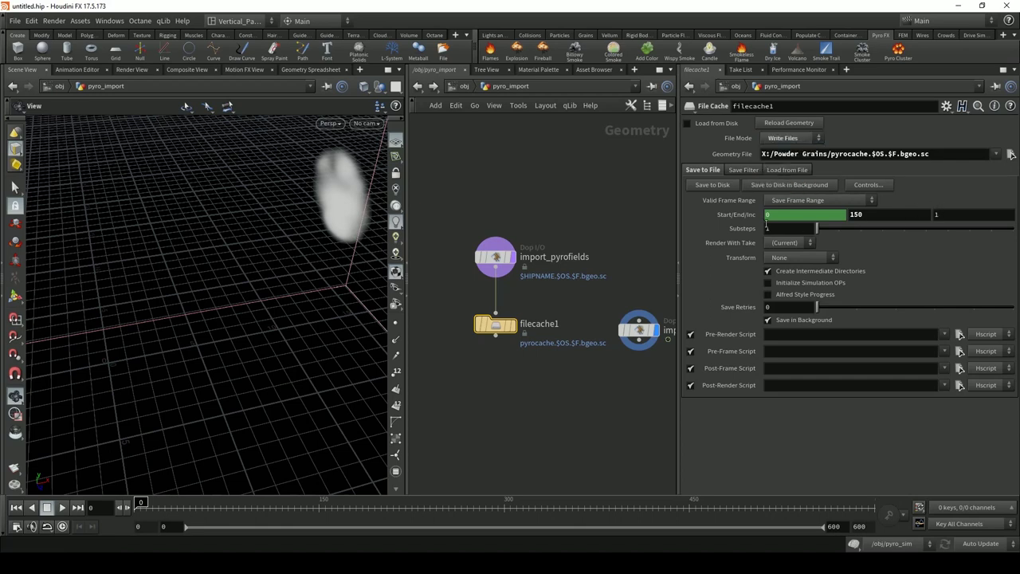
pyautogui.click(714, 185)
# Display filecache1, interrupt the cooking and turn on Load from Disk
pyautogui.moveTo(523, 341)
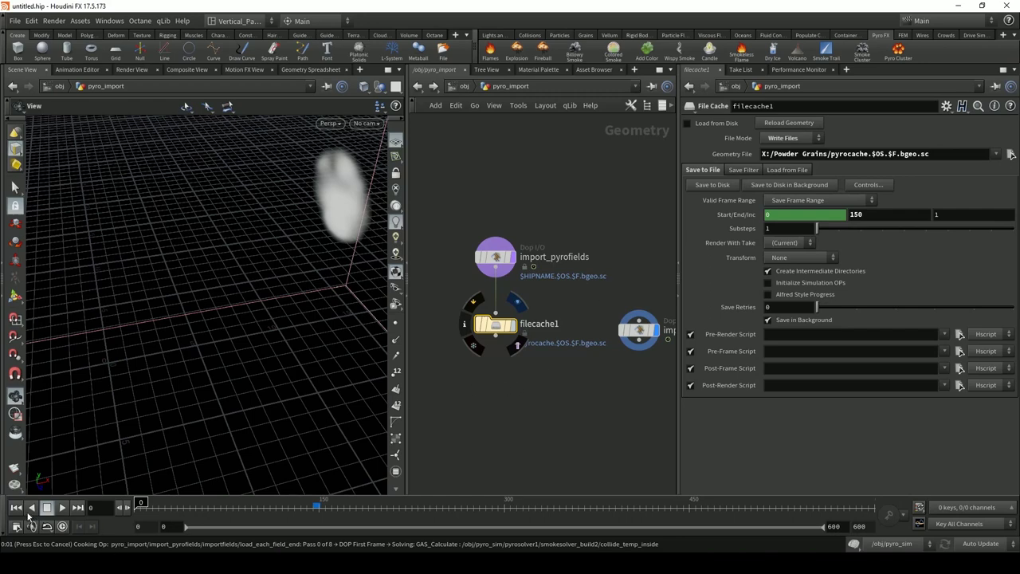
pyautogui.press('Escape')
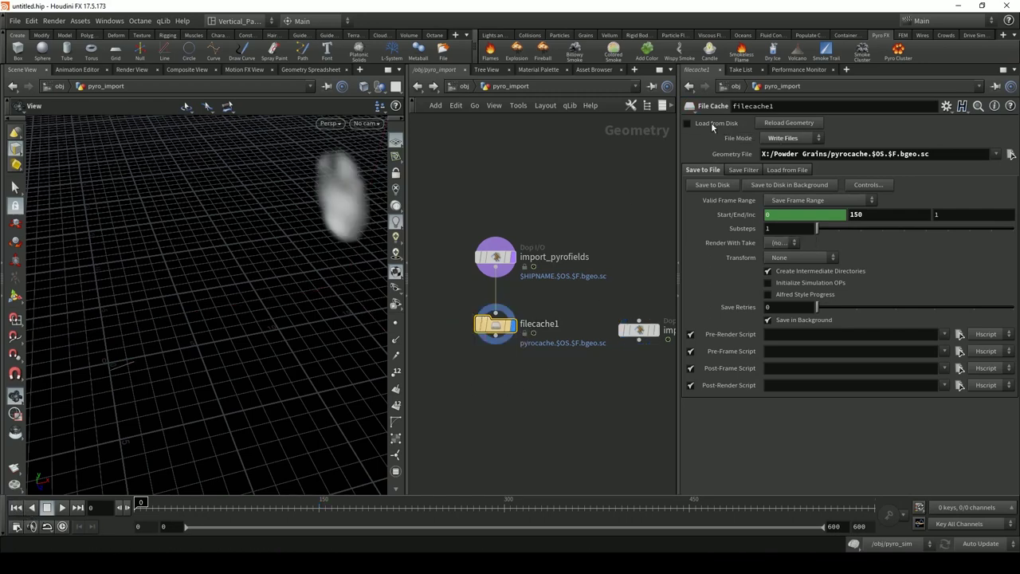
pyautogui.click(702, 127)
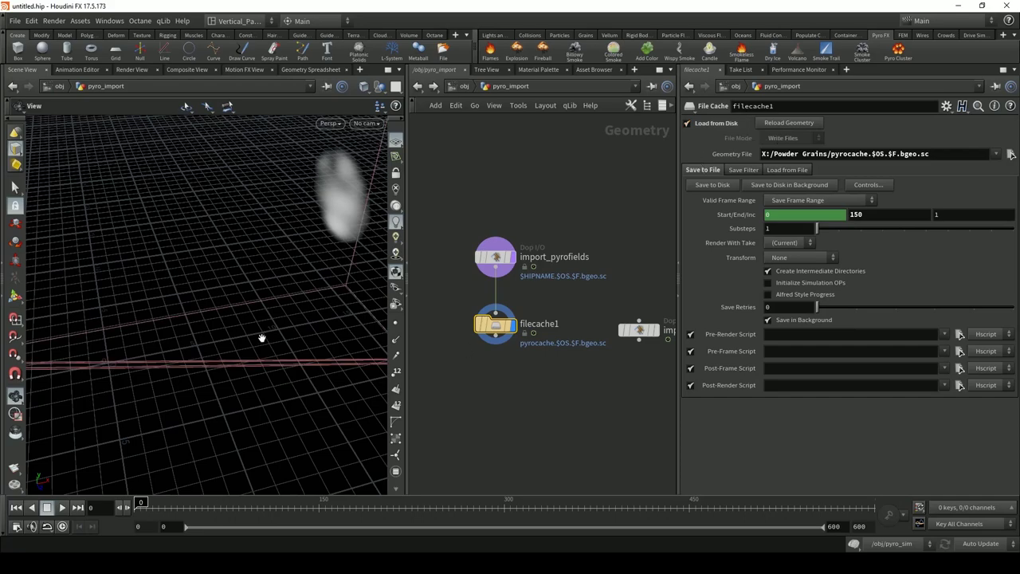
# Play back the cached smoke, stop the playback and jump to frame 149
pyautogui.moveTo(262, 337); pyautogui.dragTo(231, 387)
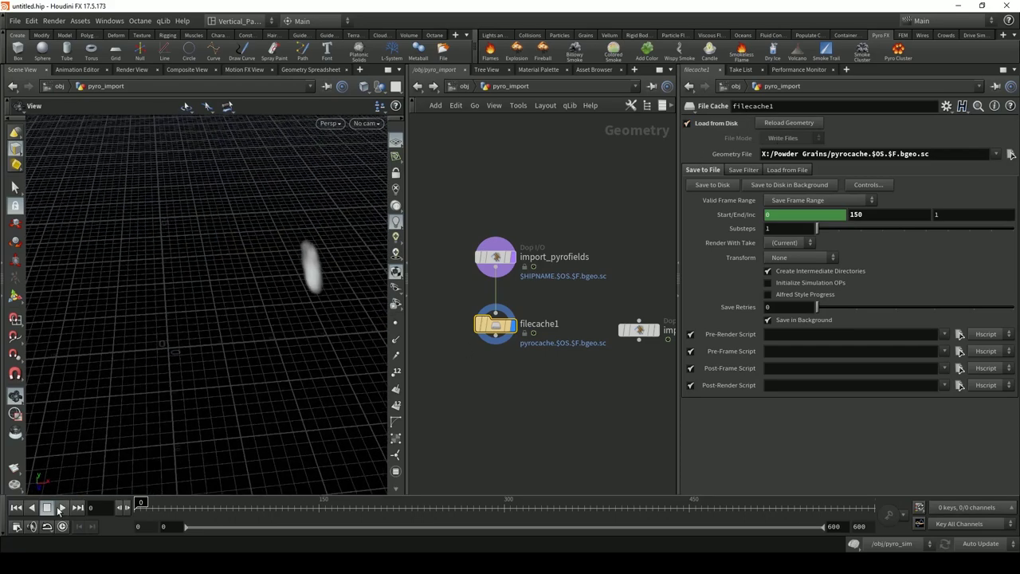
pyautogui.click(62, 507)
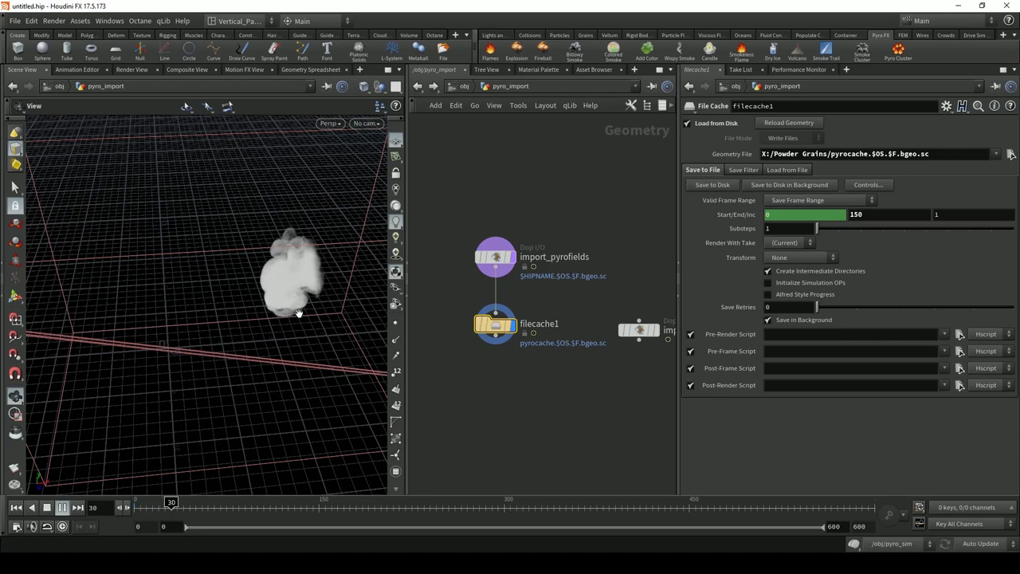
pyautogui.click(63, 506)
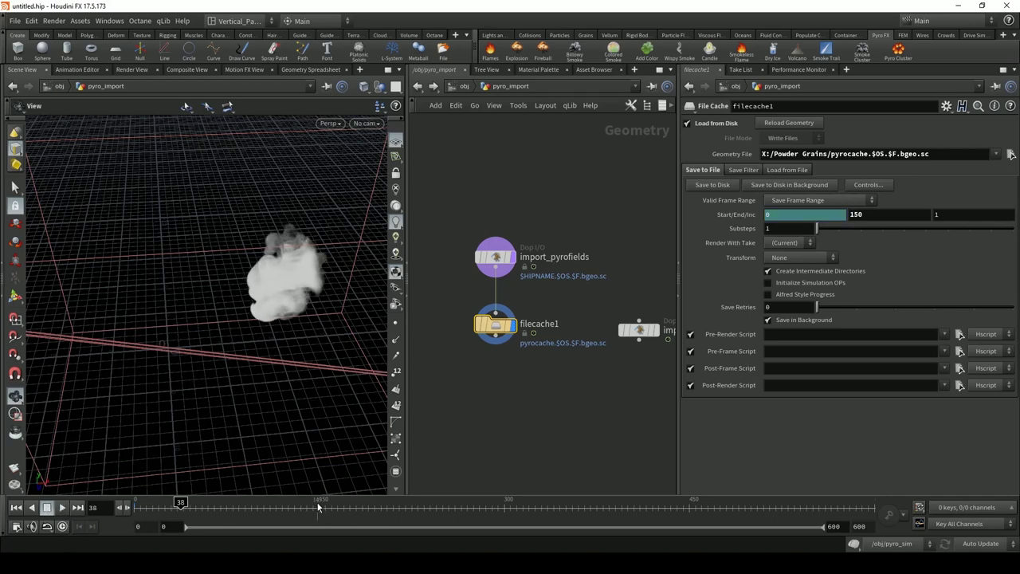
pyautogui.click(318, 504)
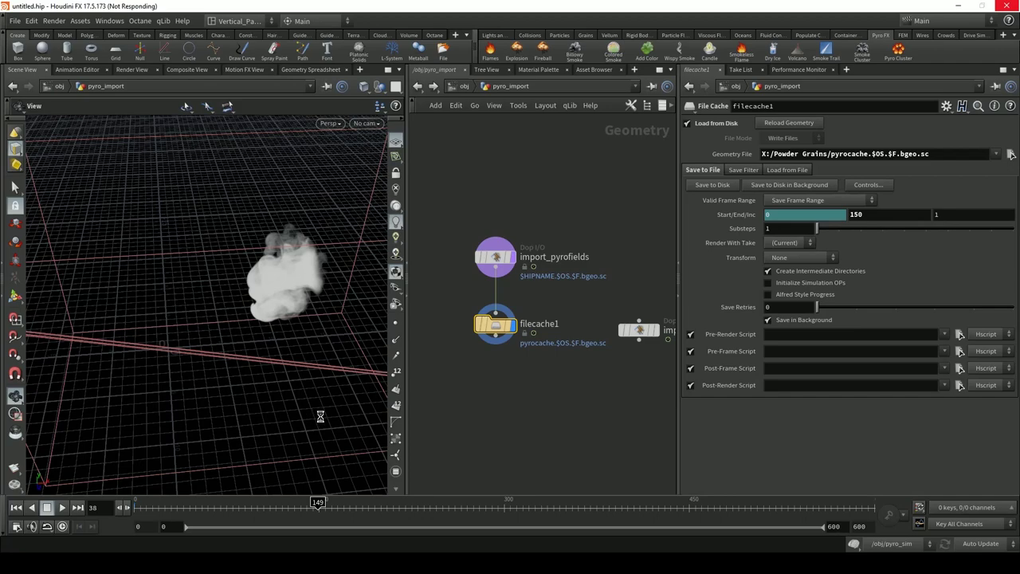
pyautogui.moveTo(311, 410); pyautogui.dragTo(305, 384)
# Return to the object level and show both the Vase and pyro_import objects
pyautogui.click(464, 86)
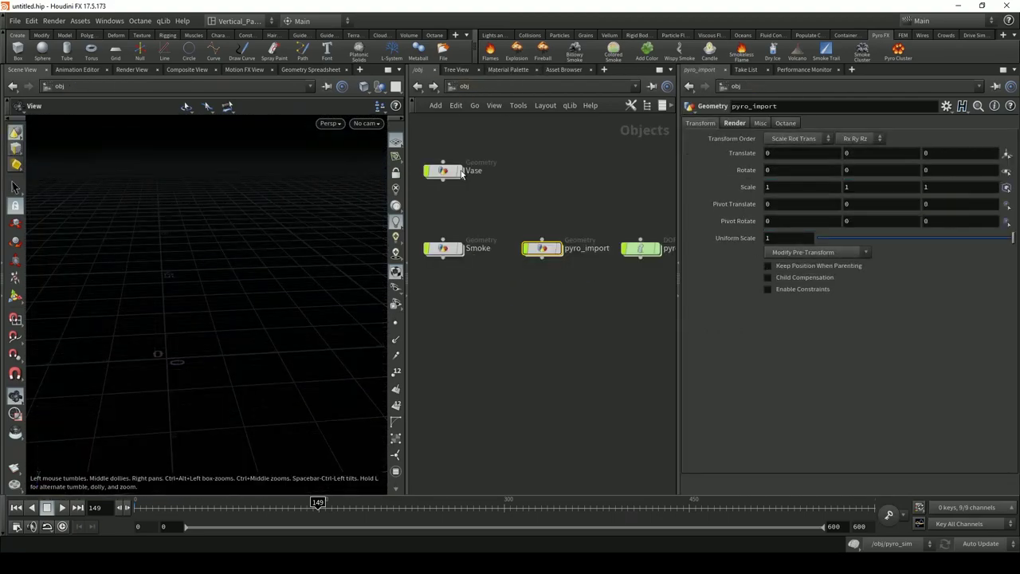
pyautogui.click(460, 171)
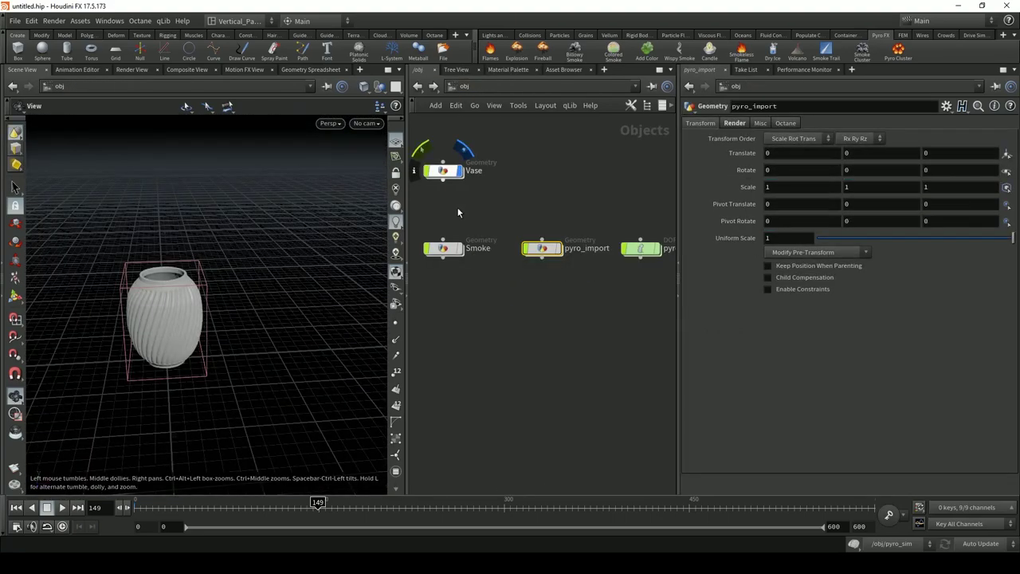
pyautogui.click(559, 248)
# Examine from close up and from outside how the cached smoke collides with the vase
pyautogui.moveTo(245, 291); pyautogui.dragTo(313, 351)
pyautogui.scroll(5, 221, 298)
pyautogui.moveTo(217, 282); pyautogui.dragTo(220, 253)
pyautogui.scroll(5, 160, 311)
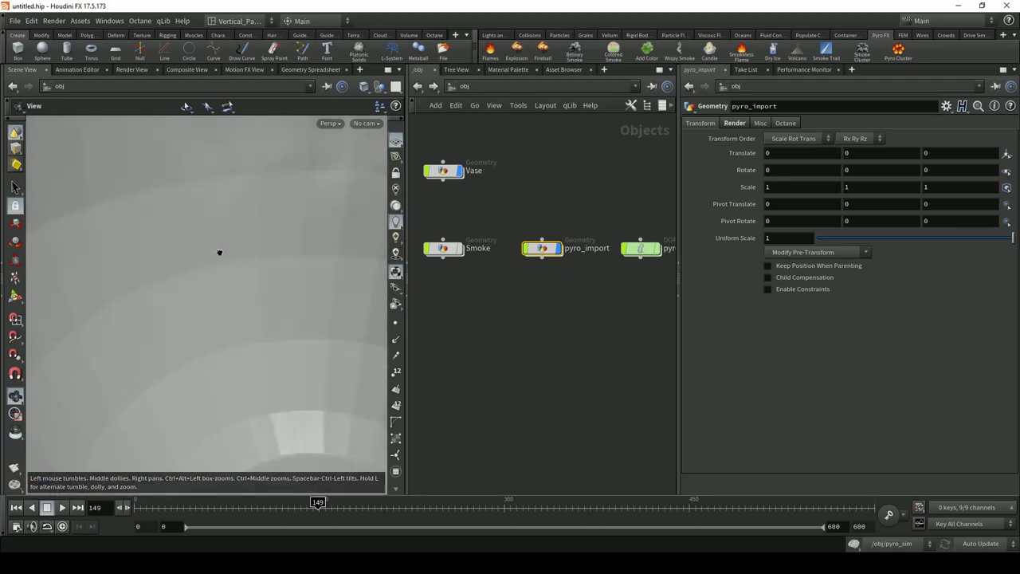
pyautogui.moveTo(183, 286); pyautogui.dragTo(141, 335)
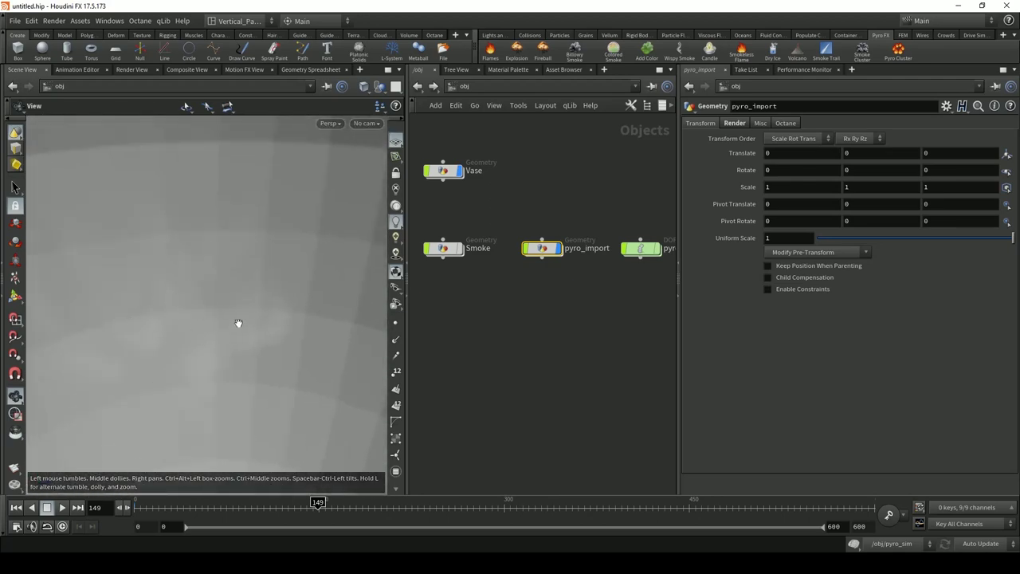
pyautogui.moveTo(238, 323); pyautogui.dragTo(218, 300)
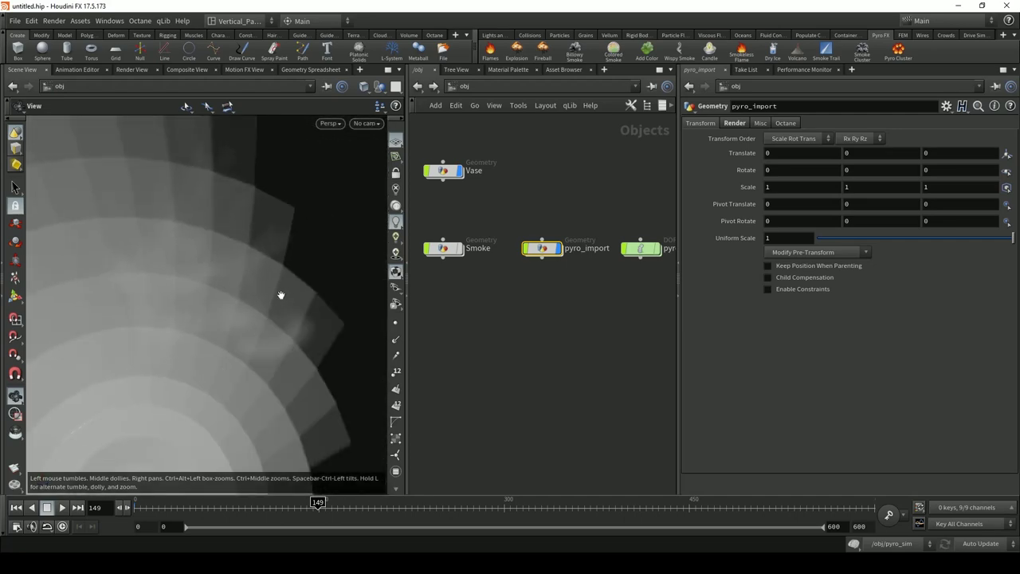
pyautogui.moveTo(280, 295); pyautogui.dragTo(250, 294)
pyautogui.scroll(-8, 248, 320)
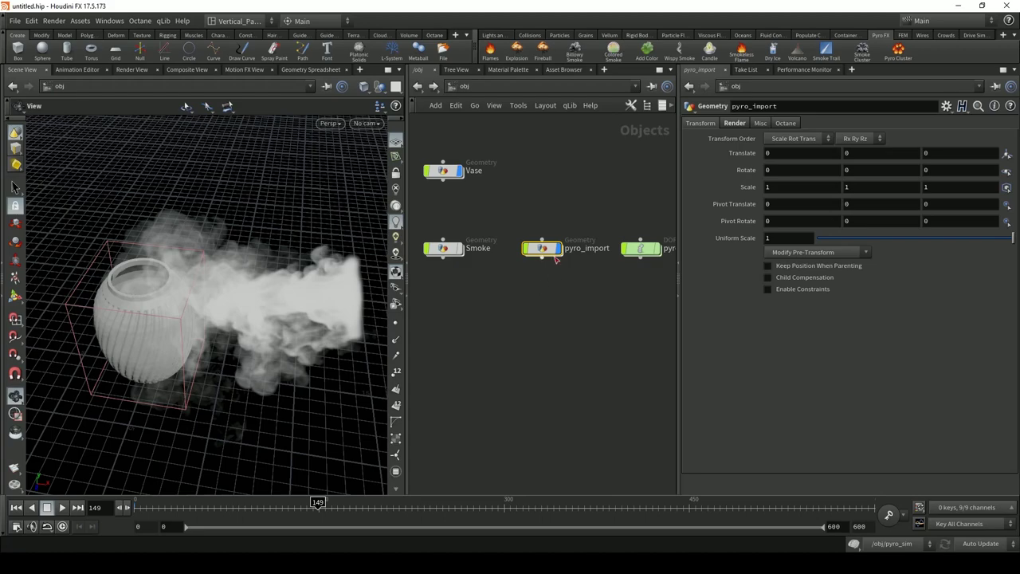
# Hide the Vase and pyro_import objects and add a new Geometry object beneath the Smoke row
pyautogui.moveTo(561, 254)
pyautogui.press('Tab')
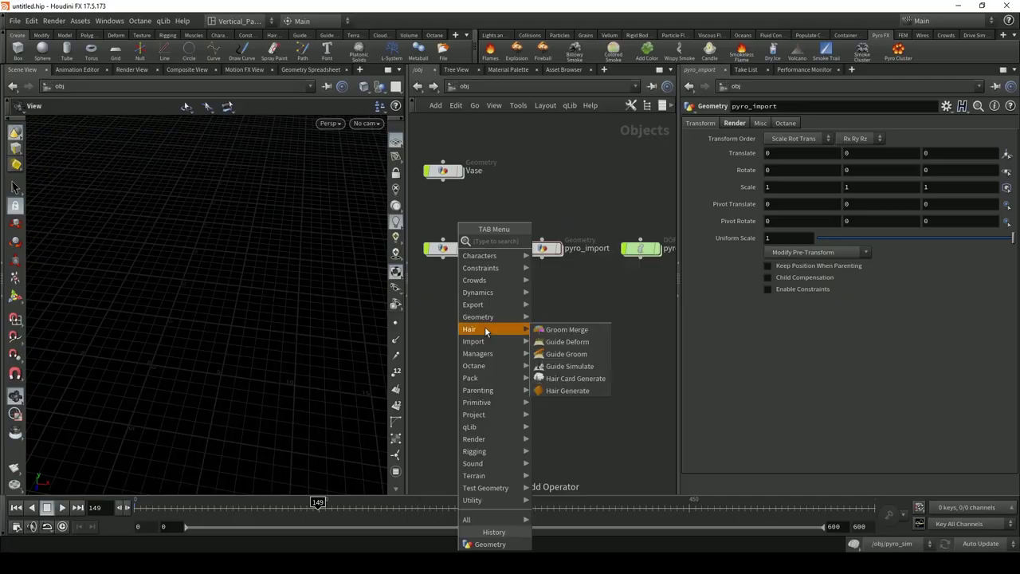
pyautogui.write('geo')
pyautogui.press('Return')
pyautogui.click(491, 338)
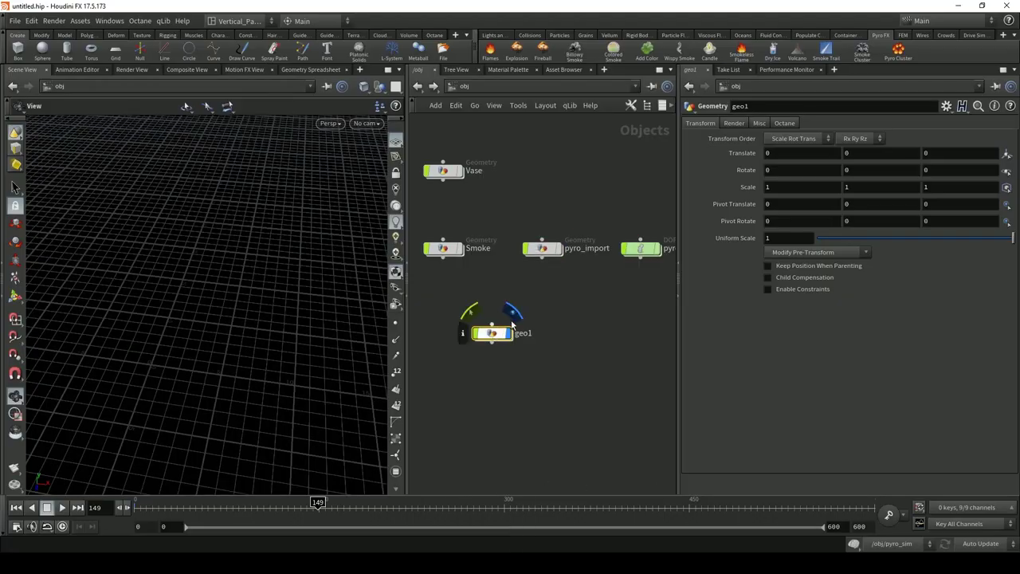
# Rename the new geometry object to Particles and align it under the Smoke object
pyautogui.doubleClick(522, 333)
pyautogui.write('Par')
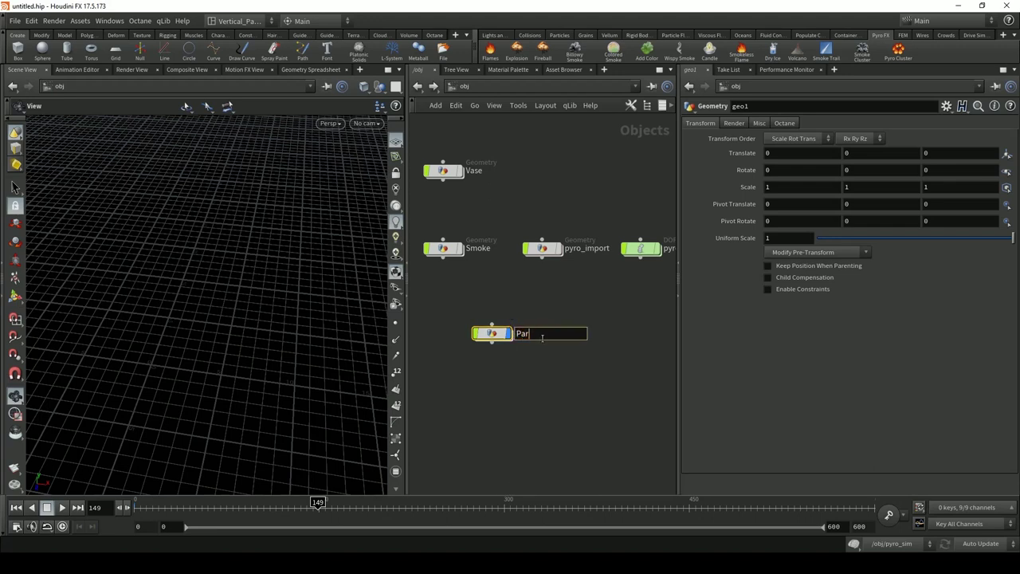
pyautogui.write('ticles')
pyautogui.press('Return')
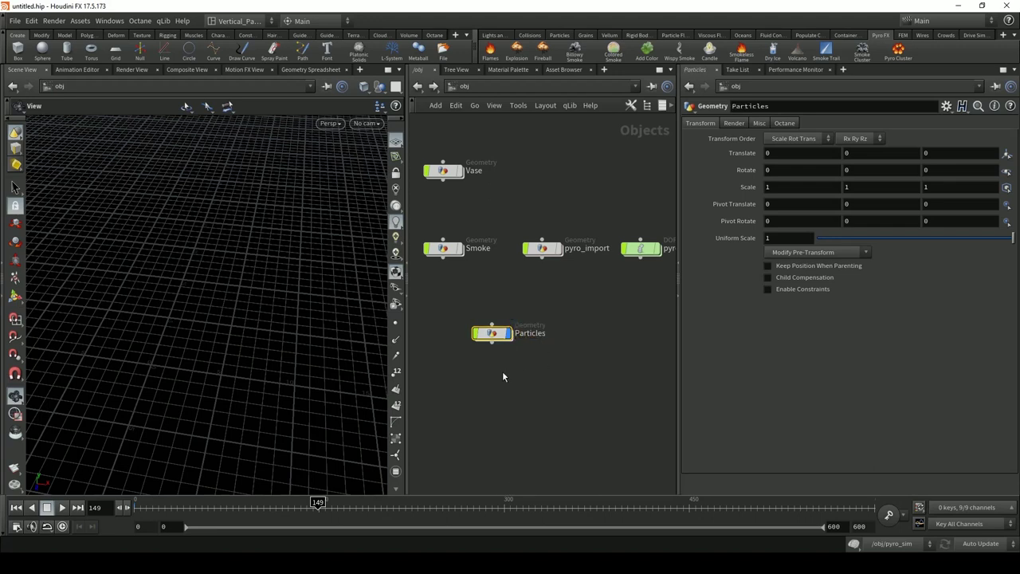
pyautogui.moveTo(476, 339); pyautogui.dragTo(463, 340)
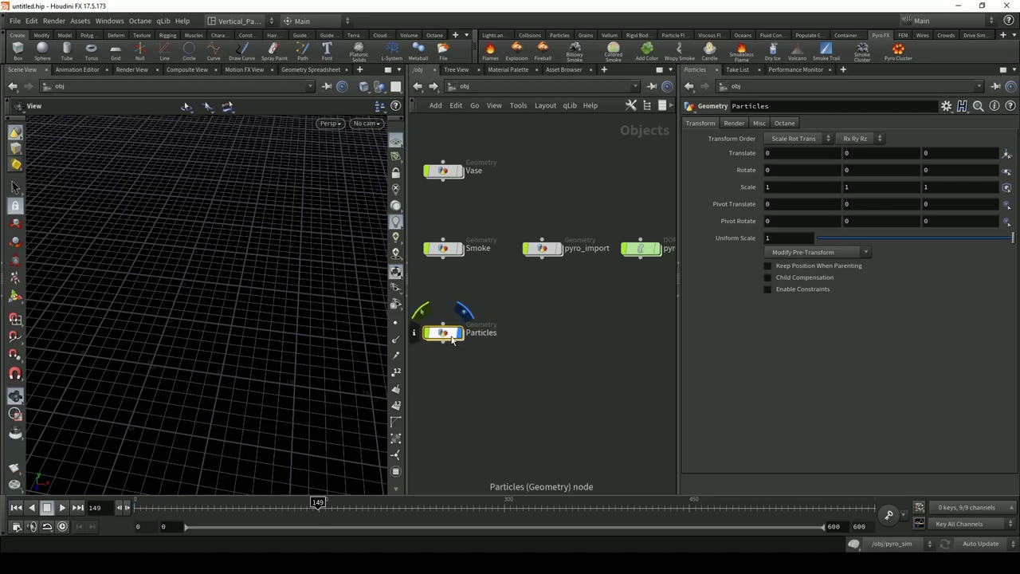
# Add a POP Network inside the Particles object, enter it and rewind the timeline to frame 0
pyautogui.doubleClick(456, 342)
pyautogui.press('Tab')
pyautogui.write('popn')
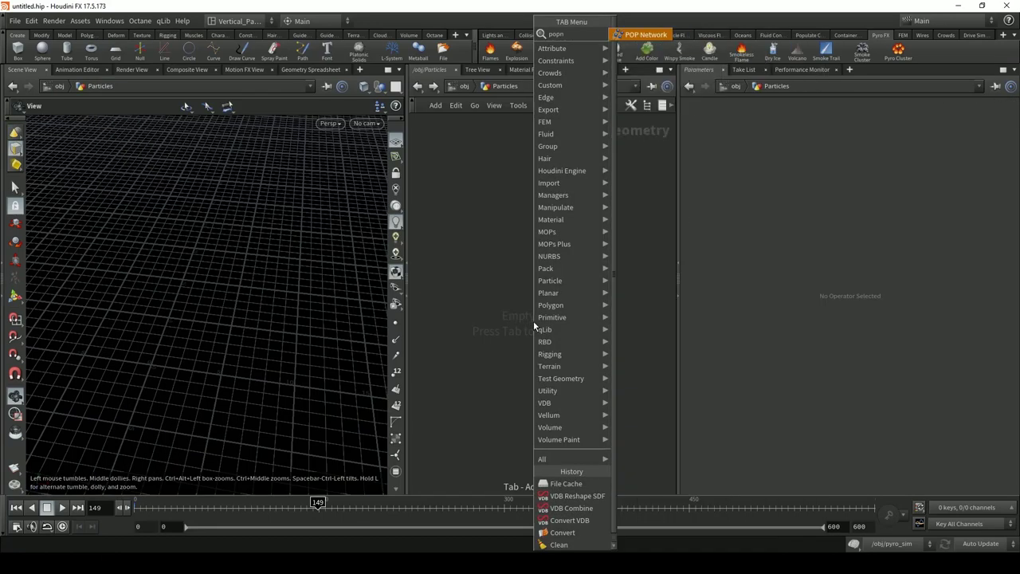
pyautogui.press('Return')
pyautogui.click(533, 322)
pyautogui.doubleClick(533, 325)
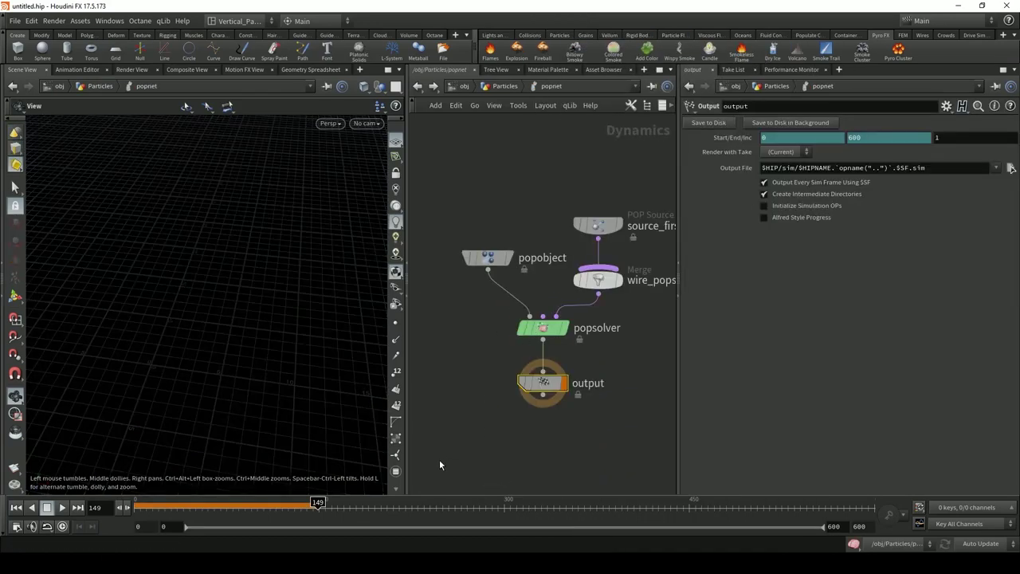
pyautogui.click(16, 507)
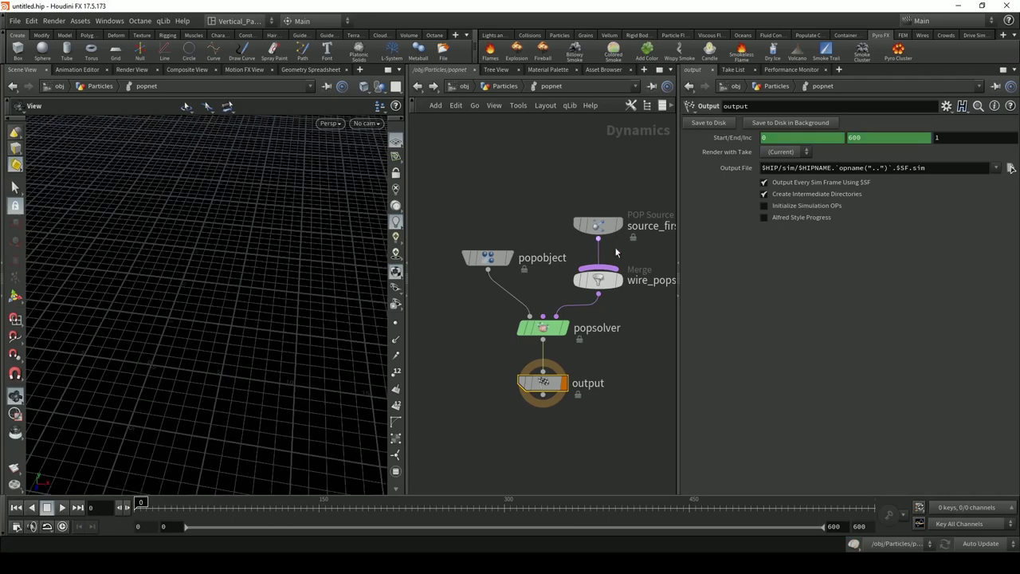
# Move popobject, popsolver and output away from the source branch and raise source_first_input to leave room above wire_pops_into_here
pyautogui.moveTo(448, 199); pyautogui.dragTo(569, 450)
pyautogui.moveTo(540, 331); pyautogui.dragTo(493, 371)
pyautogui.moveTo(608, 373); pyautogui.dragTo(648, 365, button='middle')
pyautogui.scroll(-2, 590, 375)
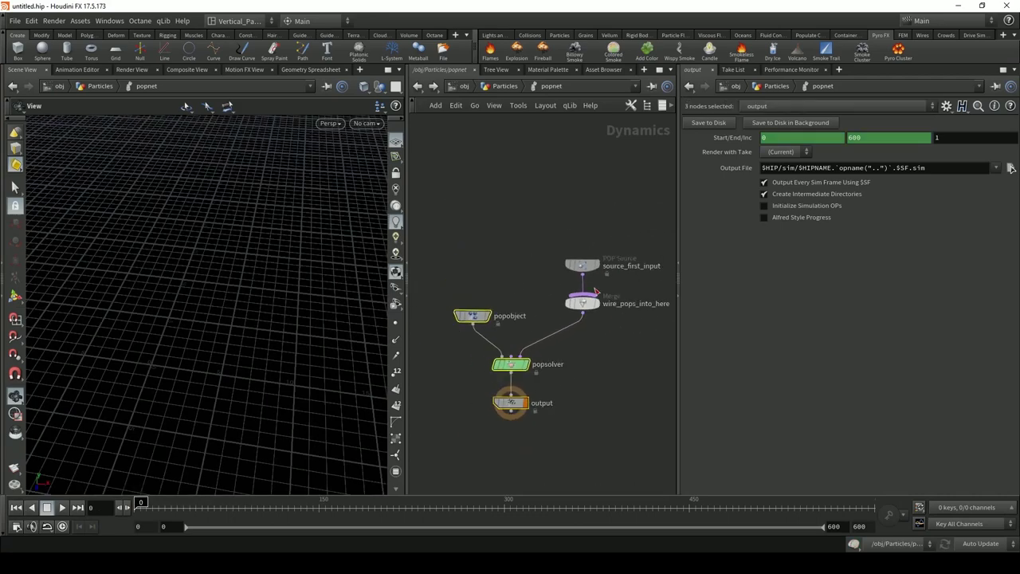
pyautogui.moveTo(581, 264); pyautogui.dragTo(582, 209)
pyautogui.click(583, 217)
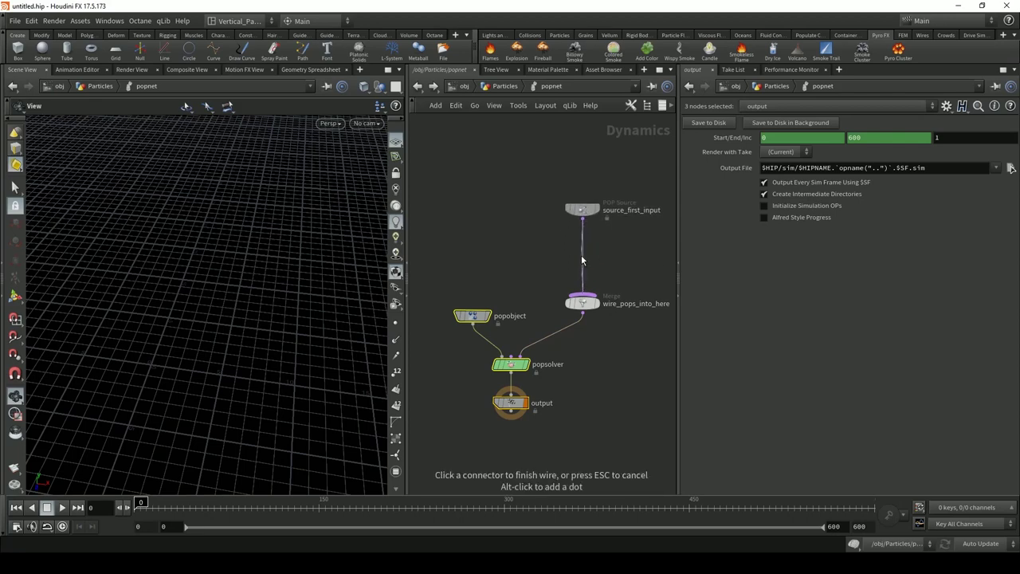
pyautogui.click(583, 294)
# Insert a POP Advect by Volumes node between source_first_input and wire_pops_into_here
pyautogui.press('Tab')
pyautogui.write('pop')
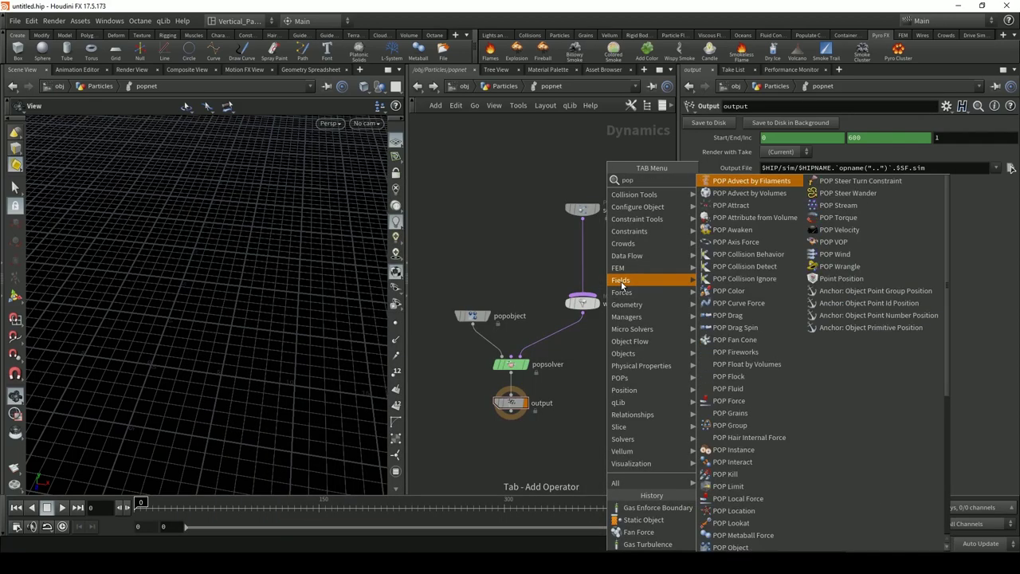
pyautogui.write(' adve')
pyautogui.press('Down')
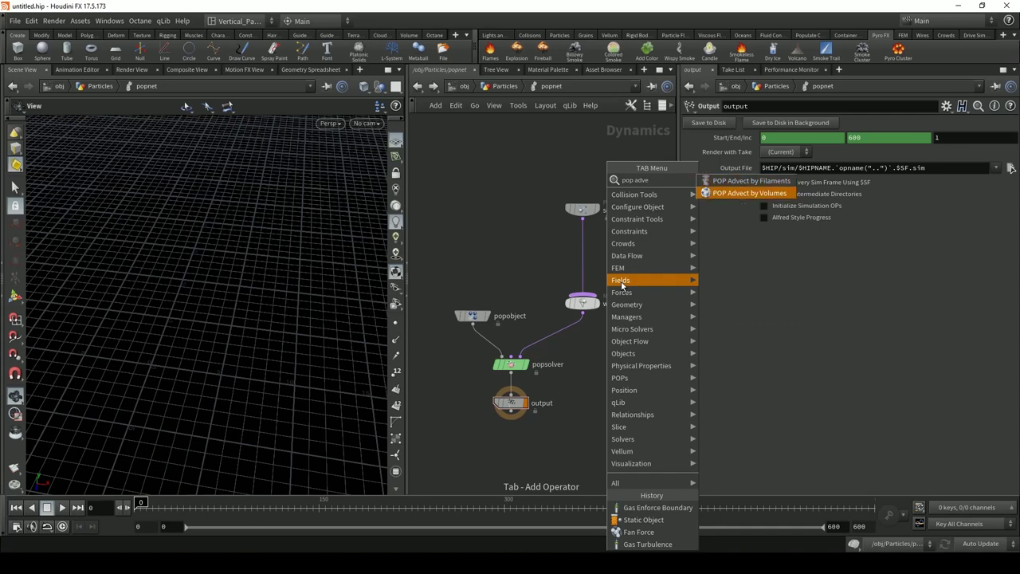
pyautogui.press('Return')
pyautogui.click(583, 245)
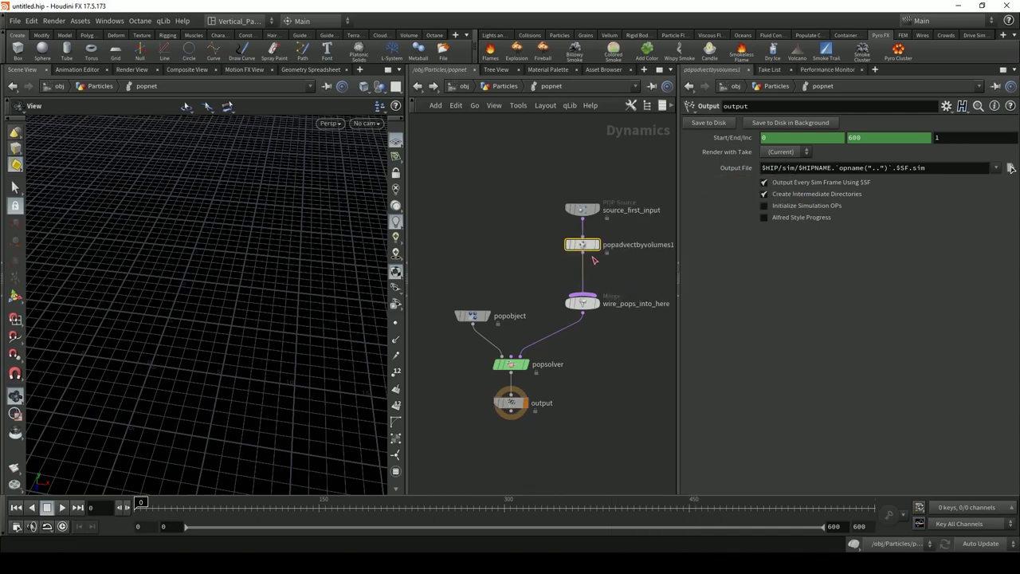
pyautogui.moveTo(590, 249)
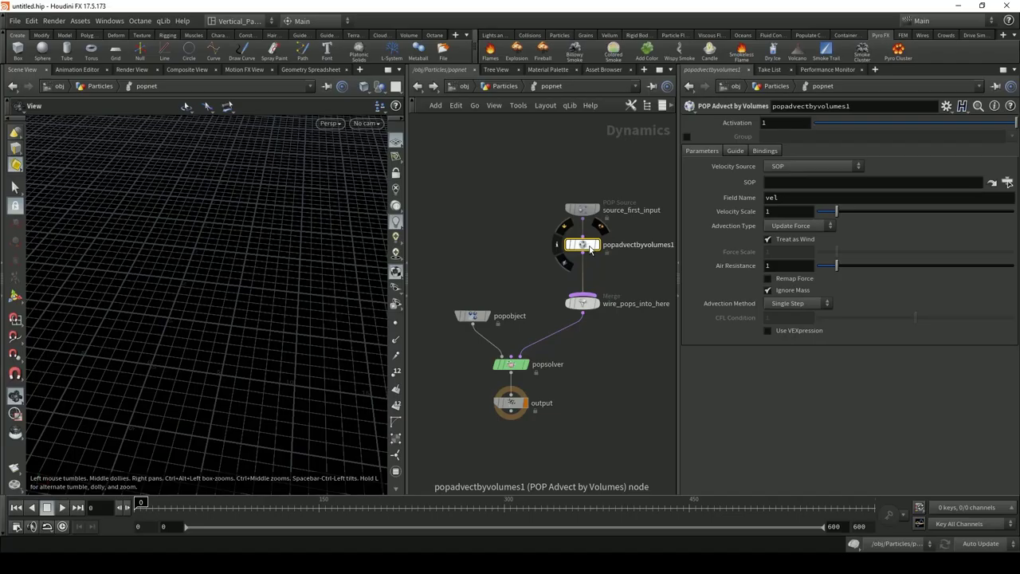
# Inside the pyro_import object, add a Null below filecache1, wire it to the cache and make it the displayed node
pyautogui.click(462, 86)
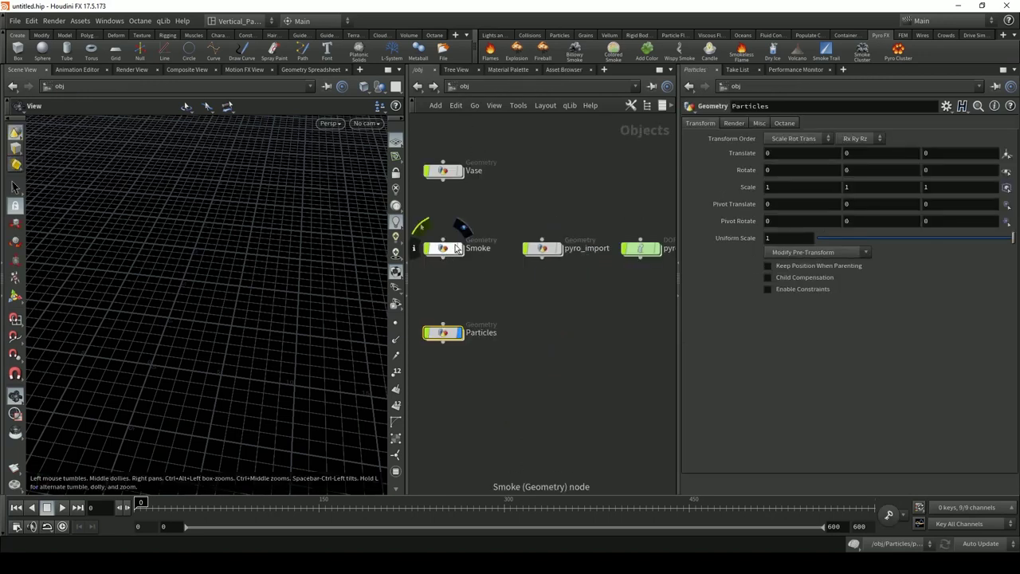
pyautogui.doubleClick(550, 250)
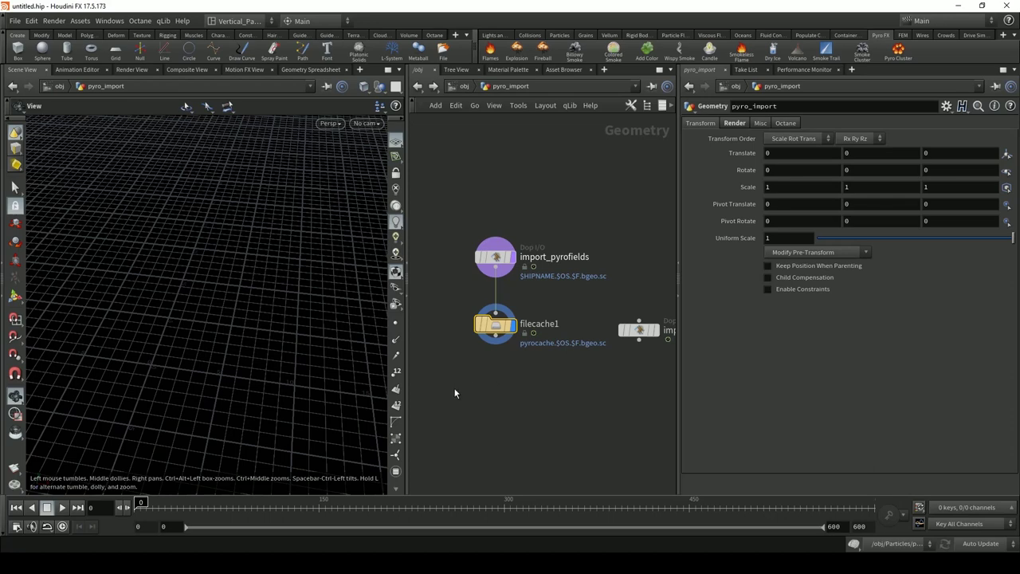
pyautogui.press('Tab')
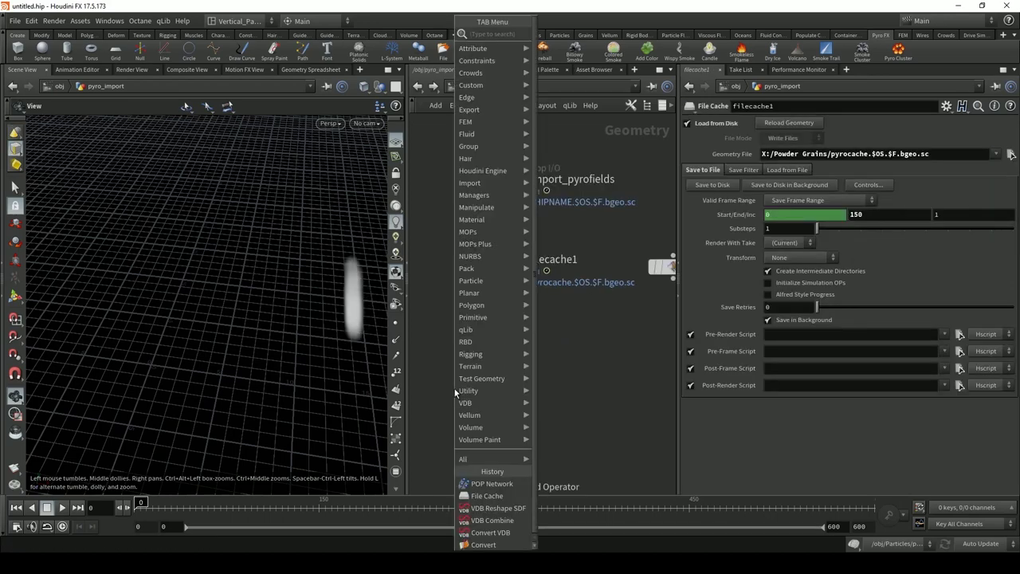
pyautogui.write('NULL')
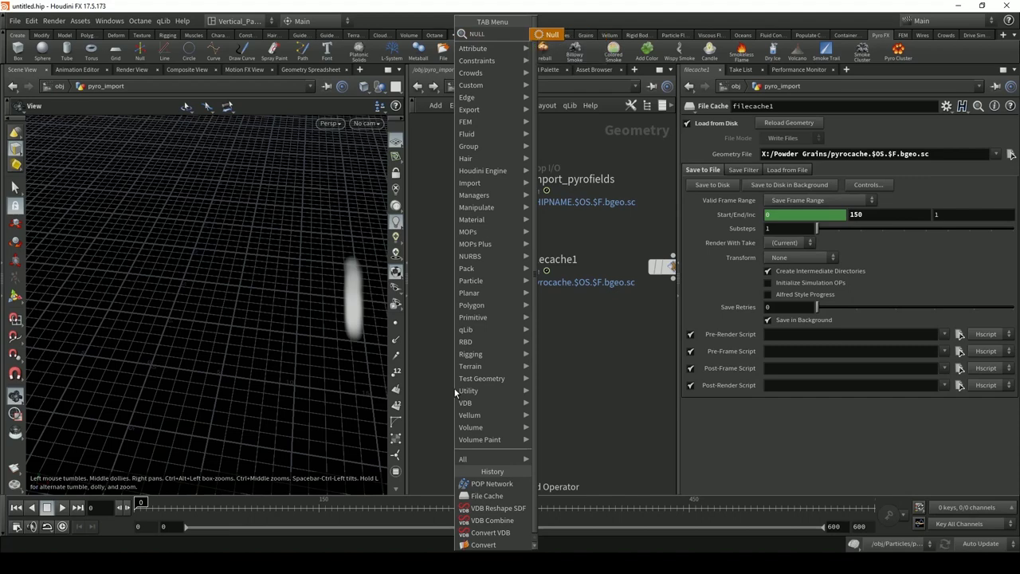
pyautogui.press('Return')
pyautogui.click(453, 388)
pyautogui.moveTo(457, 389); pyautogui.dragTo(506, 337)
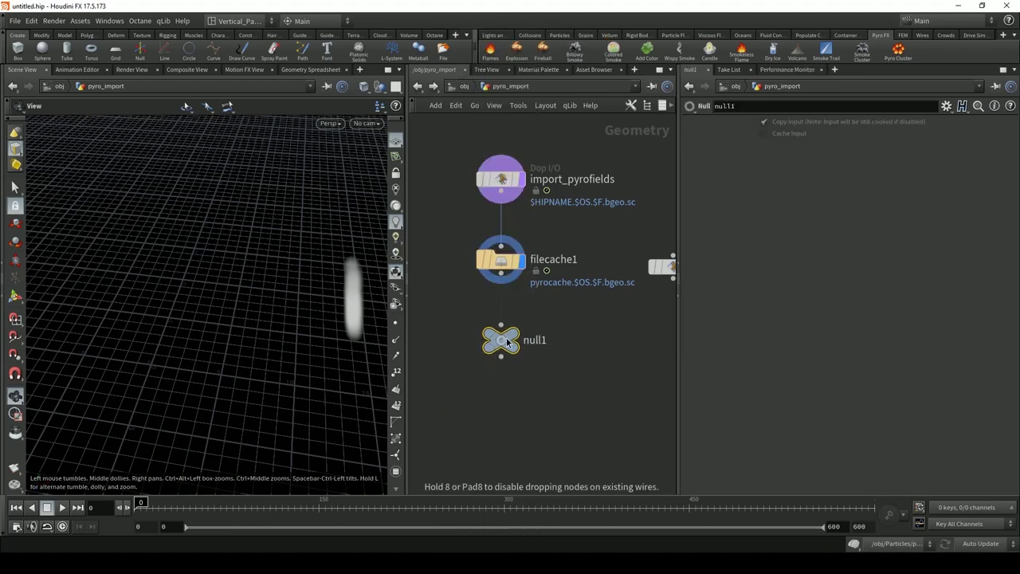
pyautogui.moveTo(501, 278); pyautogui.dragTo(506, 335)
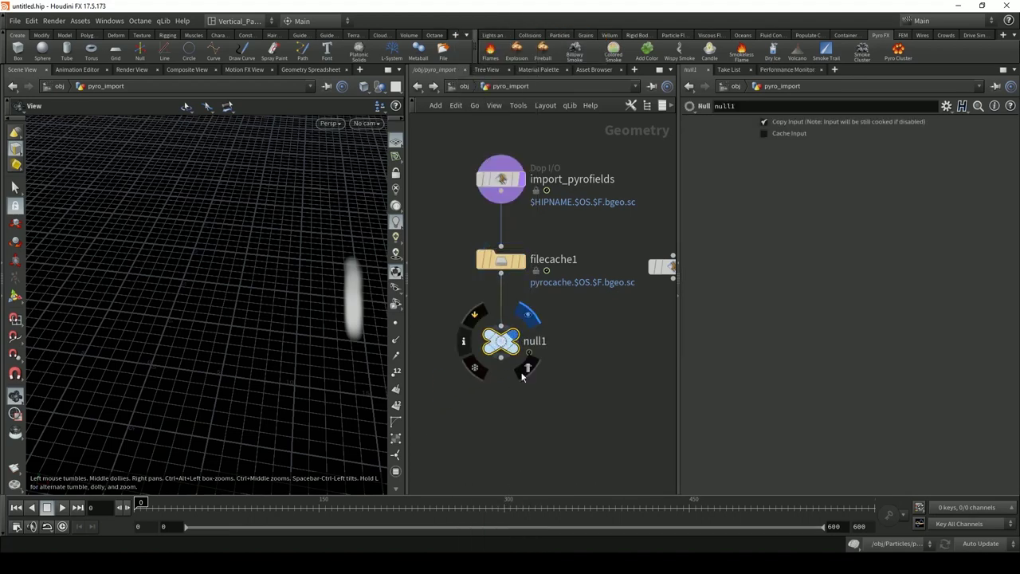
# Rename the new null node to Pyro_OUT
pyautogui.doubleClick(535, 341)
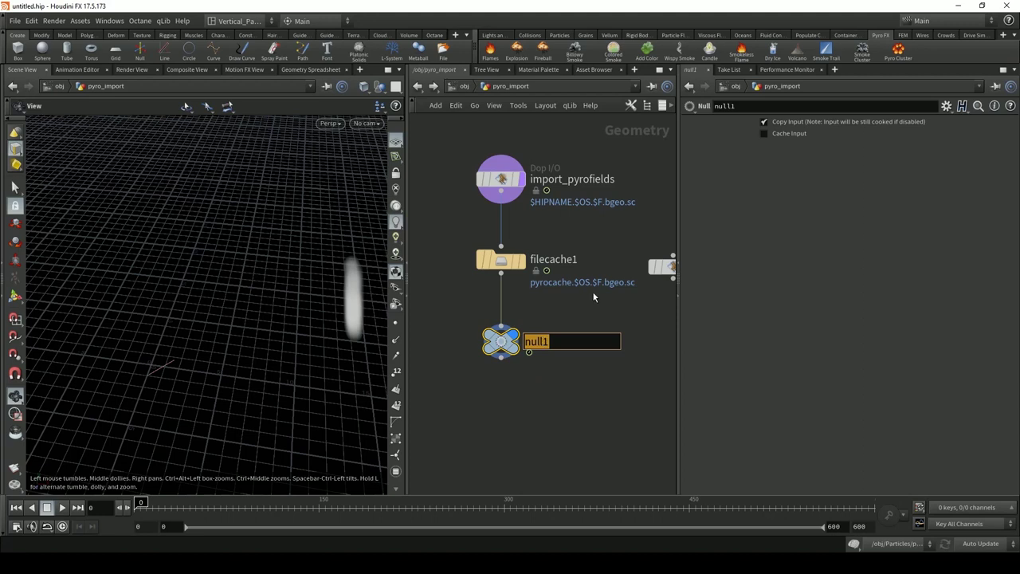
pyautogui.write('Smok')
pyautogui.press('BackSpace')
pyautogui.press('BackSpace')
pyautogui.write('Pyro_O')
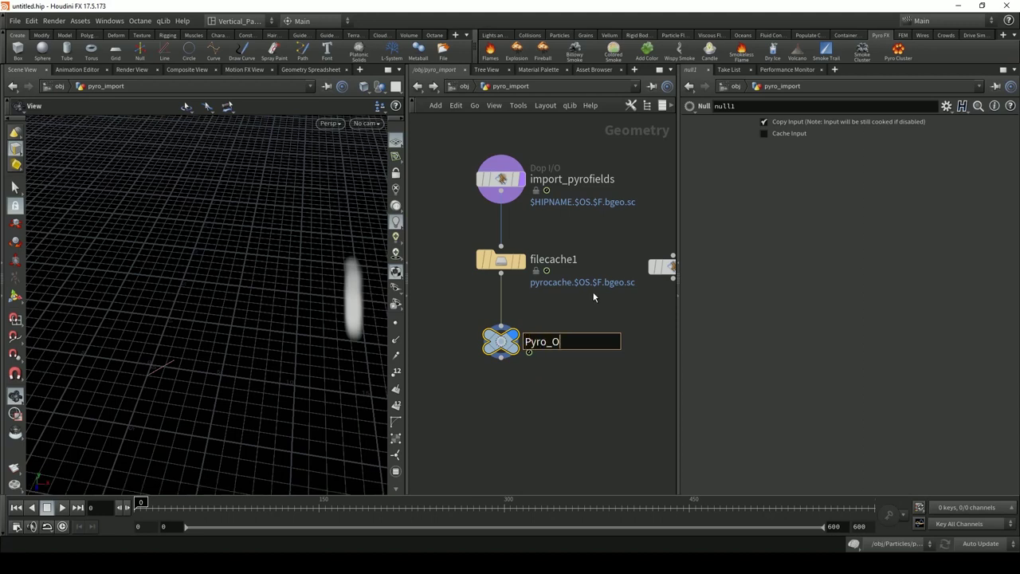
pyautogui.write('UT')
pyautogui.press('Return')
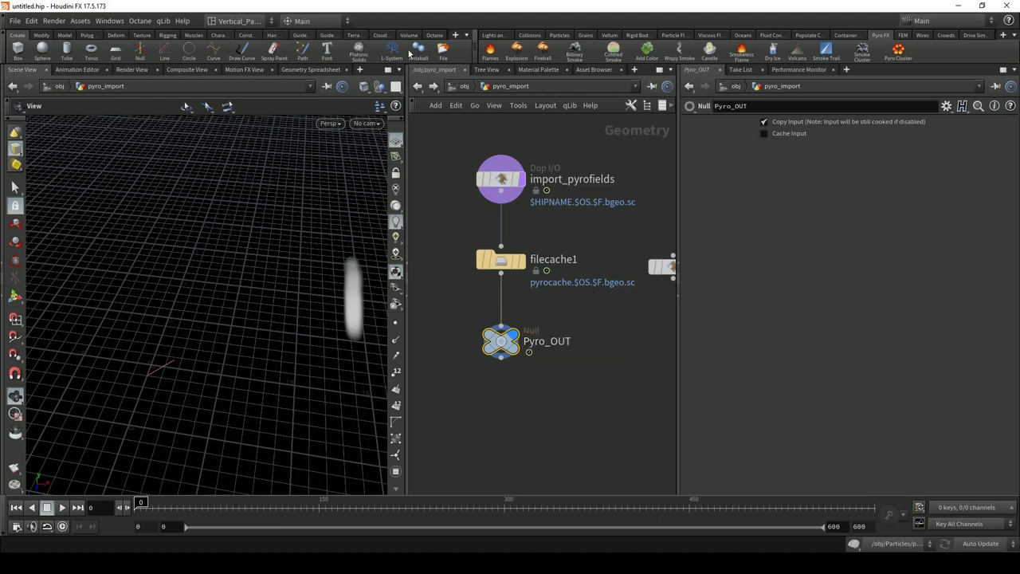
# Return to the popnet inside the Particles object and choose SOP as the velocity source of popadvectbyvolumes1
pyautogui.click(463, 86)
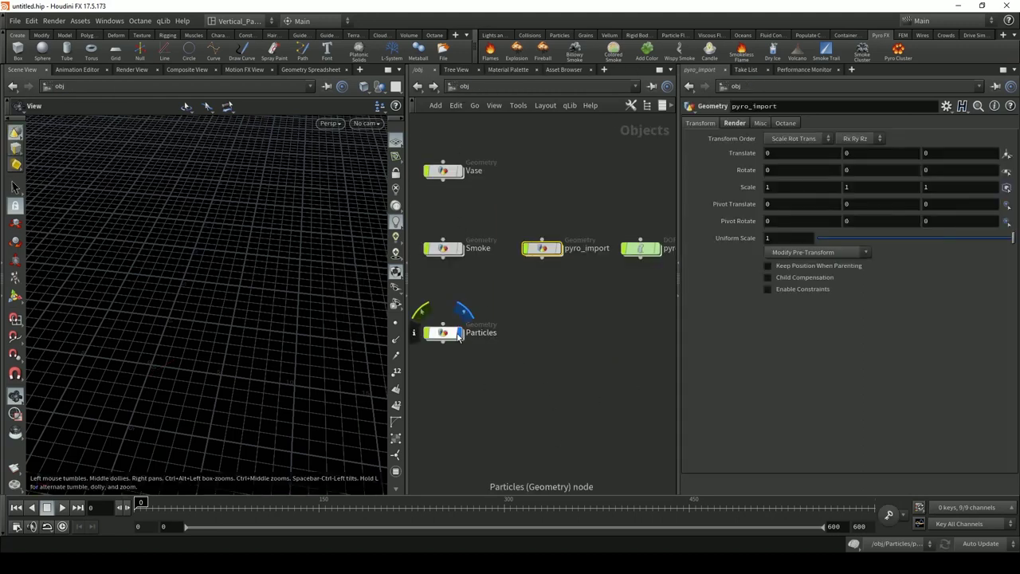
pyautogui.moveTo(451, 337); pyautogui.dragTo(504, 326)
pyautogui.doubleClick(504, 325)
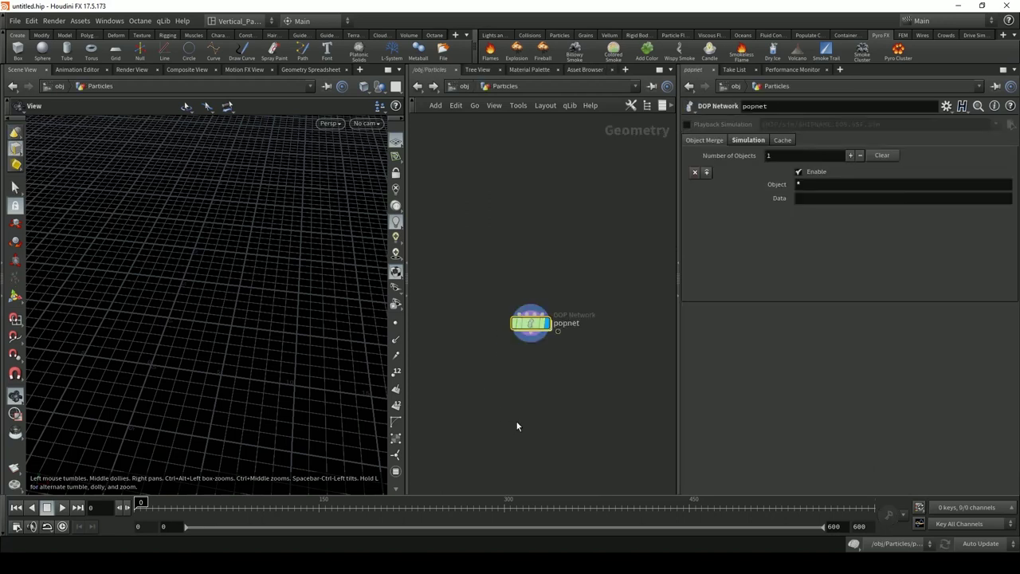
pyautogui.doubleClick(529, 320)
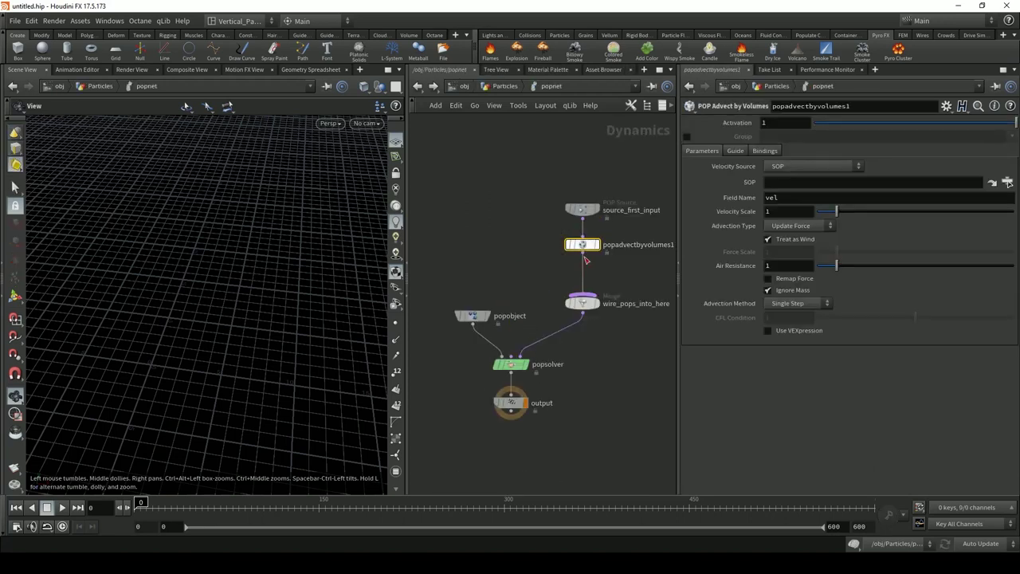
pyautogui.click(801, 167)
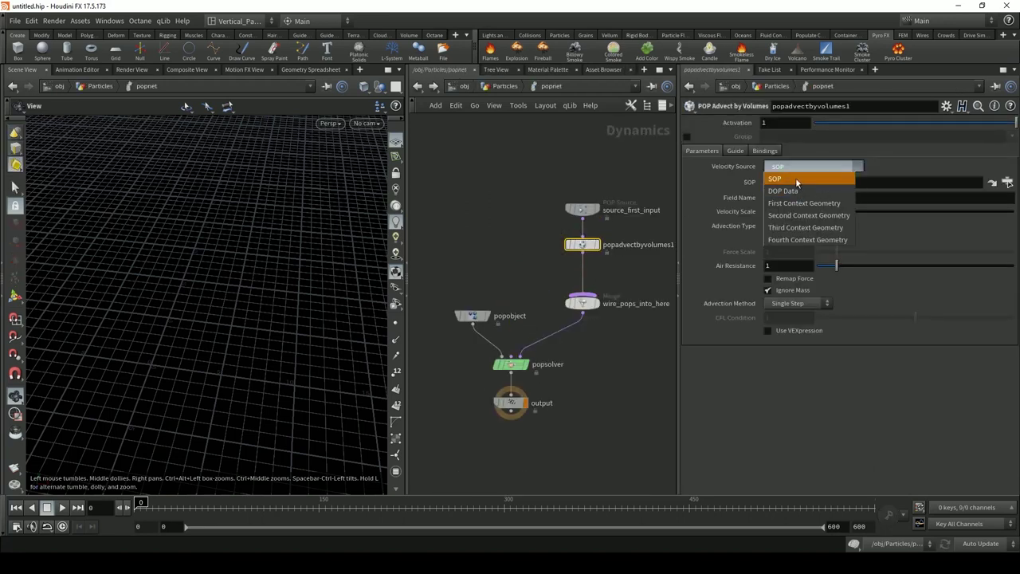
pyautogui.click(821, 178)
# Set the SOP of popadvectbyvolumes1 to /obj/Smoke/OUT_density and its advection type to Update Velocity
pyautogui.click(1007, 183)
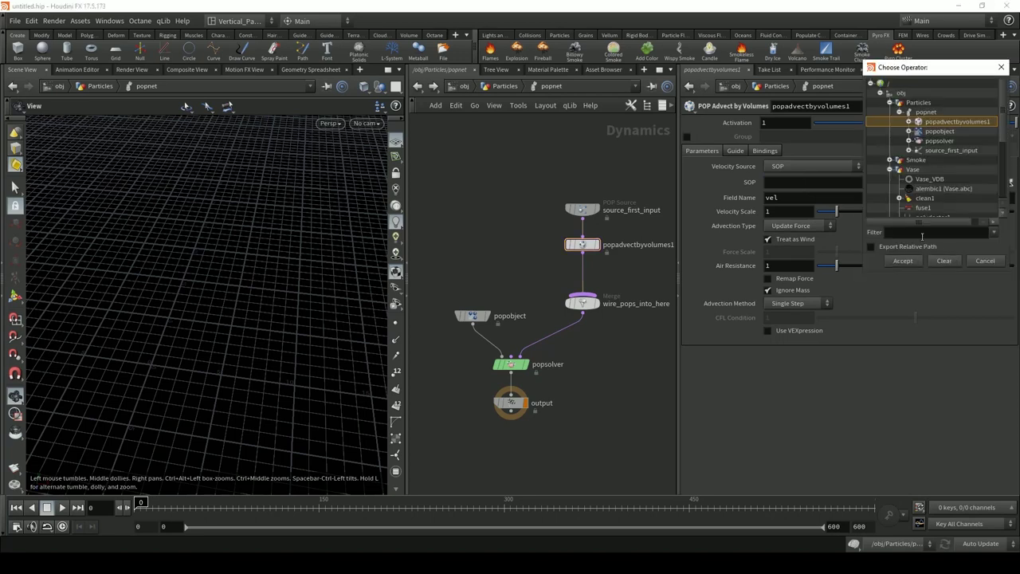
pyautogui.click(892, 113)
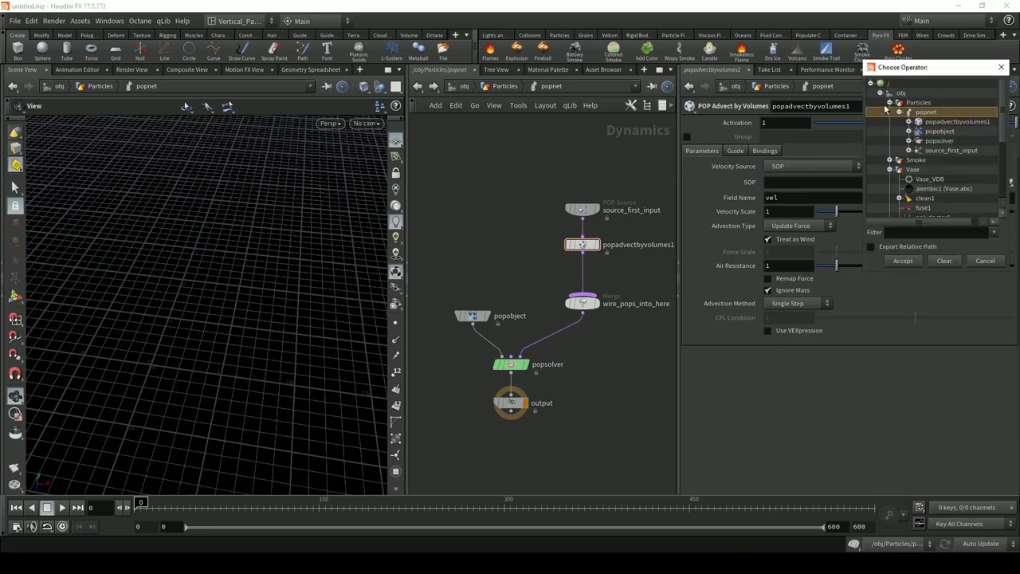
pyautogui.click(884, 104)
pyautogui.click(890, 160)
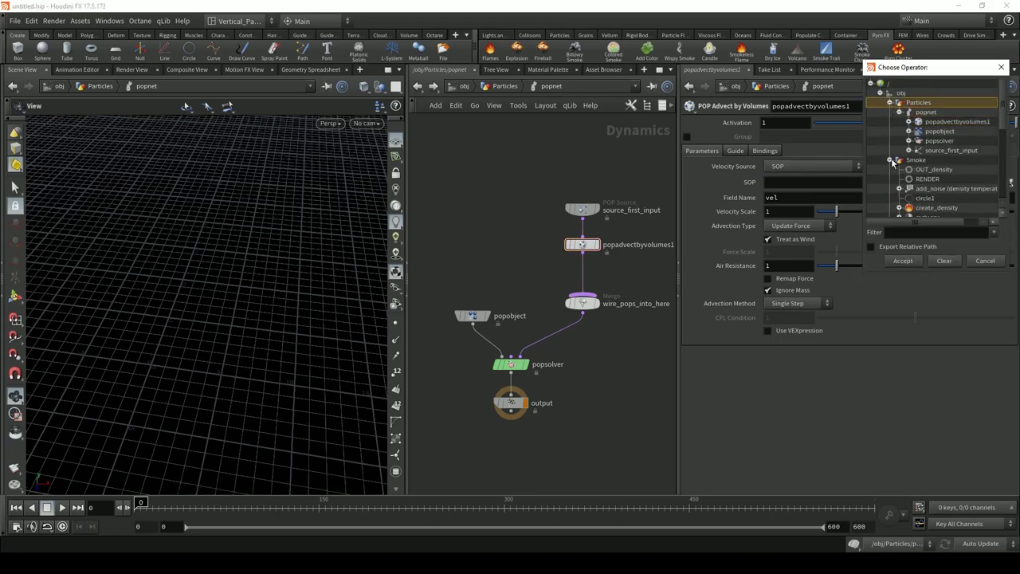
pyautogui.scroll(-3, 927, 180)
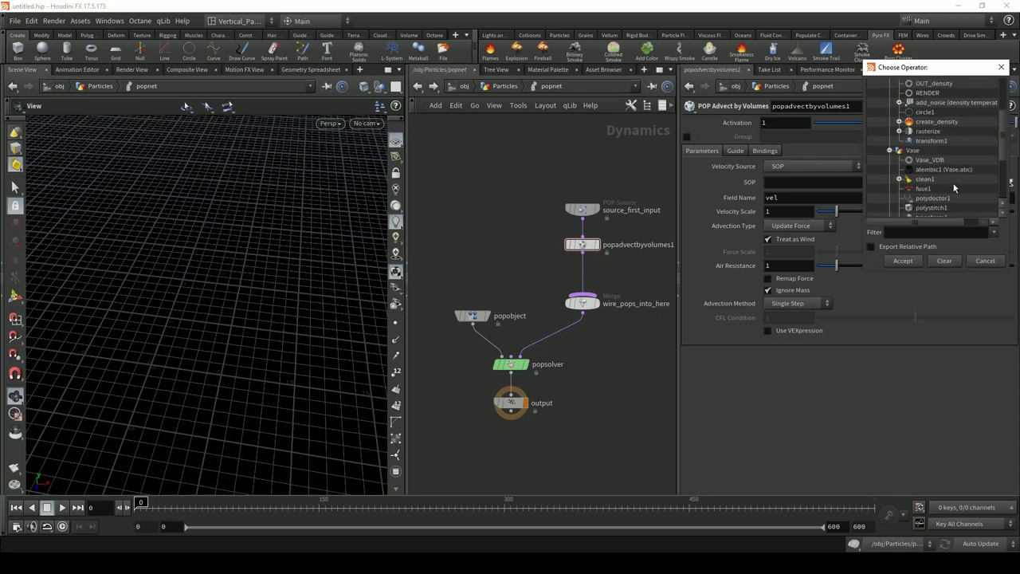
pyautogui.scroll(3, 942, 166)
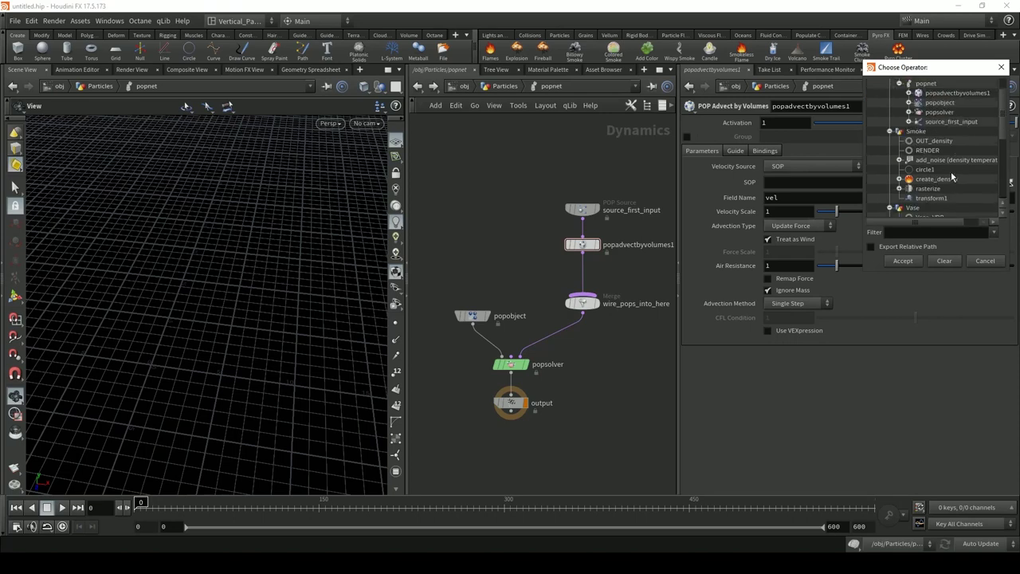
pyautogui.click(929, 140)
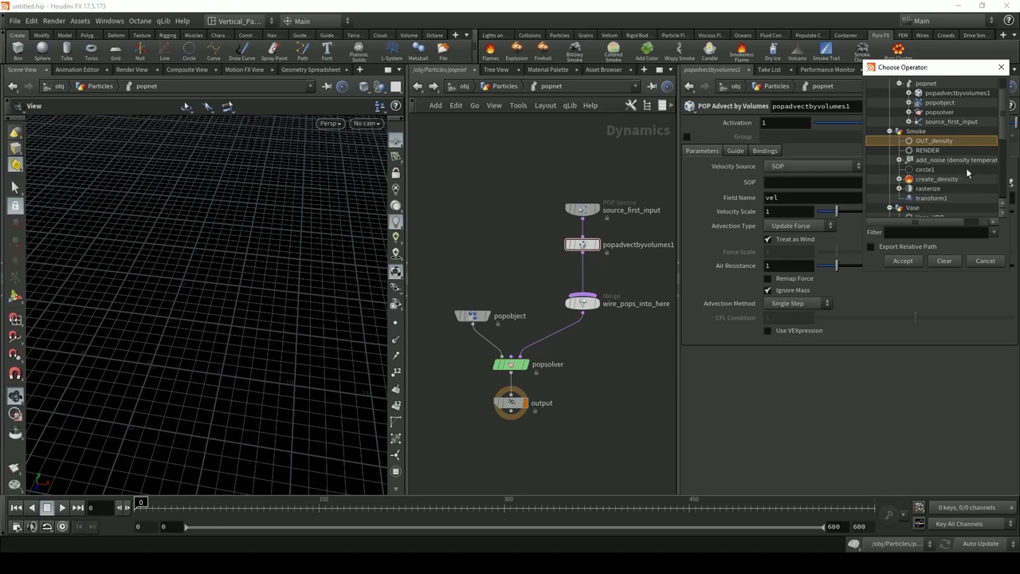
pyautogui.click(948, 158)
pyautogui.click(934, 141)
pyautogui.doubleClick(945, 142)
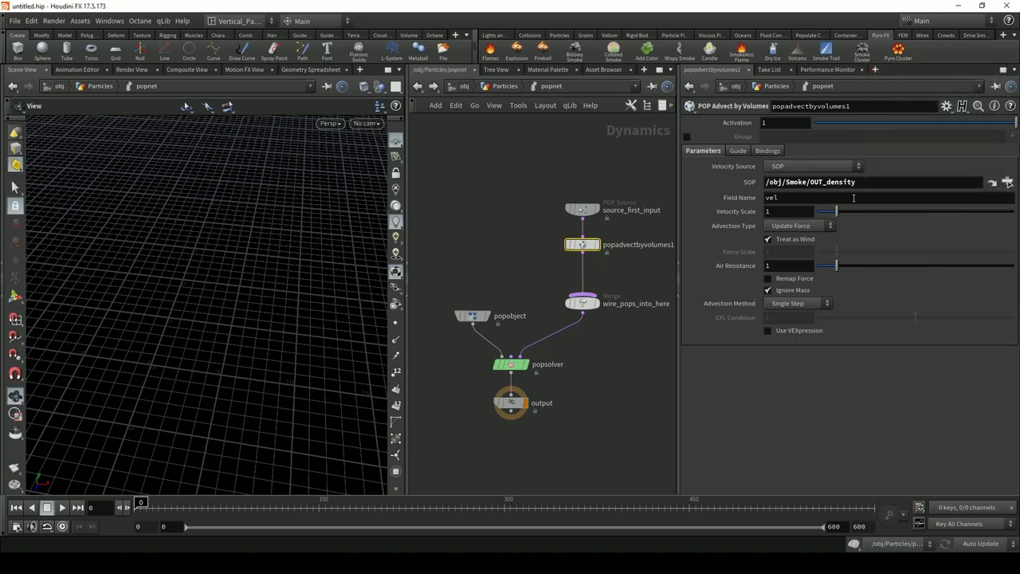
pyautogui.click(827, 225)
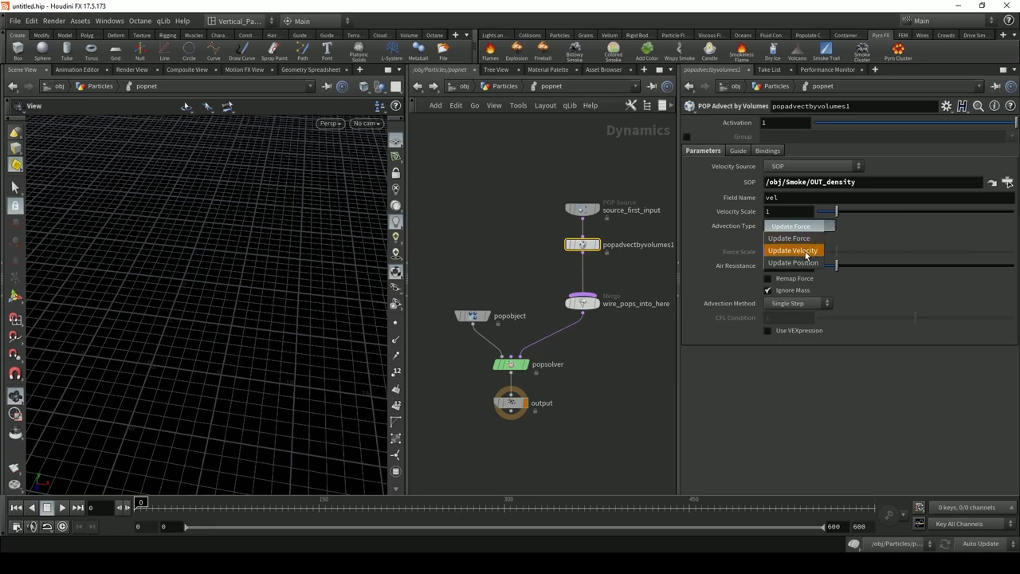
pyautogui.click(805, 252)
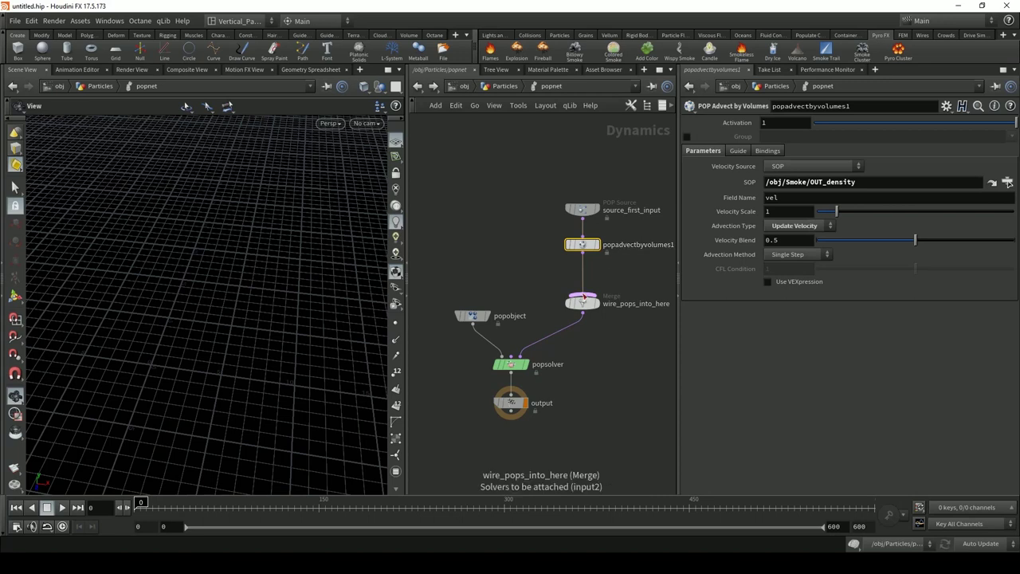
# Open the birth settings of source_first_input and inspect the scene around the grid origin
pyautogui.click(588, 209)
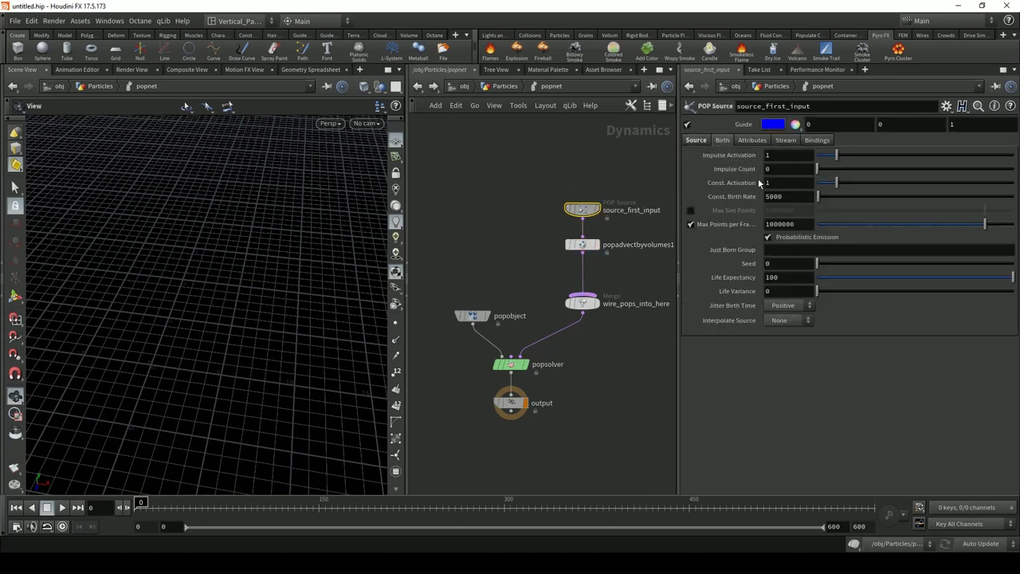
pyautogui.moveTo(234, 342); pyautogui.dragTo(266, 354)
pyautogui.scroll(-4, 257, 360)
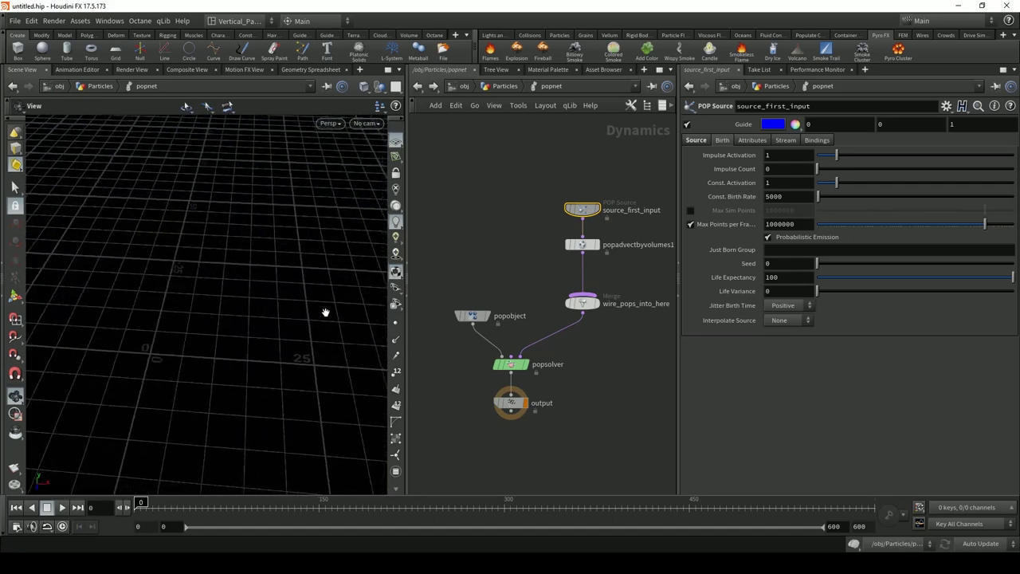
pyautogui.moveTo(236, 298); pyautogui.dragTo(156, 334)
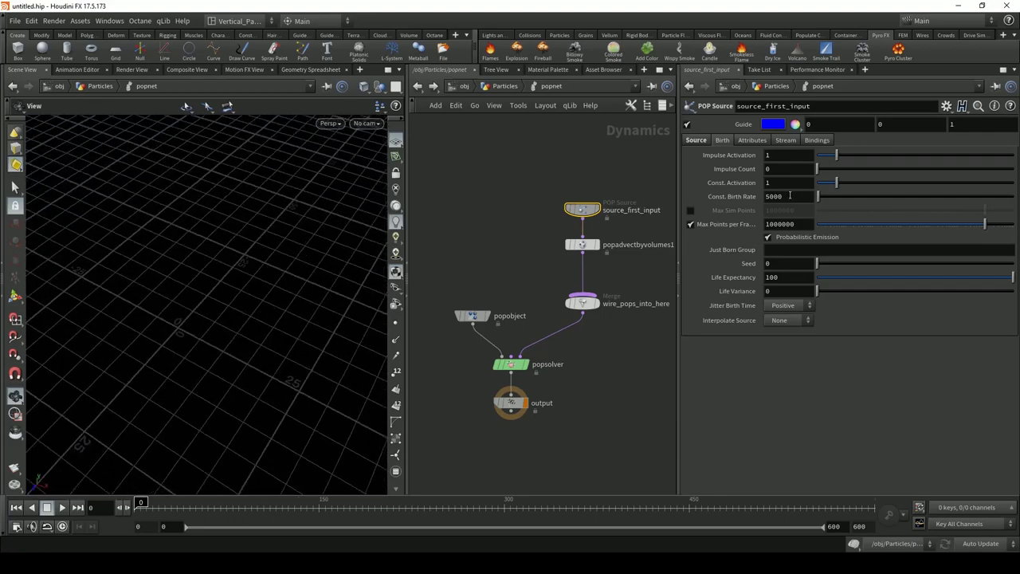
pyautogui.moveTo(239, 327)
pyautogui.mouseDown()
pyautogui.moveTo(261, 326)
pyautogui.moveTo(232, 333)
pyautogui.mouseUp()
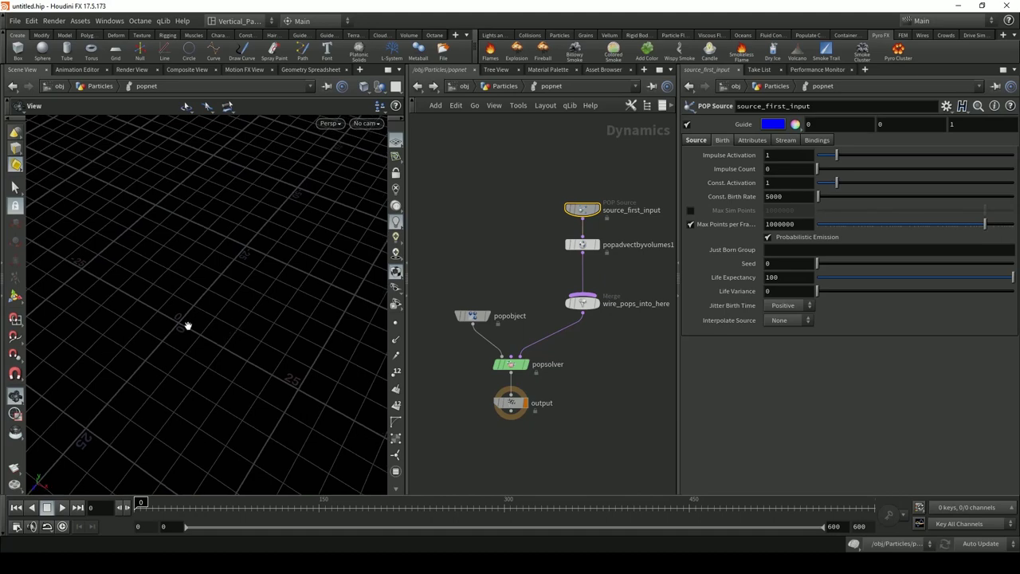
# Set the geometry source of source_first_input to Use Parameter Values
pyautogui.moveTo(189, 325); pyautogui.dragTo(203, 312, button='right')
pyautogui.moveTo(204, 312); pyautogui.dragTo(235, 302)
pyautogui.moveTo(235, 301); pyautogui.dragTo(255, 291, button='middle')
pyautogui.moveTo(256, 291); pyautogui.dragTo(286, 291)
pyautogui.moveTo(580, 211)
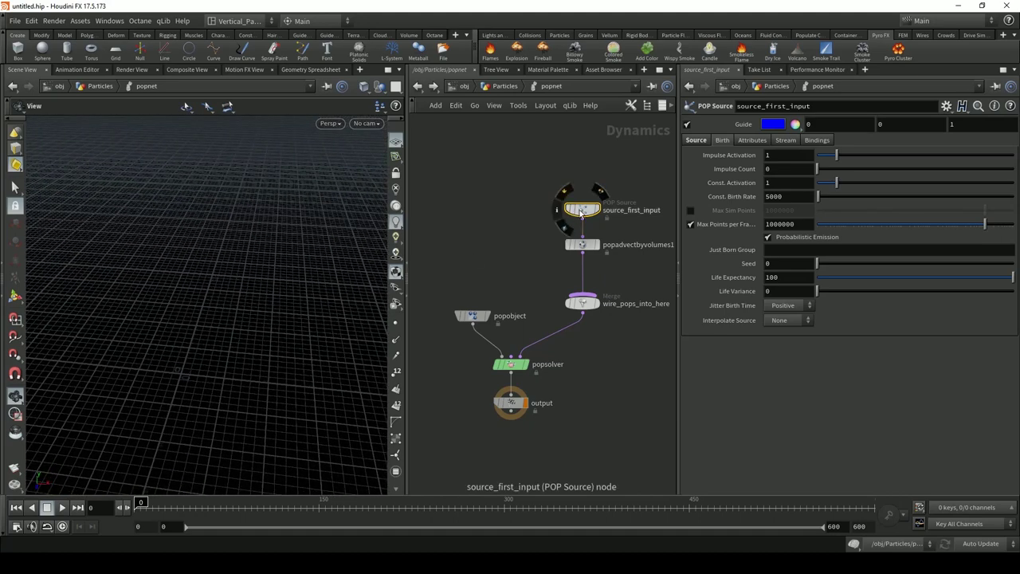
pyautogui.click(700, 141)
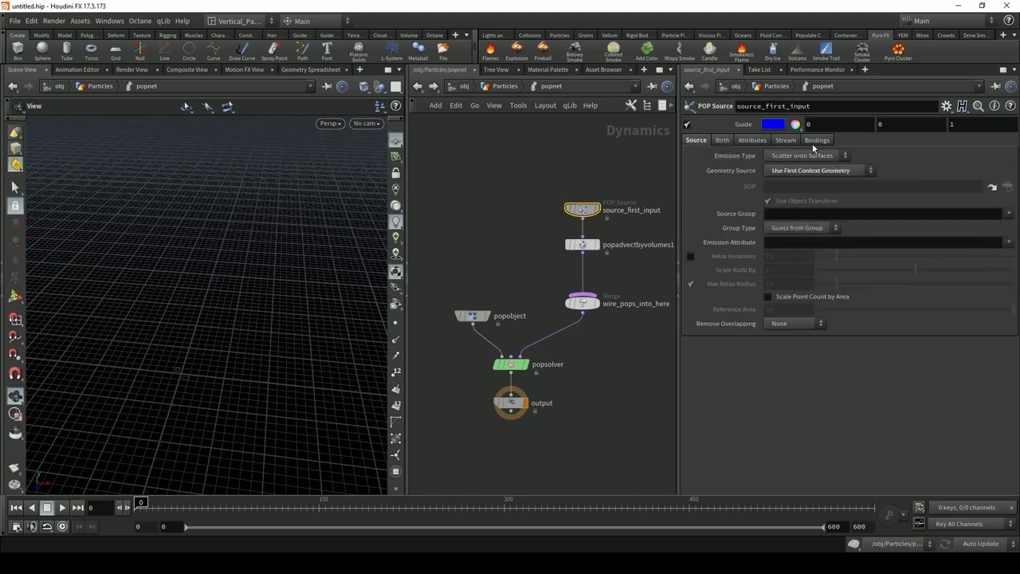
pyautogui.click(800, 172)
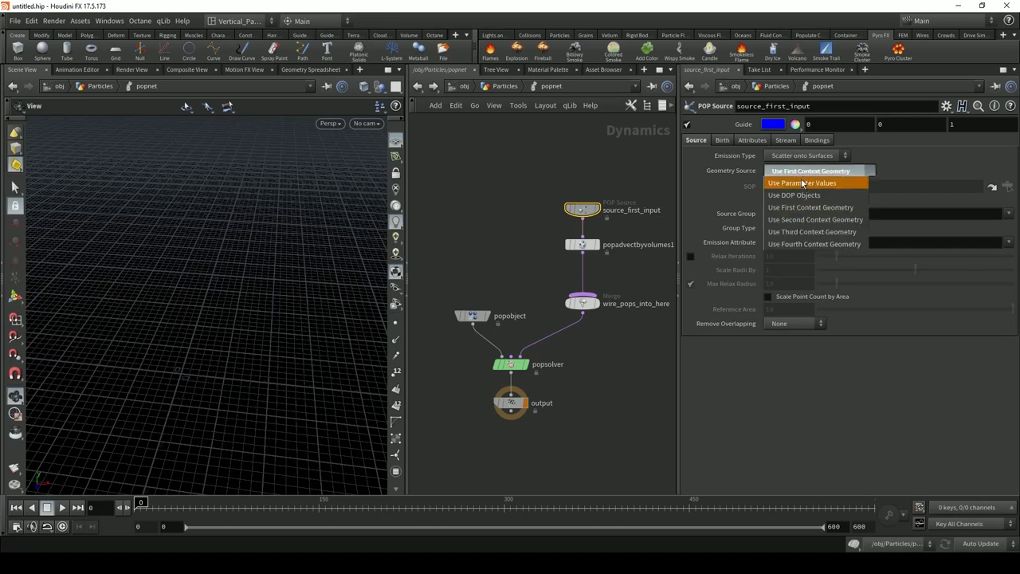
pyautogui.click(794, 195)
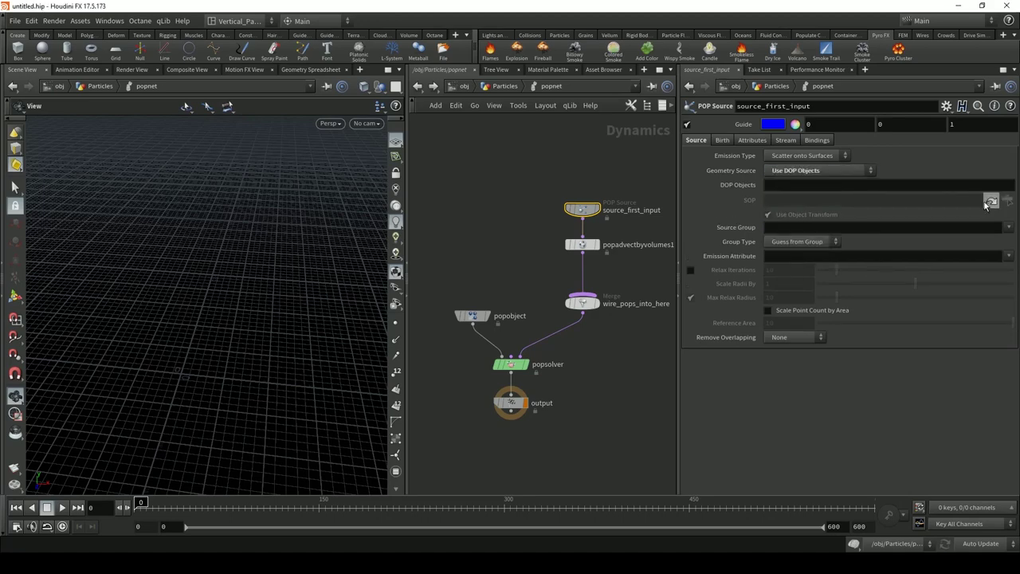
pyautogui.click(783, 172)
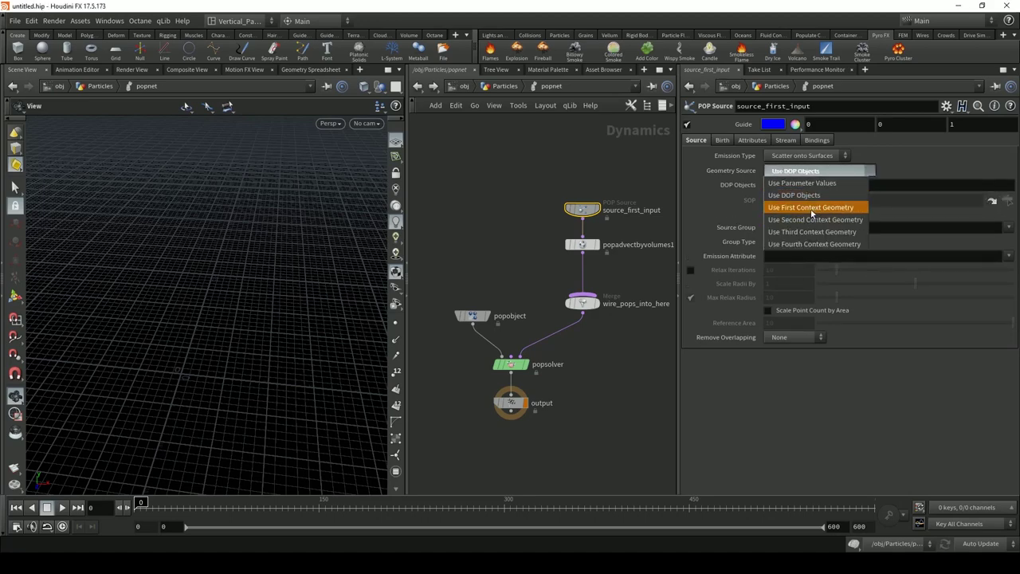
pyautogui.click(809, 184)
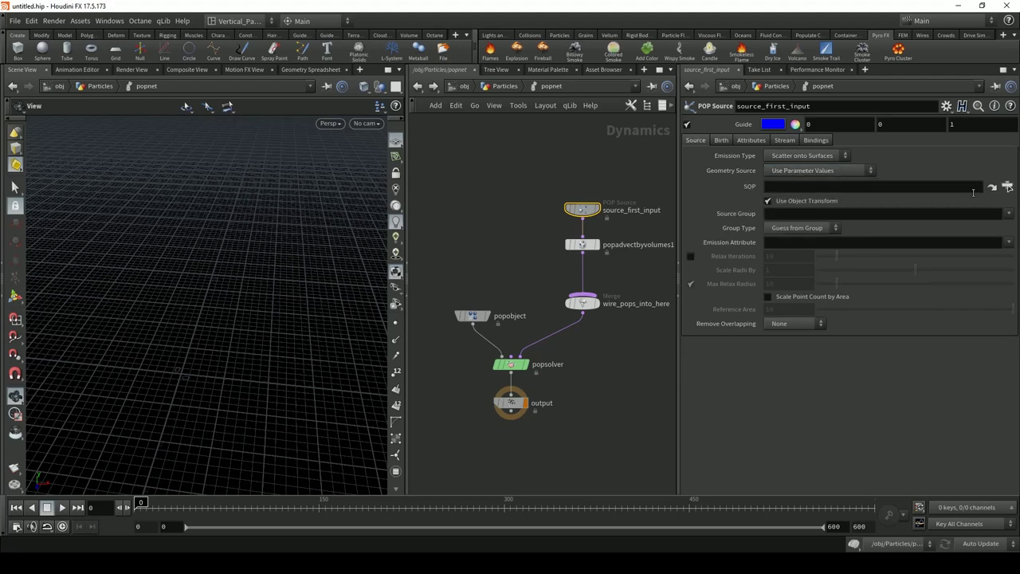
# Set the SOP of source_first_input to /obj/Smoke/circle1
pyautogui.click(1007, 188)
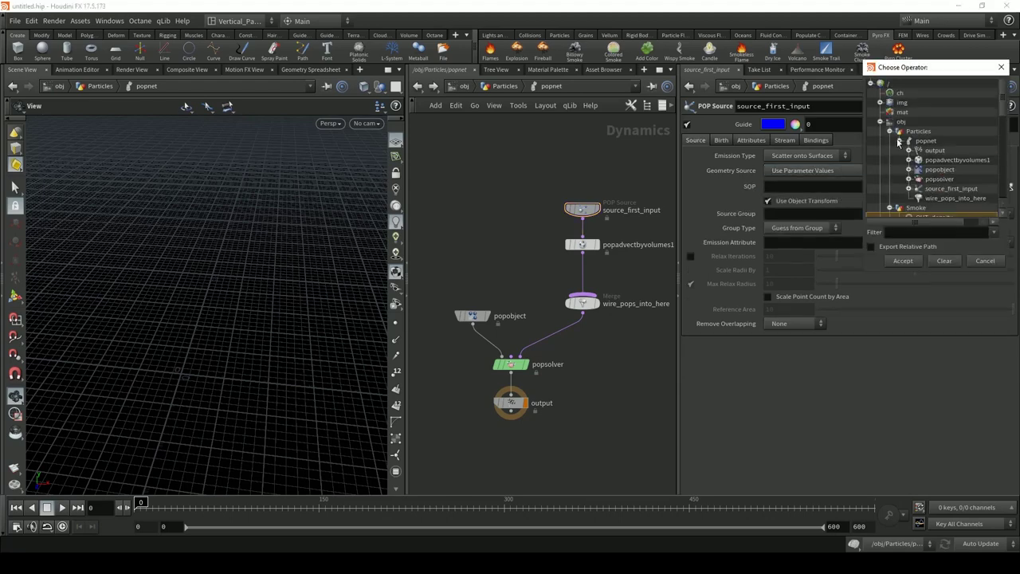
pyautogui.click(899, 141)
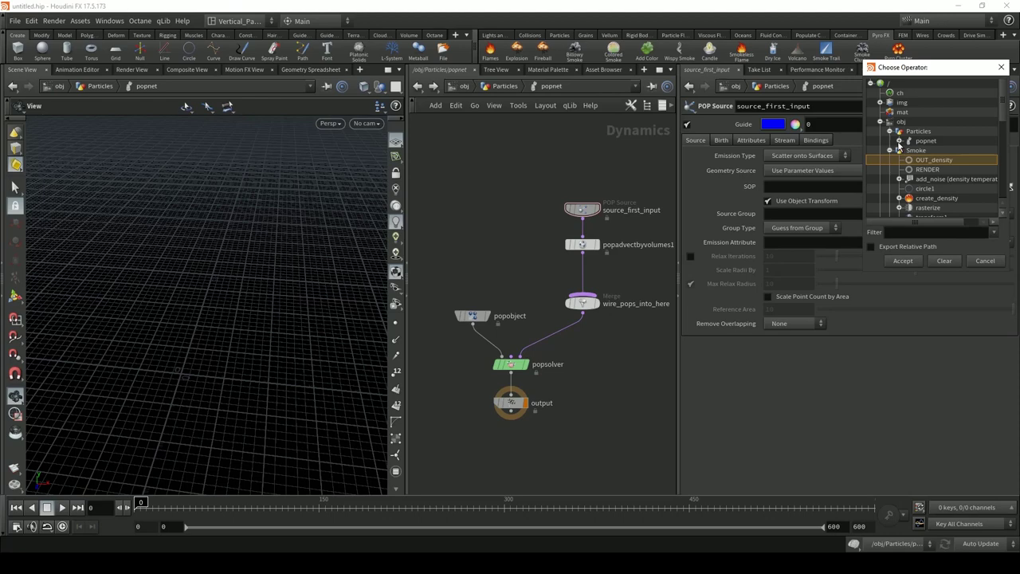
pyautogui.click(919, 131)
pyautogui.click(899, 141)
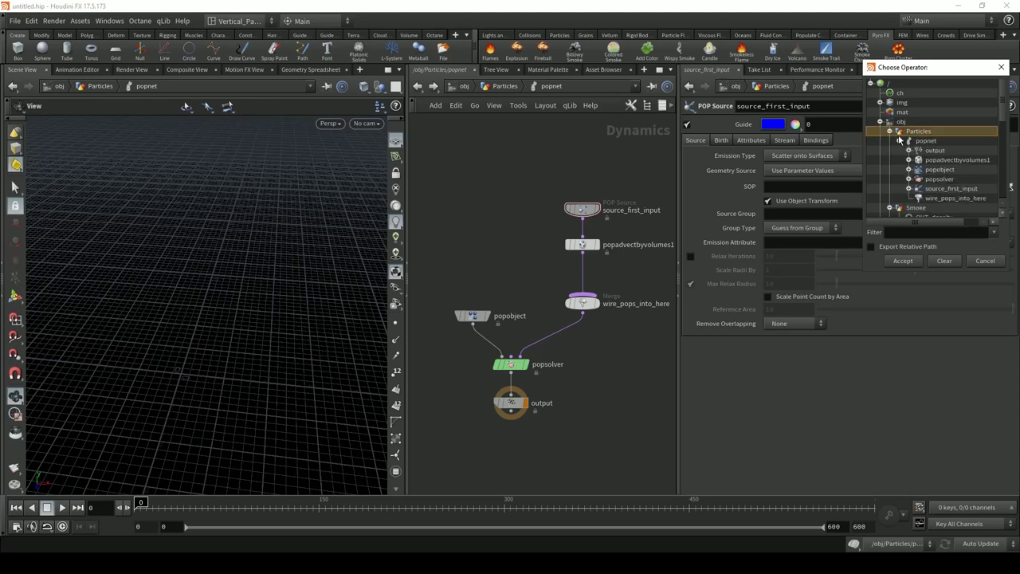
pyautogui.click(889, 131)
pyautogui.scroll(-1, 925, 172)
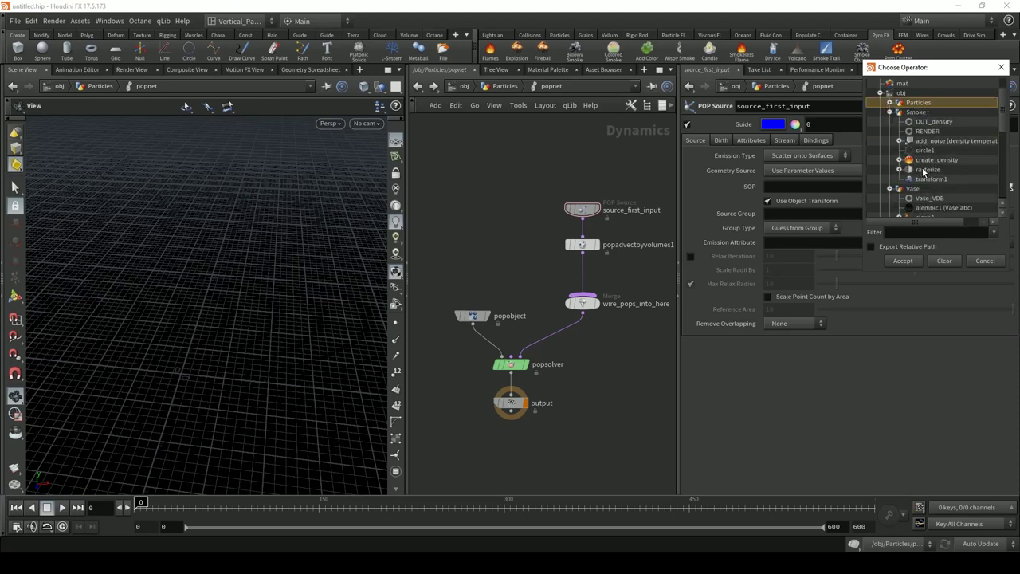
pyautogui.doubleClick(925, 153)
pyautogui.moveTo(172, 371); pyautogui.dragTo(199, 360)
pyautogui.scroll(3, 186, 397)
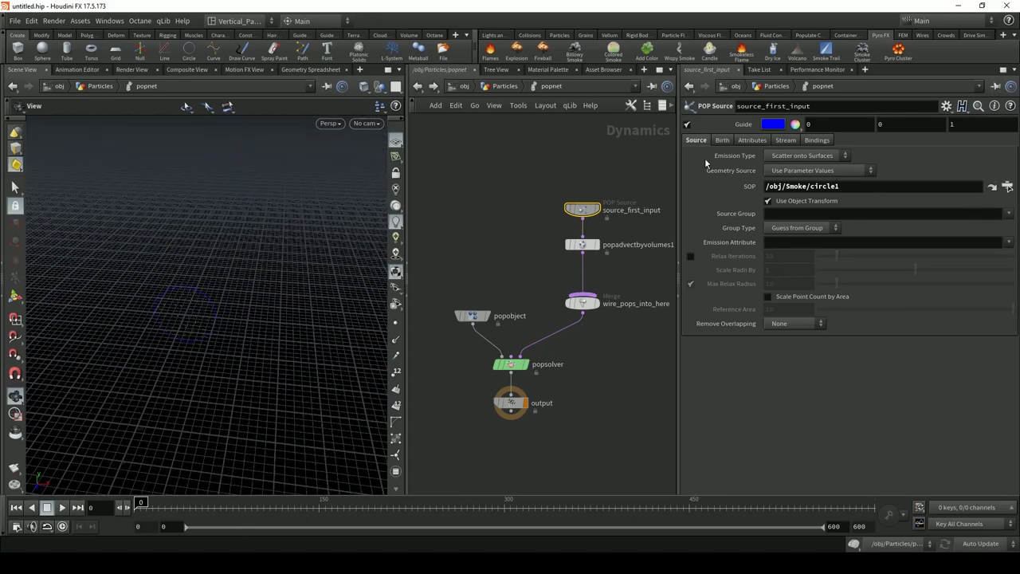
# Go to the Smoke object's network and move OUT_density, create_density, add_noise and rasterize down to make room below transform1
pyautogui.click(498, 88)
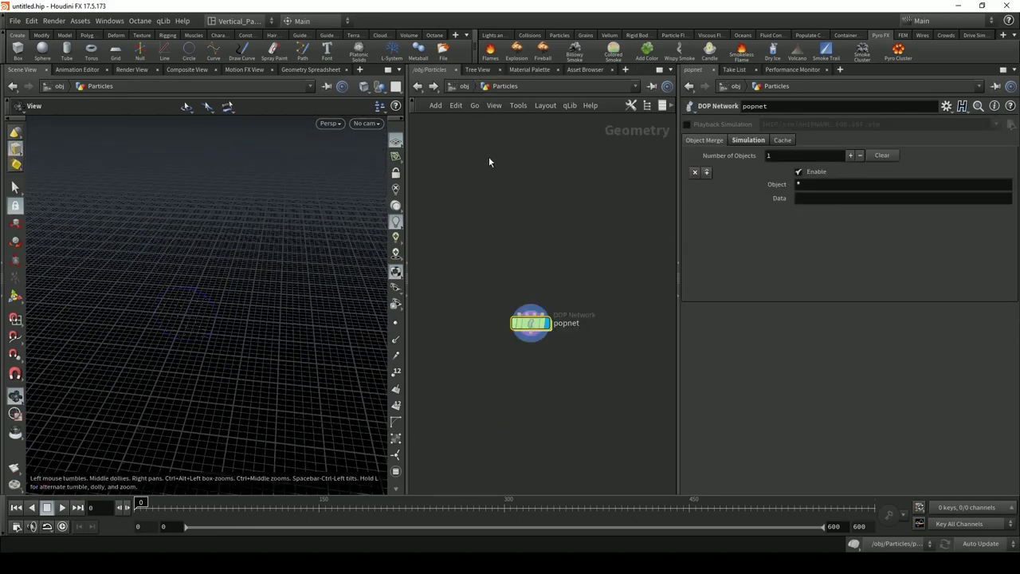
pyautogui.click(461, 87)
pyautogui.doubleClick(448, 250)
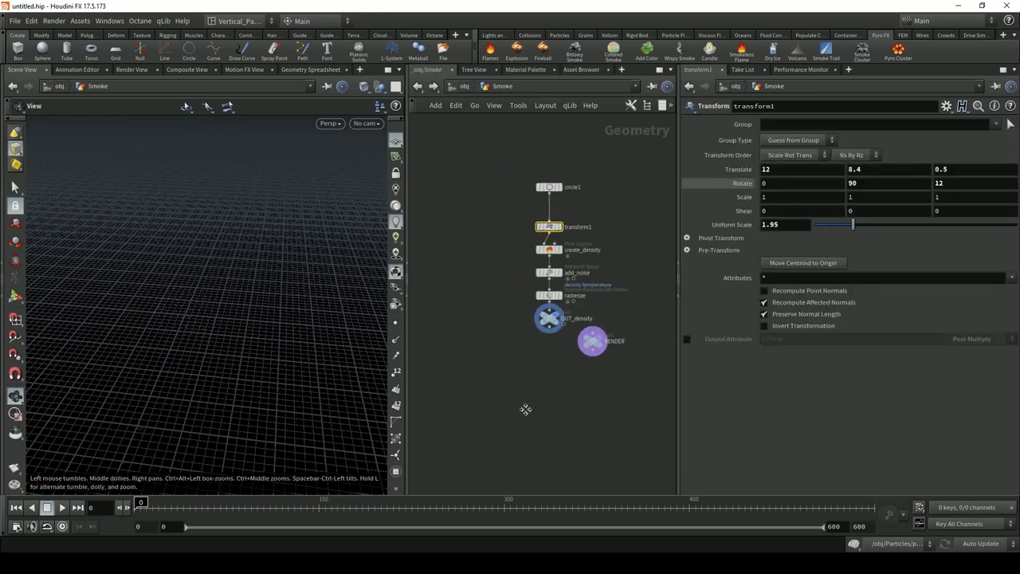
pyautogui.click(519, 358)
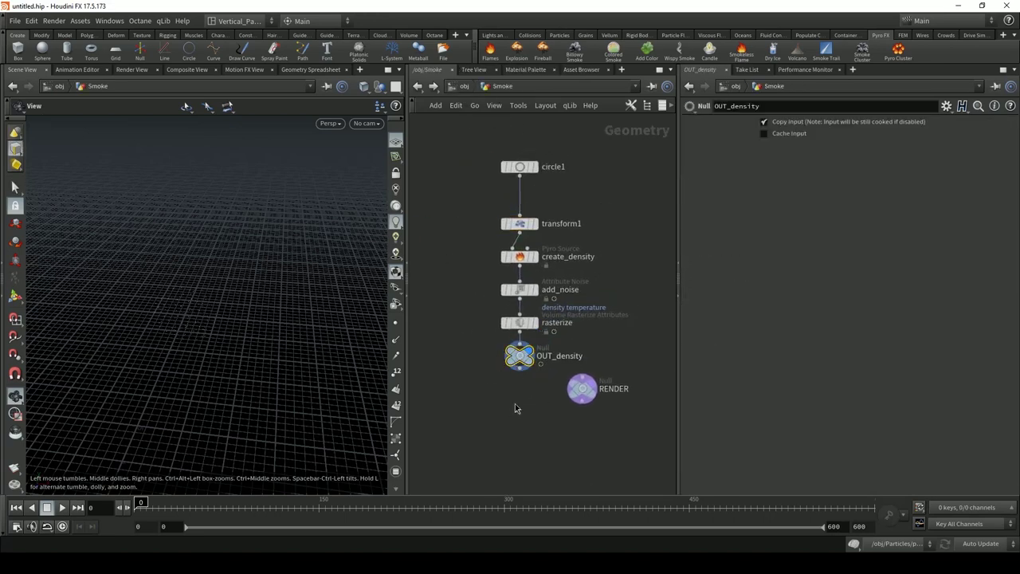
pyautogui.moveTo(519, 358); pyautogui.dragTo(521, 387)
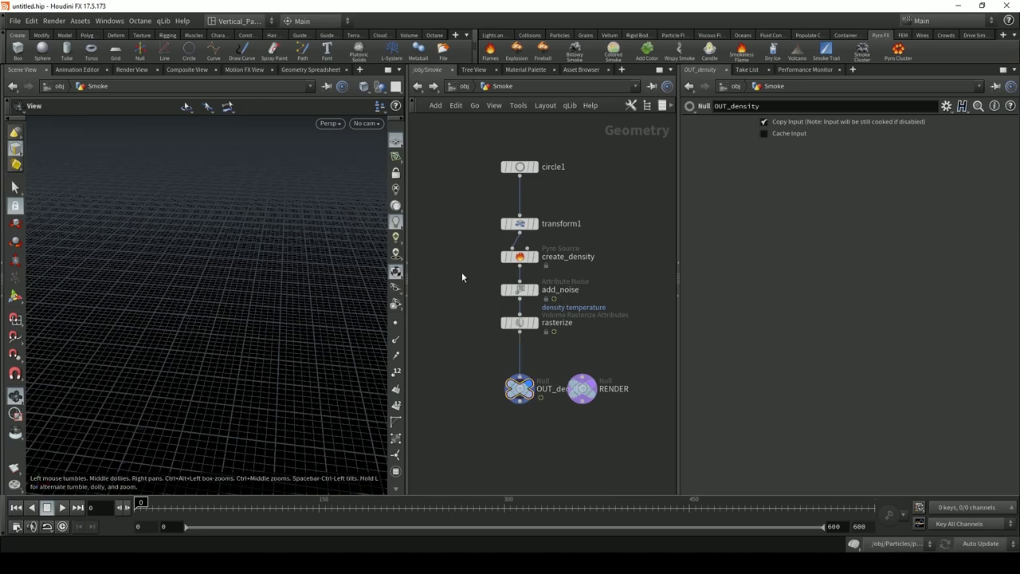
pyautogui.moveTo(460, 265); pyautogui.dragTo(459, 314)
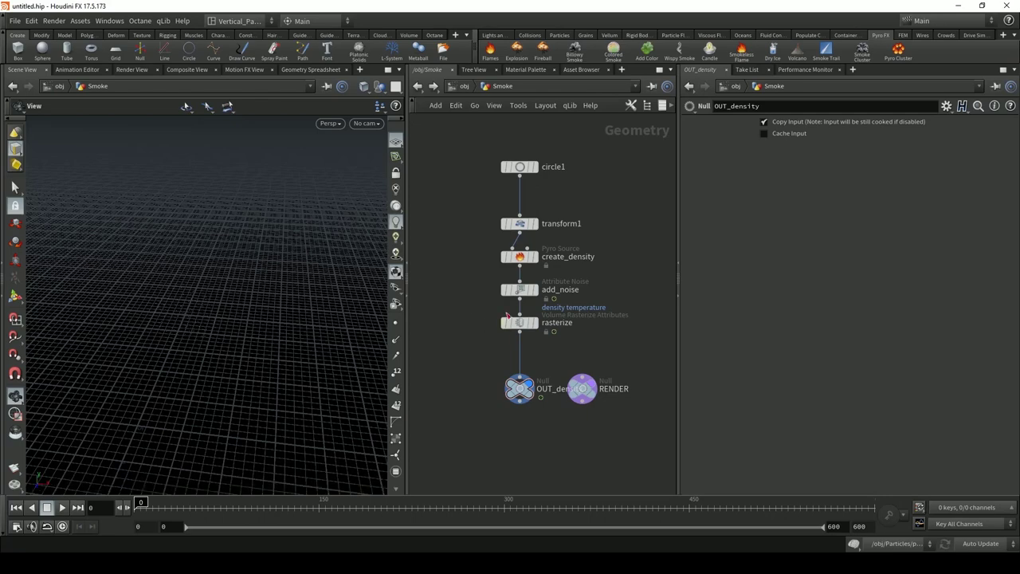
pyautogui.click(520, 223)
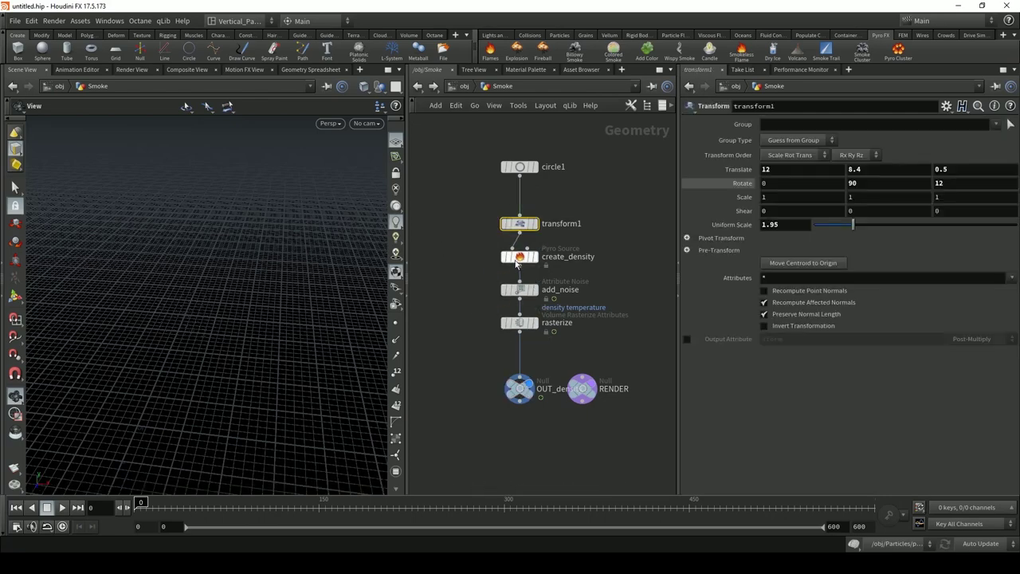
pyautogui.moveTo(476, 245); pyautogui.dragTo(557, 364)
pyautogui.moveTo(520, 260); pyautogui.dragTo(520, 293)
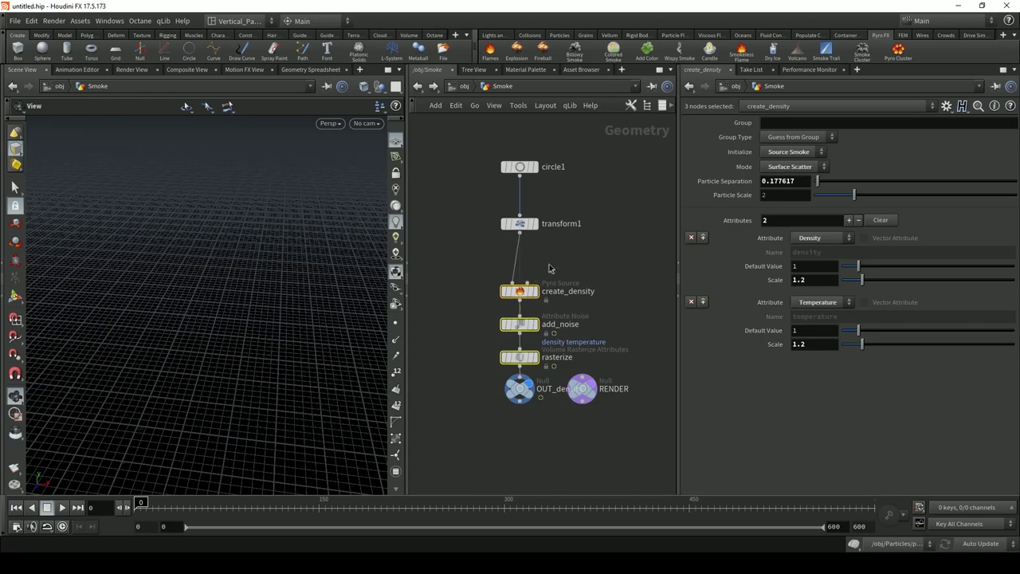
# Insert a Null node on the wire between transform1 and create_density
pyautogui.click(520, 292)
pyautogui.press('Tab')
pyautogui.write('null')
pyautogui.press('Return')
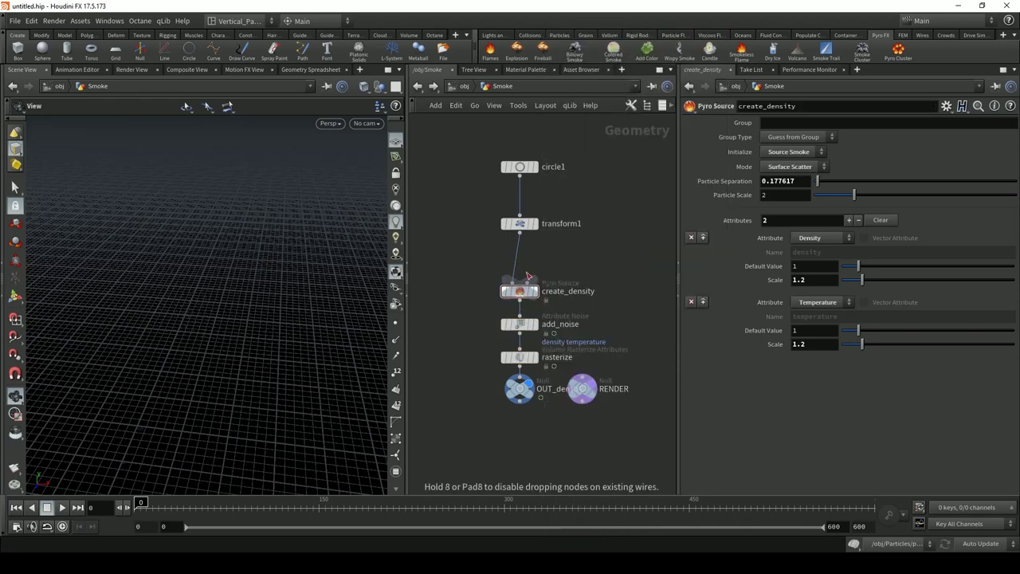
pyautogui.click(521, 260)
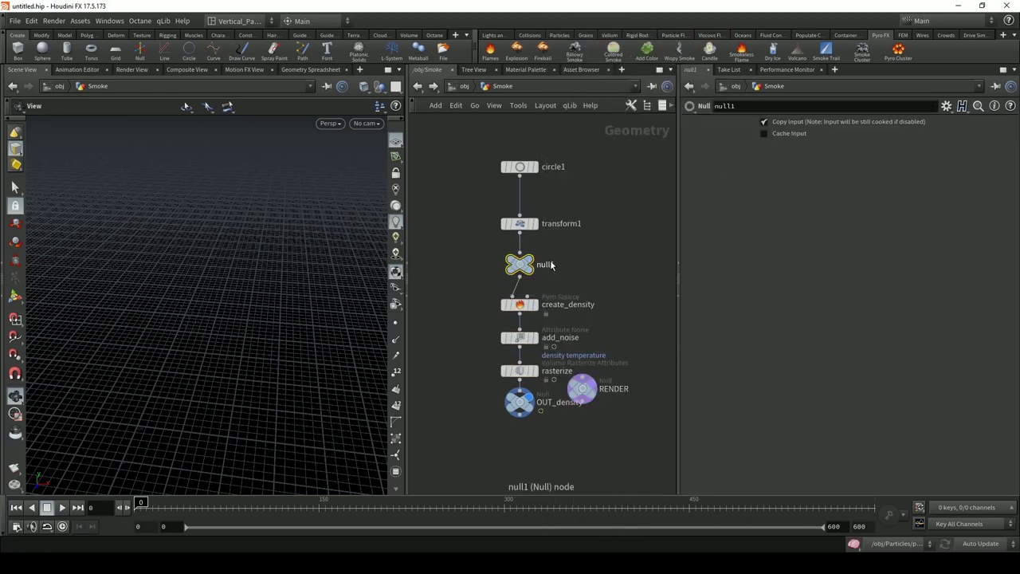
# Rename the new null node below transform1 to Emmiter
pyautogui.click(550, 263)
pyautogui.write('Emmit')
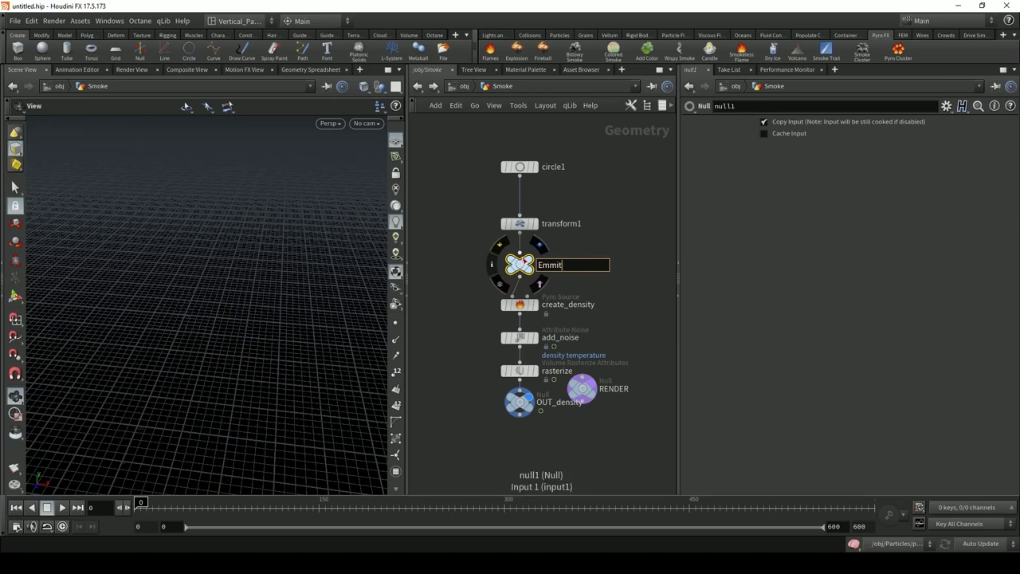
pyautogui.write('er')
pyautogui.press('Return')
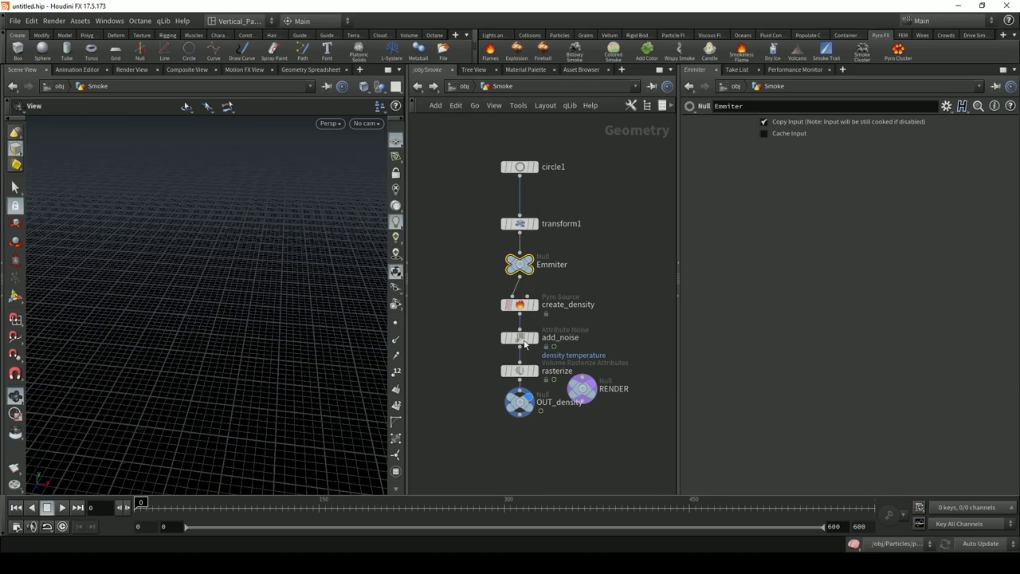
# Return to the popnet inside Particles and set the SOP of source_first_input to /obj/Smoke/Emmiter
pyautogui.click(462, 86)
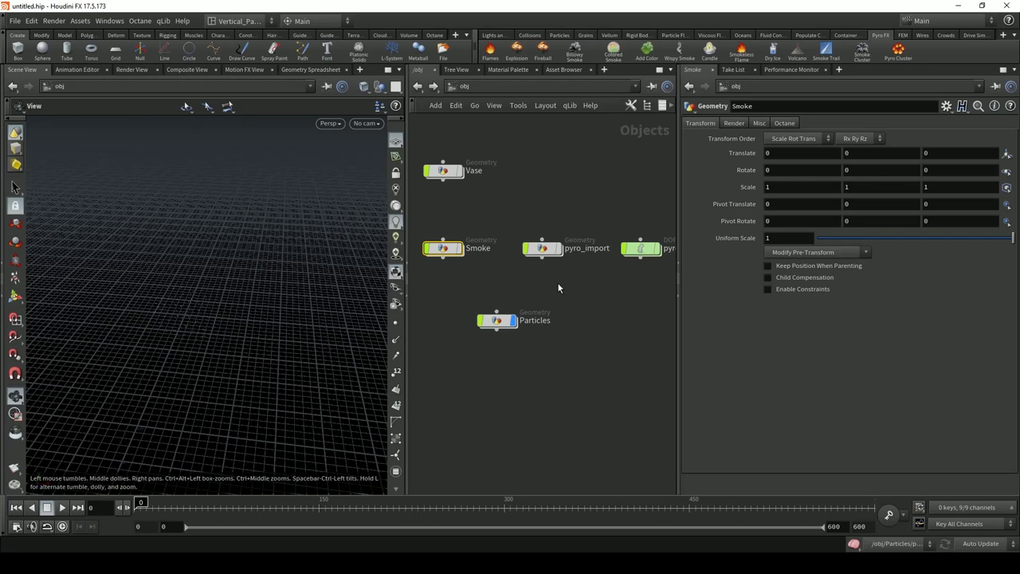
pyautogui.doubleClick(498, 321)
pyautogui.doubleClick(541, 324)
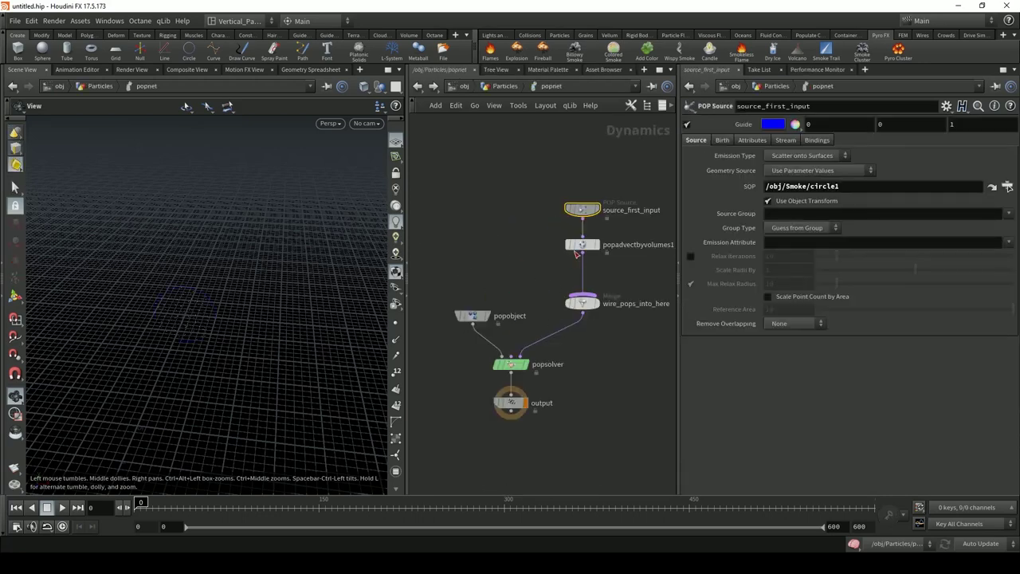
pyautogui.click(1008, 186)
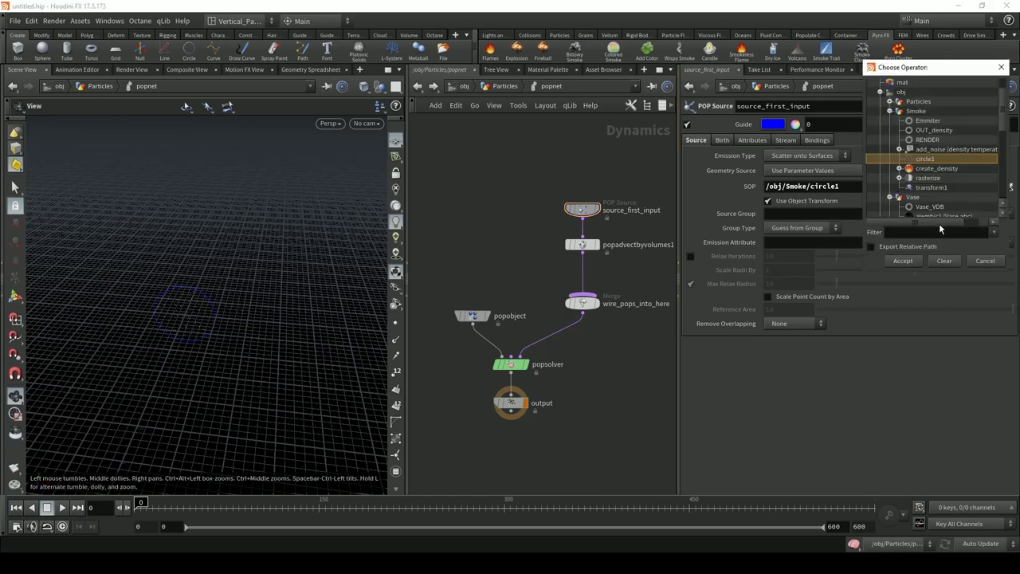
pyautogui.doubleClick(928, 121)
# Change the velocity SOP of popadvectbyvolumes1 to /obj/pyro_import/Pyro_OUT
pyautogui.click(581, 243)
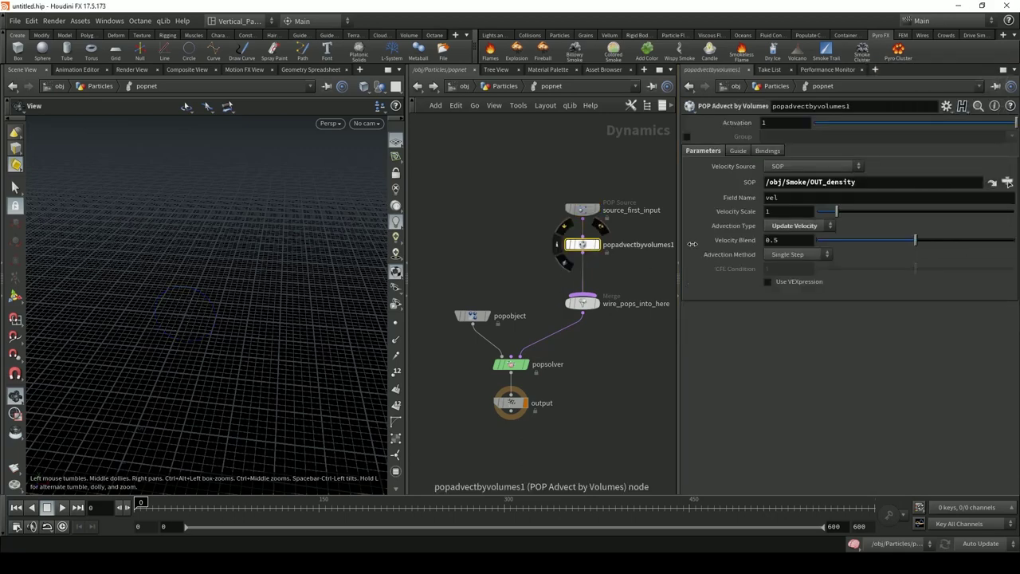
pyautogui.click(1008, 183)
pyautogui.click(889, 94)
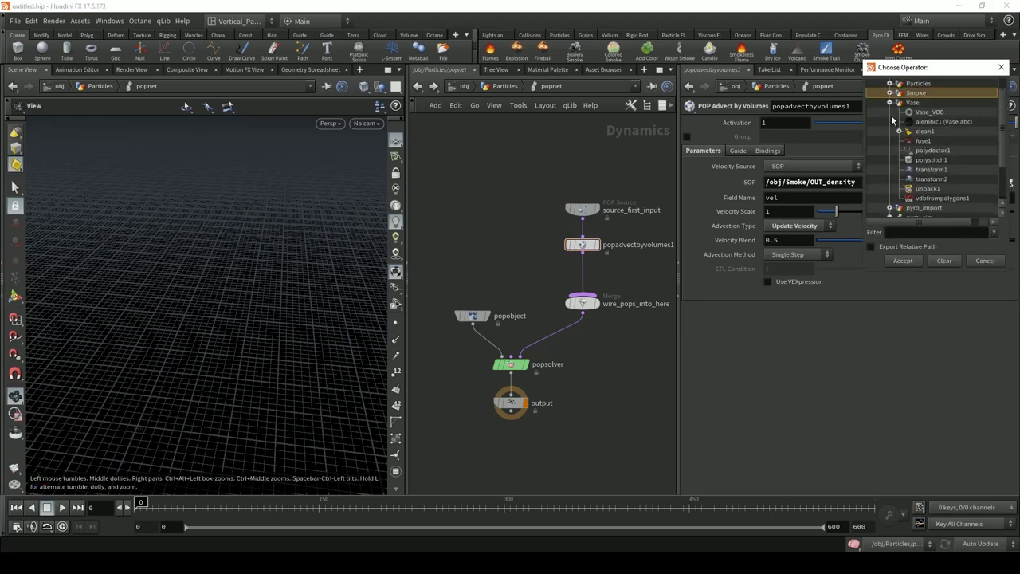
pyautogui.click(889, 132)
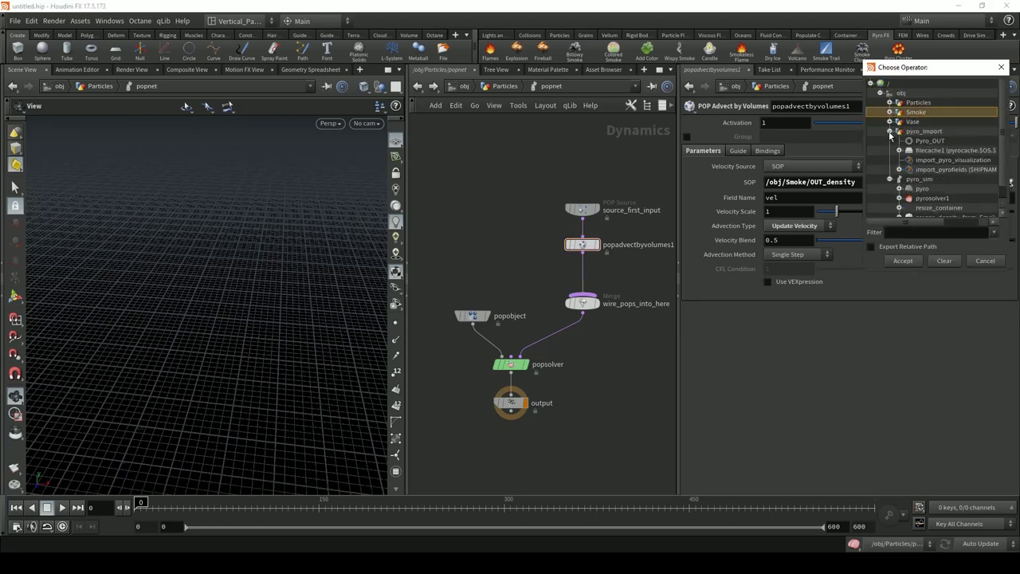
pyautogui.doubleClick(929, 141)
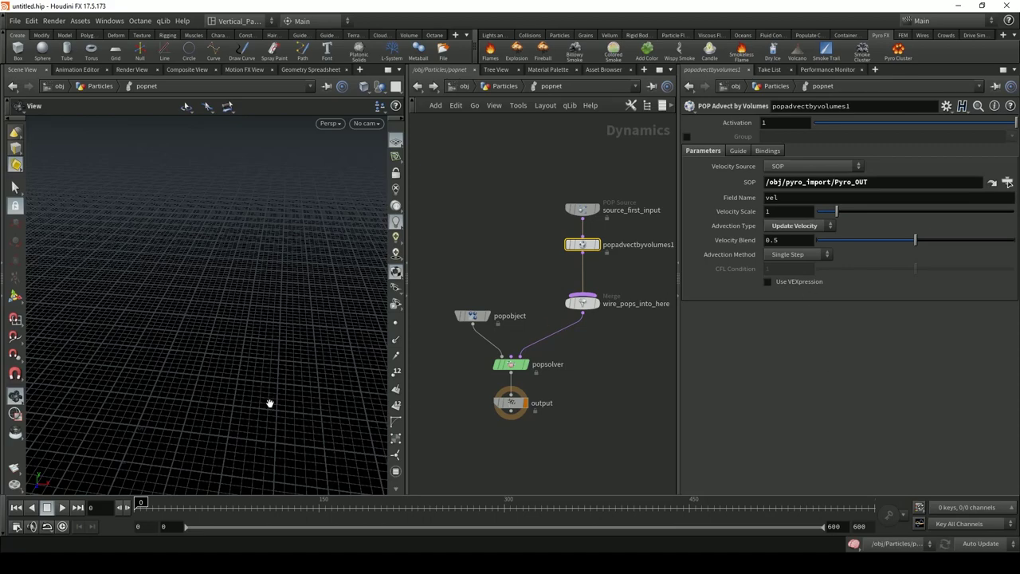
# Try the All Points and All Geometry emission types on source_first_input and compare the emitter in the viewport
pyautogui.moveTo(269, 405); pyautogui.dragTo(250, 410)
pyautogui.moveTo(251, 411); pyautogui.dragTo(215, 335, button='right')
pyautogui.moveTo(216, 335); pyautogui.dragTo(194, 240, button='middle')
pyautogui.moveTo(194, 239); pyautogui.dragTo(260, 358)
pyautogui.click(589, 209)
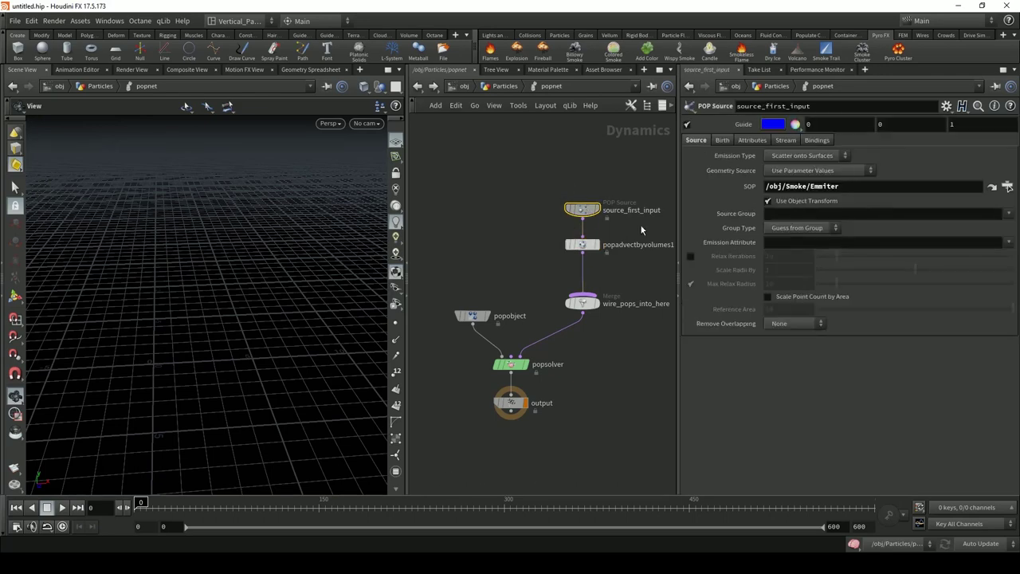
pyautogui.click(852, 188)
pyautogui.click(801, 157)
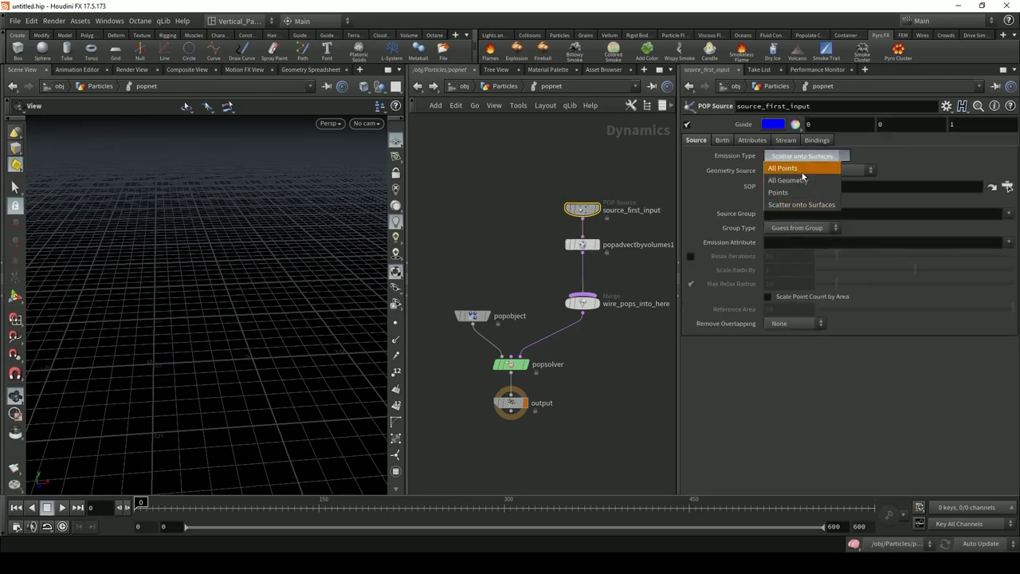
pyautogui.click(805, 178)
pyautogui.moveTo(307, 317); pyautogui.dragTo(275, 331)
pyautogui.click(787, 157)
pyautogui.click(785, 181)
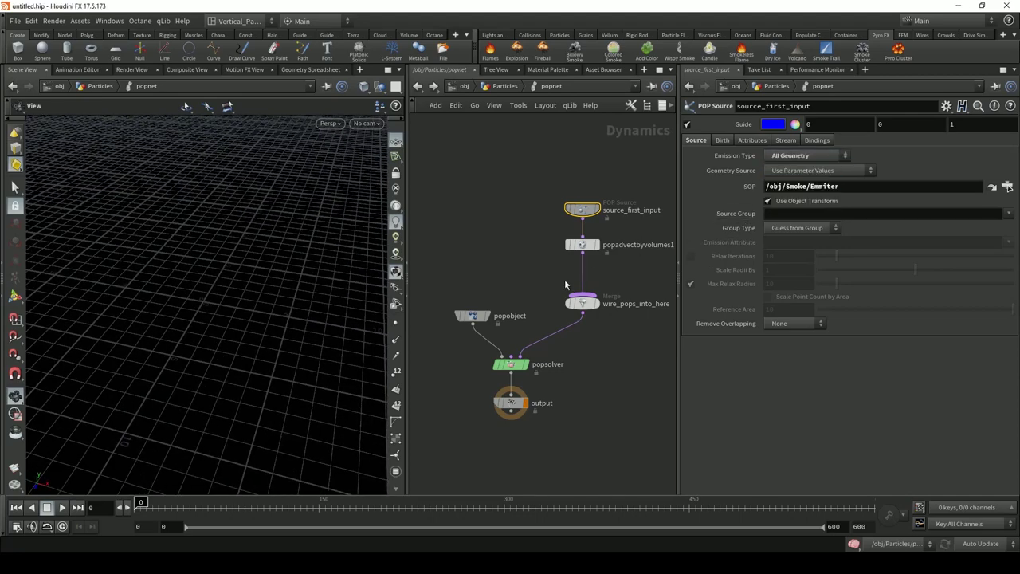
pyautogui.keyDown('alt'); pyautogui.moveTo(199, 363); pyautogui.dragTo(266, 326); pyautogui.keyUp('alt')
pyautogui.click(801, 157)
pyautogui.click(798, 170)
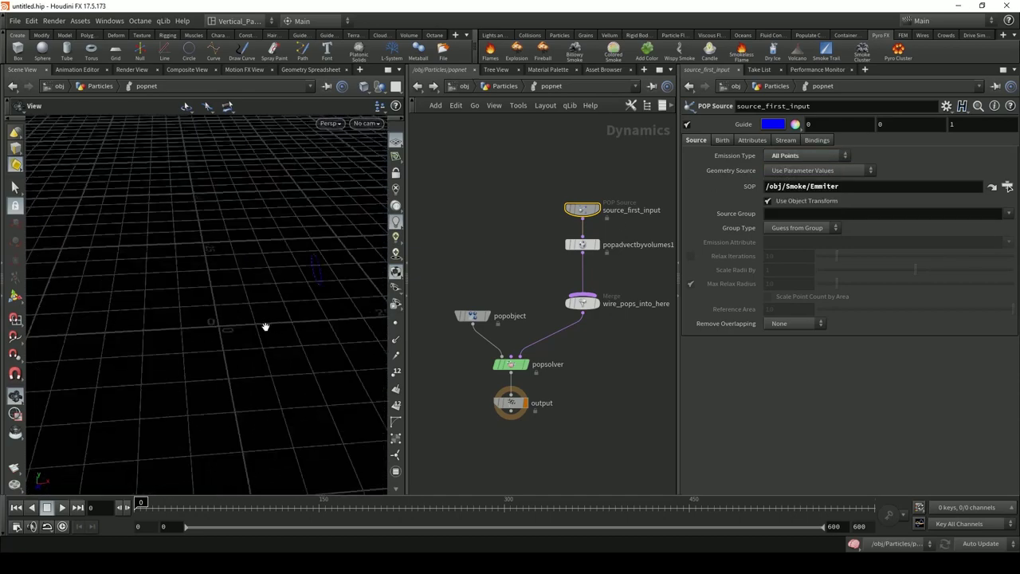
# Set the emission type of source_first_input back to Scatter onto Surfaces
pyautogui.click(784, 157)
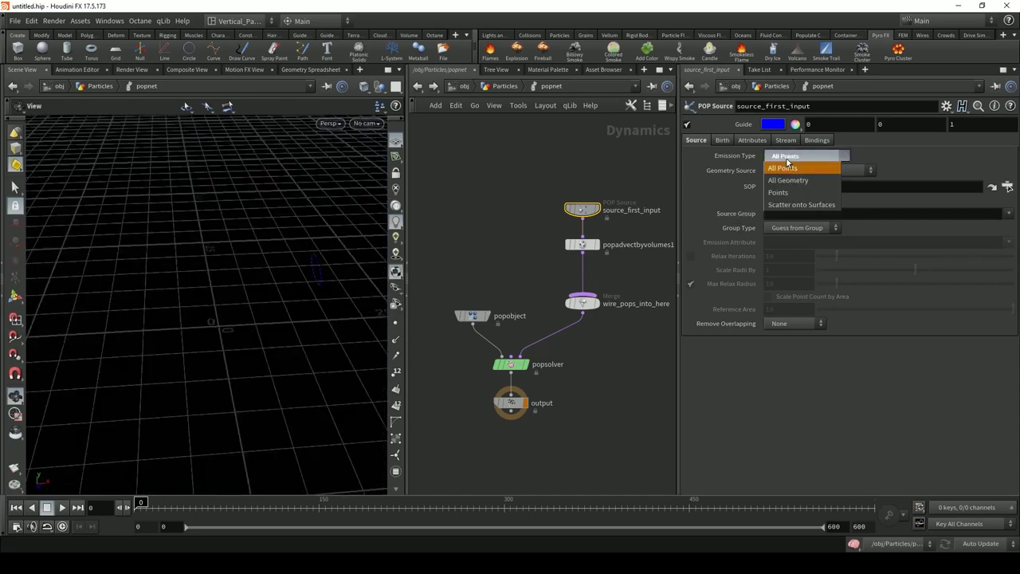
pyautogui.click(801, 205)
pyautogui.keyDown('alt'); pyautogui.moveTo(287, 312); pyautogui.dragTo(102, 434); pyautogui.keyUp('alt')
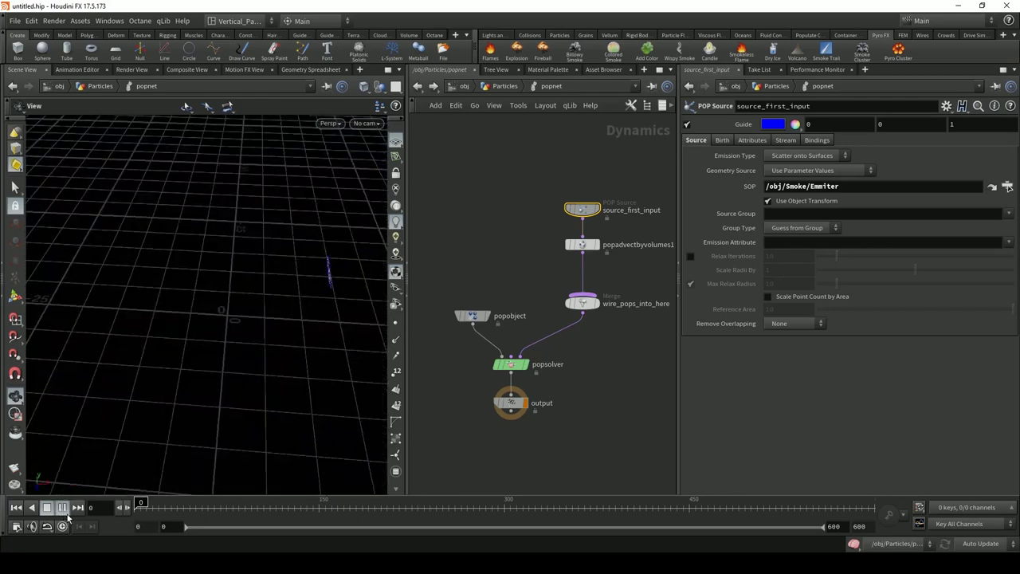
# Play the particle simulation from frame 0 and scrub through the cached frames to check the smoke advection
pyautogui.click(63, 510)
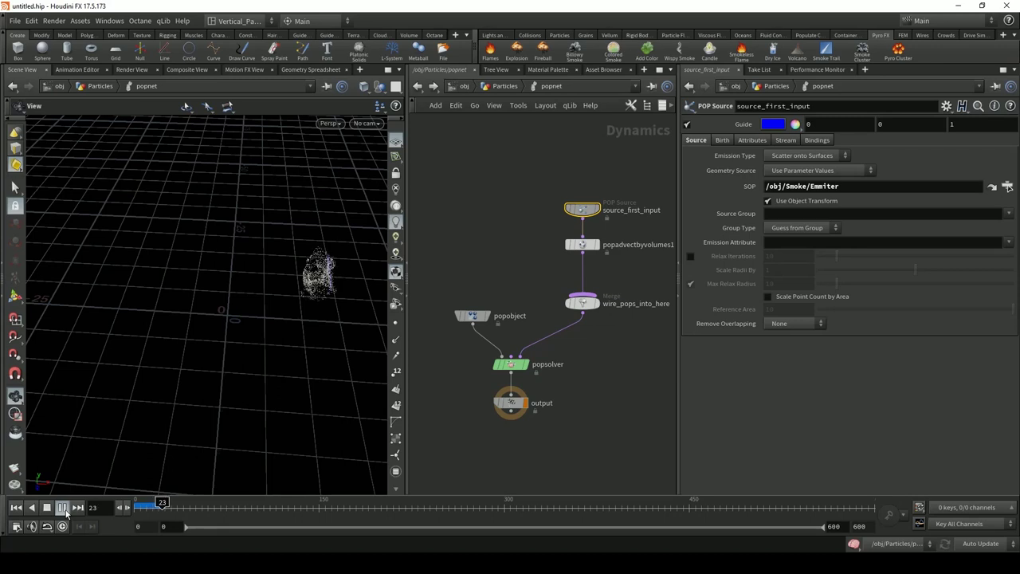
pyautogui.click(65, 511)
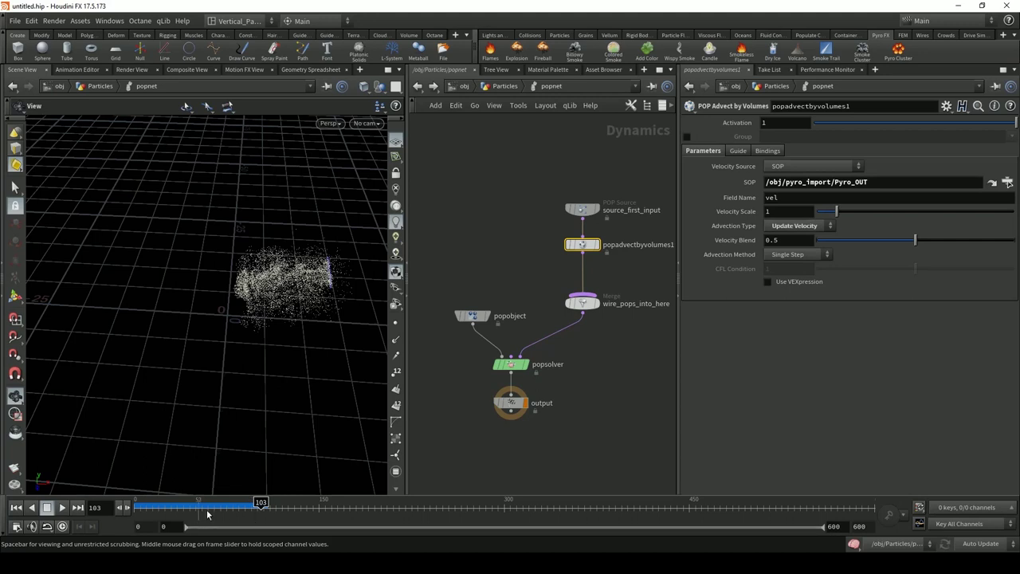
pyautogui.moveTo(211, 517); pyautogui.dragTo(256, 515)
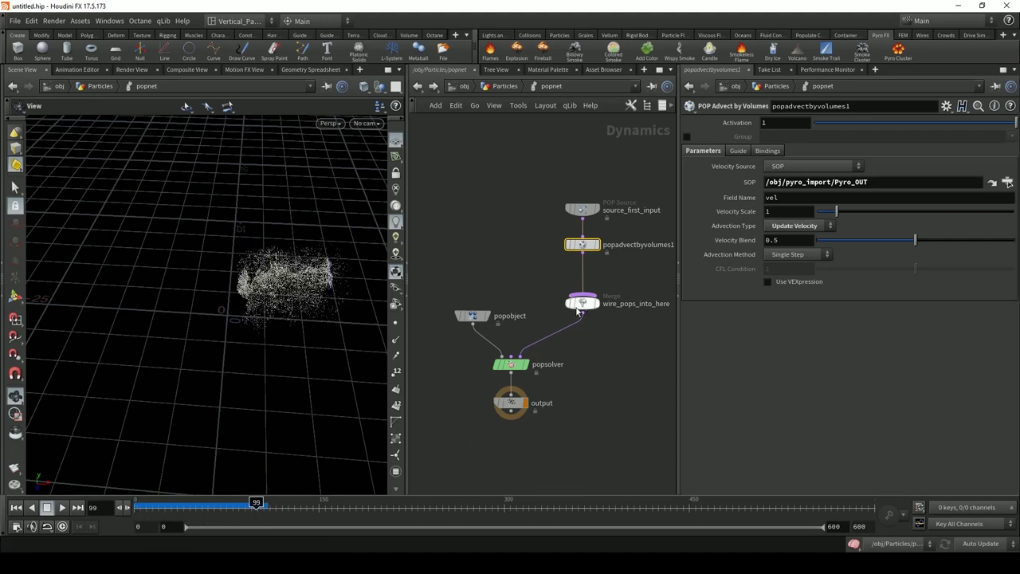
# Move wire_pops_into_here and popobject down to make room below popadvectbyvolumes1
pyautogui.moveTo(577, 311); pyautogui.dragTo(577, 333)
pyautogui.moveTo(471, 317); pyautogui.dragTo(452, 333)
pyautogui.click(534, 294)
pyautogui.rightClick(546, 285)
pyautogui.click(503, 282)
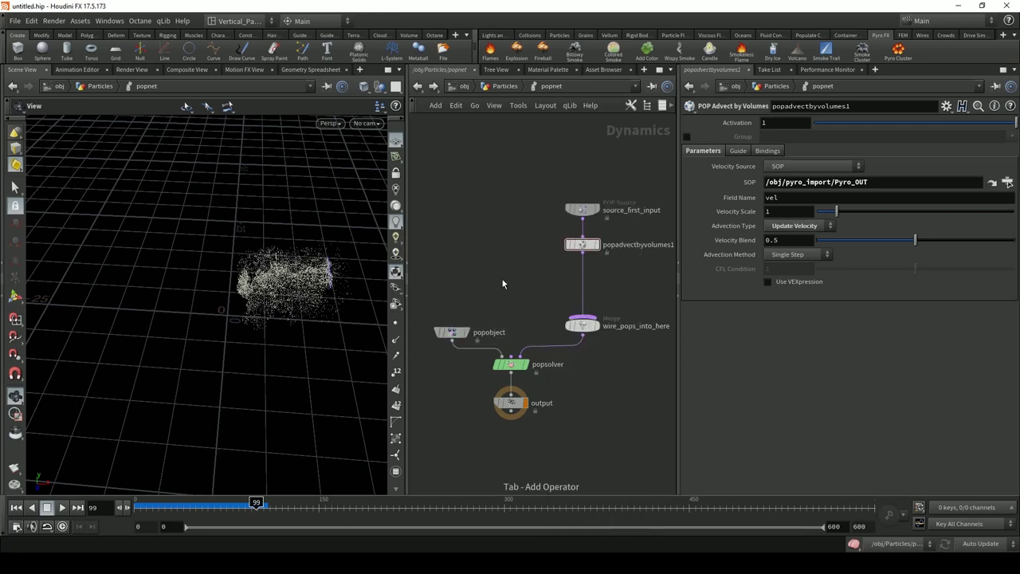
# Insert a POP Collision Detect node between popadvectbyvolumes1 and wire_pops_into_here, and rewind to frame 0
pyautogui.press('Tab')
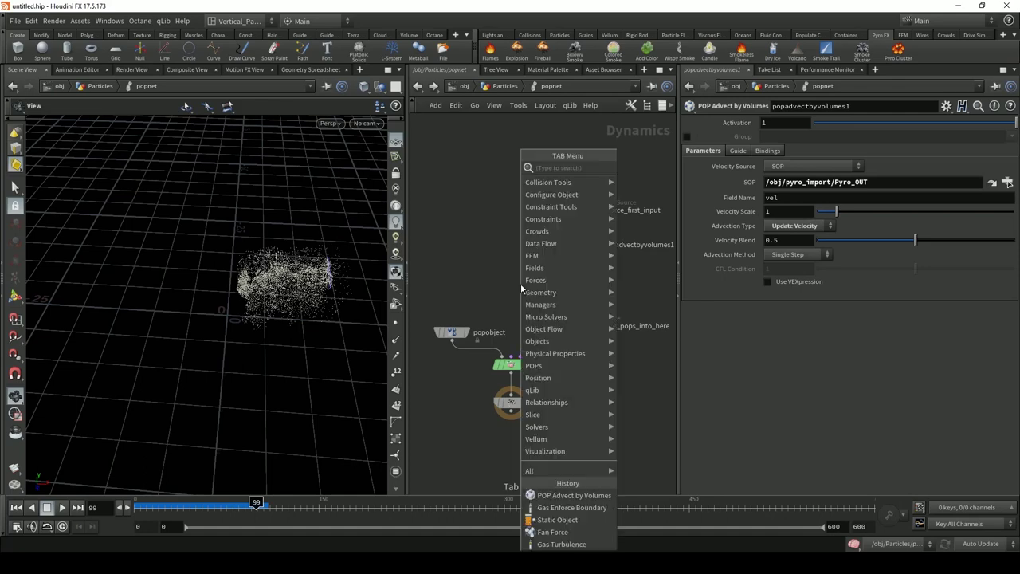
pyautogui.moveTo(532, 293)
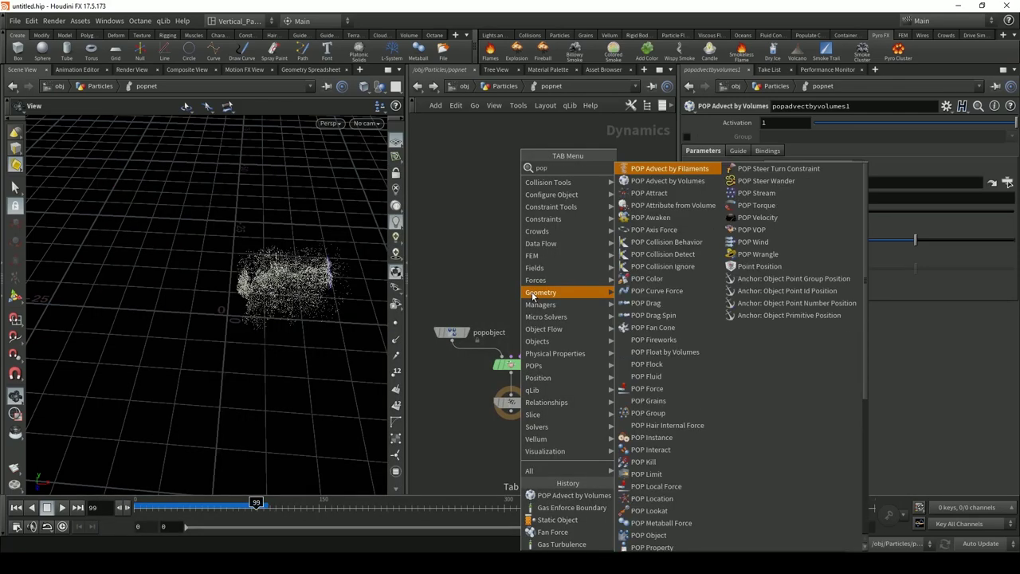
pyautogui.write('popc')
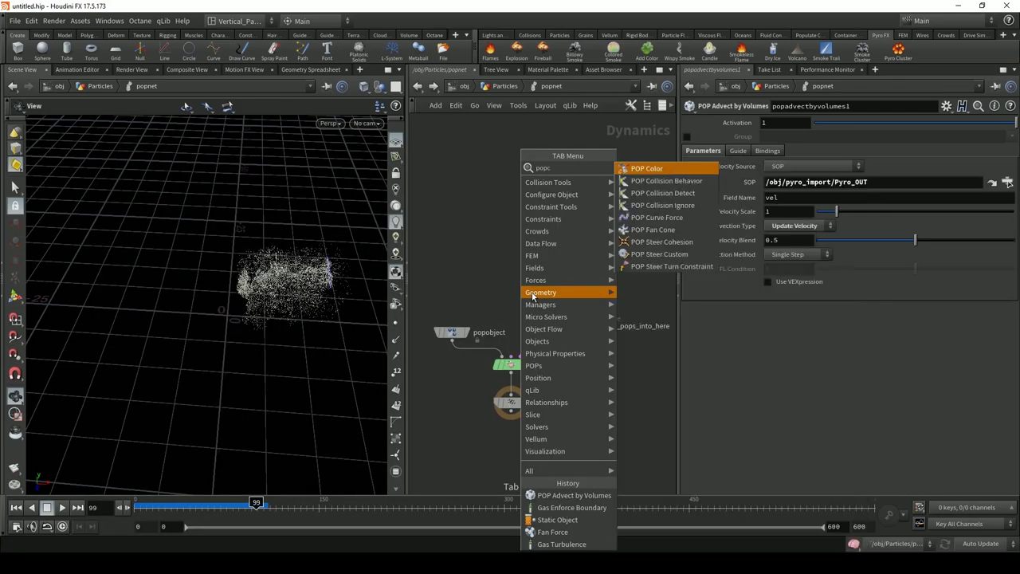
pyautogui.write('olli')
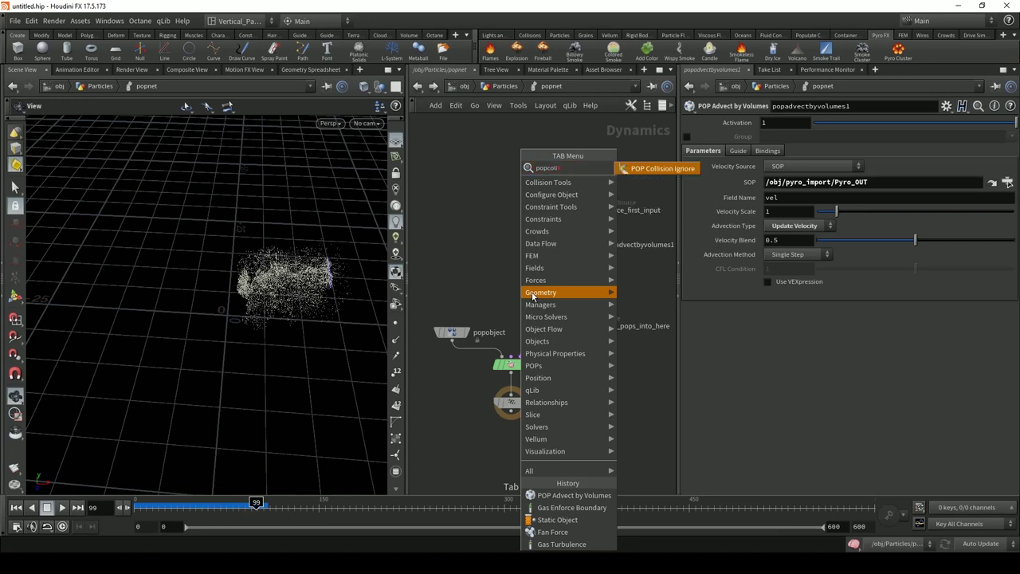
pyautogui.press('BackSpace')
pyautogui.press('BackSpace')
pyautogui.press('BackSpace')
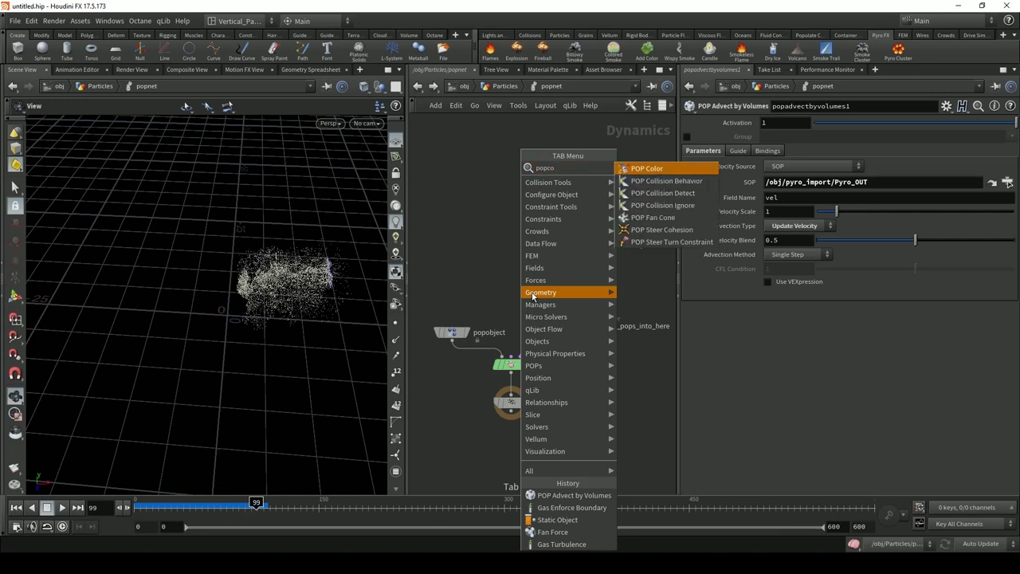
pyautogui.click(661, 193)
pyautogui.click(582, 289)
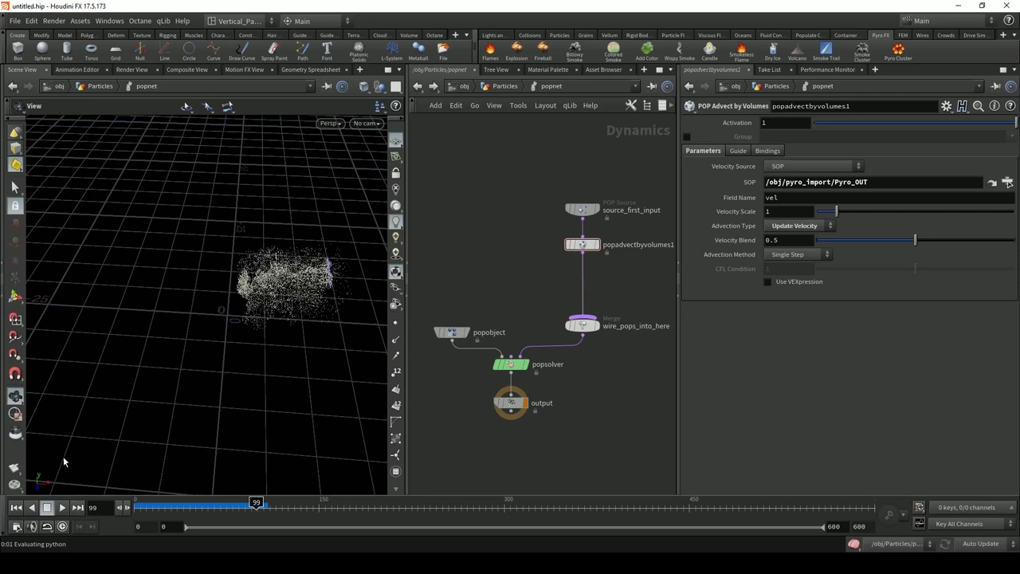
pyautogui.click(20, 508)
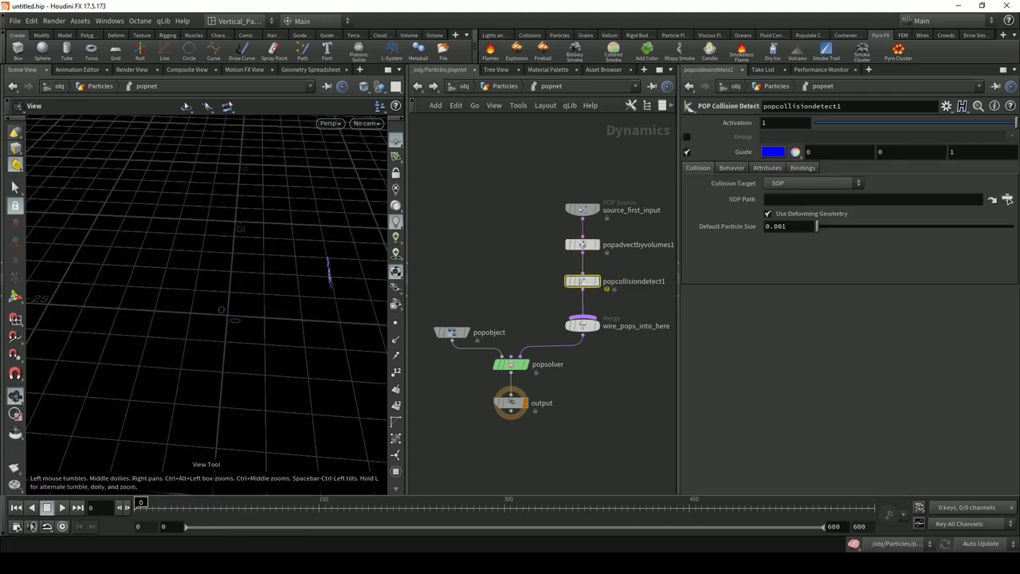
# Set the SOP Path of popcollisiondetect1 to /obj/Vase/Vase_VDB and look through the other Vase nodes in the operator chooser
pyautogui.click(1008, 200)
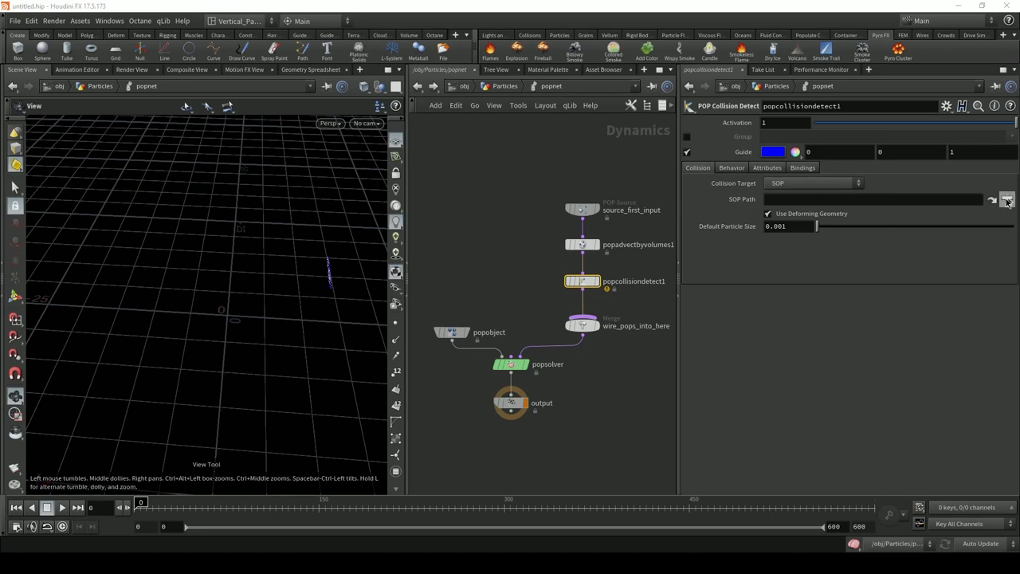
pyautogui.click(1009, 200)
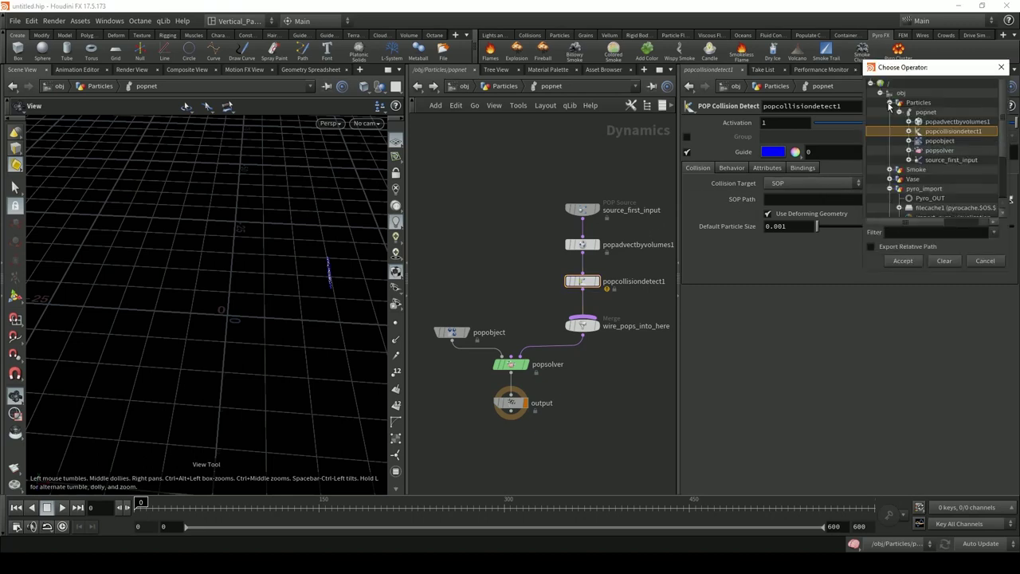
pyautogui.click(889, 103)
pyautogui.click(890, 121)
pyautogui.doubleClick(924, 133)
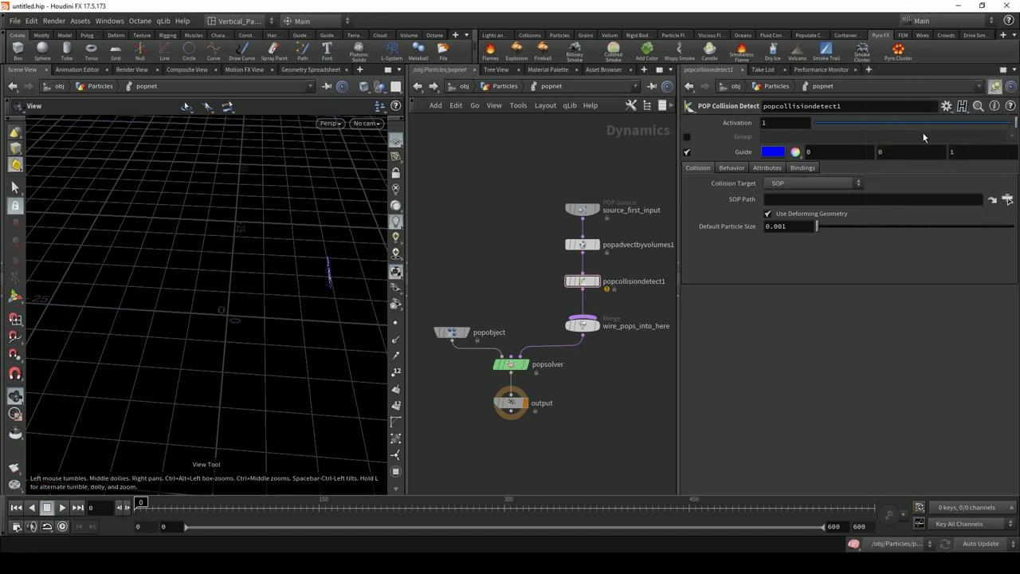
pyautogui.click(1008, 200)
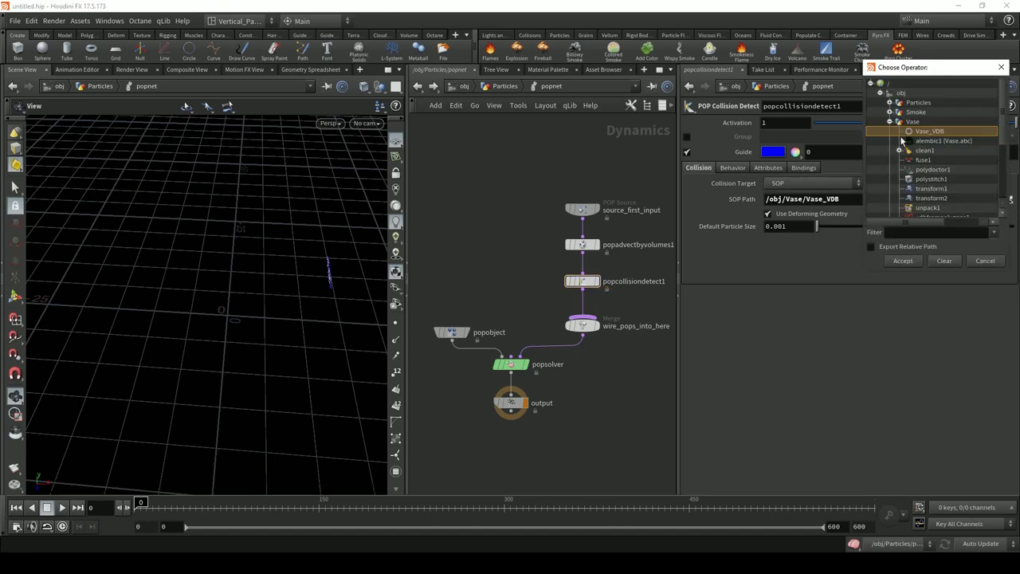
pyautogui.scroll(-3, 909, 152)
pyautogui.click(984, 260)
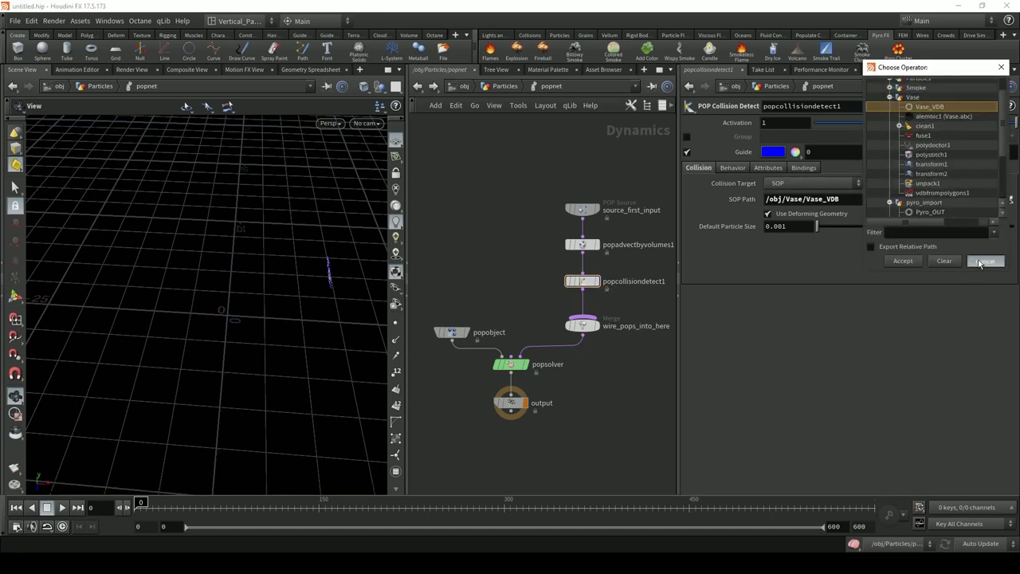
# Go into the Vase network and delete the fuse1, polydoctor1, polystitch1 and clean1 nodes
pyautogui.click(464, 86)
pyautogui.doubleClick(460, 173)
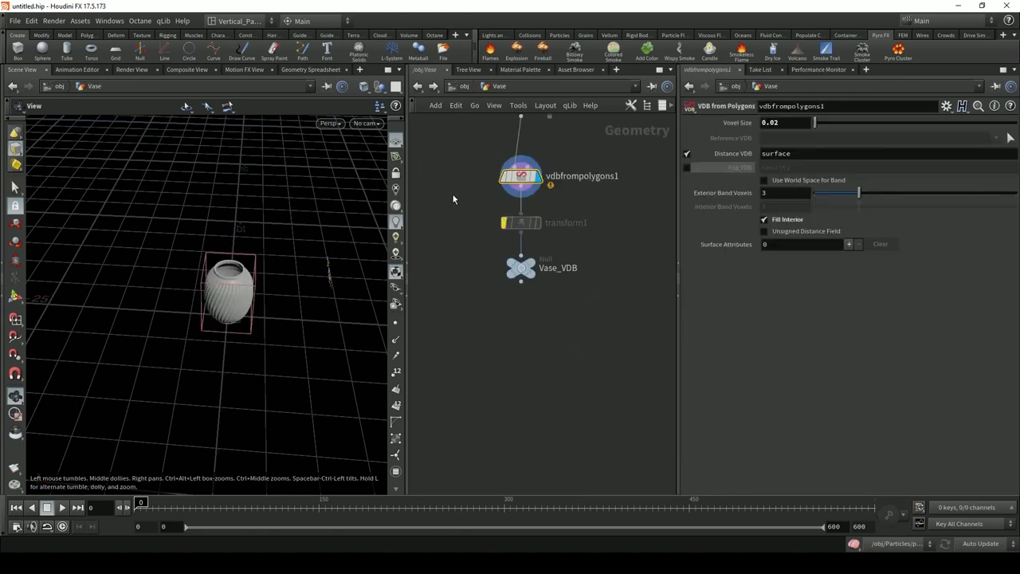
pyautogui.moveTo(518, 289); pyautogui.dragTo(431, 287)
pyautogui.scroll(-2, 597, 358)
pyautogui.moveTo(585, 315); pyautogui.dragTo(555, 371, button='middle')
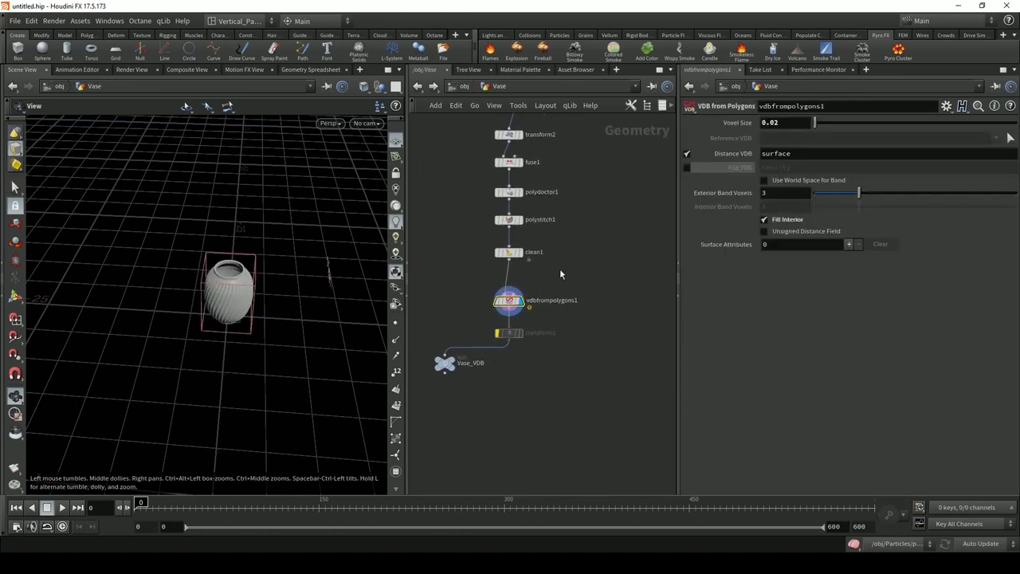
pyautogui.moveTo(560, 268); pyautogui.dragTo(485, 167)
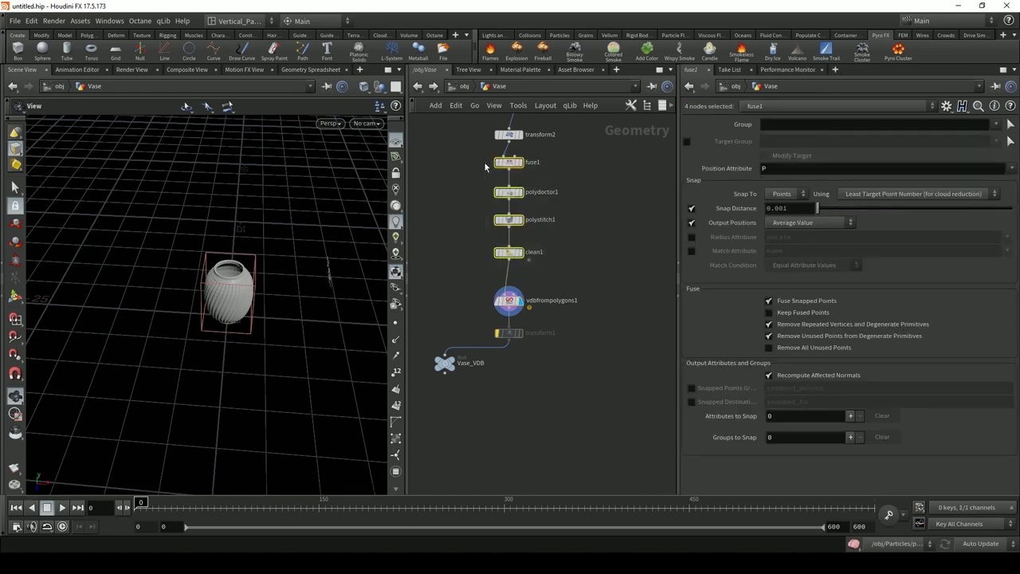
pyautogui.press('Delete')
# Move vdbfrompolygons1, transform1 and Vase_VDB up to close the gap below transform2
pyautogui.moveTo(507, 304); pyautogui.dragTo(528, 358, button='middle')
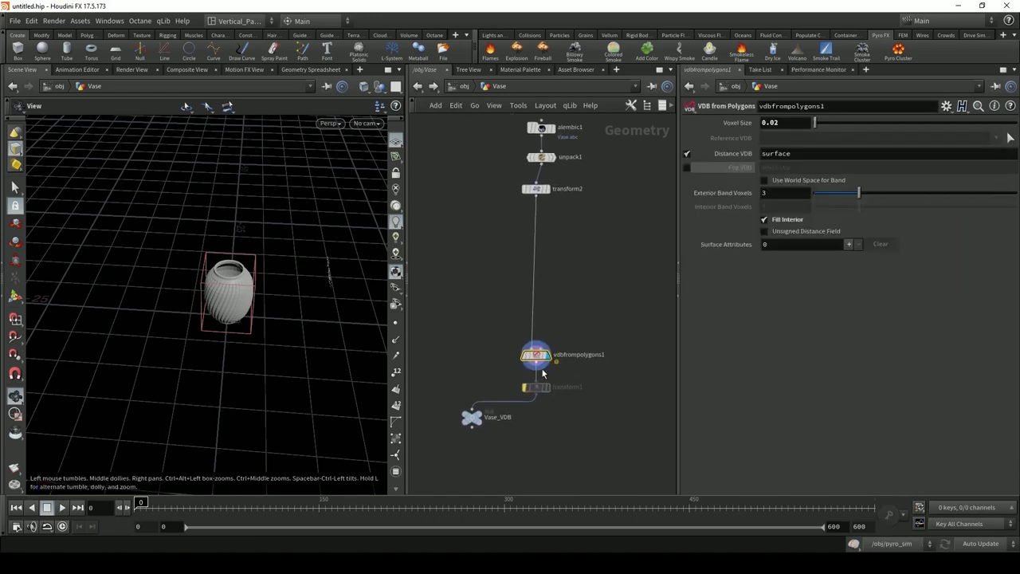
pyautogui.moveTo(528, 358); pyautogui.dragTo(528, 231)
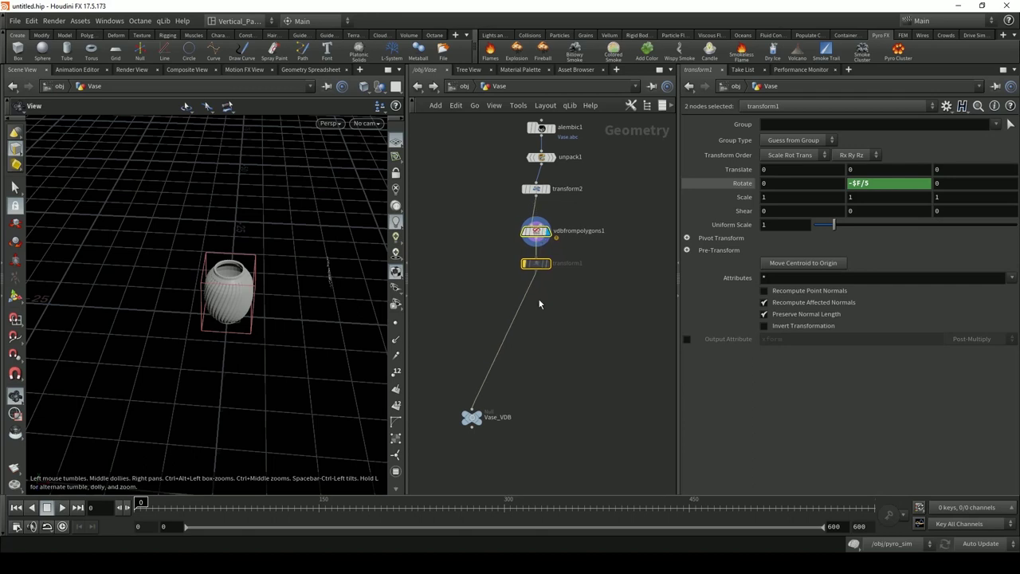
pyautogui.moveTo(464, 420); pyautogui.dragTo(449, 297)
pyautogui.moveTo(587, 310); pyautogui.dragTo(546, 325, button='middle')
# Insert a Null node between transform2 and vdbfrompolygons1
pyautogui.press('Tab')
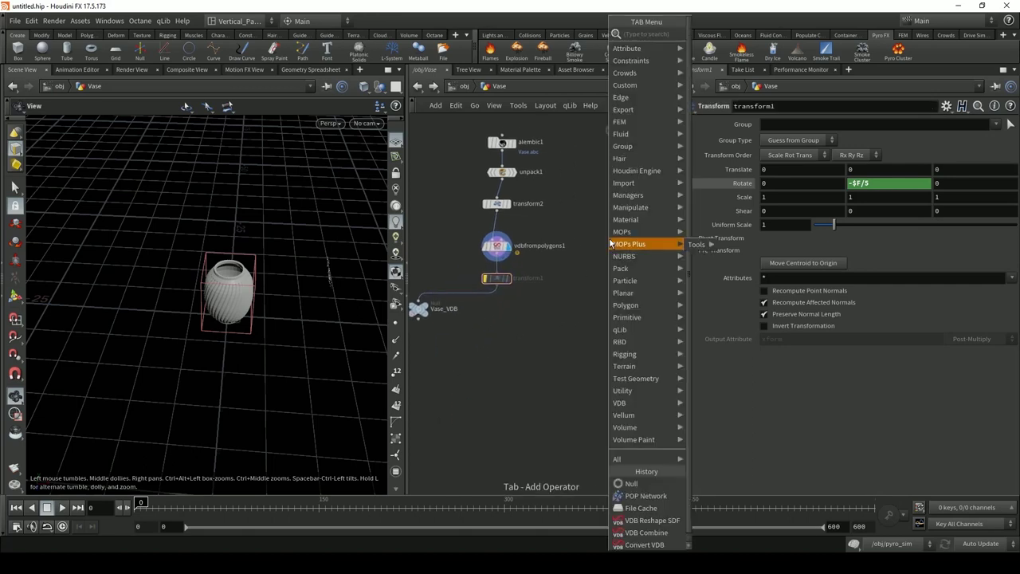
pyautogui.write('nu')
pyautogui.press('Return')
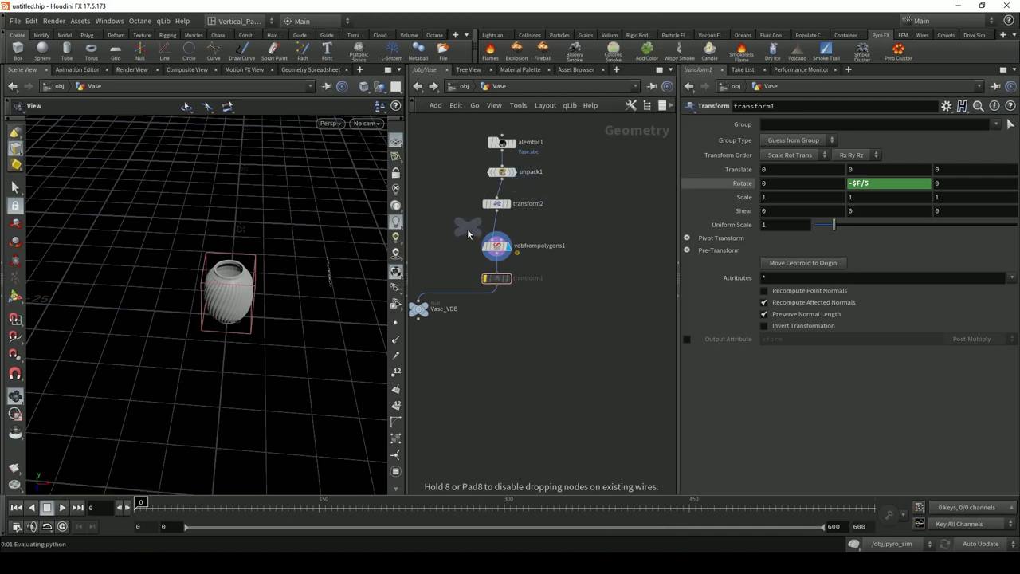
pyautogui.click(498, 233)
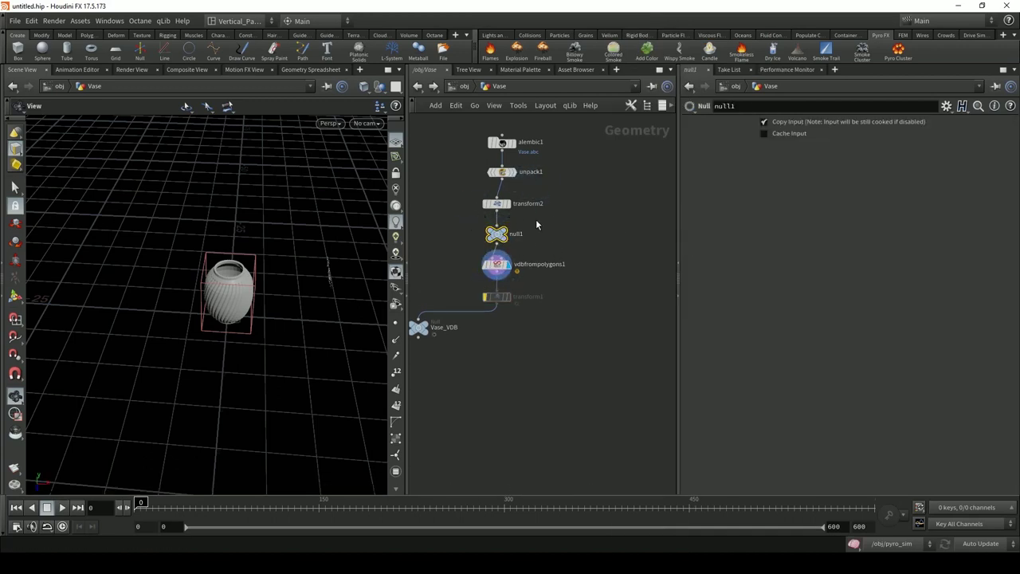
pyautogui.scroll(2, 554, 247)
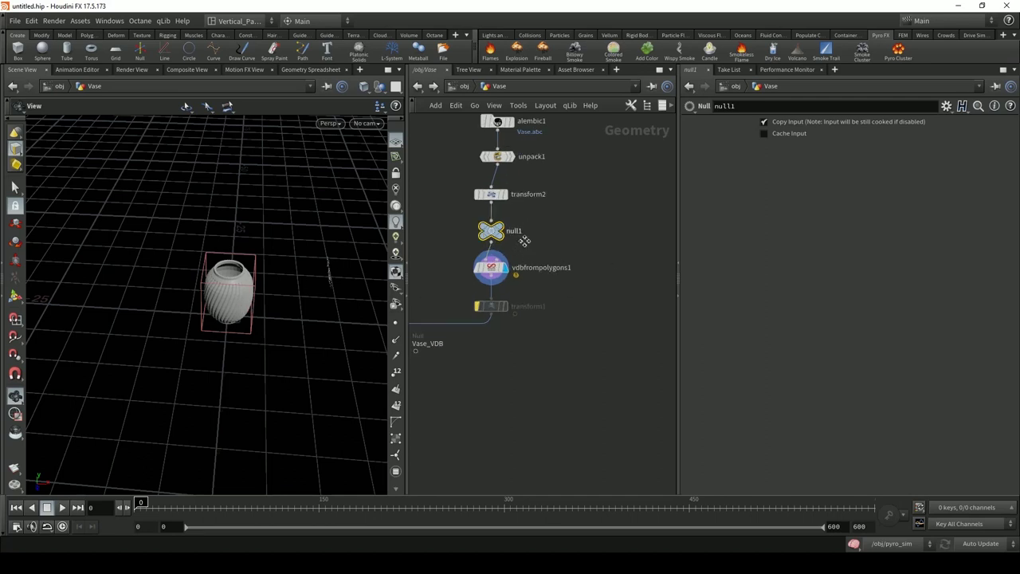
# Rename the new null below transform2 to Vase_OUT
pyautogui.doubleClick(557, 247)
pyautogui.write('V')
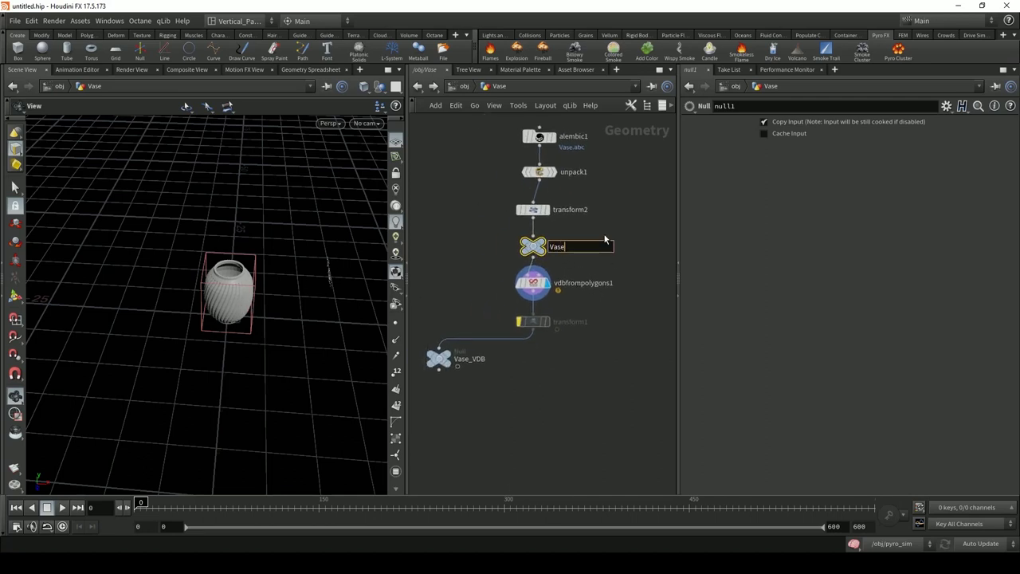
pyautogui.write('ase')
pyautogui.press('Return')
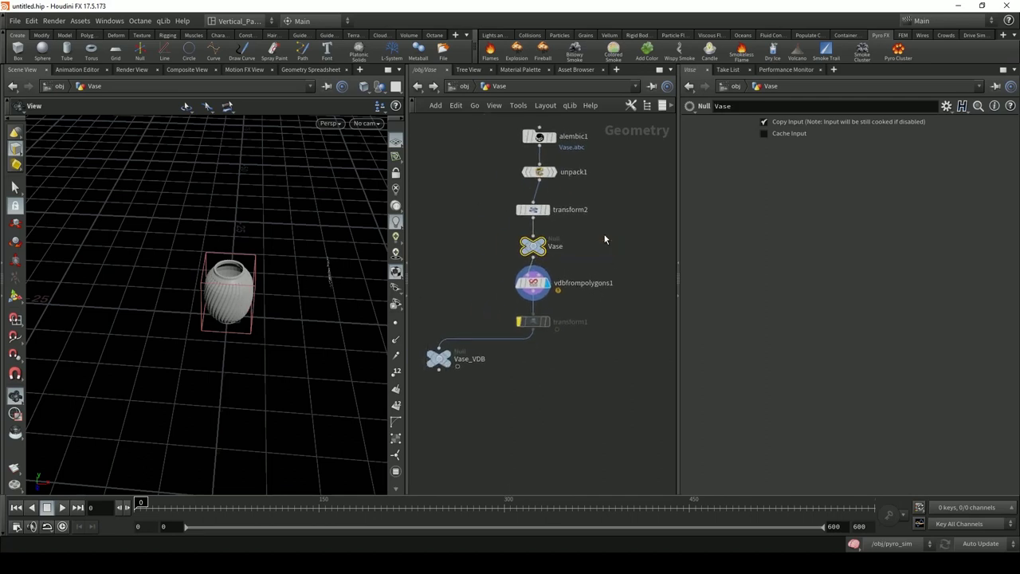
pyautogui.doubleClick(560, 240)
pyautogui.write('_OU')
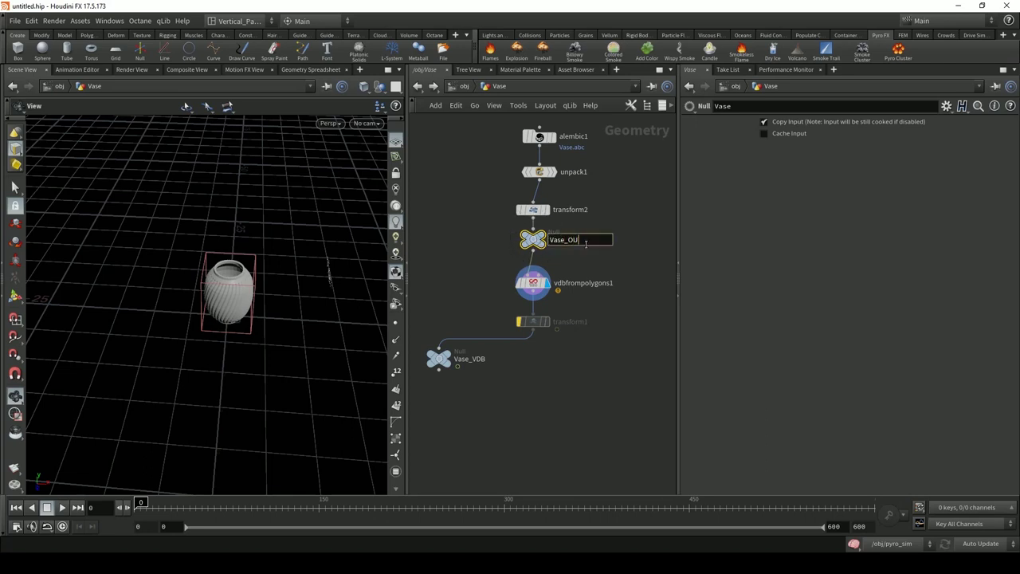
pyautogui.write('T')
pyautogui.press('Return')
# Return to the popnet inside Particles and set the SOP Path of popcollisiondetect1 to /obj/Vase/Vase_OUT
pyautogui.click(463, 85)
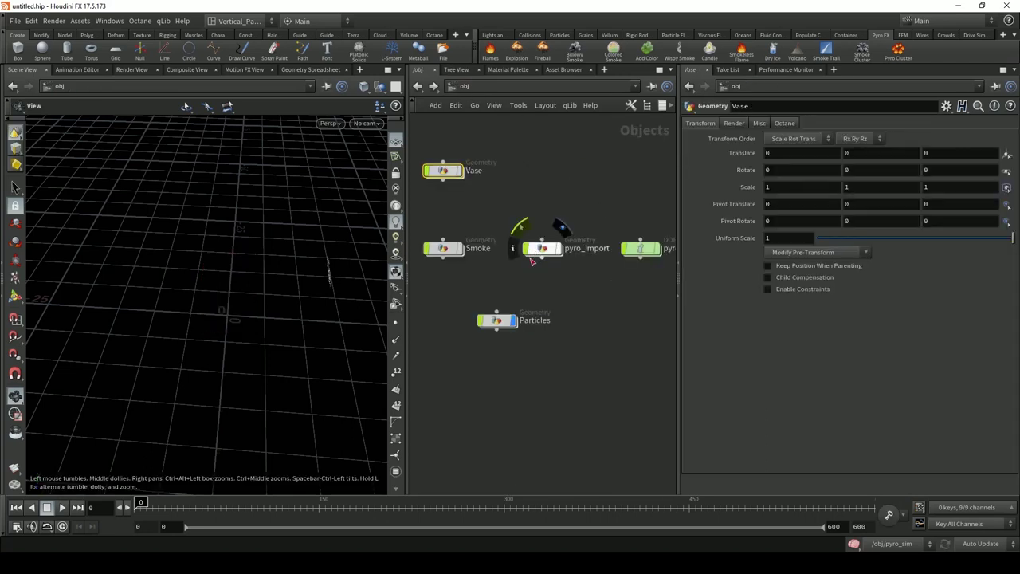
pyautogui.doubleClick(497, 321)
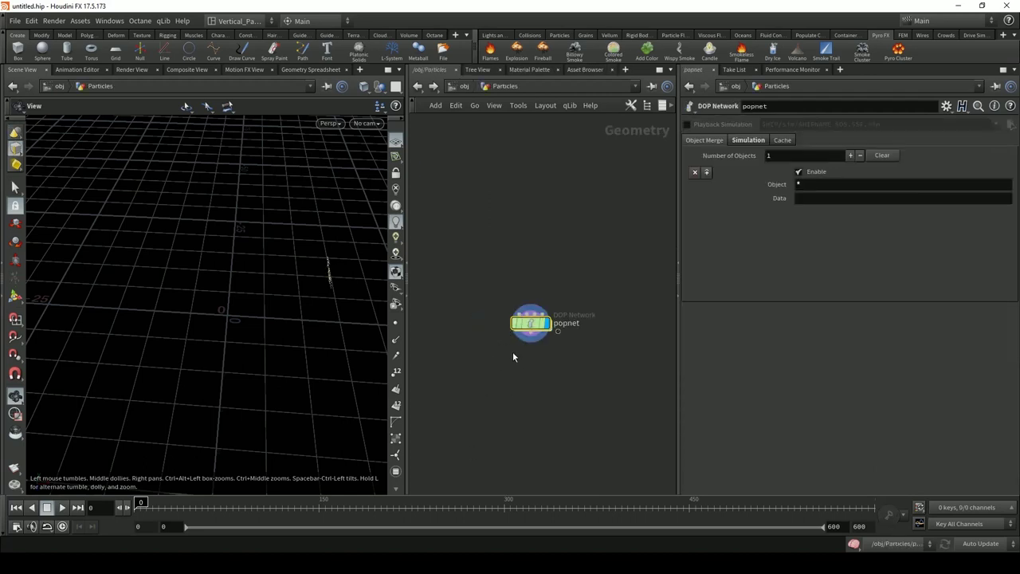
pyautogui.doubleClick(530, 323)
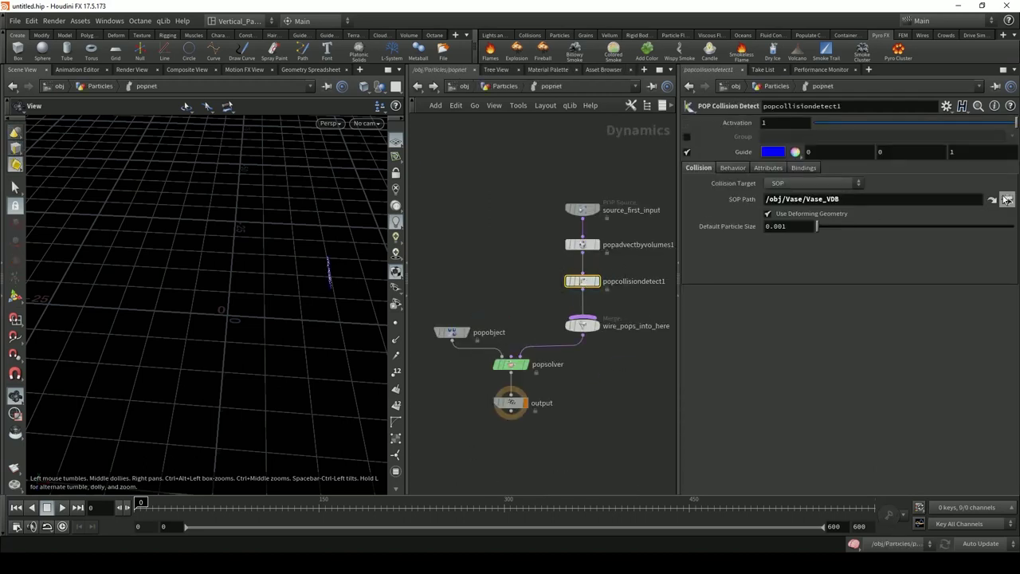
pyautogui.click(1007, 199)
pyautogui.click(929, 117)
pyautogui.click(904, 262)
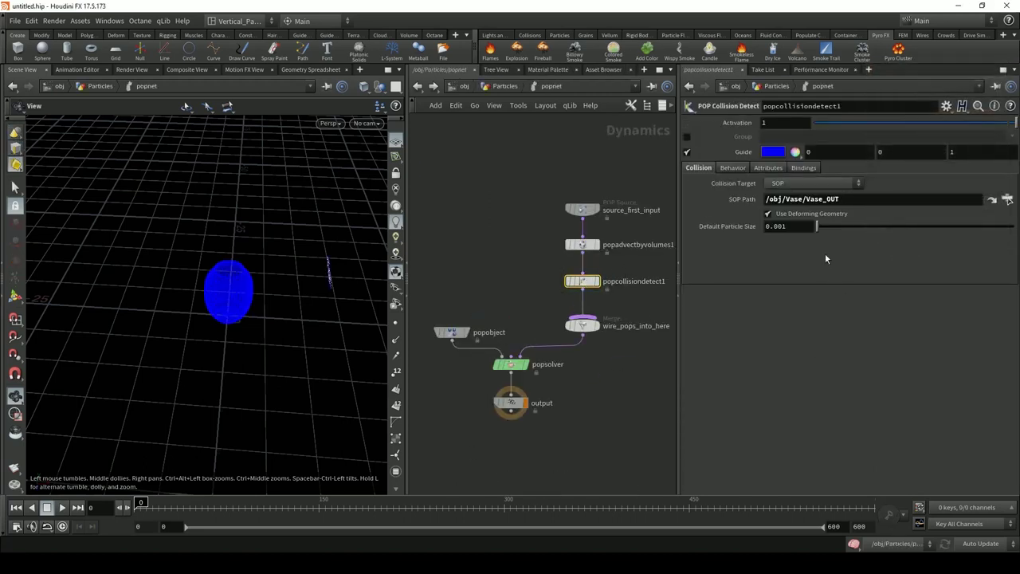
# Set the Default Particle Size of popcollisiondetect1 to 0.005 and enable Accumulate Hits in its behavior settings
pyautogui.click(807, 229)
pyautogui.press('BackSpace')
pyautogui.write('5')
pyautogui.press('Return')
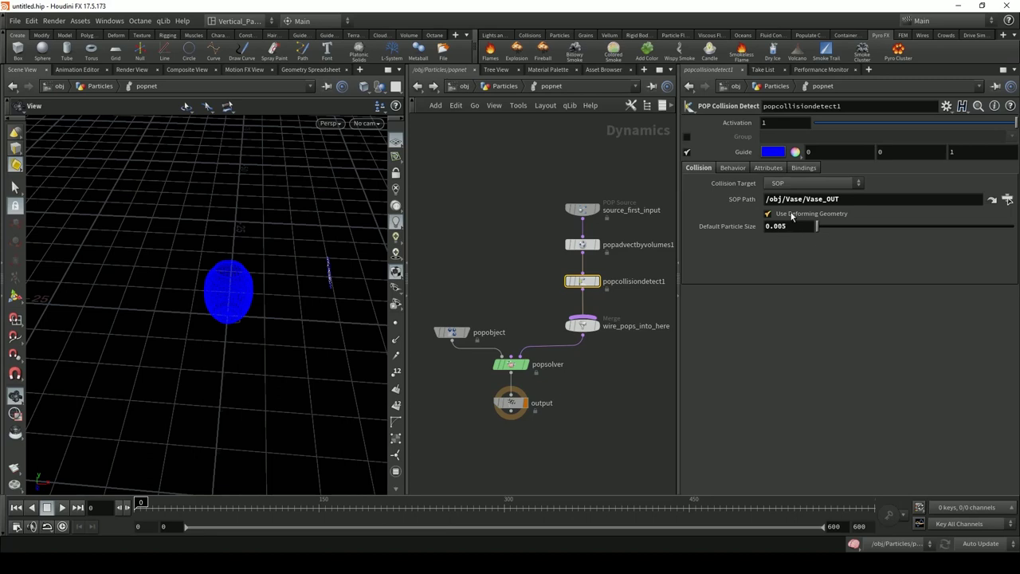
pyautogui.click(733, 168)
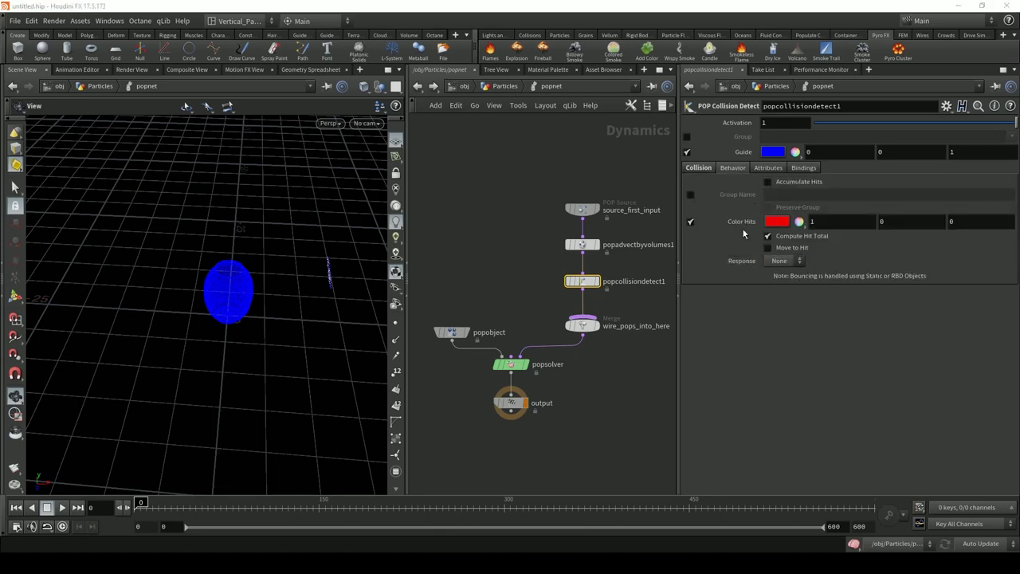
pyautogui.click(767, 182)
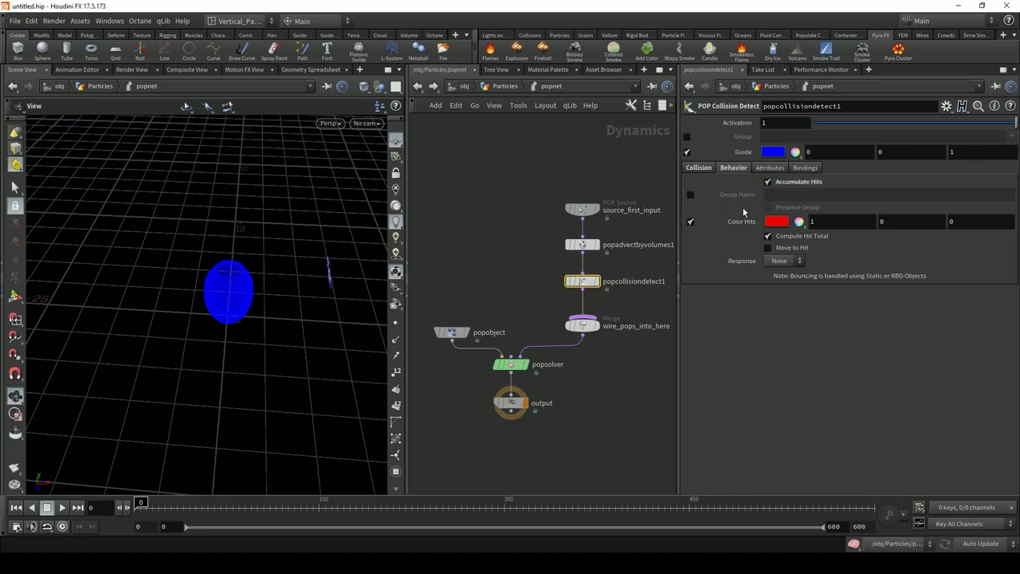
# Enable the hit group on popcollisiondetect1 and name it hit
pyautogui.click(691, 196)
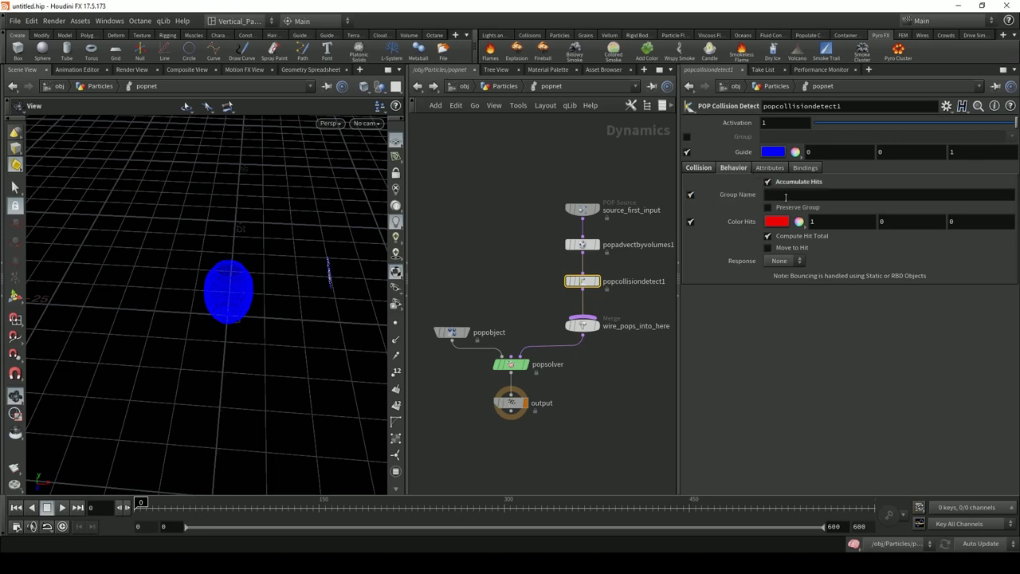
pyautogui.moveTo(788, 190)
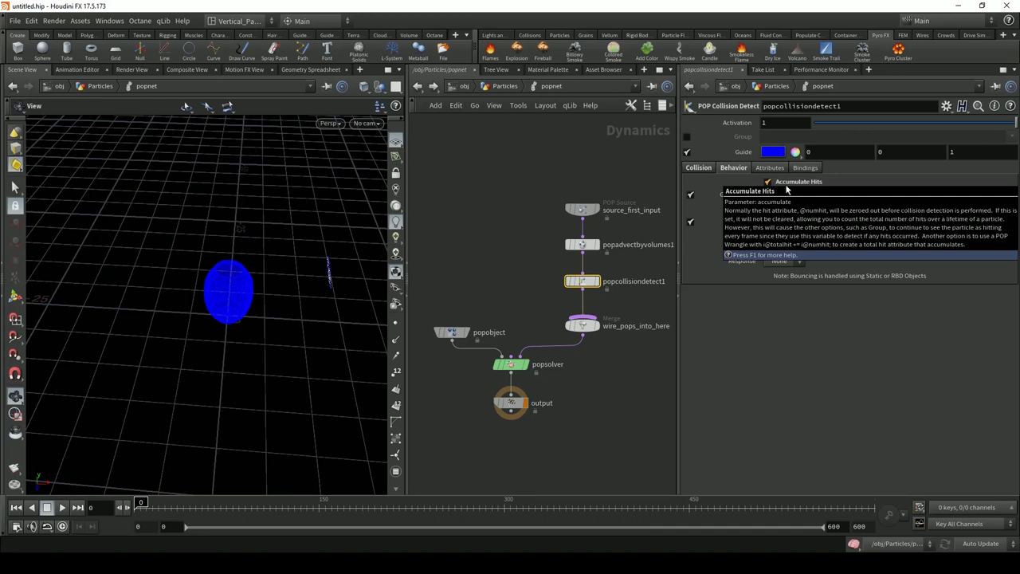
pyautogui.doubleClick(781, 195)
pyautogui.click(749, 208)
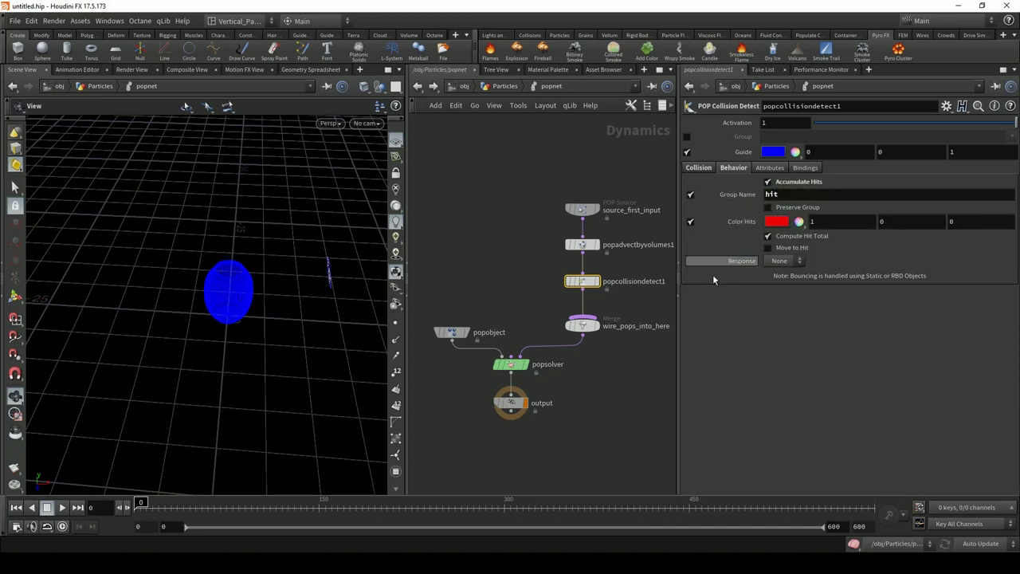
# Enable Preserve Group and Move to Hit on popcollisiondetect1 and set its Response to Stop
pyautogui.click(767, 208)
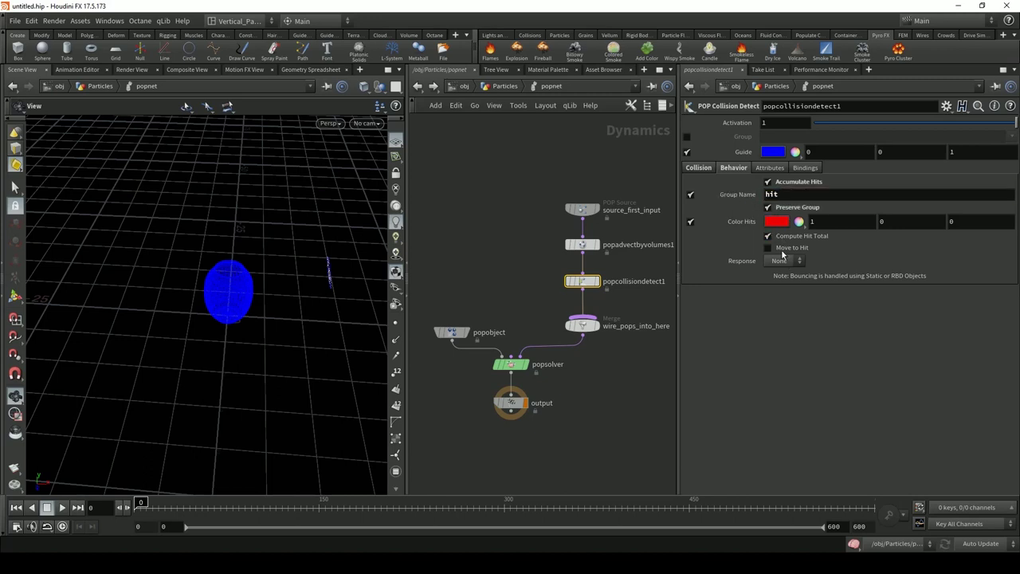
pyautogui.click(784, 249)
pyautogui.click(795, 263)
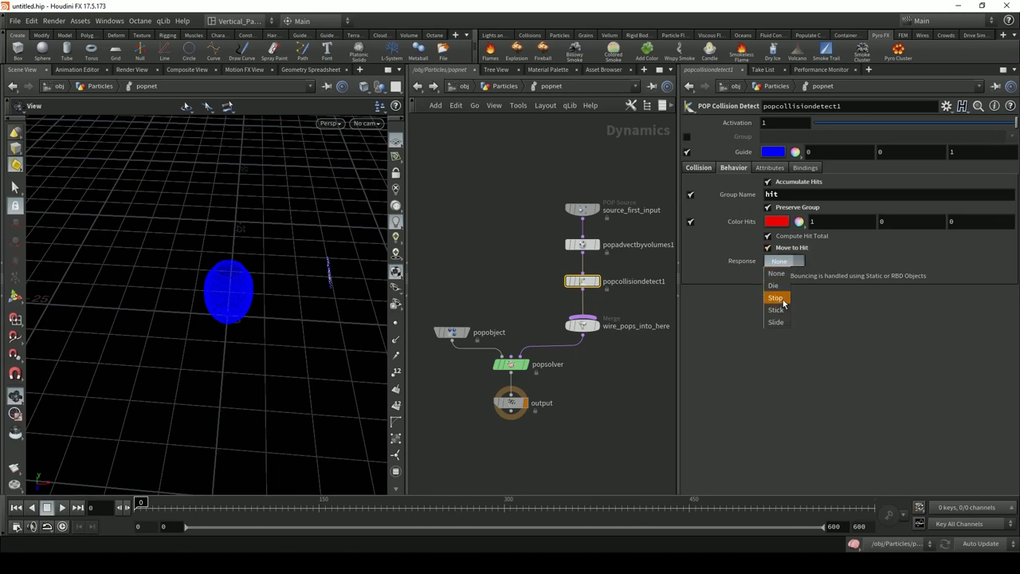
pyautogui.click(776, 298)
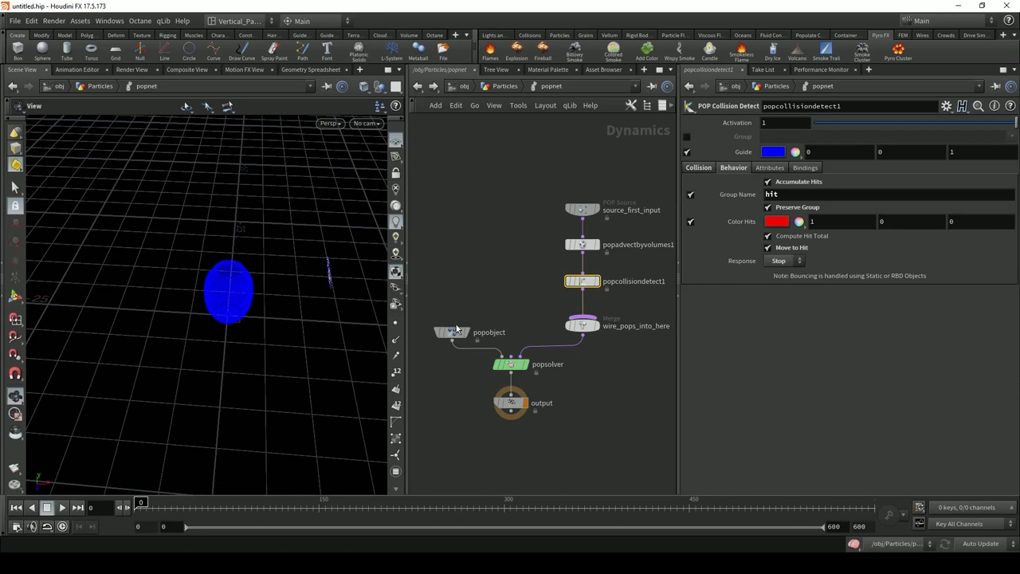
# Simulate to frame 100, disable the collision guide of popcollisiondetect1 and inspect the particles hitting the vase
pyautogui.moveTo(454, 330); pyautogui.dragTo(445, 278)
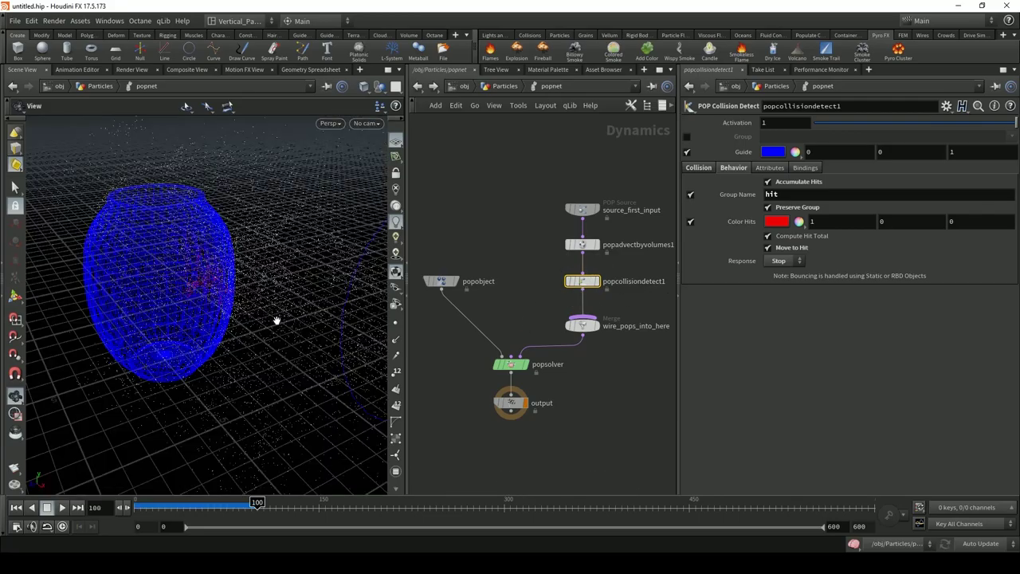
pyautogui.moveTo(279, 320); pyautogui.dragTo(98, 316)
pyautogui.moveTo(208, 300); pyautogui.dragTo(273, 260)
pyautogui.click(687, 152)
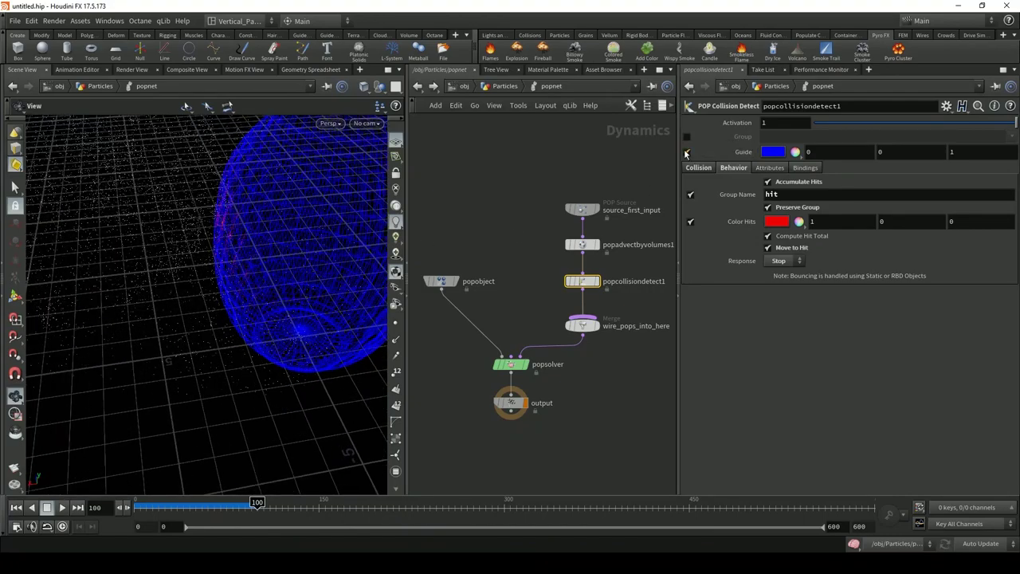
pyautogui.moveTo(175, 271); pyautogui.dragTo(200, 273)
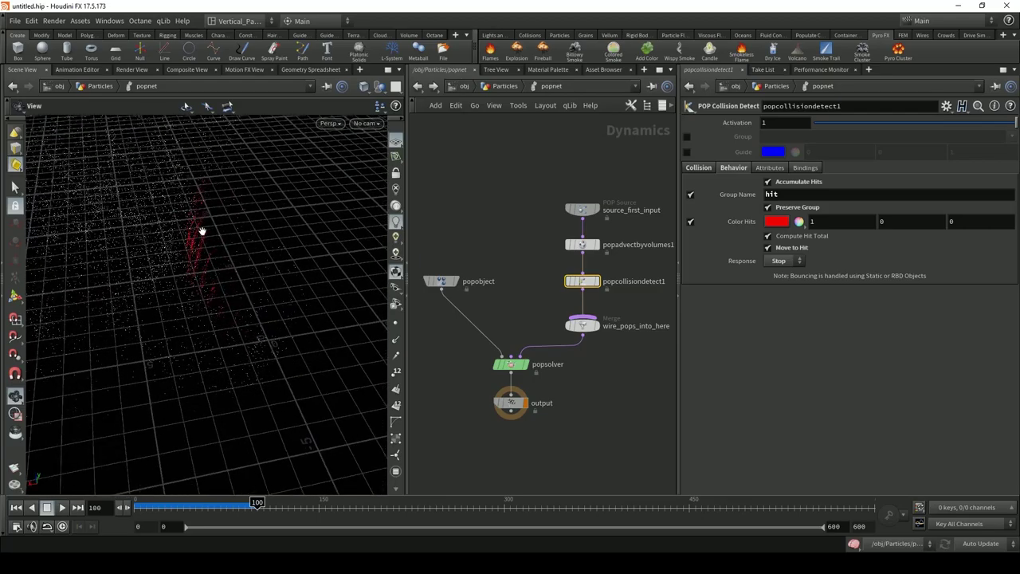
pyautogui.moveTo(204, 240); pyautogui.dragTo(199, 263)
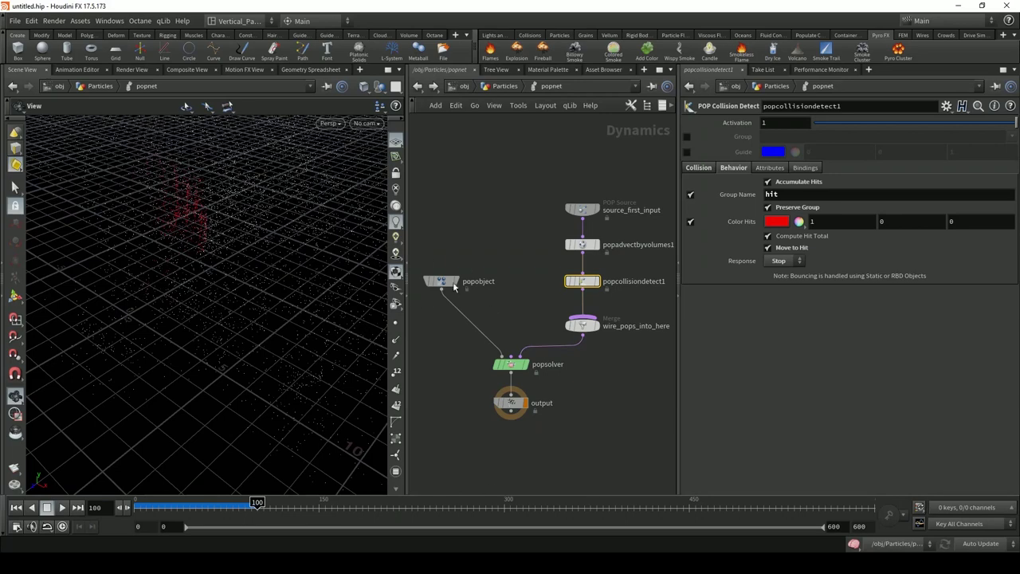
# Make room above the output node and add a Static Object node beside the solver chain
pyautogui.moveTo(451, 283); pyautogui.dragTo(467, 275)
pyautogui.moveTo(515, 400); pyautogui.dragTo(515, 405)
pyautogui.moveTo(509, 458)
pyautogui.mouseDown()
pyautogui.moveTo(511, 482)
pyautogui.moveTo(511, 460)
pyautogui.mouseUp()
pyautogui.press('Tab')
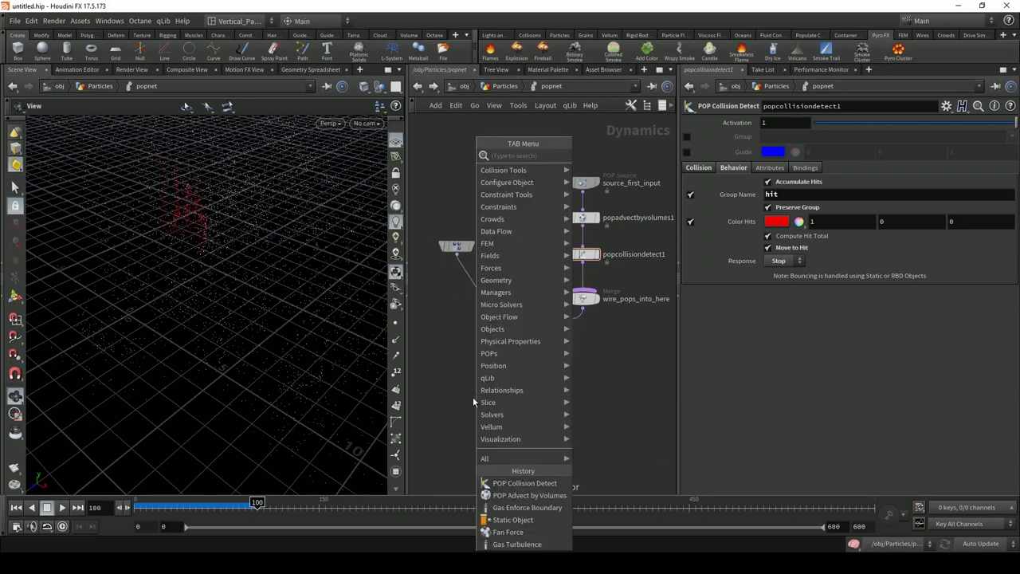
pyautogui.write('stat')
pyautogui.press('Return')
pyautogui.click(475, 387)
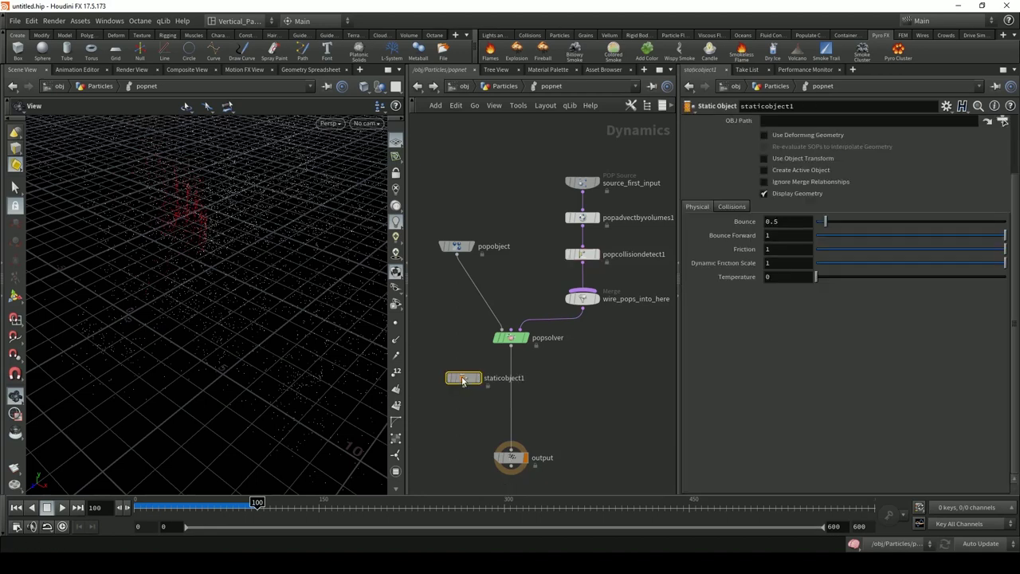
# Enable Use Deforming Geometry, Use Object Transform and Create Active Object on staticobject1
pyautogui.click(765, 135)
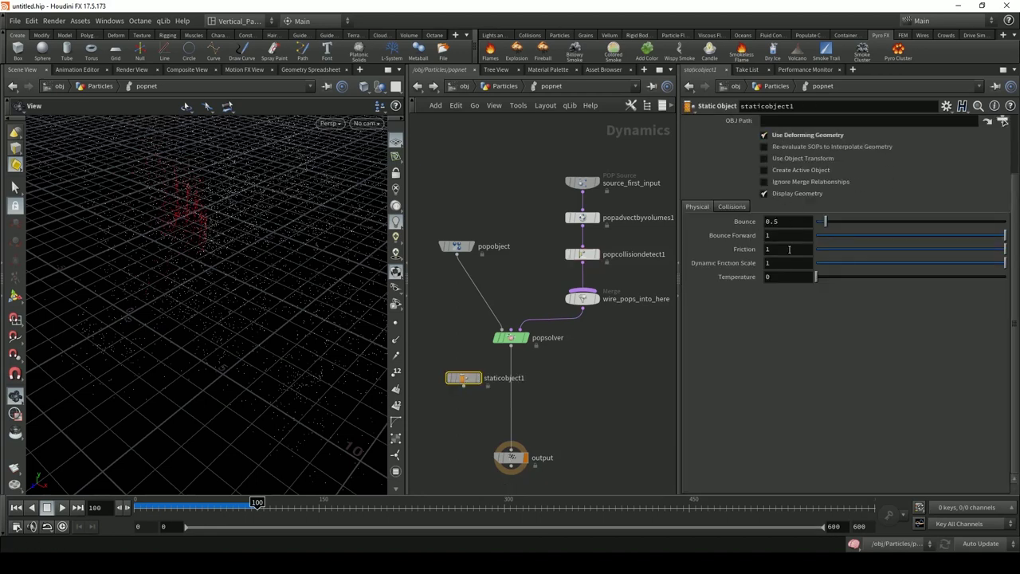
pyautogui.click(767, 158)
pyautogui.click(766, 170)
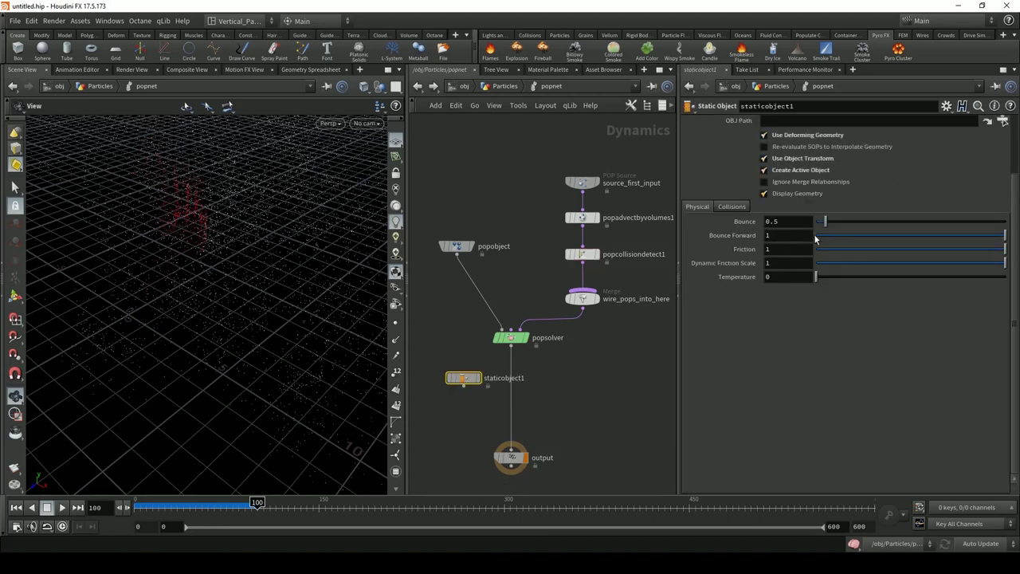
pyautogui.click(729, 209)
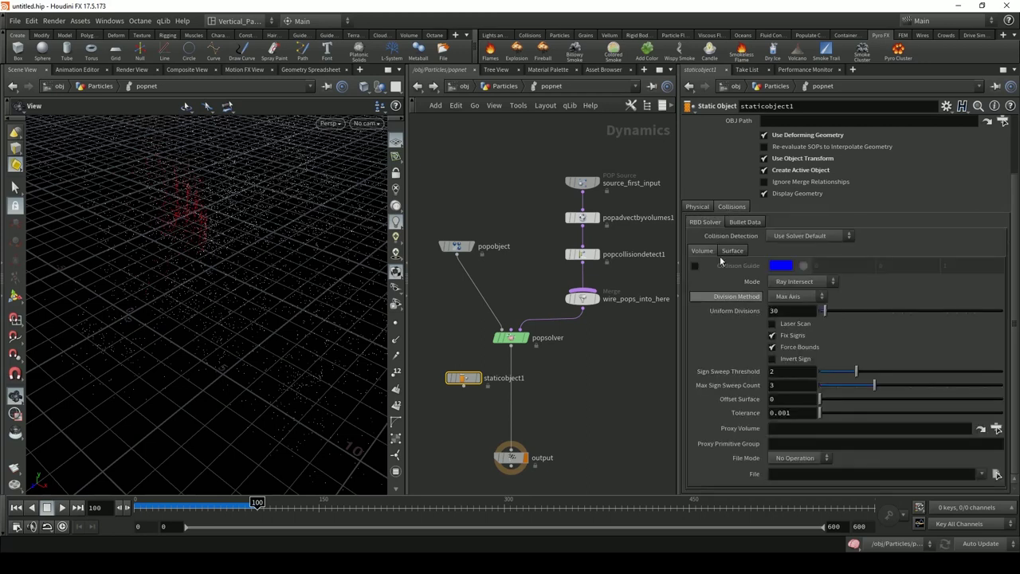
pyautogui.click(697, 207)
pyautogui.moveTo(465, 379); pyautogui.dragTo(444, 354)
# Set the OBJ Path of staticobject1 to /obj/Vase and its SOP Path to /obj/Vase/Vase_OUT
pyautogui.click(1003, 121)
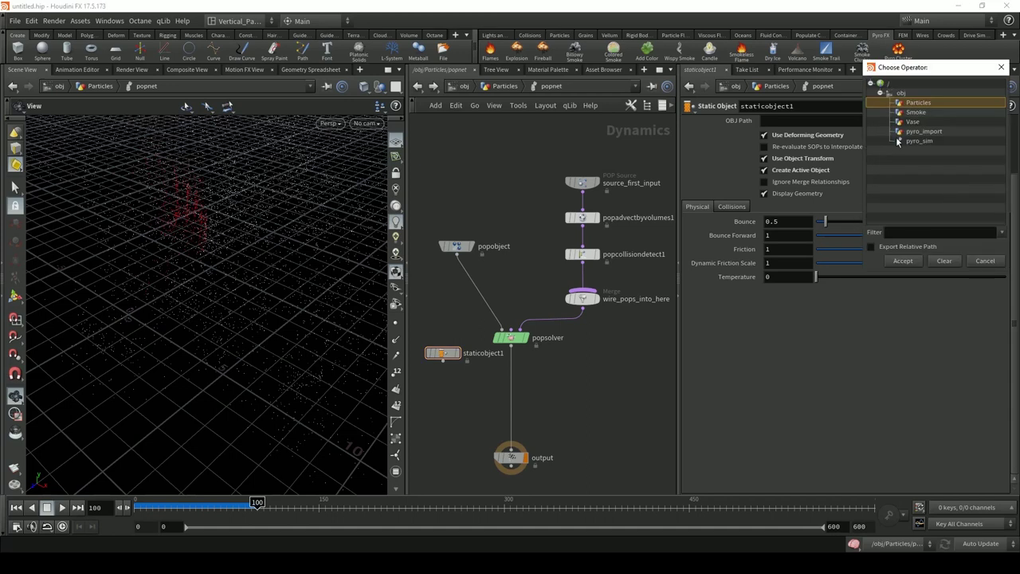
pyautogui.doubleClick(912, 121)
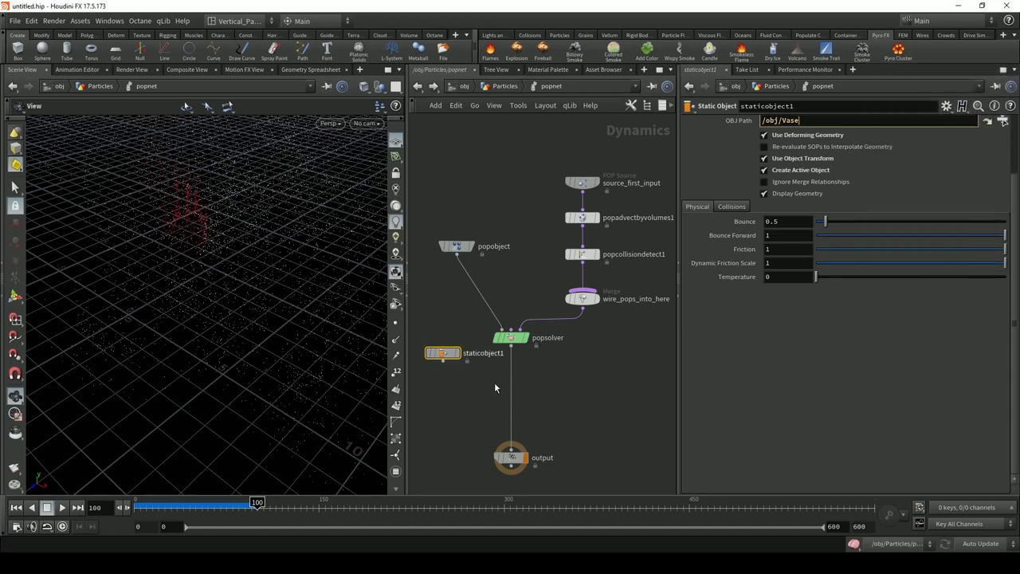
pyautogui.moveTo(445, 358)
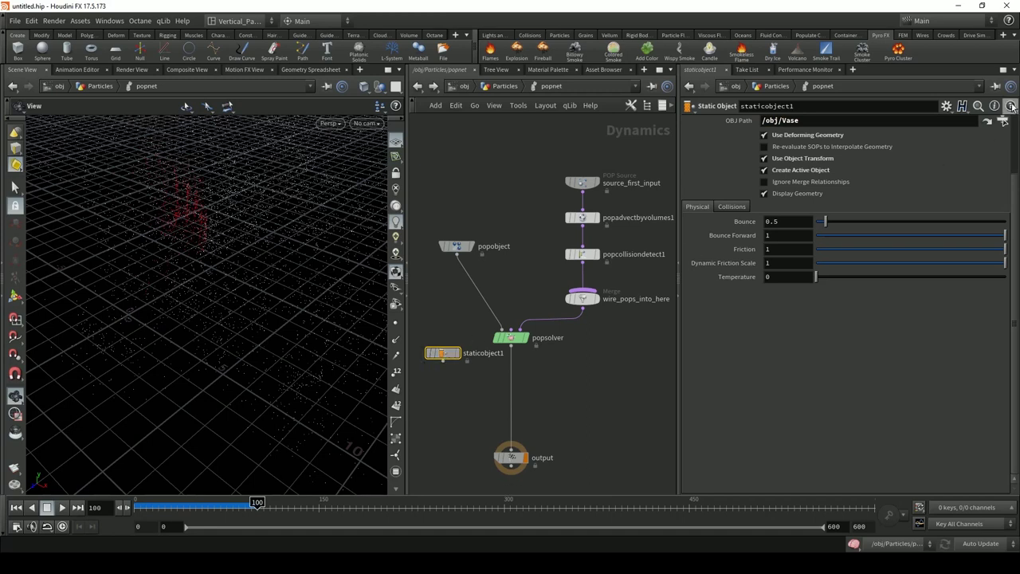
pyautogui.scroll(2, 985, 134)
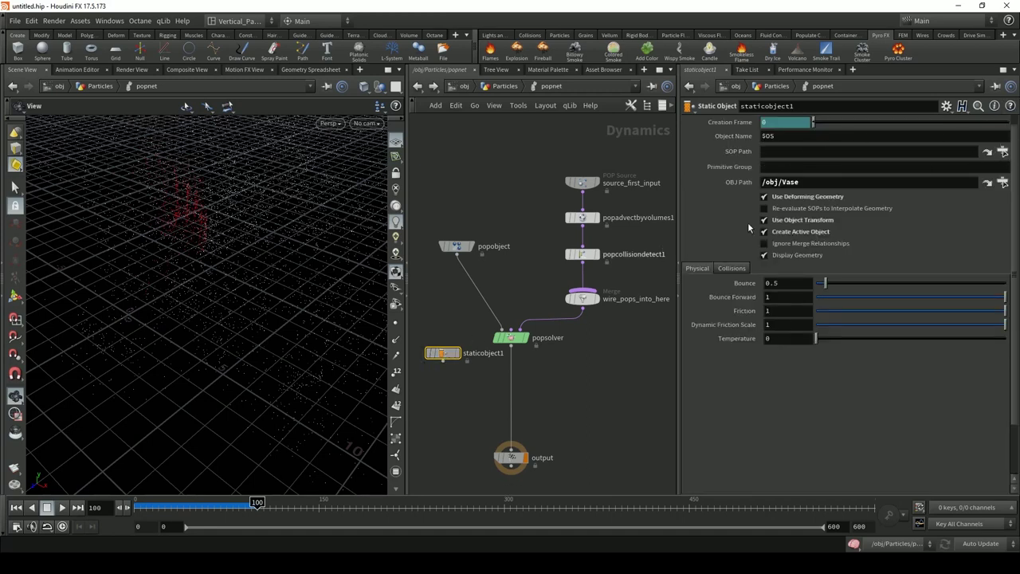
pyautogui.click(985, 151)
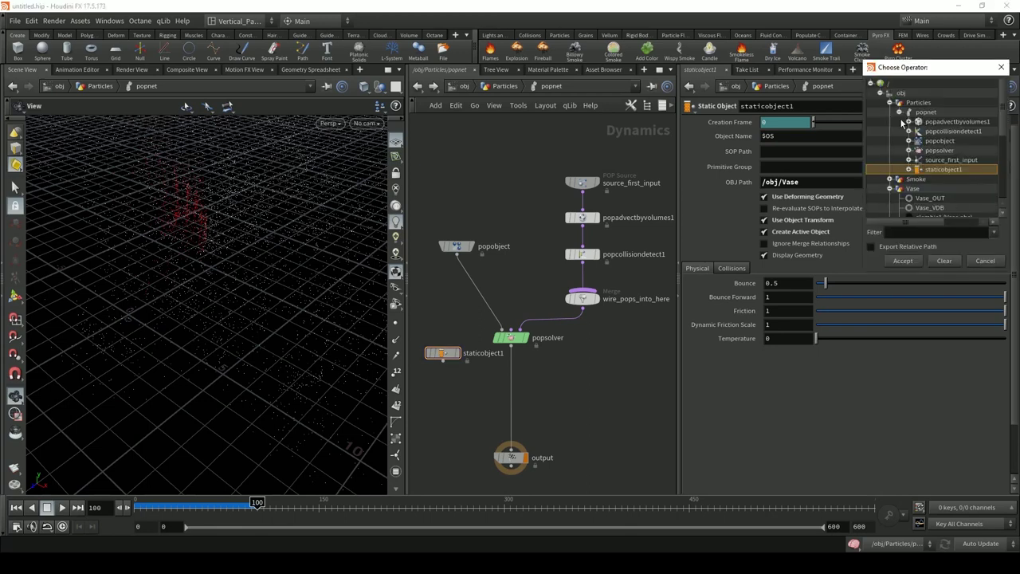
pyautogui.click(889, 103)
pyautogui.doubleClick(915, 122)
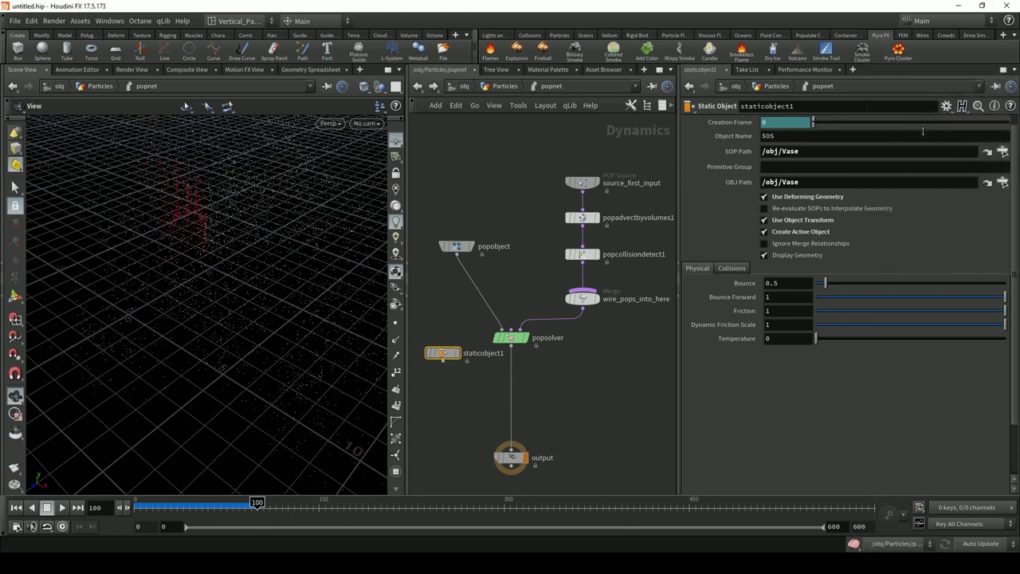
pyautogui.click(986, 152)
pyautogui.click(1003, 152)
pyautogui.doubleClick(917, 134)
# Add a Merge node below staticobject1 and wire the static object into it
pyautogui.click(449, 413)
pyautogui.press('Tab')
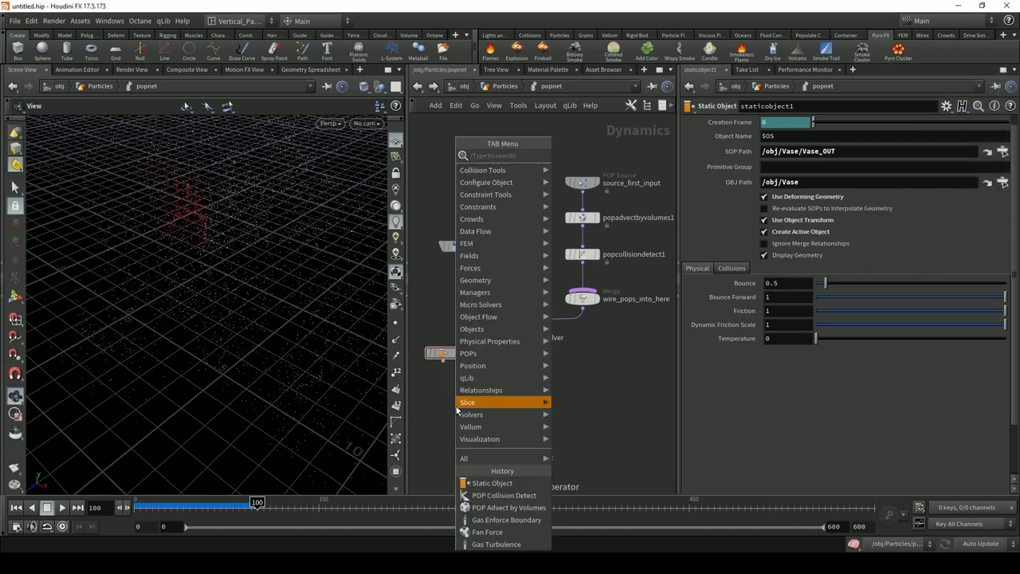
pyautogui.write('merge')
pyautogui.press('Return')
pyautogui.click(455, 406)
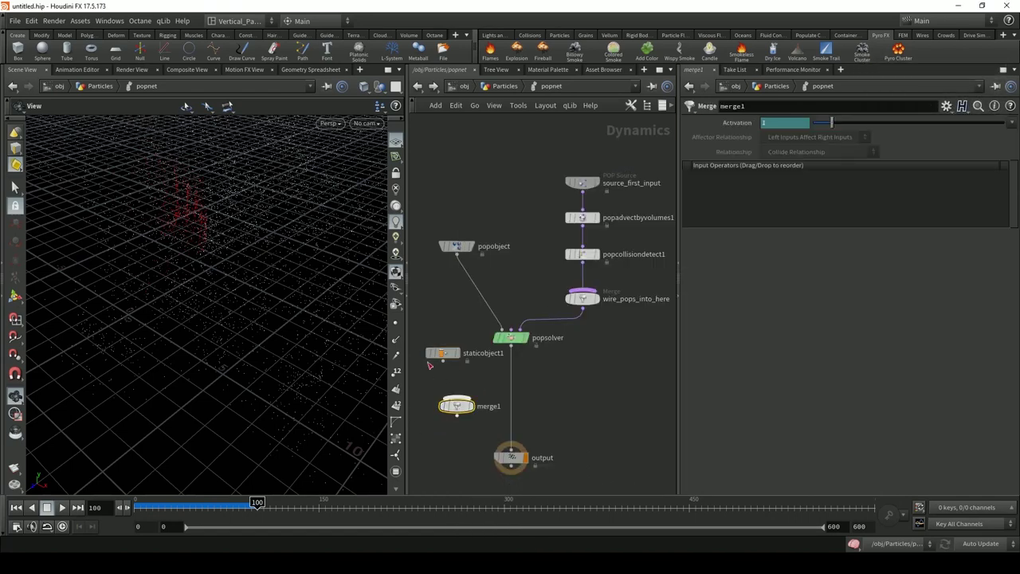
pyautogui.moveTo(443, 361); pyautogui.dragTo(467, 414)
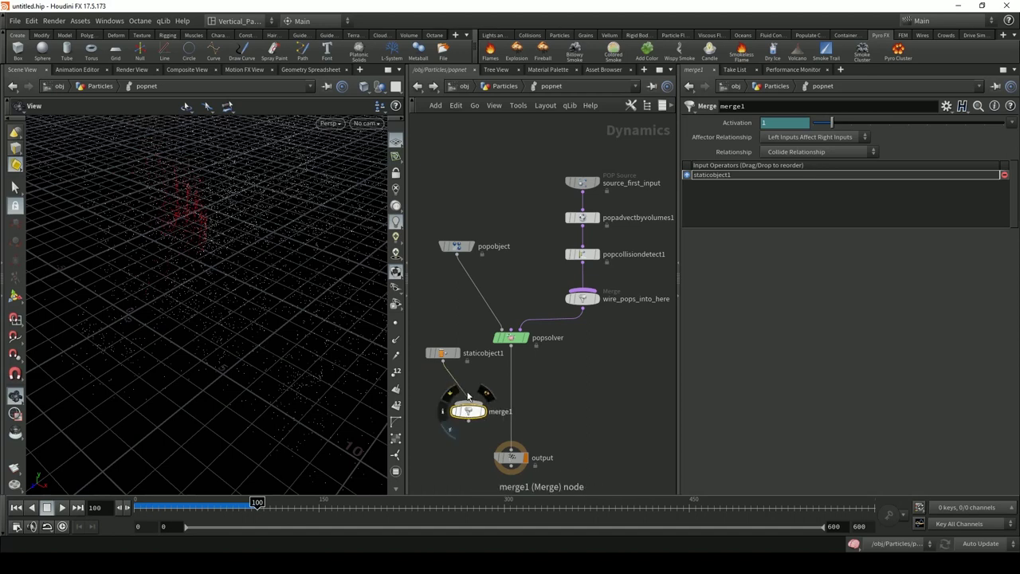
# Check the collision settings of staticobject1 and delete it together with the merge1 node
pyautogui.click(437, 353)
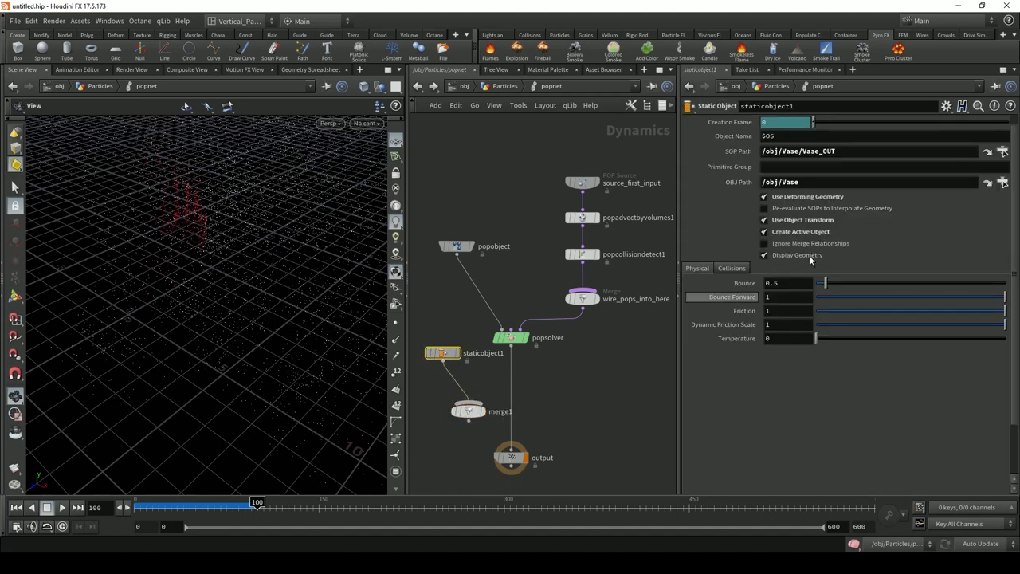
pyautogui.click(732, 268)
pyautogui.scroll(-2, 729, 382)
pyautogui.scroll(-1, 723, 402)
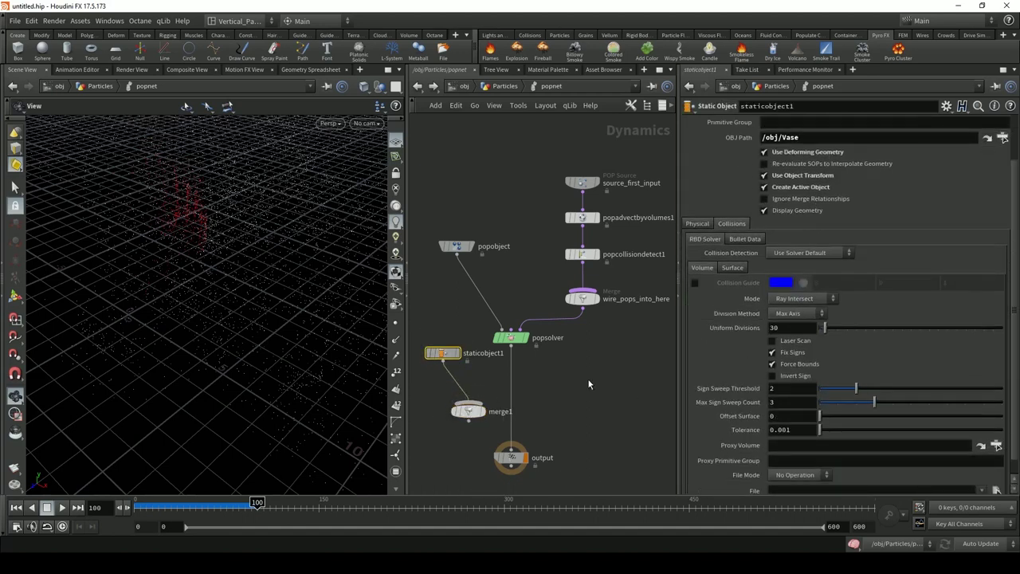
pyautogui.moveTo(435, 320); pyautogui.dragTo(482, 451)
pyautogui.press('Delete')
# Display the Vase at object level to compare its inside and outside surface with the particles, and hide it again
pyautogui.moveTo(241, 221); pyautogui.dragTo(343, 191)
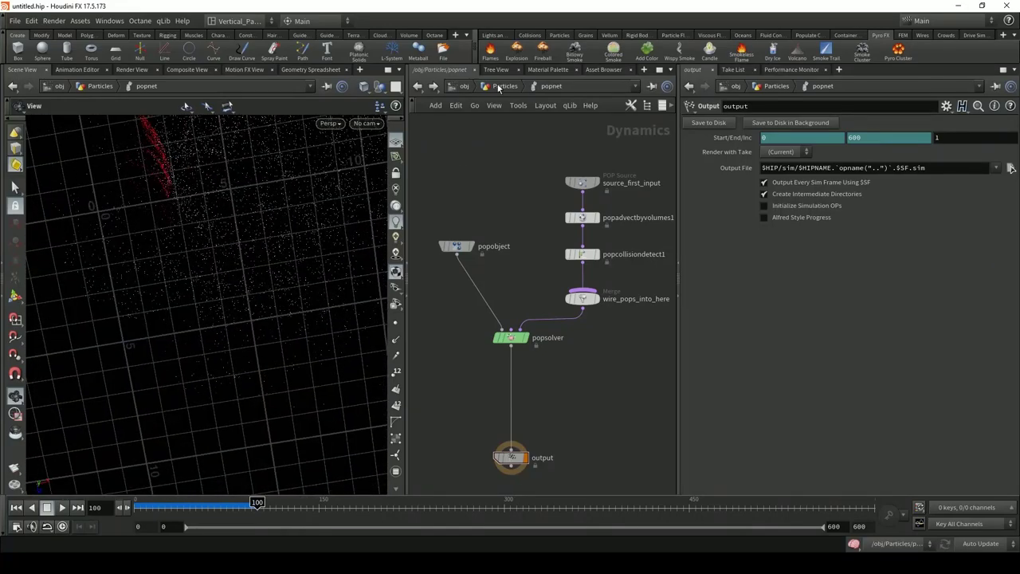
pyautogui.click(498, 86)
pyautogui.click(461, 86)
pyautogui.click(460, 171)
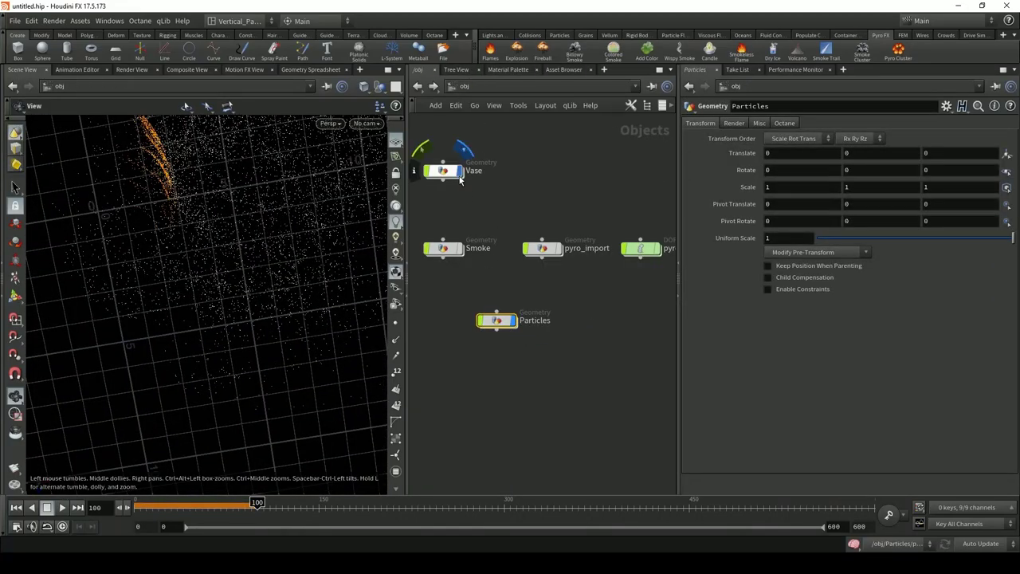
pyautogui.moveTo(263, 247); pyautogui.dragTo(279, 231)
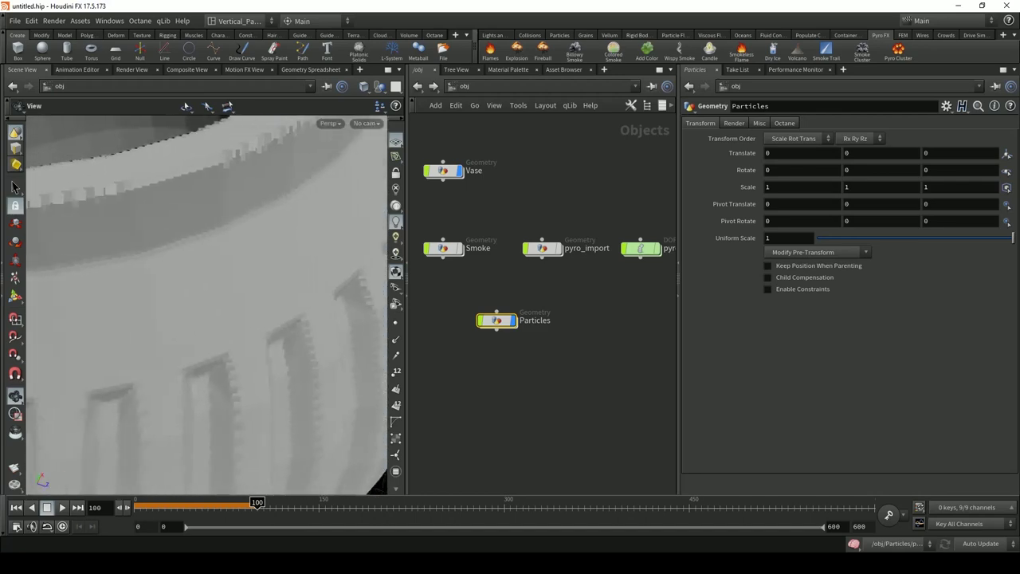
pyautogui.moveTo(189, 220); pyautogui.dragTo(225, 266)
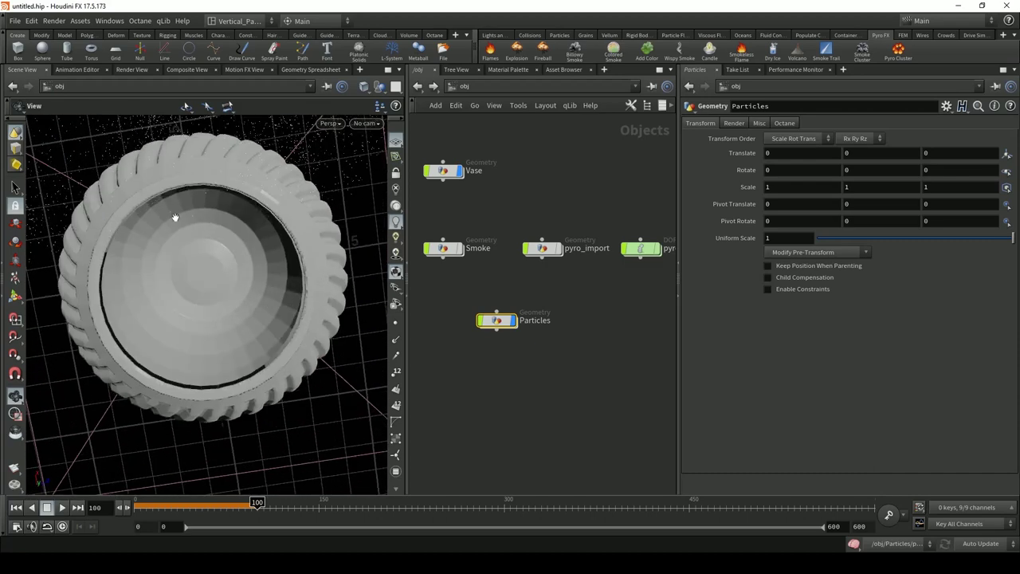
pyautogui.scroll(3, 183, 221)
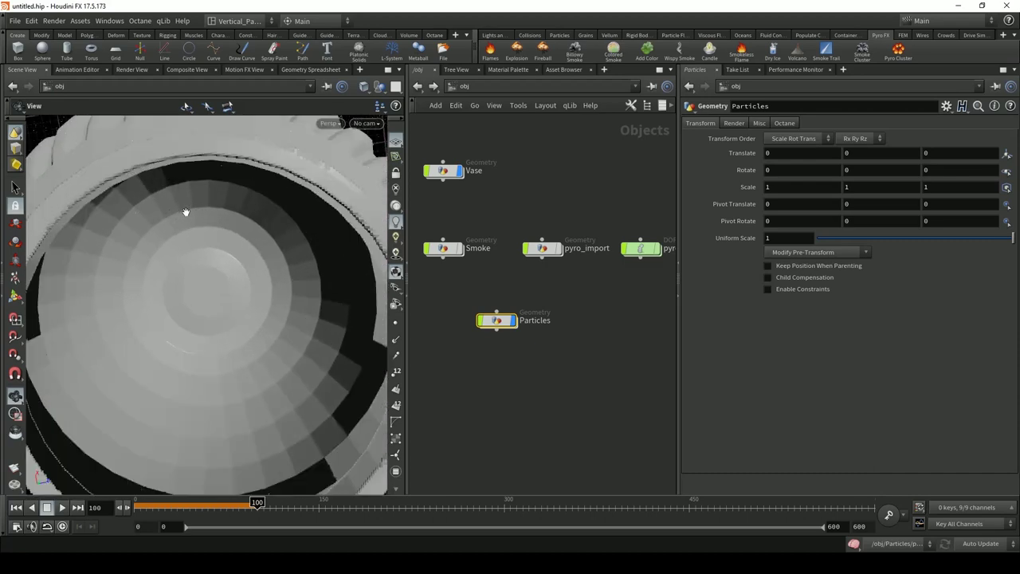
pyautogui.moveTo(218, 224); pyautogui.dragTo(193, 222)
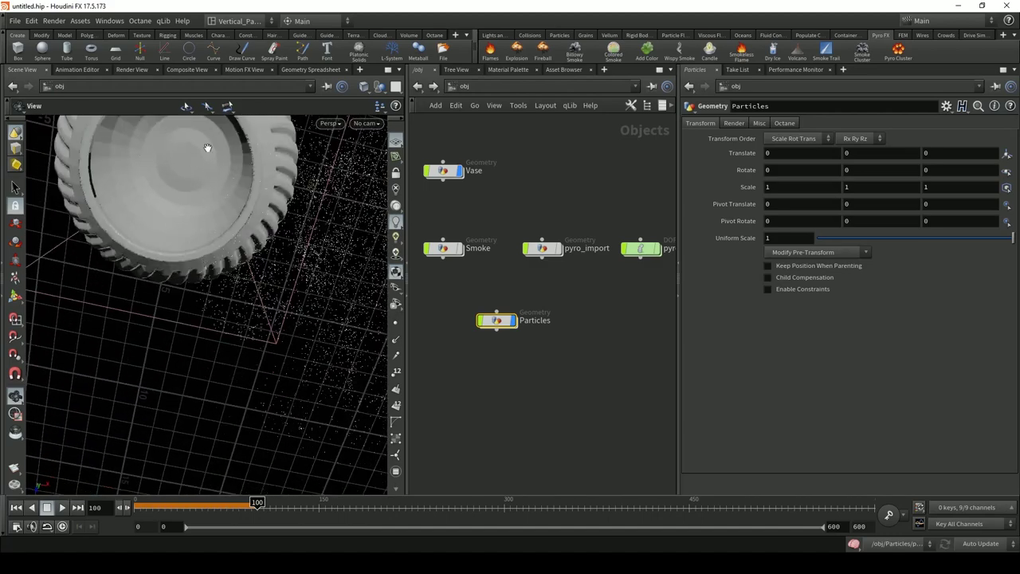
pyautogui.moveTo(217, 220); pyautogui.dragTo(293, 294)
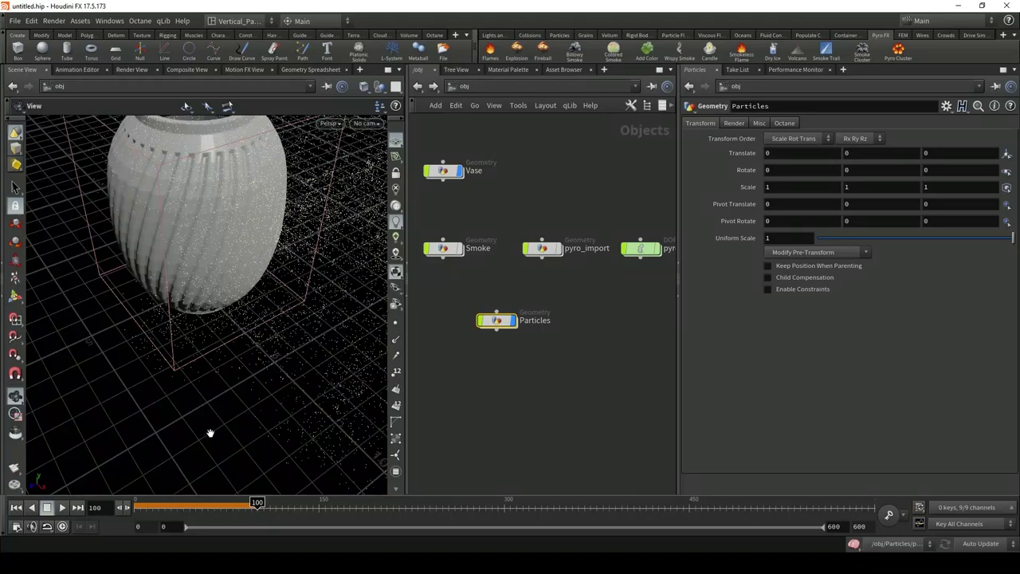
pyautogui.click(460, 171)
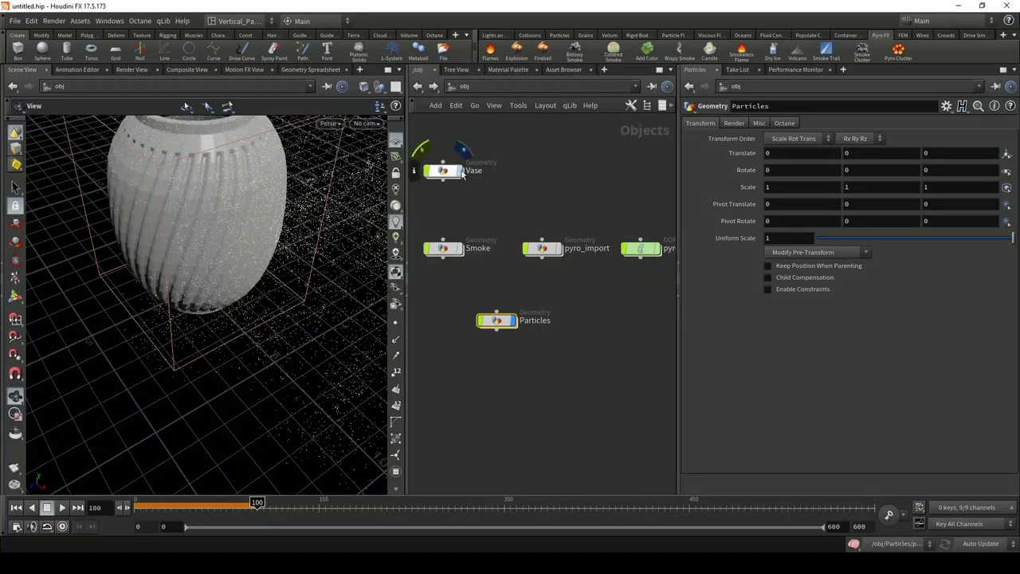
# Reopen the Particles network, inspect the hit particles and rewind the timeline to frame 0
pyautogui.doubleClick(504, 335)
pyautogui.moveTo(182, 225); pyautogui.dragTo(74, 453)
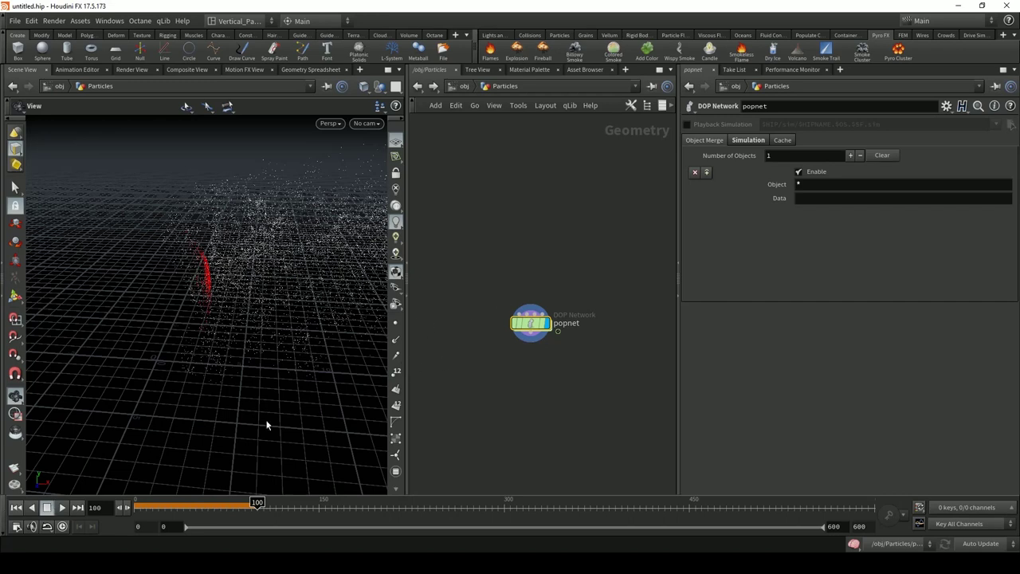
pyautogui.hotkey('ctrl', 'Up')
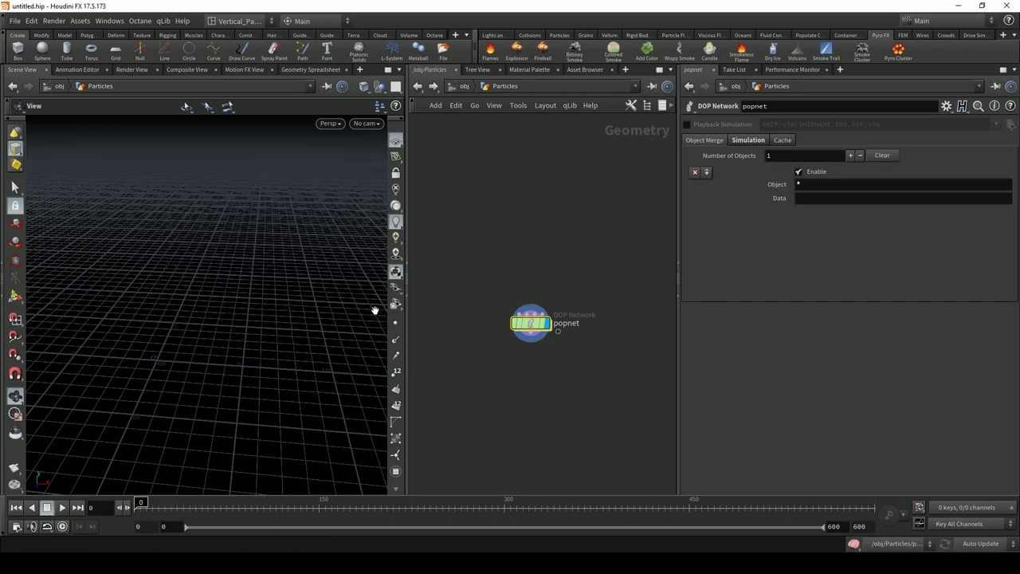
pyautogui.click(463, 86)
pyautogui.doubleClick(494, 321)
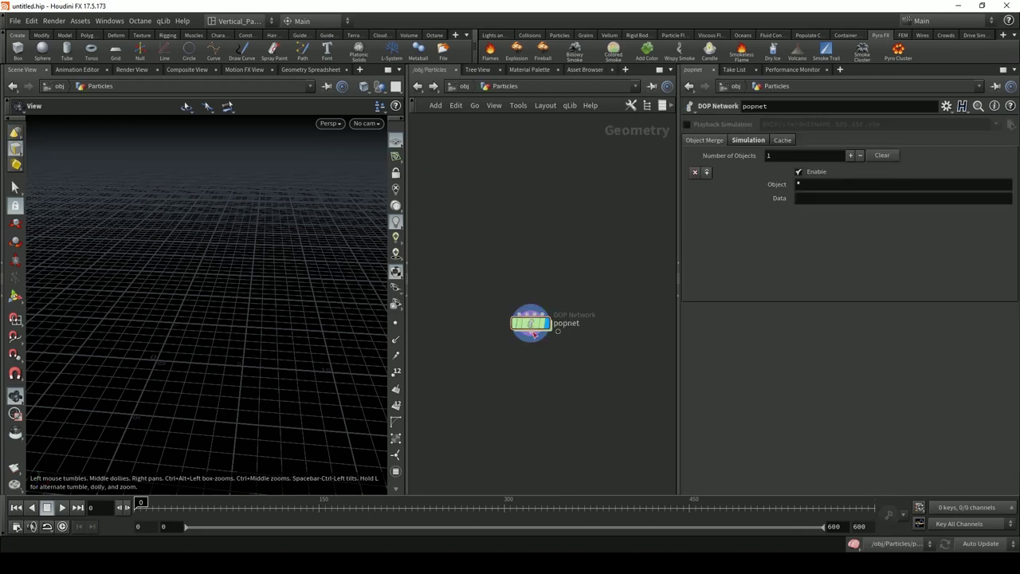
# Enter the popnet network and review its source, merge, collision detect and advect nodes
pyautogui.doubleClick(518, 333)
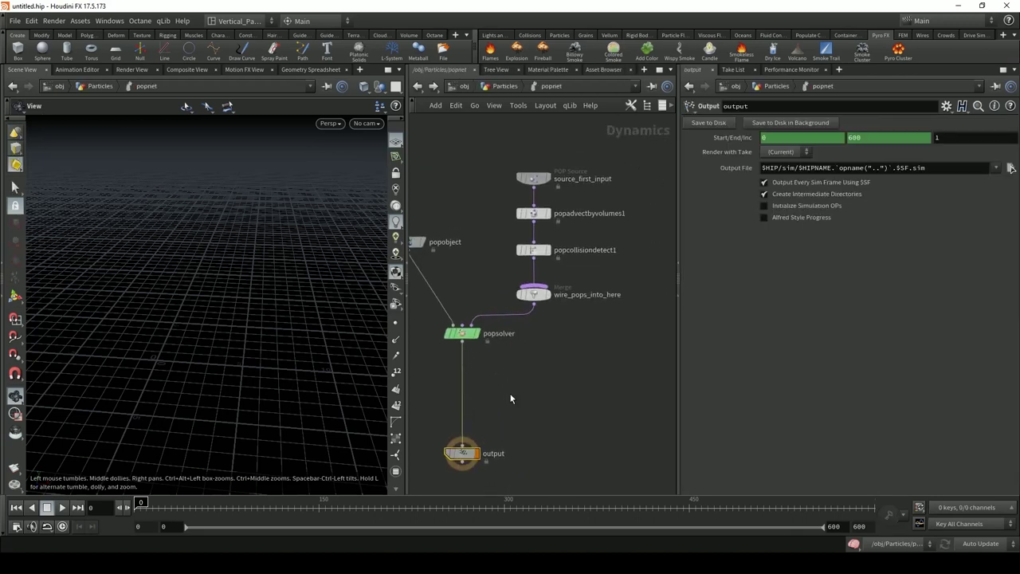
pyautogui.click(538, 190)
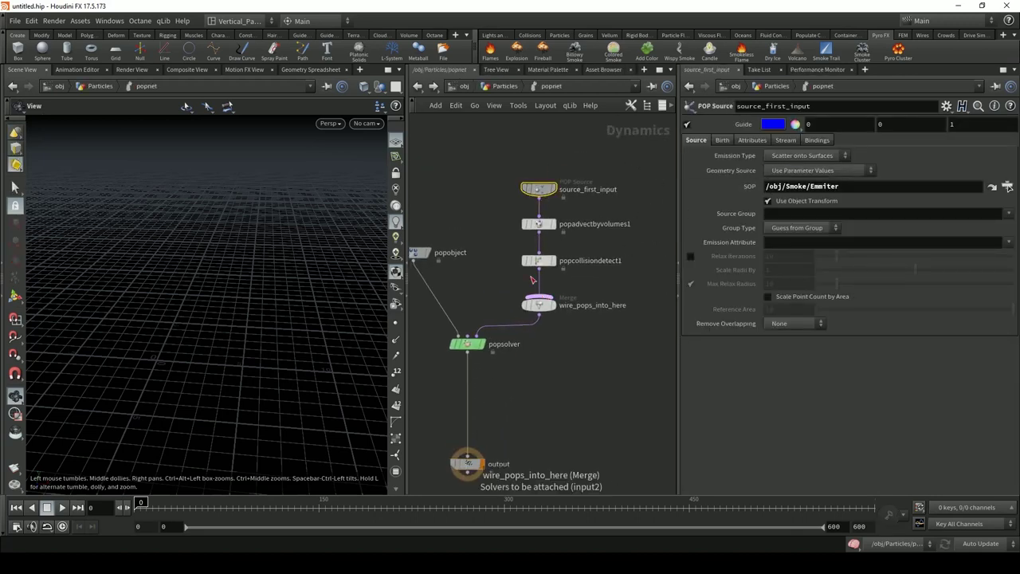
pyautogui.click(539, 305)
pyautogui.click(539, 260)
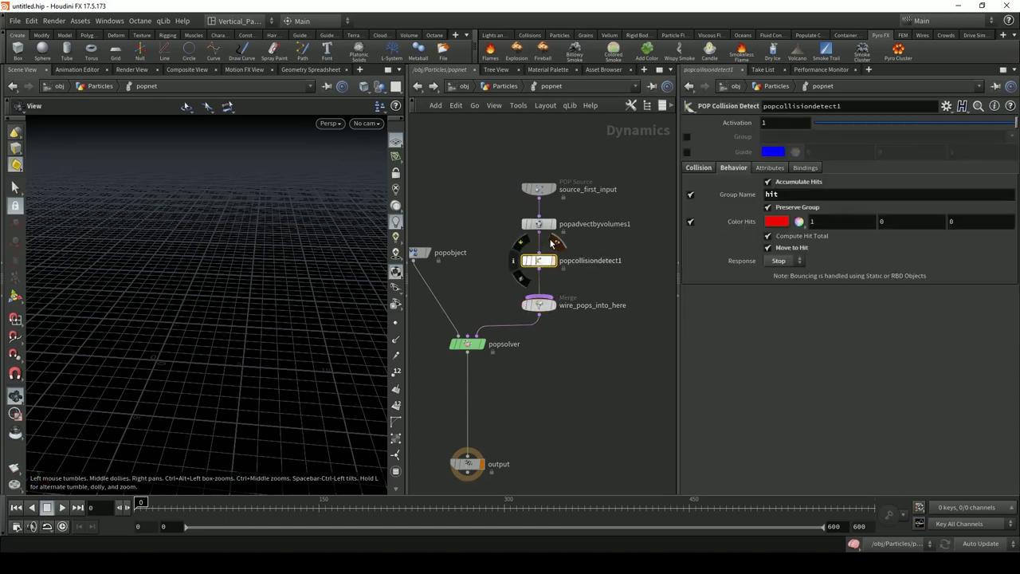
pyautogui.moveTo(521, 401); pyautogui.dragTo(564, 351, button='middle')
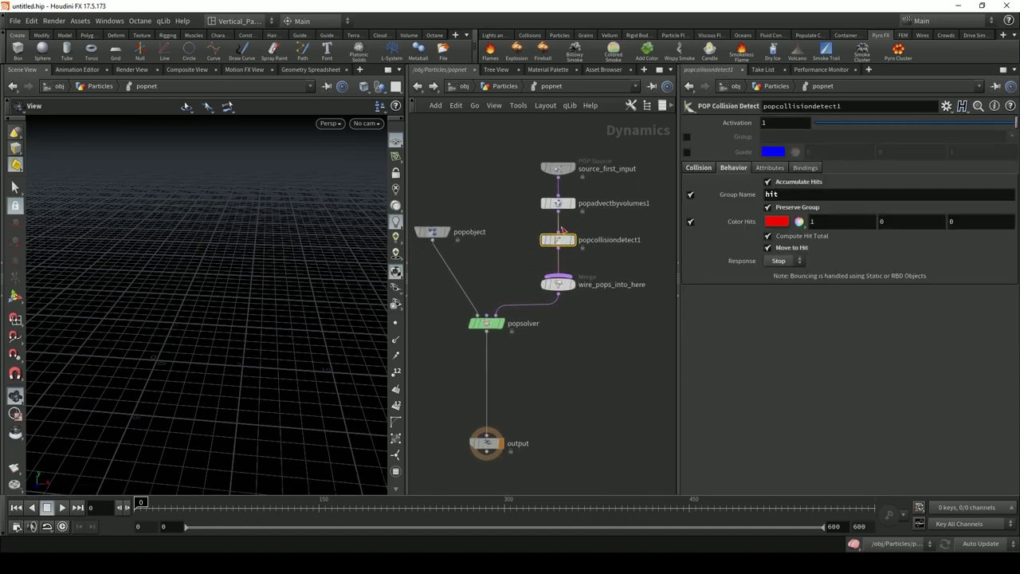
pyautogui.click(562, 204)
# Set the Const. Activation of source_first_input to the expression $SF < 150
pyautogui.click(563, 169)
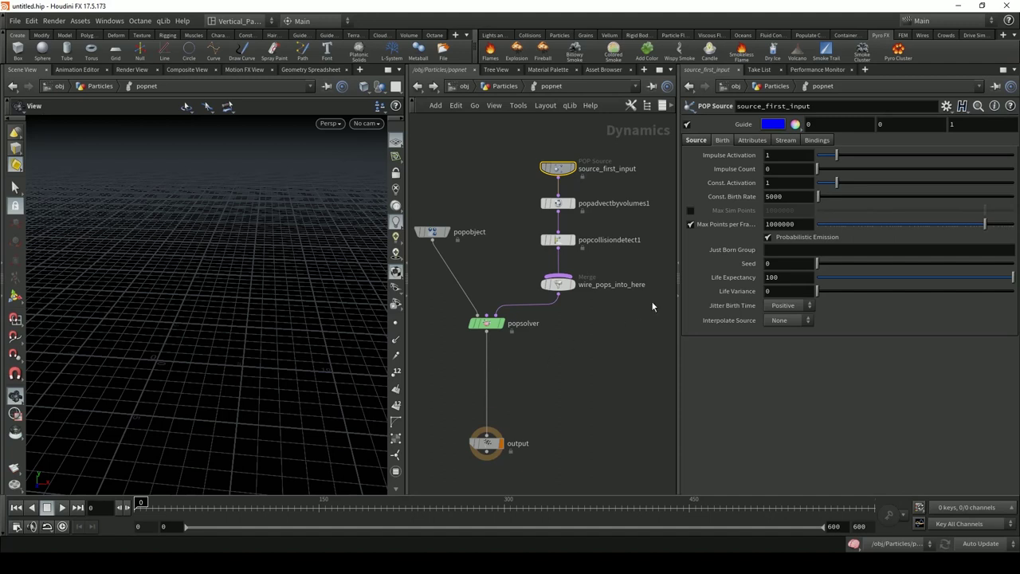
pyautogui.click(782, 183)
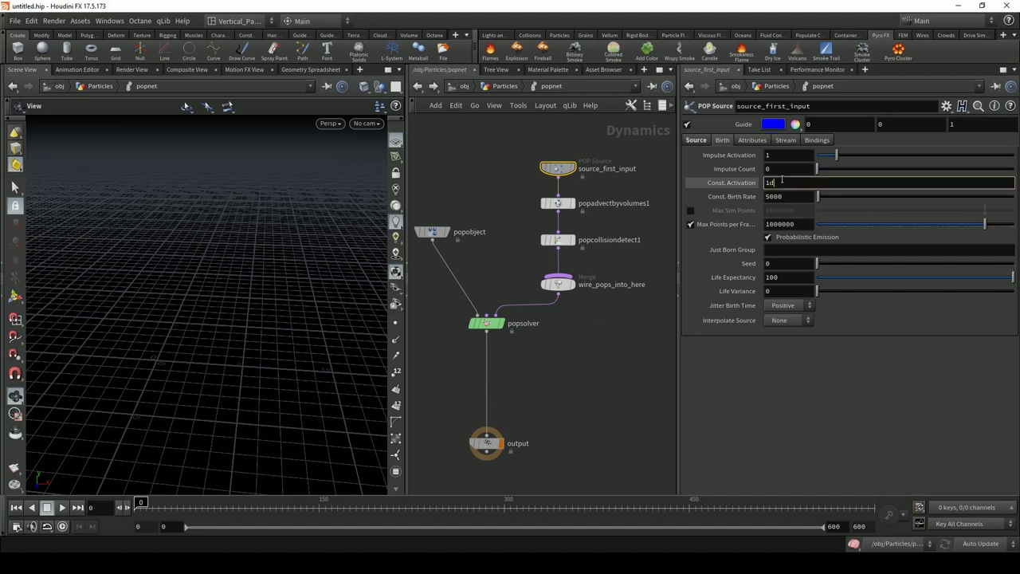
pyautogui.write('d')
pyautogui.press('BackSpace')
pyautogui.press('BackSpace')
pyautogui.write('$')
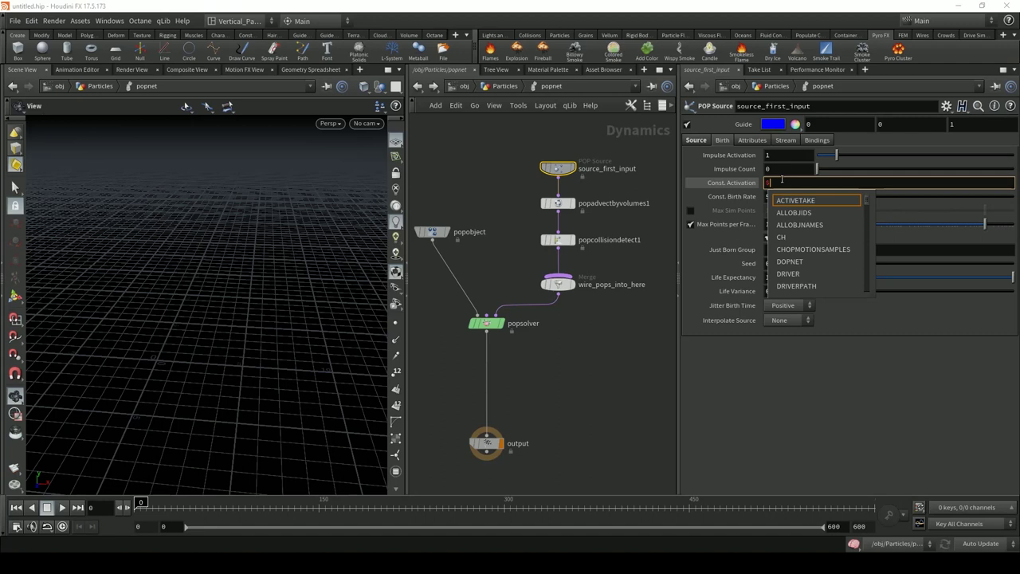
pyautogui.write('SF')
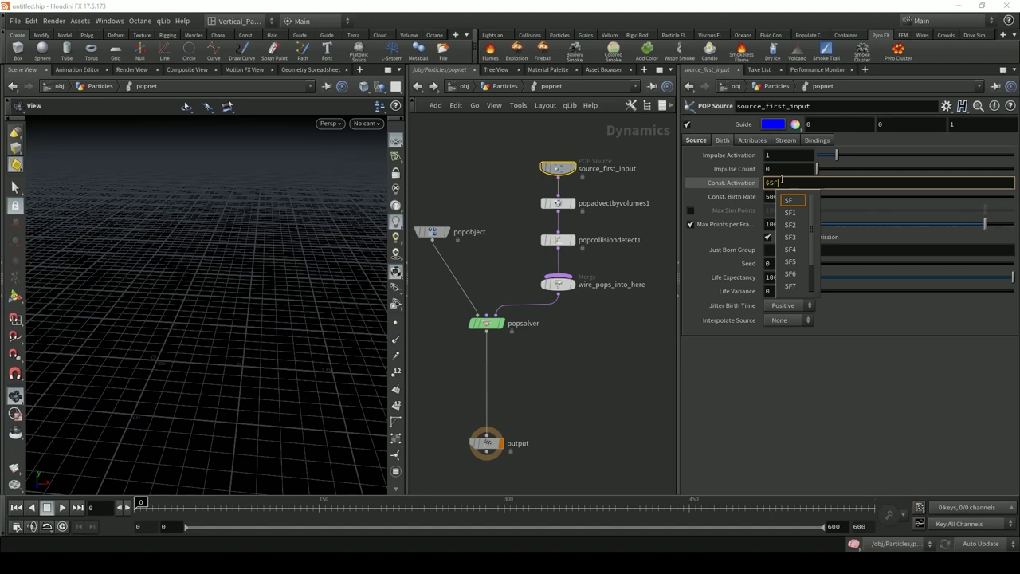
pyautogui.write(' < ')
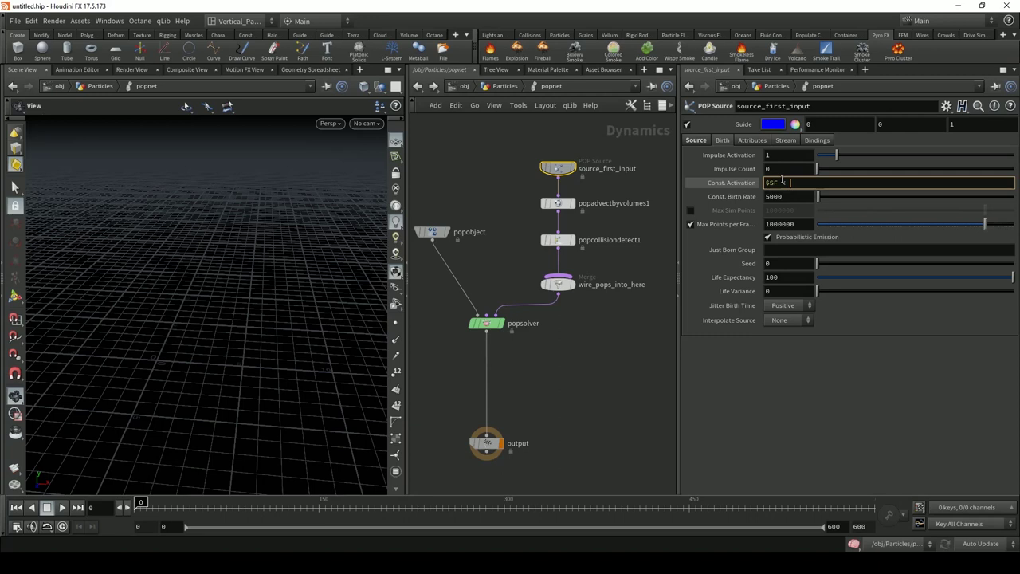
pyautogui.write('150')
pyautogui.press('Return')
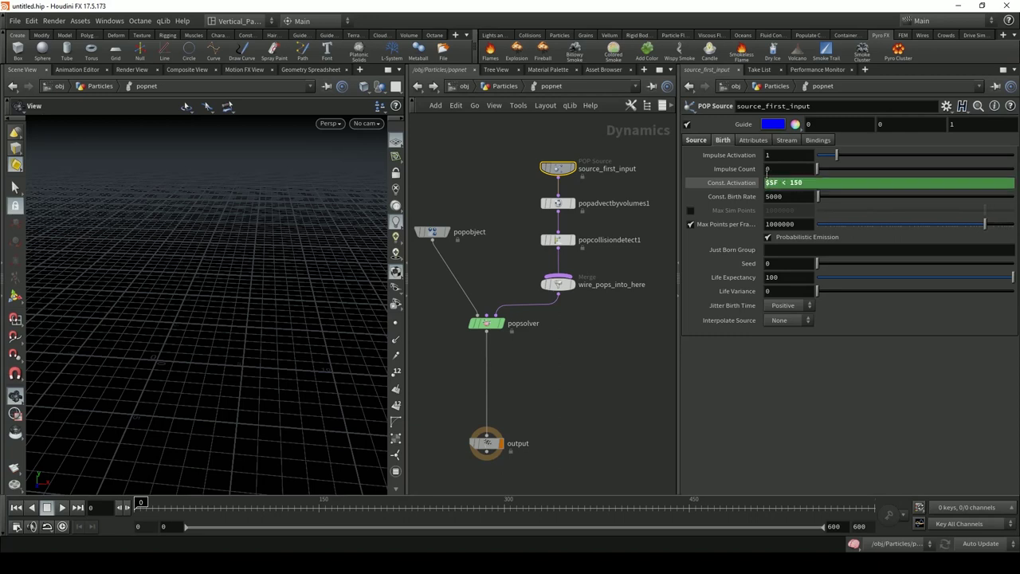
# Set the Impulse Activation of source_first_input to the expression $SF < 150
pyautogui.click(795, 156)
pyautogui.press('BackSpace')
pyautogui.write('#')
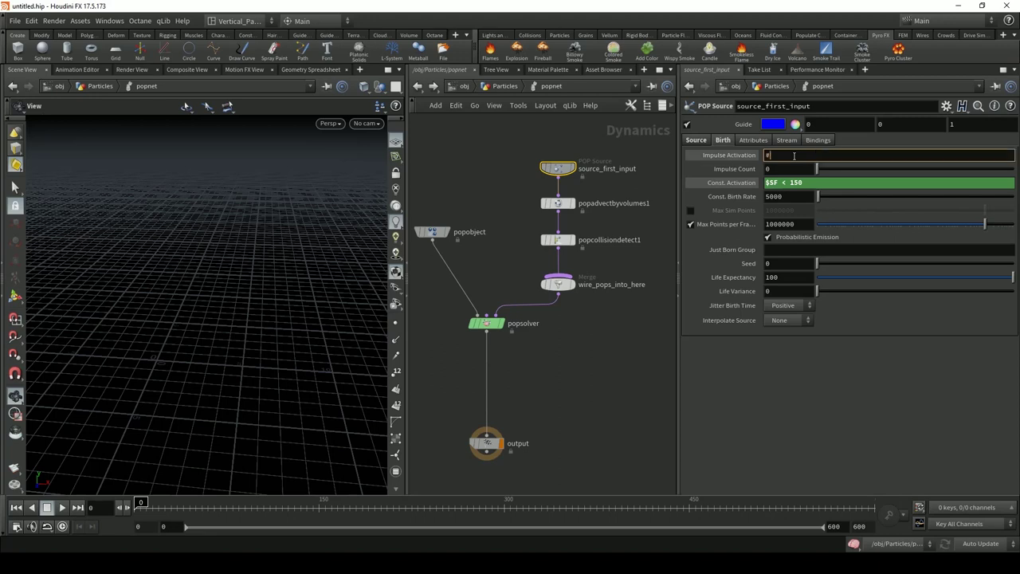
pyautogui.write('SF')
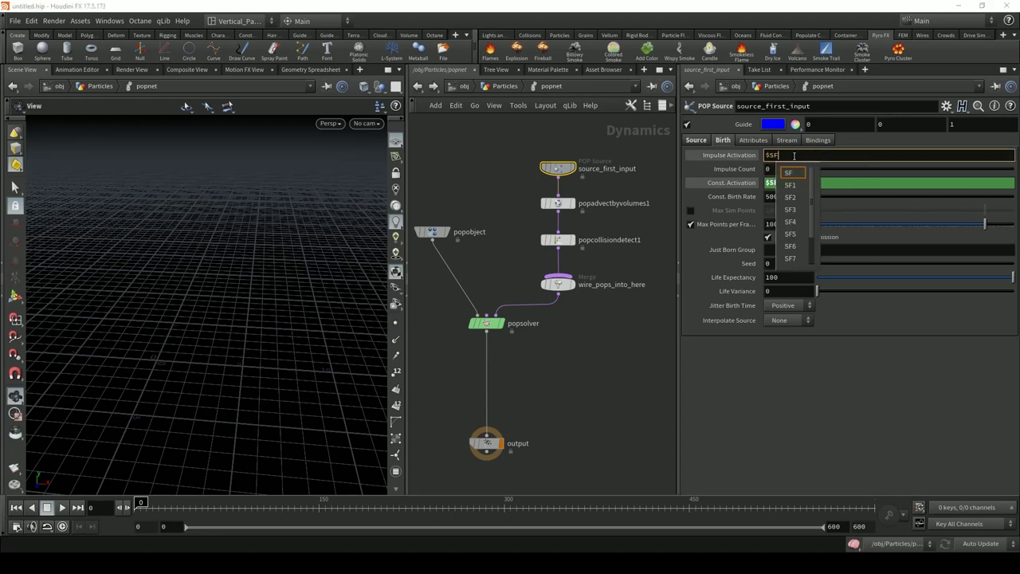
pyautogui.write(' < 150')
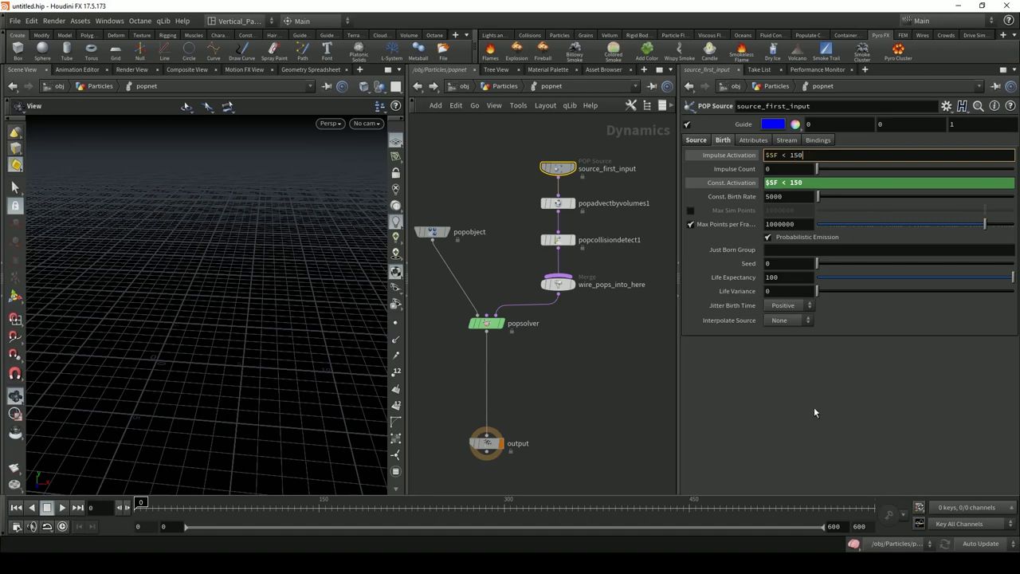
pyautogui.press('Return')
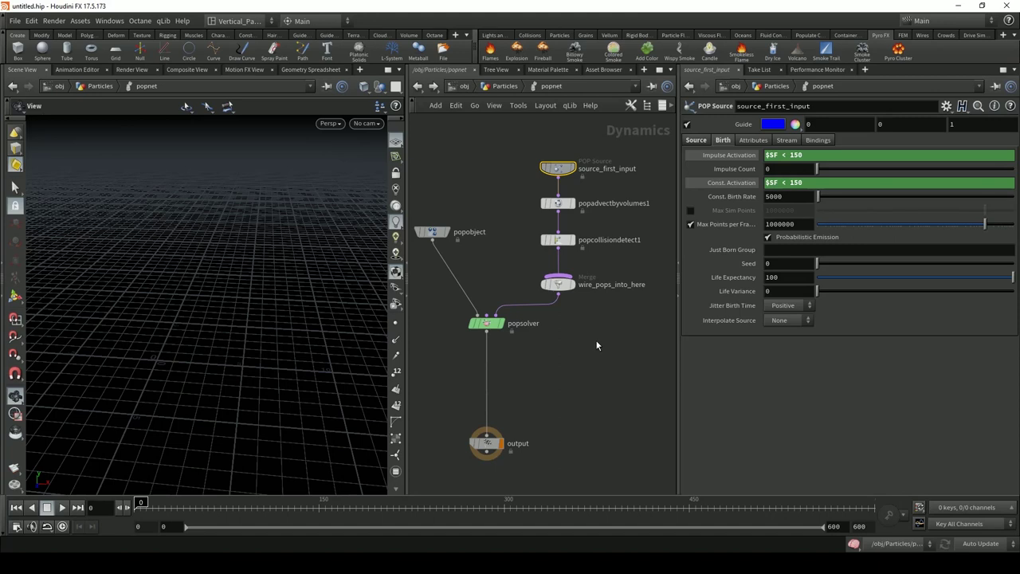
# Raise the constant birth rate of source_first_input to 20000
pyautogui.click(771, 196)
pyautogui.press('BackSpace')
pyautogui.write('20')
pyautogui.press('Return')
# Try a Gravity Force node between popsolver and output, and delete it again
pyautogui.click(529, 372)
pyautogui.press('Tab')
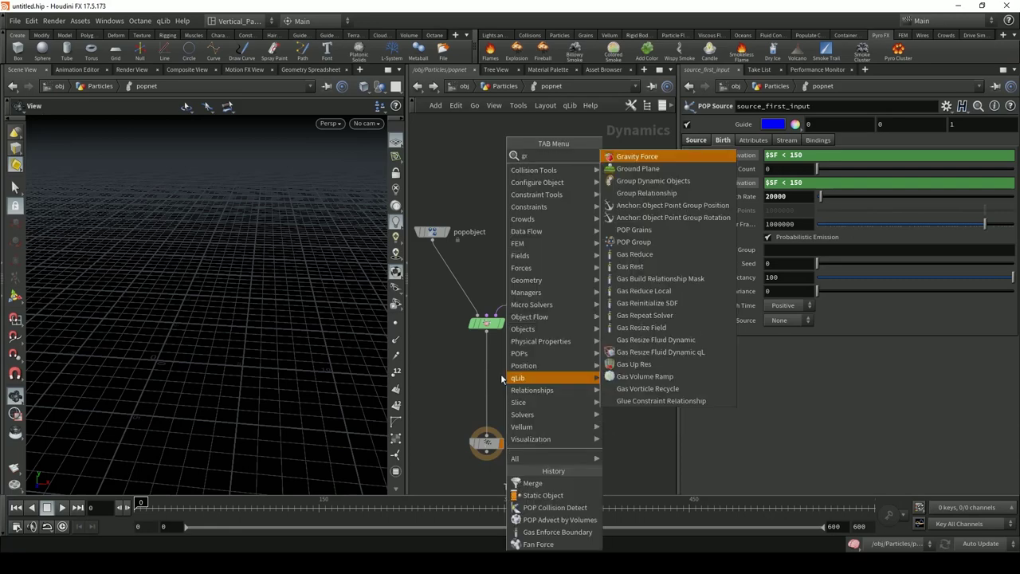
pyautogui.write('gravit')
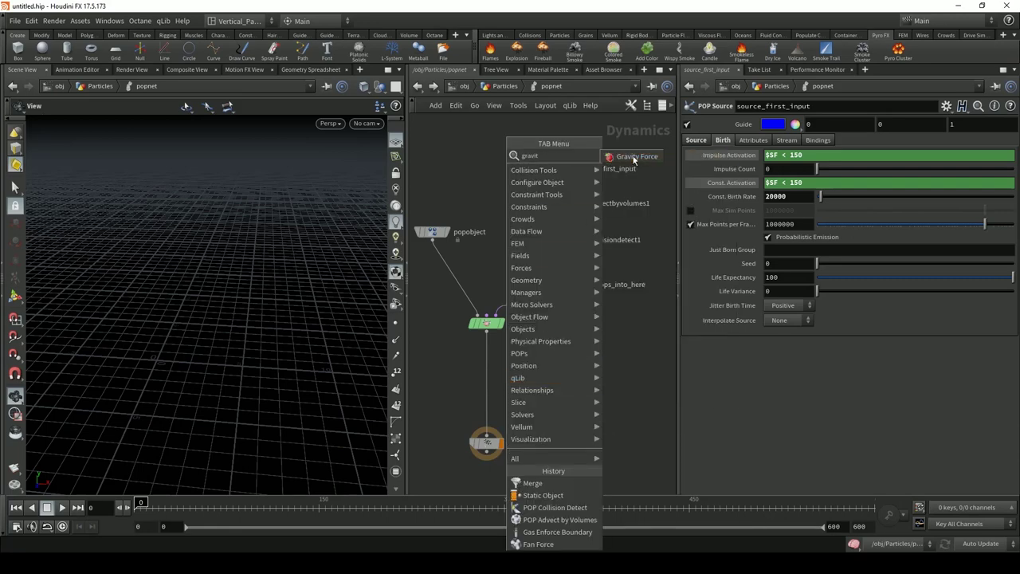
pyautogui.press('Return')
pyautogui.click(496, 390)
pyautogui.moveTo(494, 385)
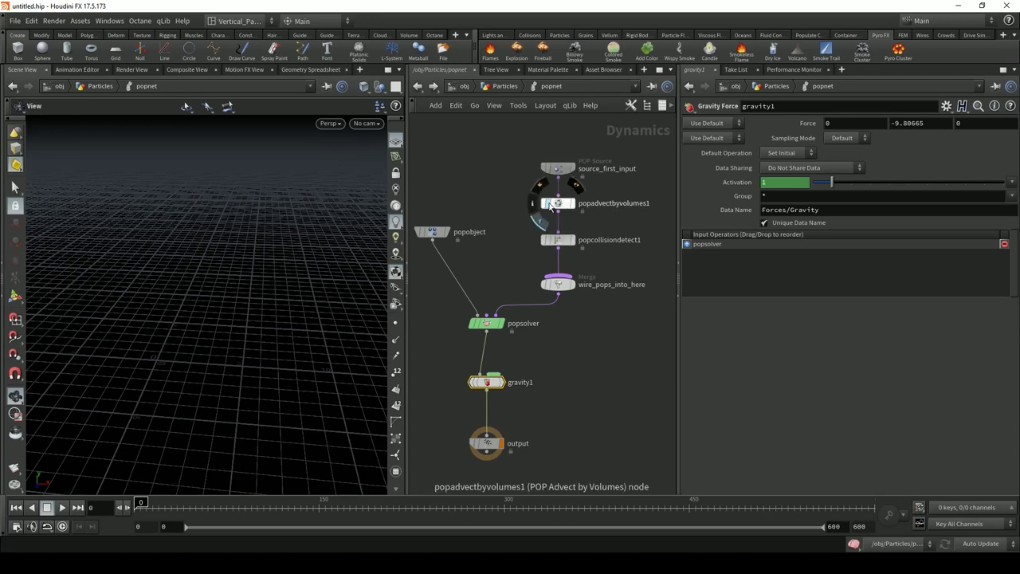
pyautogui.click(558, 168)
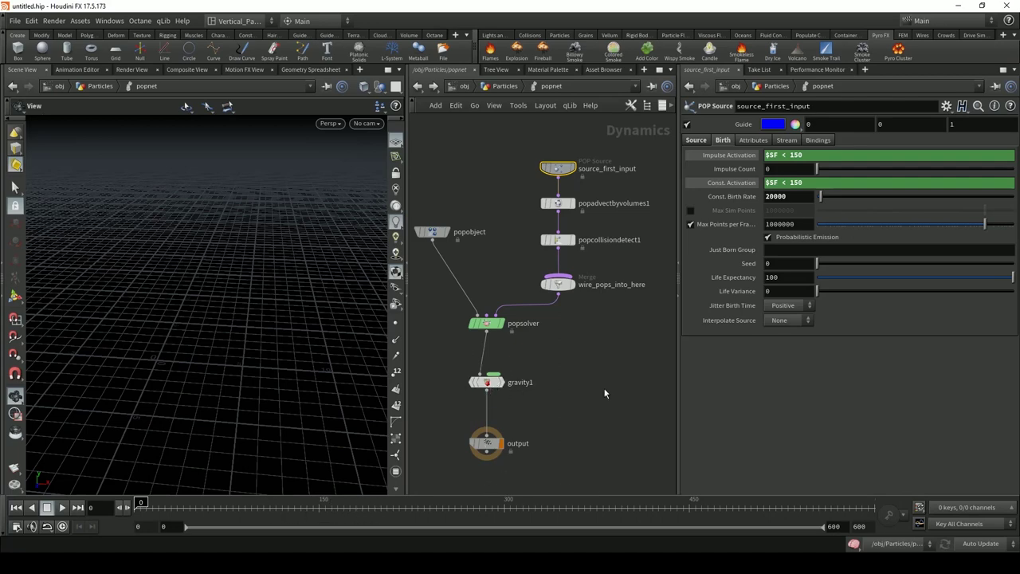
pyautogui.click(490, 384)
pyautogui.press('Delete')
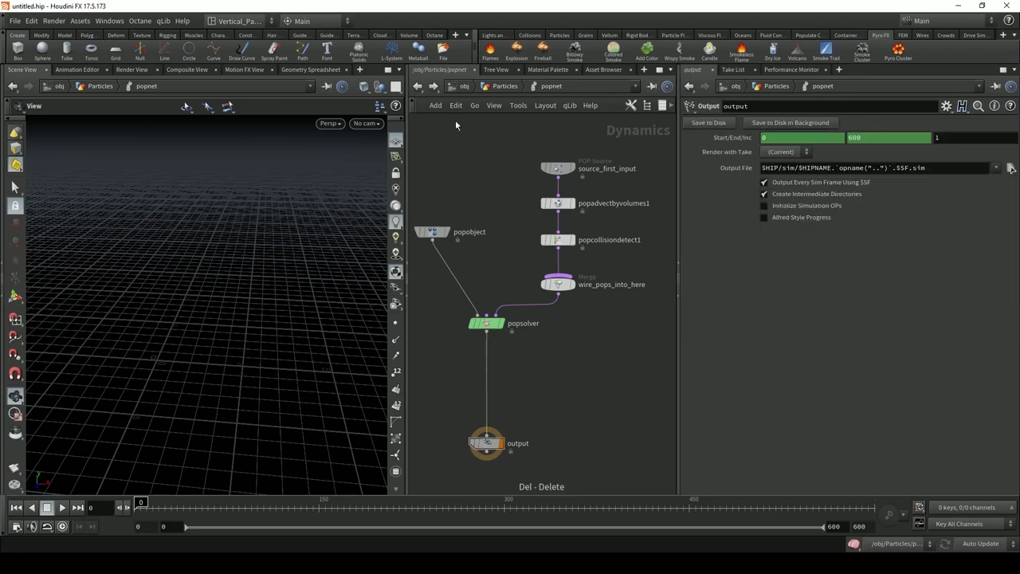
# Return to the Particles network, add a File Cache node below popnet and wire popnet into it
pyautogui.click(502, 86)
pyautogui.press('Tab')
pyautogui.write('fileca')
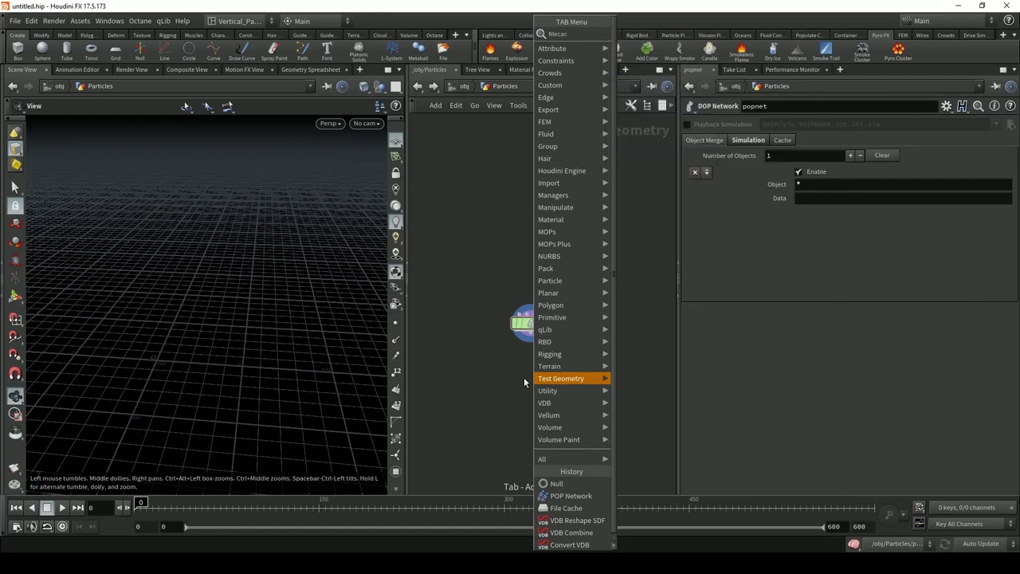
pyautogui.press('Return')
pyautogui.click(530, 374)
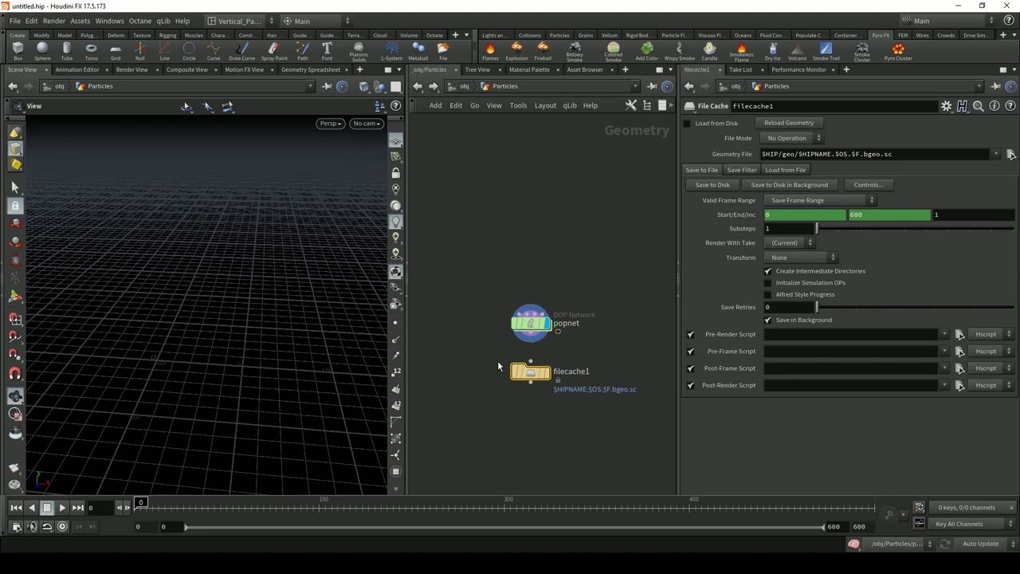
pyautogui.moveTo(531, 343); pyautogui.dragTo(530, 361)
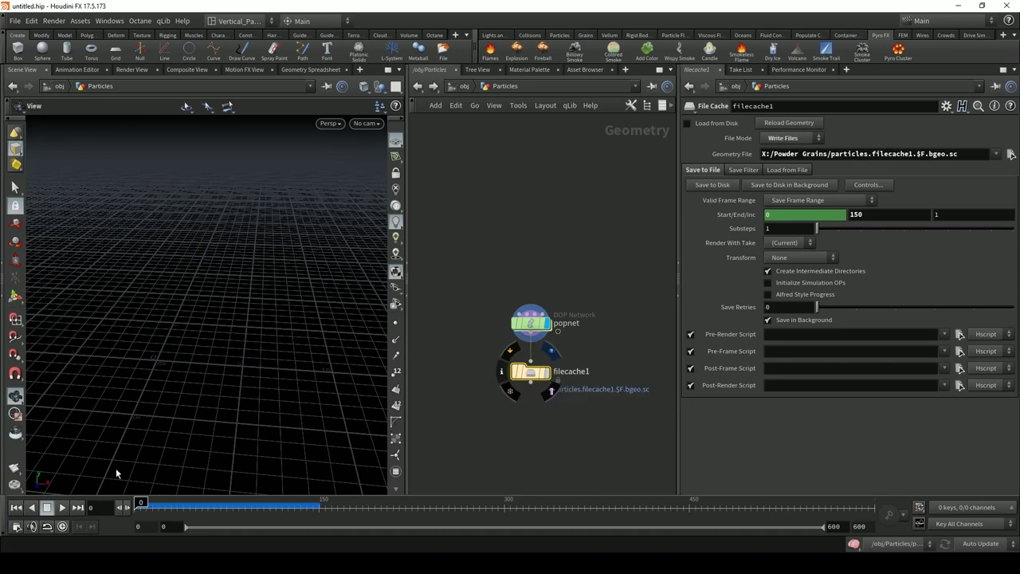
# Display filecache1 with Load from Disk enabled and show the cached particles at frame 129
pyautogui.click(546, 373)
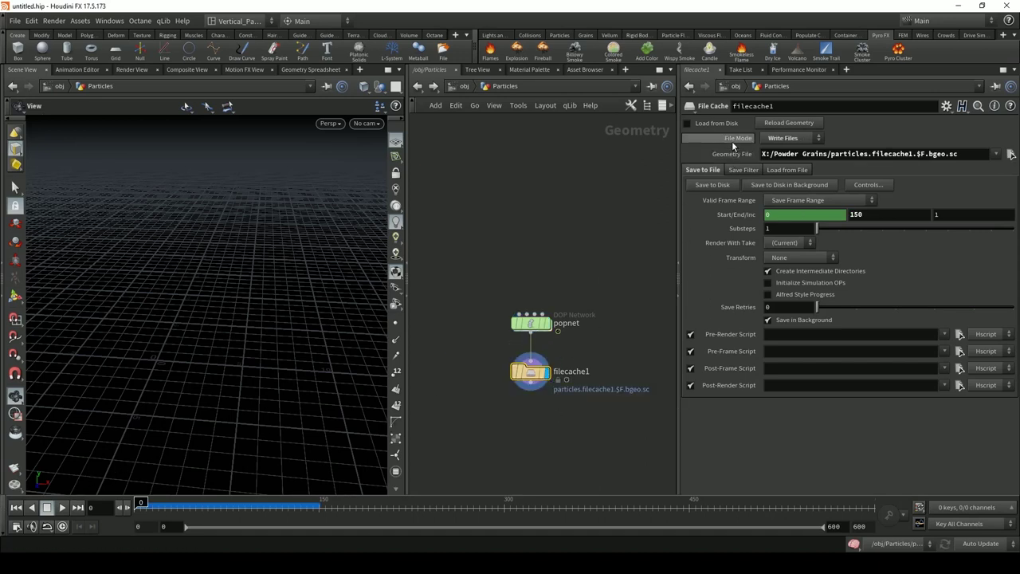
pyautogui.click(689, 124)
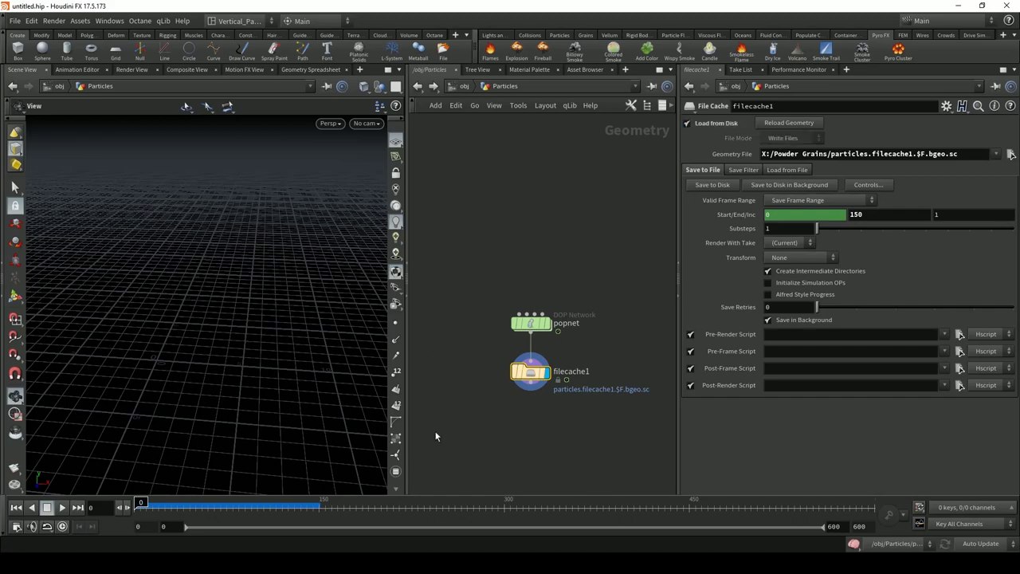
pyautogui.click(293, 504)
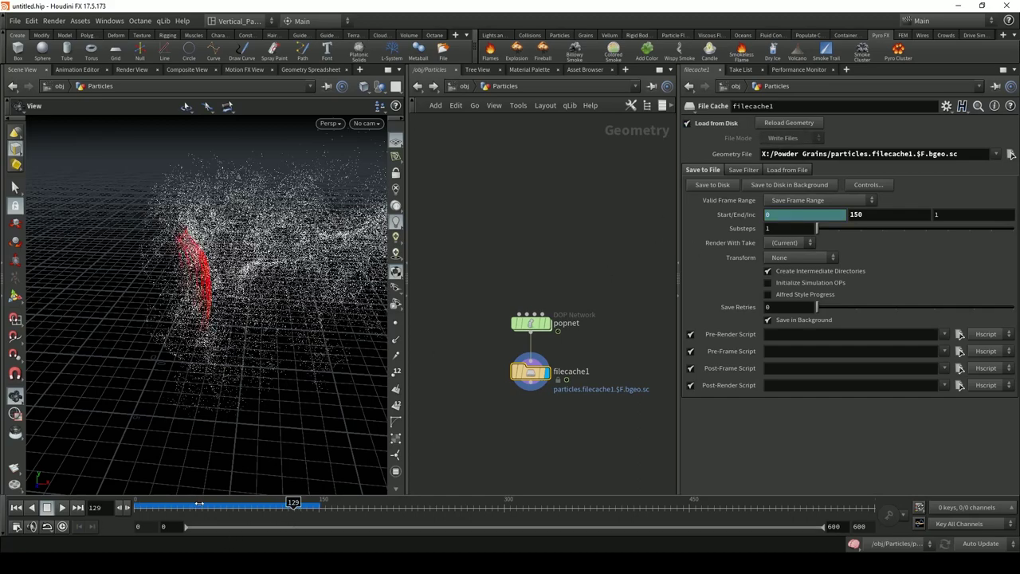
# Scrub the cached particles to frame 136 and inspect the red hit particles from several angles
pyautogui.moveTo(293, 504)
pyautogui.mouseDown()
pyautogui.moveTo(199, 505)
pyautogui.moveTo(309, 505)
pyautogui.mouseUp()
pyautogui.moveTo(309, 363); pyautogui.dragTo(242, 486)
pyautogui.moveTo(310, 504)
pyautogui.mouseDown()
pyautogui.moveTo(137, 506)
pyautogui.moveTo(302, 507)
pyautogui.mouseUp()
pyautogui.moveTo(265, 446); pyautogui.dragTo(321, 344)
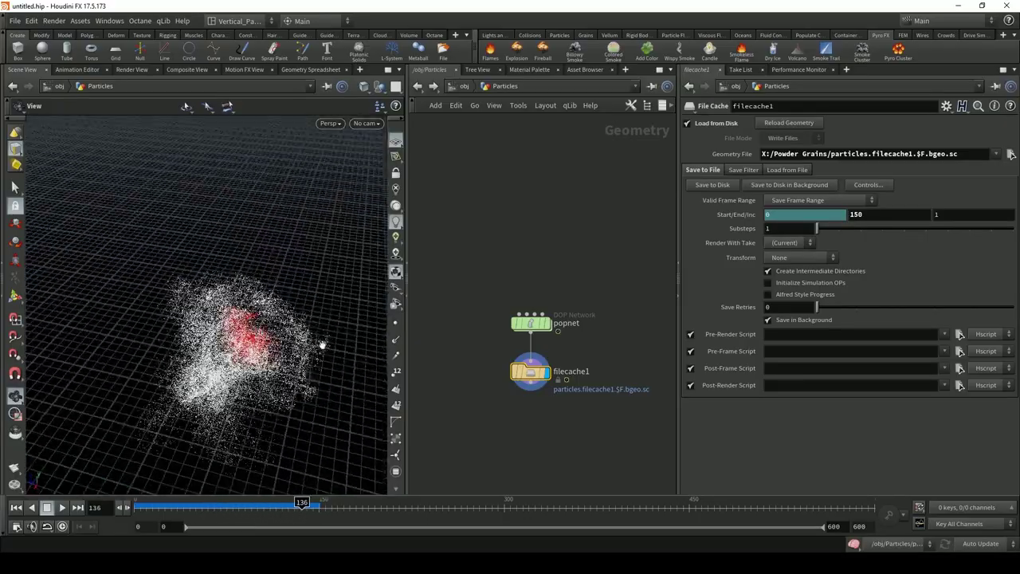
pyautogui.moveTo(321, 344); pyautogui.dragTo(188, 349, button='right')
pyautogui.moveTo(189, 349); pyautogui.dragTo(412, 307)
# Go up to object level, look into the Vase network's nodes and return to object level
pyautogui.press('u')
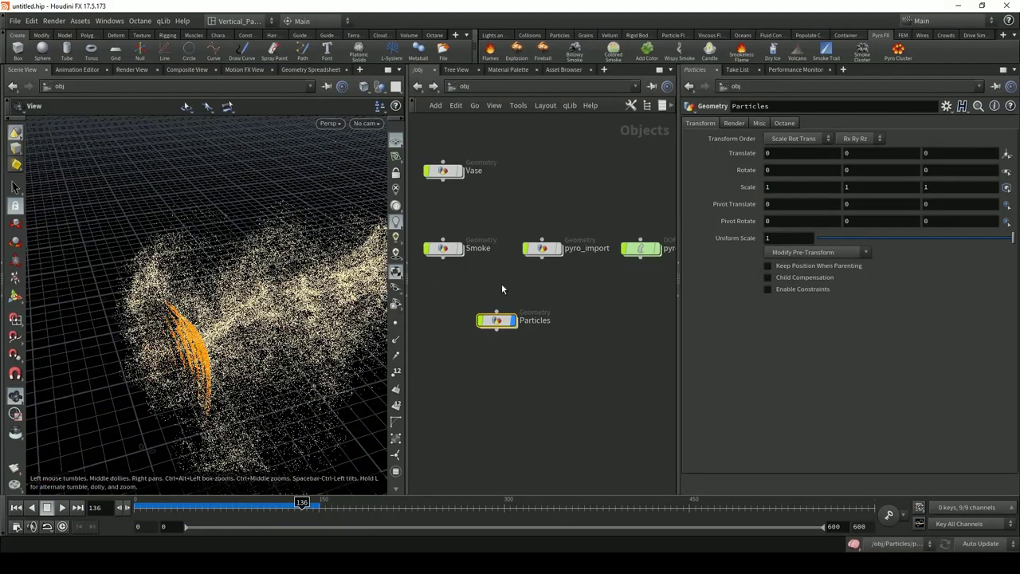
pyautogui.moveTo(509, 405); pyautogui.dragTo(511, 353, button='middle')
pyautogui.click(558, 302)
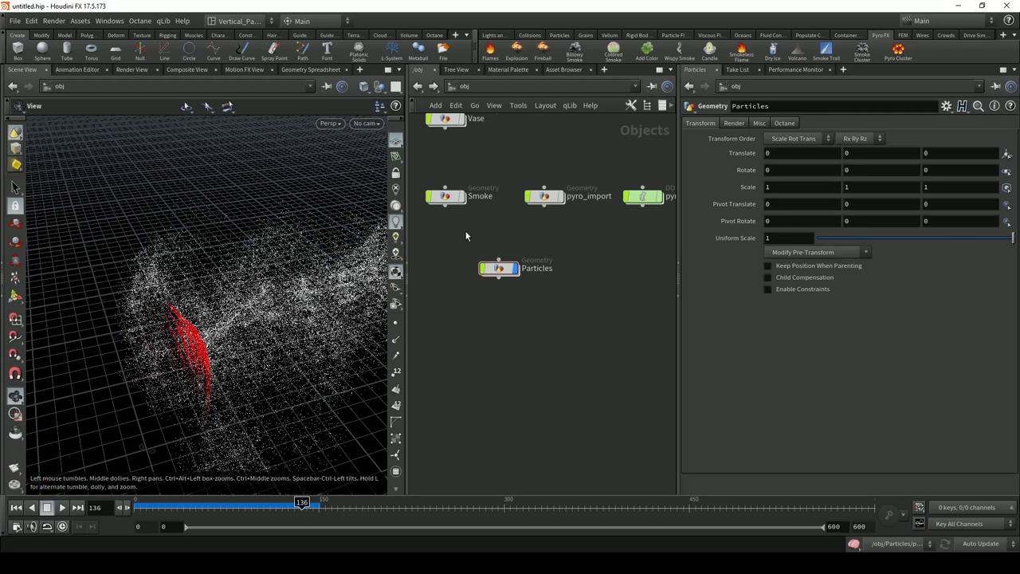
pyautogui.moveTo(516, 245); pyautogui.dragTo(551, 268, button='middle')
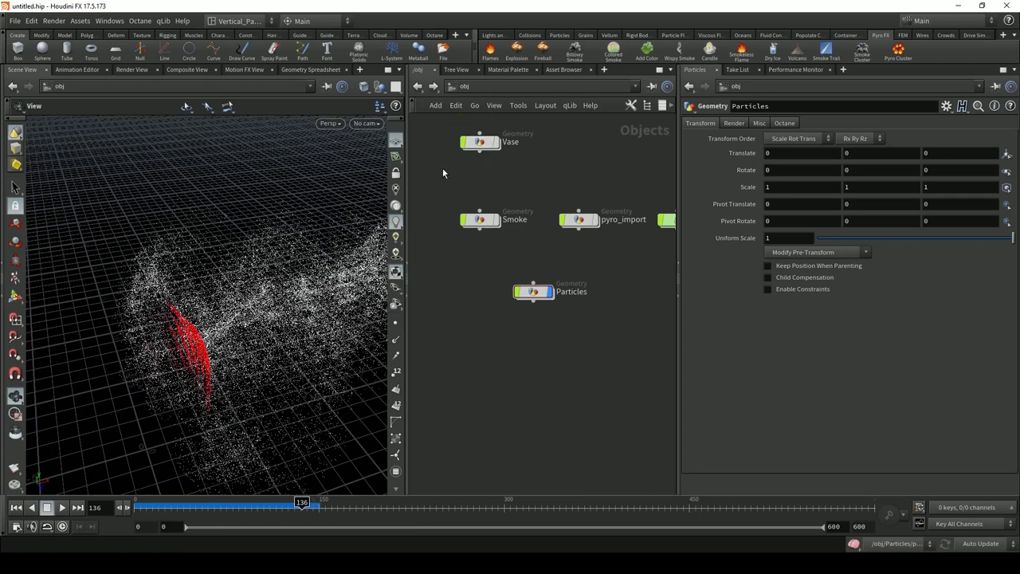
pyautogui.doubleClick(486, 143)
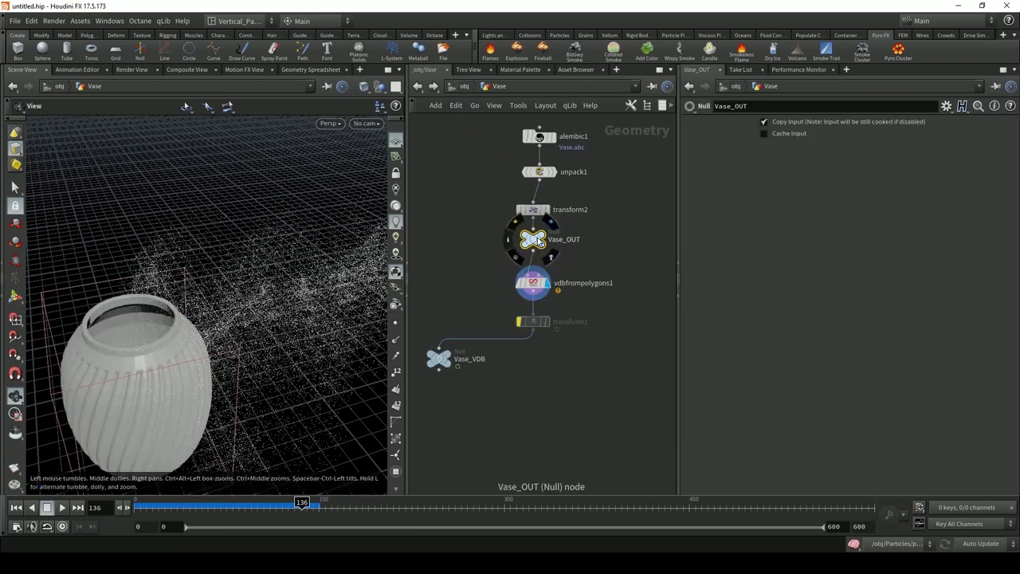
pyautogui.moveTo(531, 322)
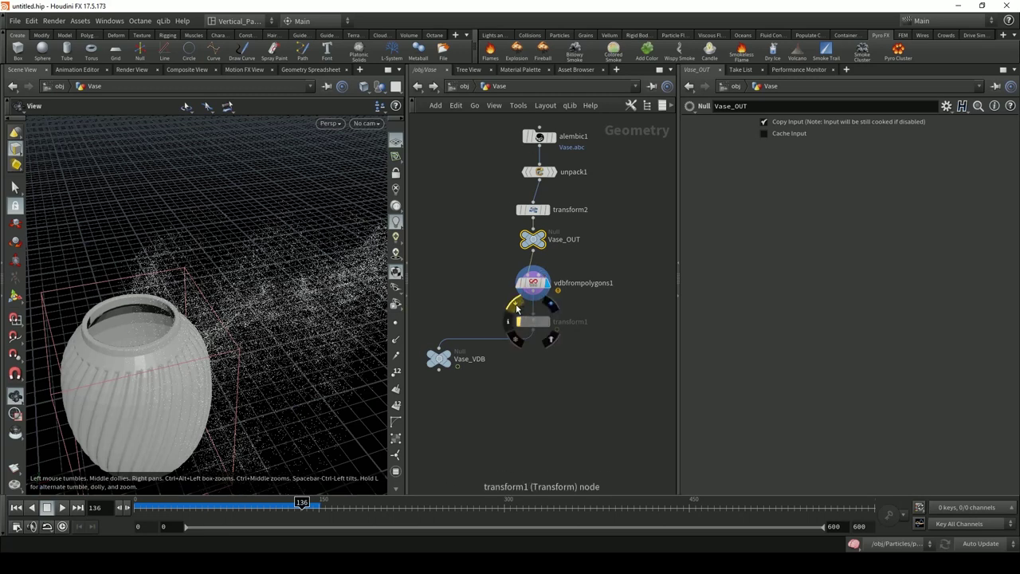
pyautogui.press('u')
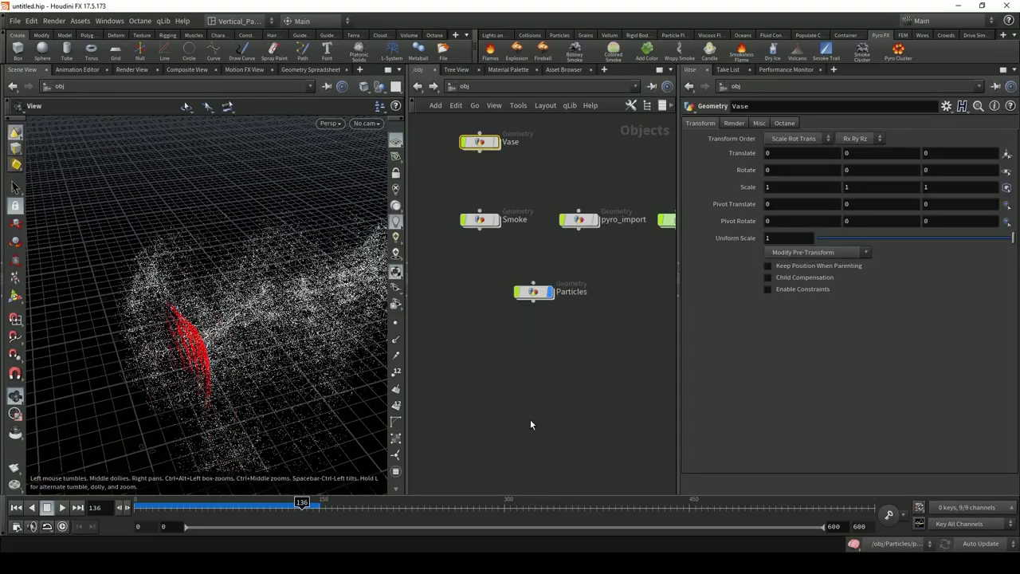
# Scrub the cached simulation back and forth to frame 140 and view the particles from other angles
pyautogui.moveTo(237, 355); pyautogui.dragTo(276, 335)
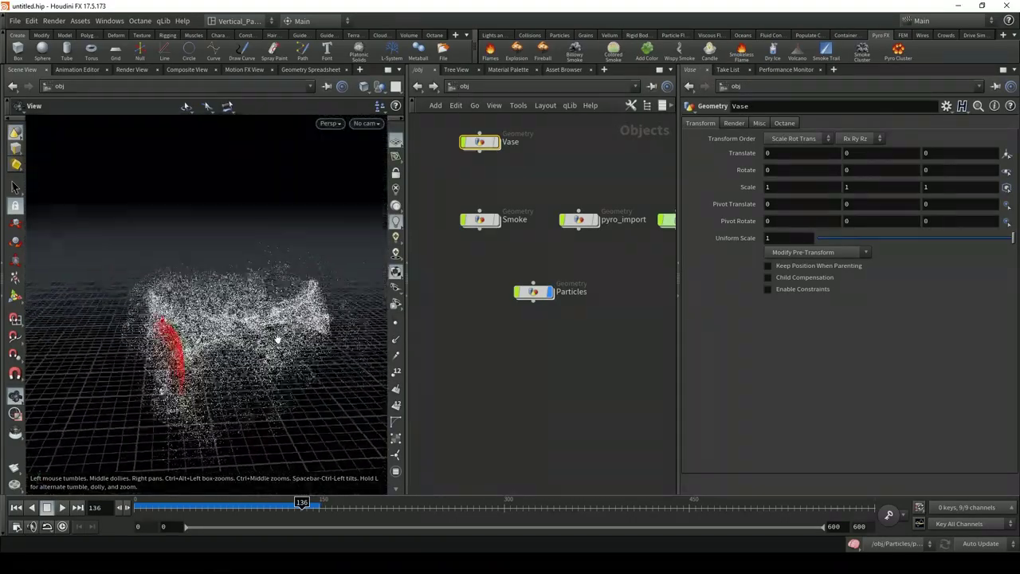
pyautogui.moveTo(301, 501); pyautogui.dragTo(241, 500)
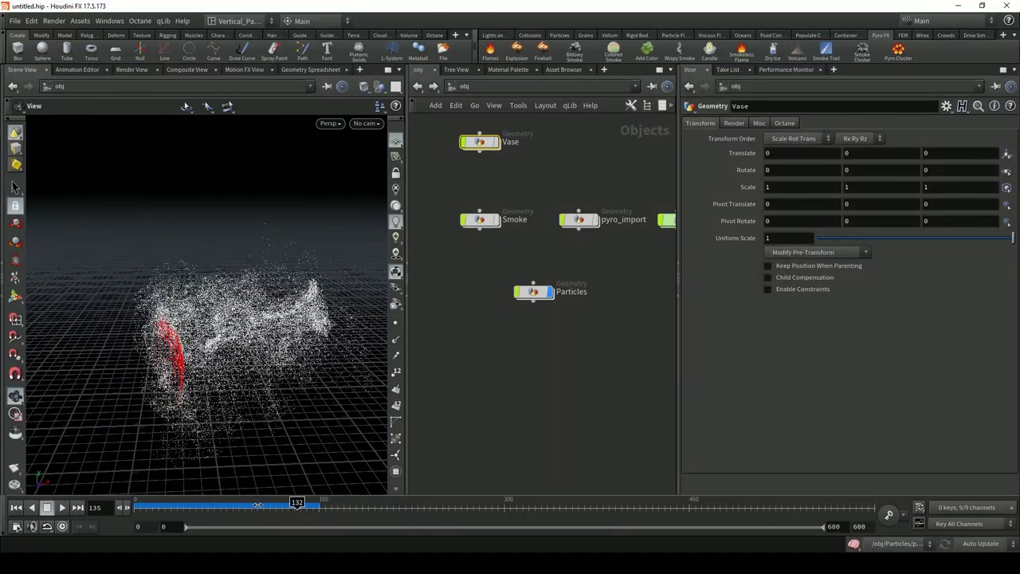
pyautogui.moveTo(257, 504)
pyautogui.mouseDown()
pyautogui.moveTo(244, 506)
pyautogui.moveTo(306, 505)
pyautogui.mouseUp()
pyautogui.moveTo(289, 439); pyautogui.dragTo(297, 359)
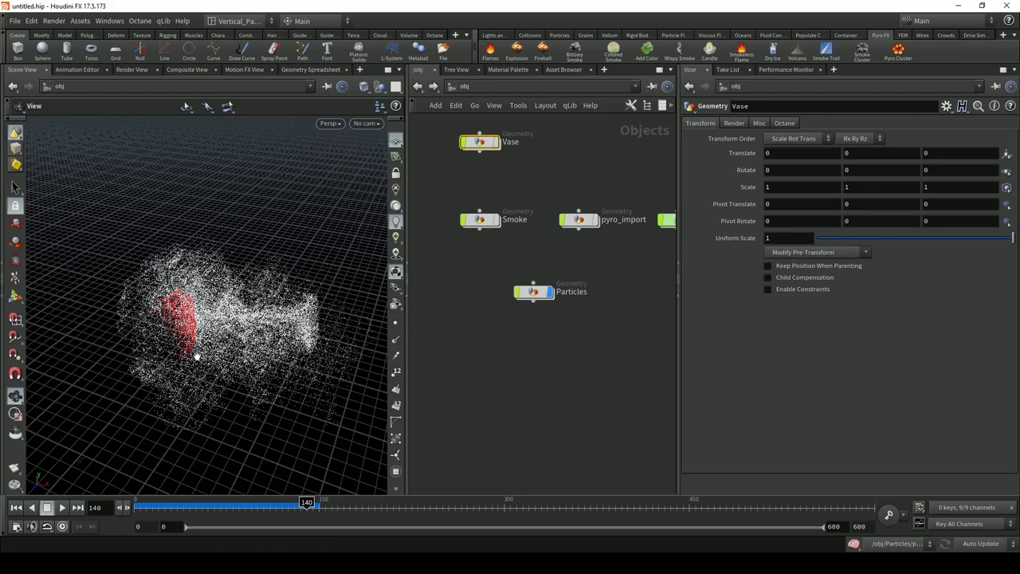
pyautogui.moveTo(196, 327); pyautogui.dragTo(191, 298)
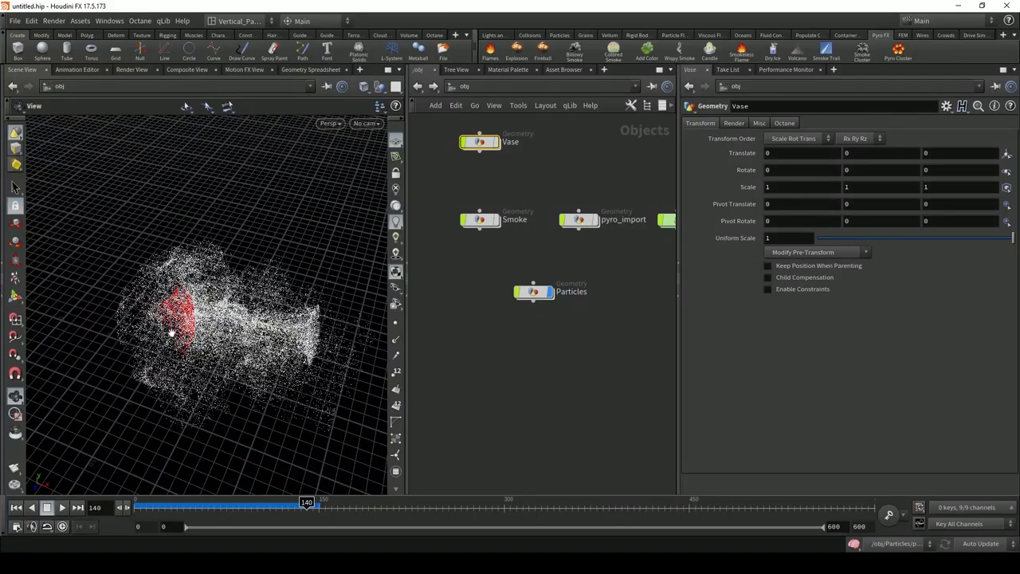
pyautogui.moveTo(177, 335); pyautogui.dragTo(236, 337)
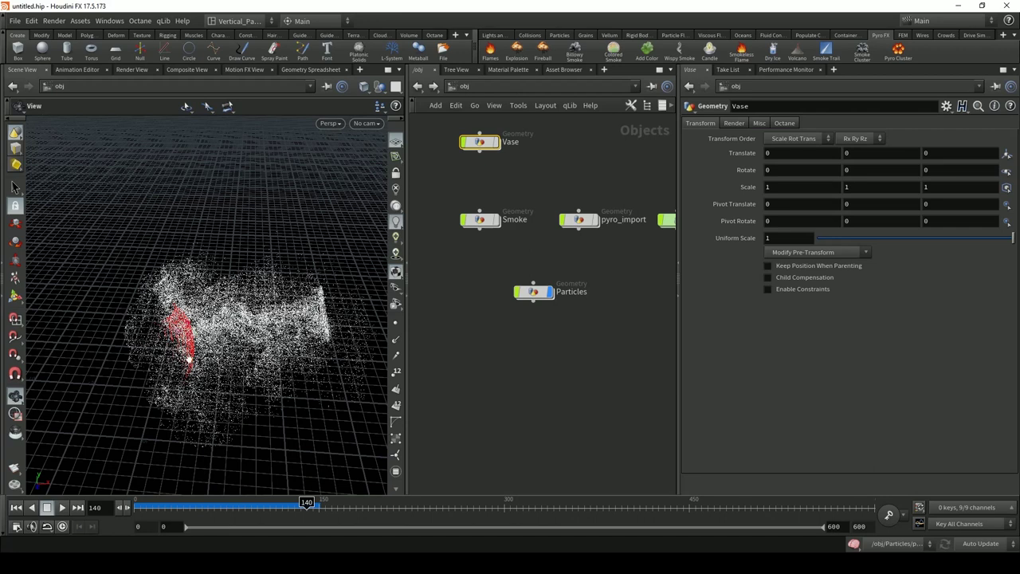
# Create a new Geometry object below Particles, name it Export and enter its network
pyautogui.click(519, 347)
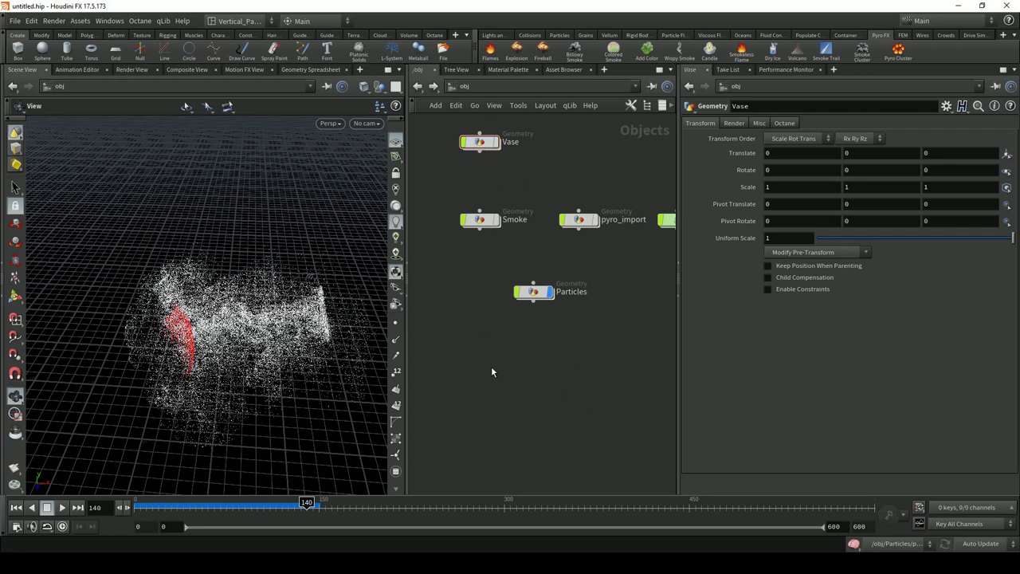
pyautogui.press('Tab')
pyautogui.moveTo(486, 389)
pyautogui.write('ge')
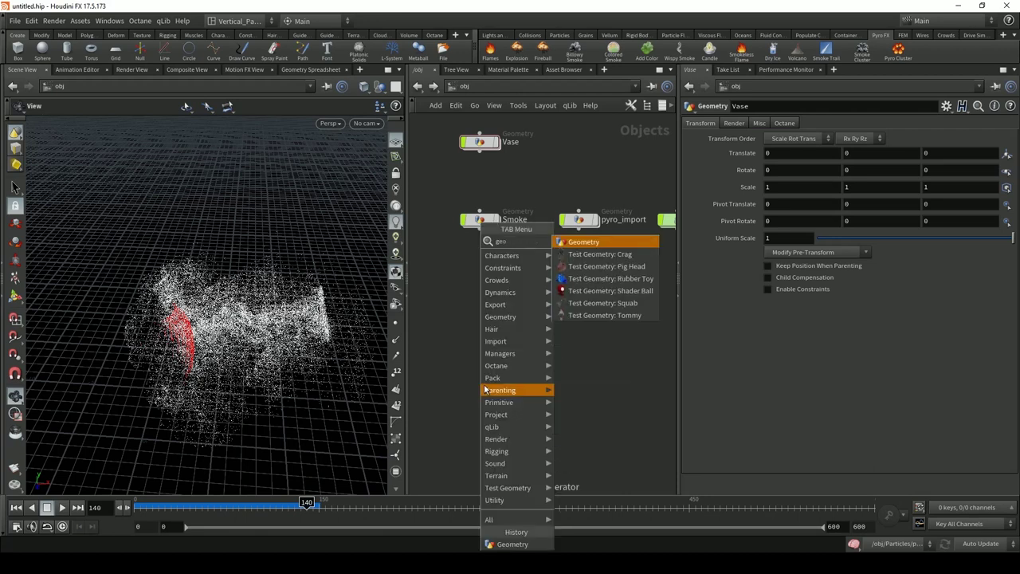
pyautogui.press('Return')
pyautogui.scroll(3, 478, 324)
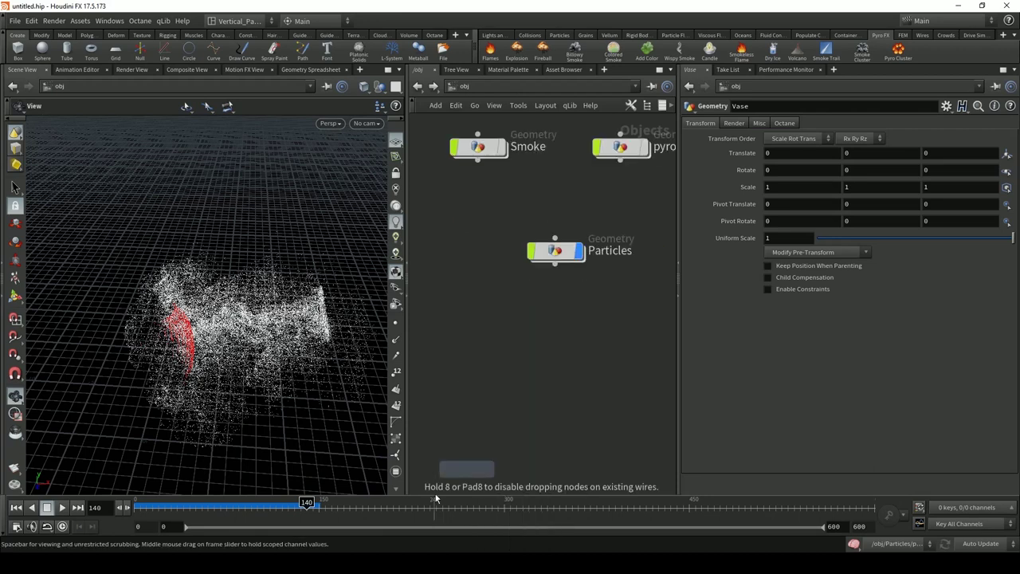
pyautogui.click(541, 332)
pyautogui.doubleClick(542, 332)
pyautogui.write('E')
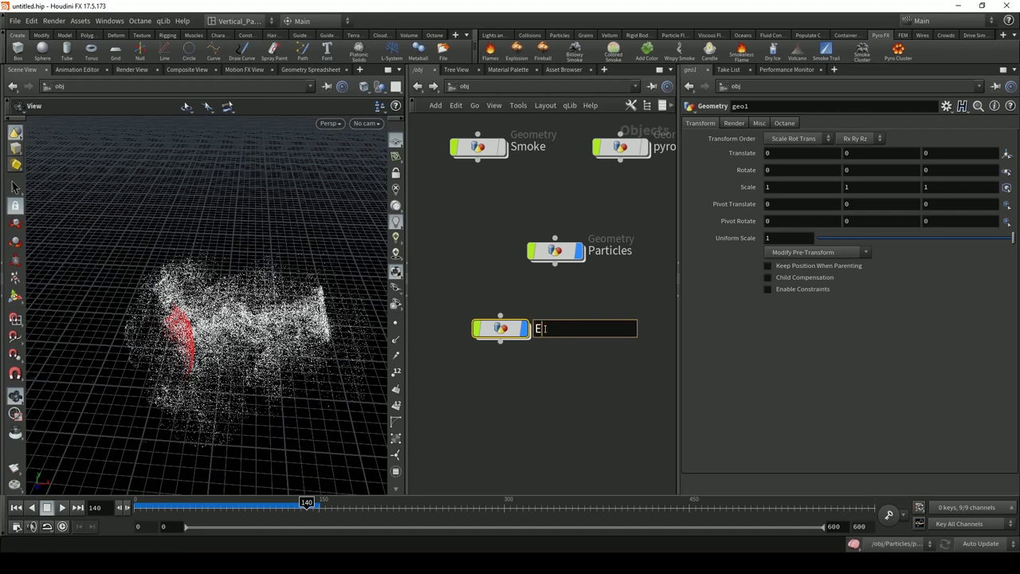
pyautogui.write('xport')
pyautogui.press('Return')
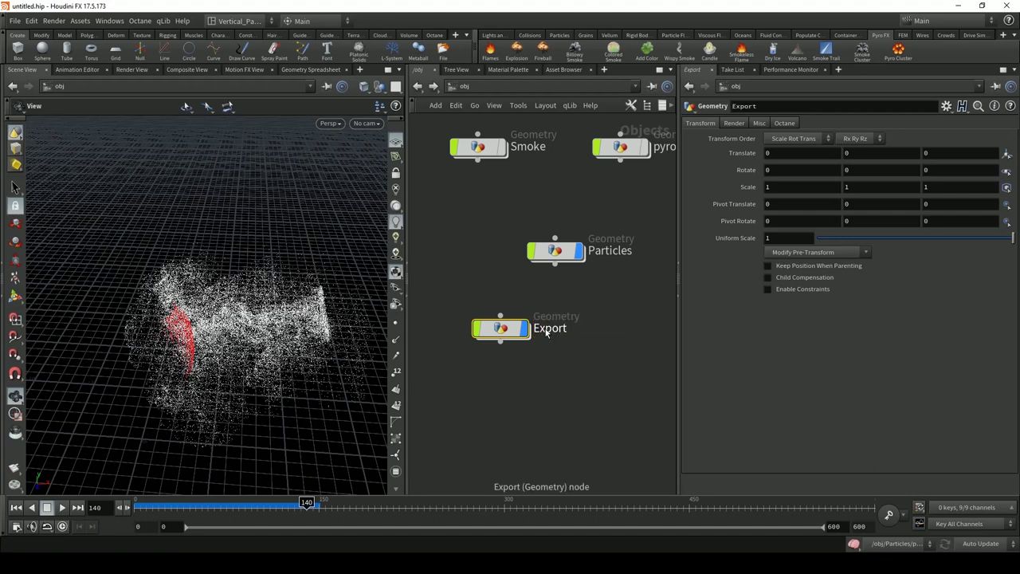
pyautogui.doubleClick(500, 329)
pyautogui.press('Tab')
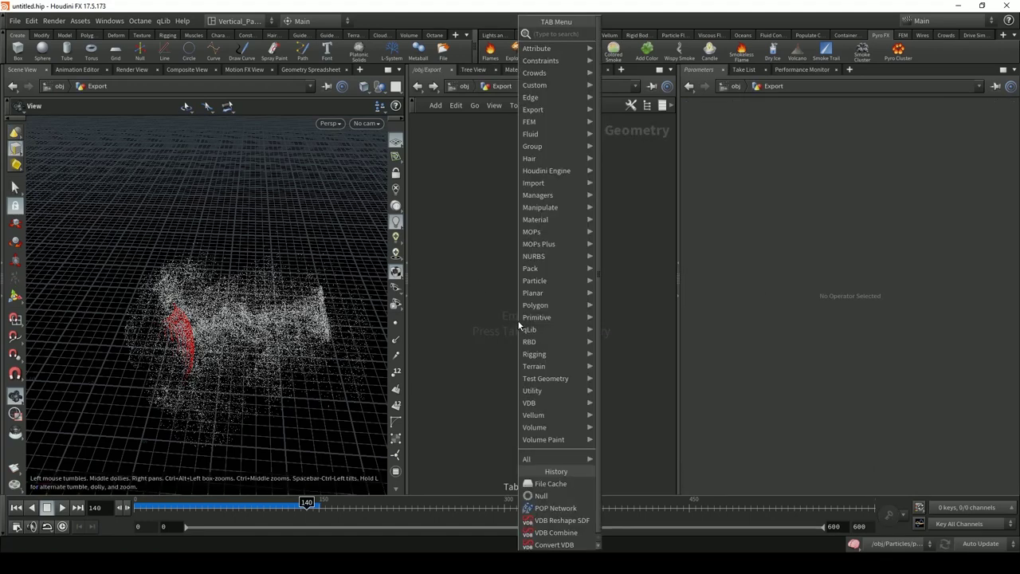
pyautogui.write('merge')
pyautogui.press('Return')
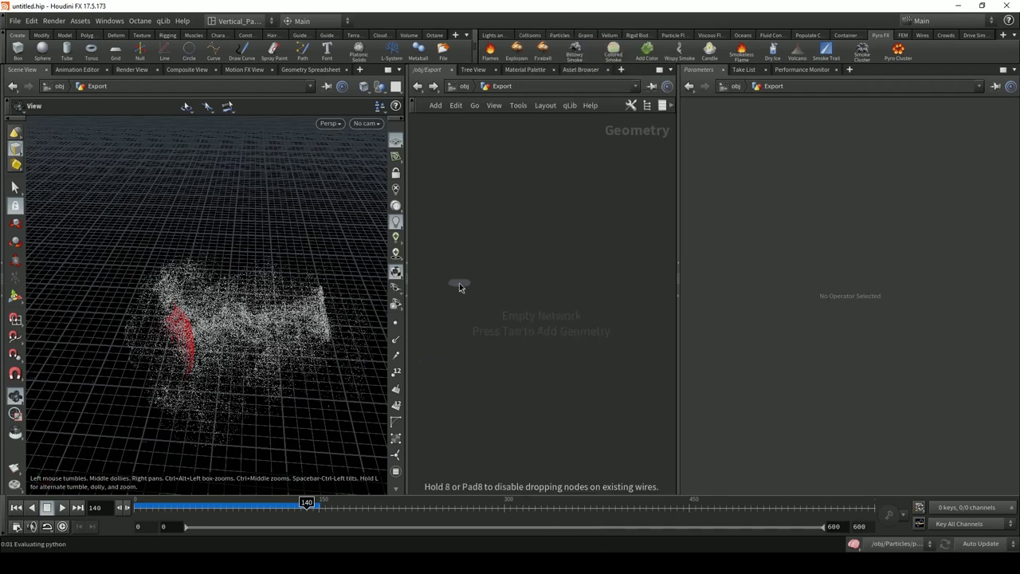
pyautogui.click(459, 283)
pyautogui.hotkey('ctrl', 'z')
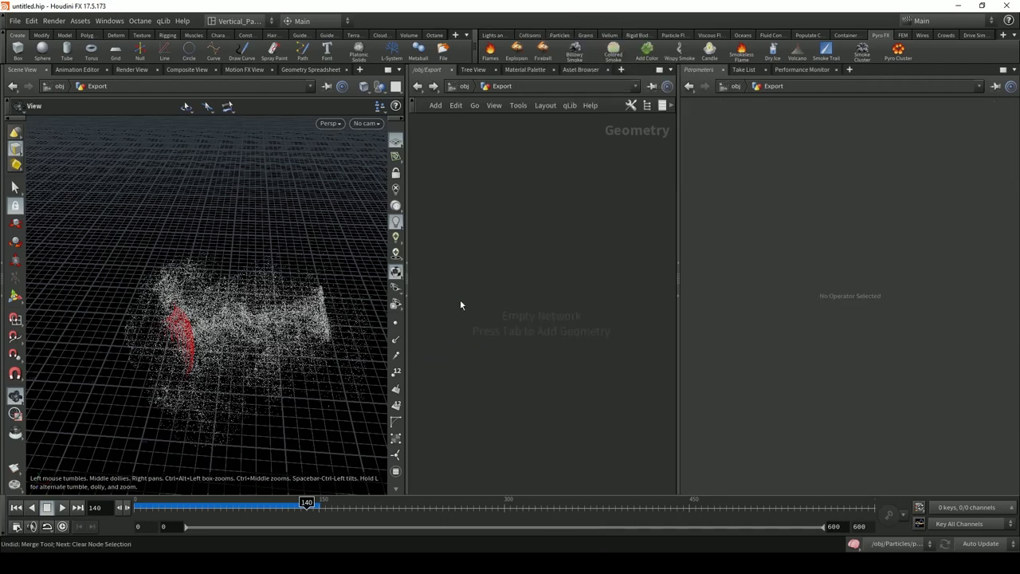
# Add an Object Merge node in the Export network and set its Object 1 to /obj/Vase/Vase_OUT
pyautogui.press('Tab')
pyautogui.write('object')
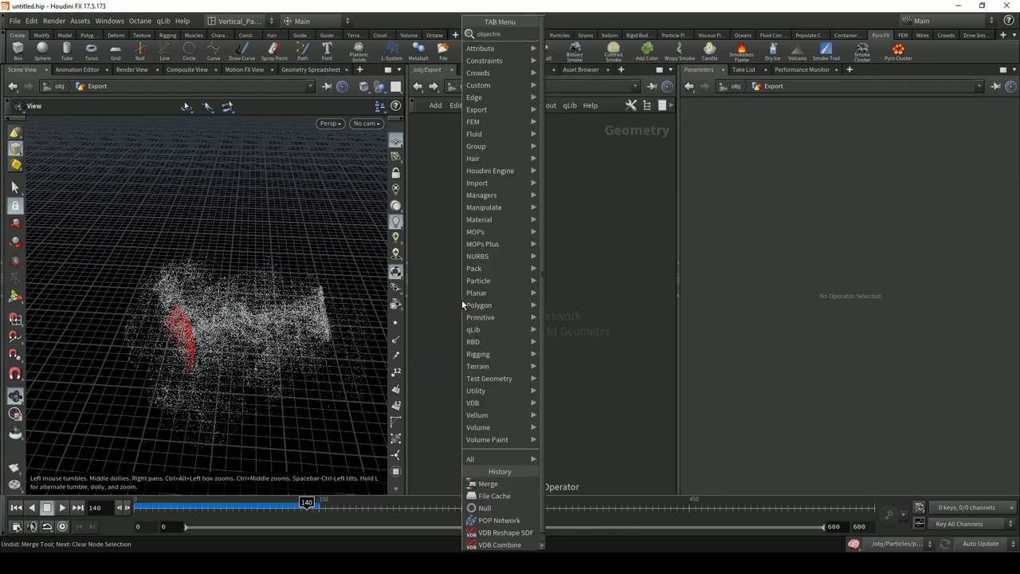
pyautogui.press('Return')
pyautogui.click(461, 299)
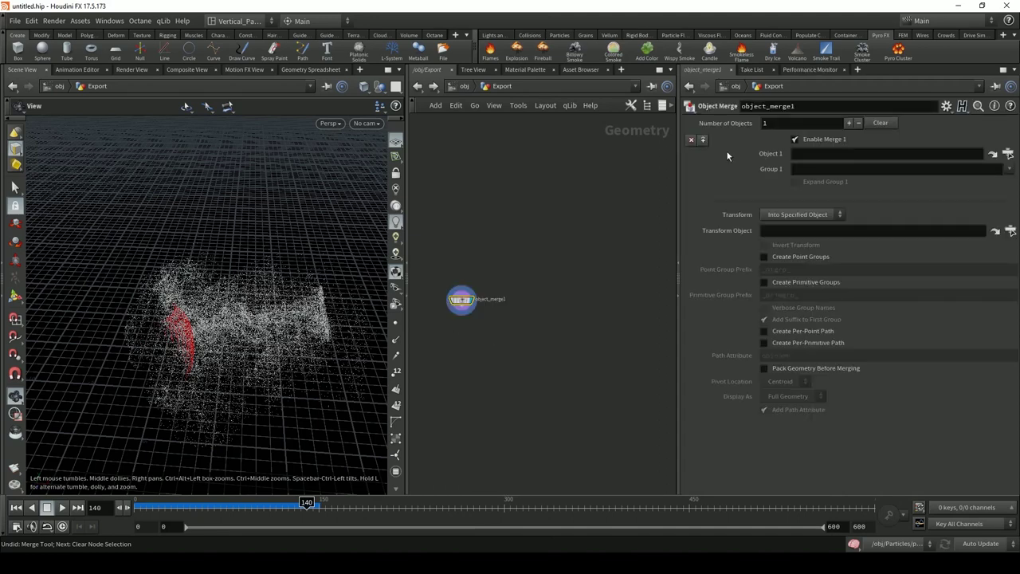
pyautogui.click(1008, 154)
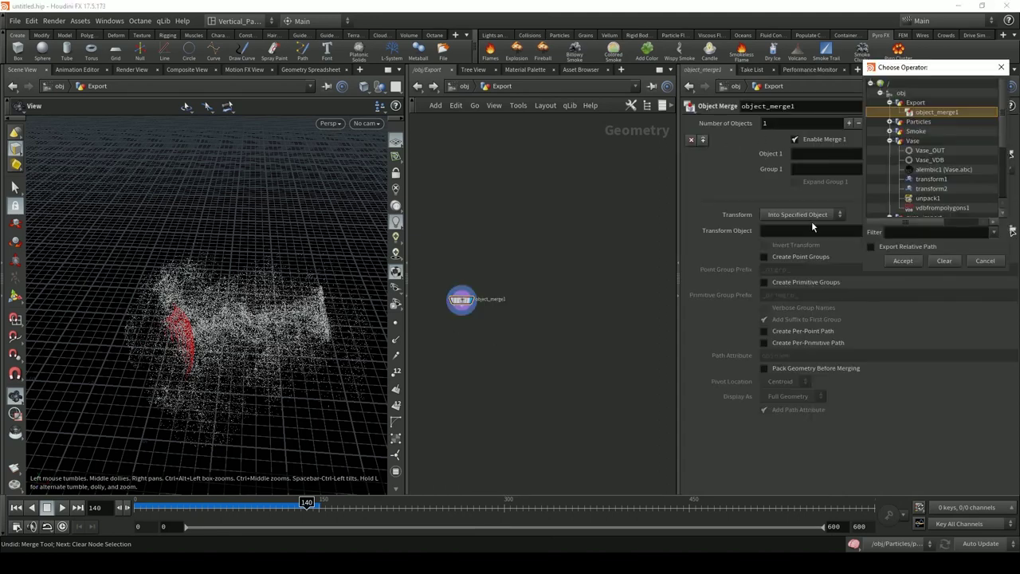
pyautogui.doubleClick(926, 152)
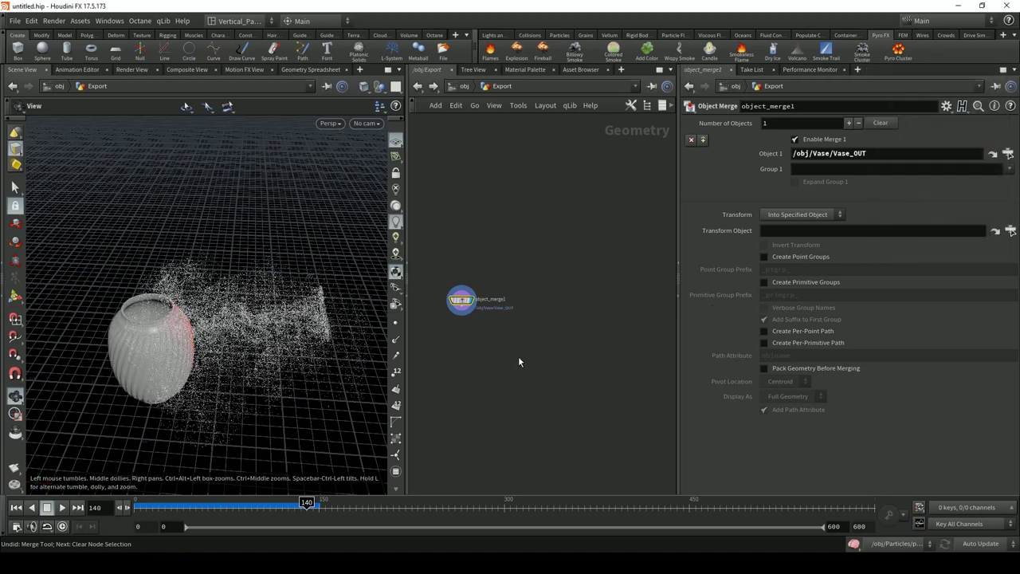
# Add a second Object Merge node in the Export network and set its Object 1 to /obj/Particles/filecache1
pyautogui.click(465, 86)
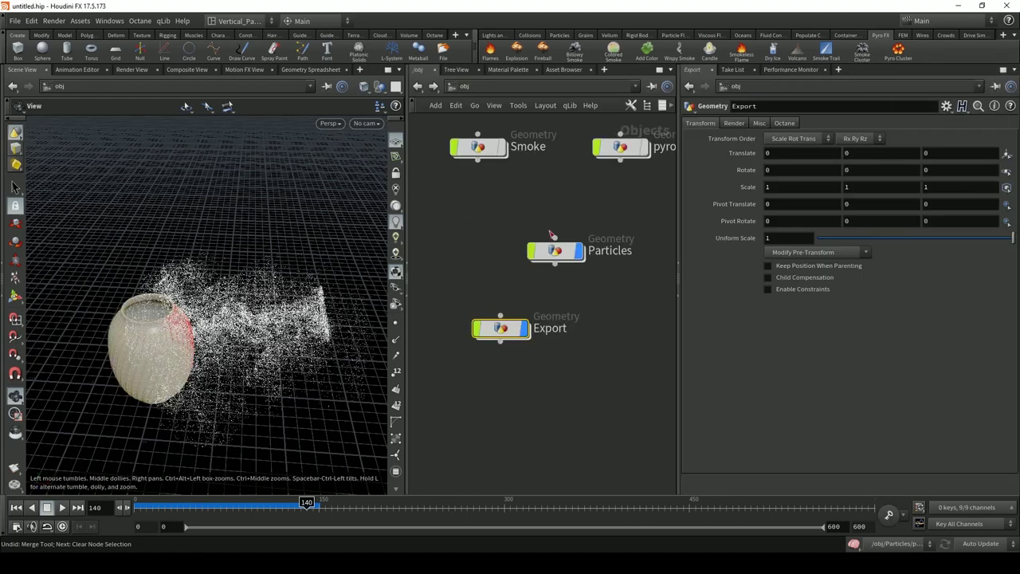
pyautogui.doubleClick(501, 327)
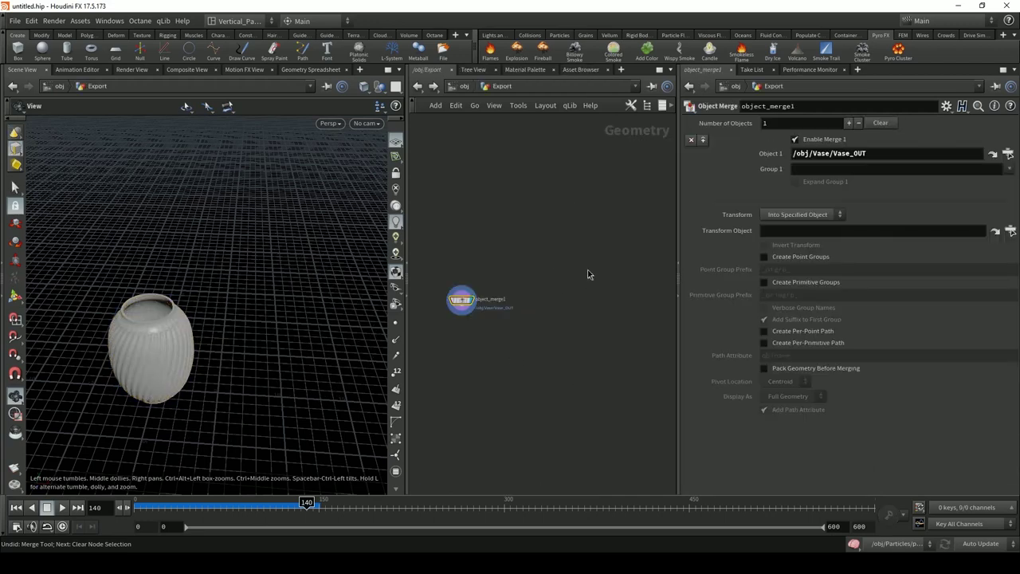
pyautogui.press('Tab')
pyautogui.write('obj')
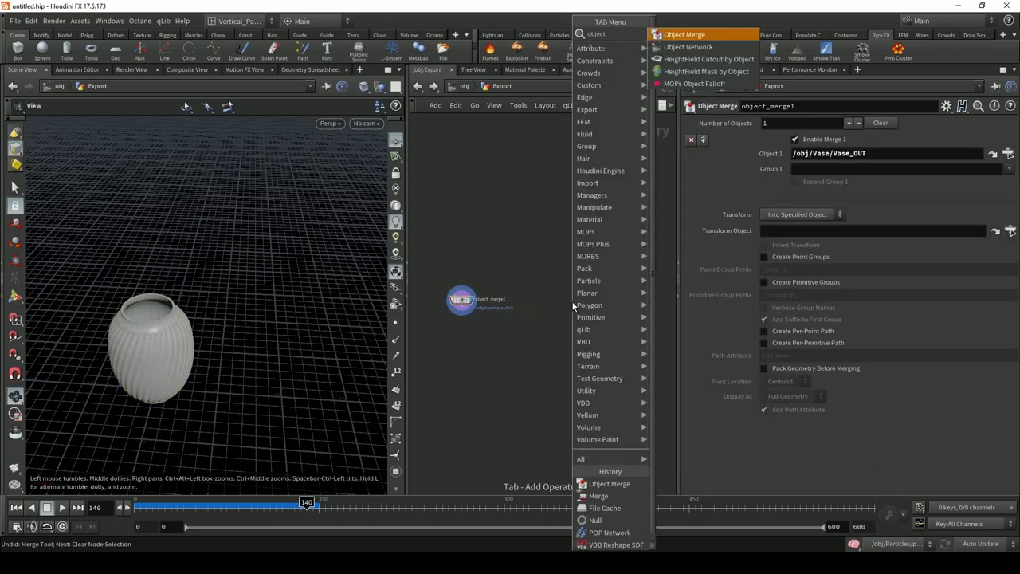
pyautogui.press('Return')
pyautogui.click(572, 306)
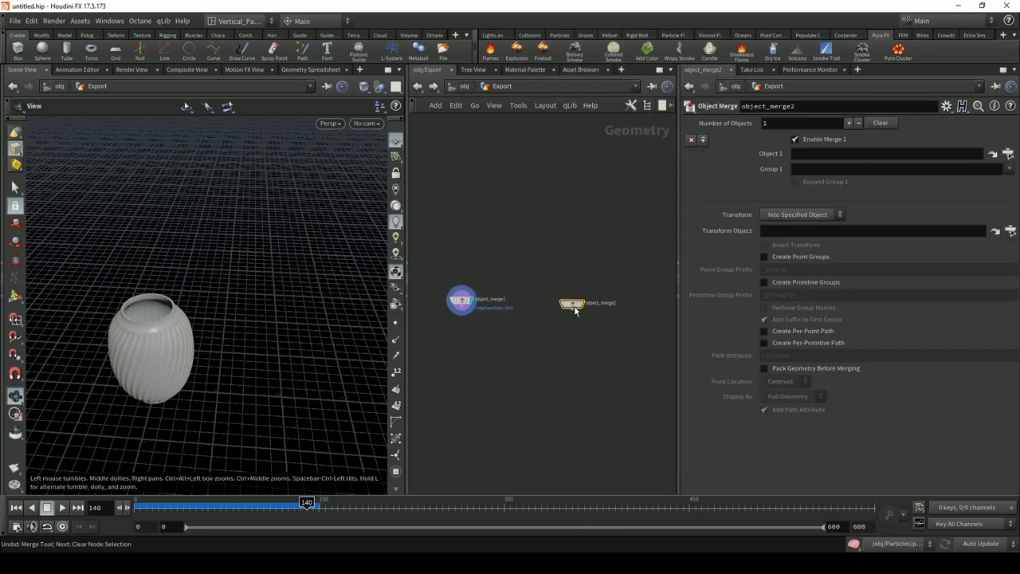
pyautogui.click(1008, 153)
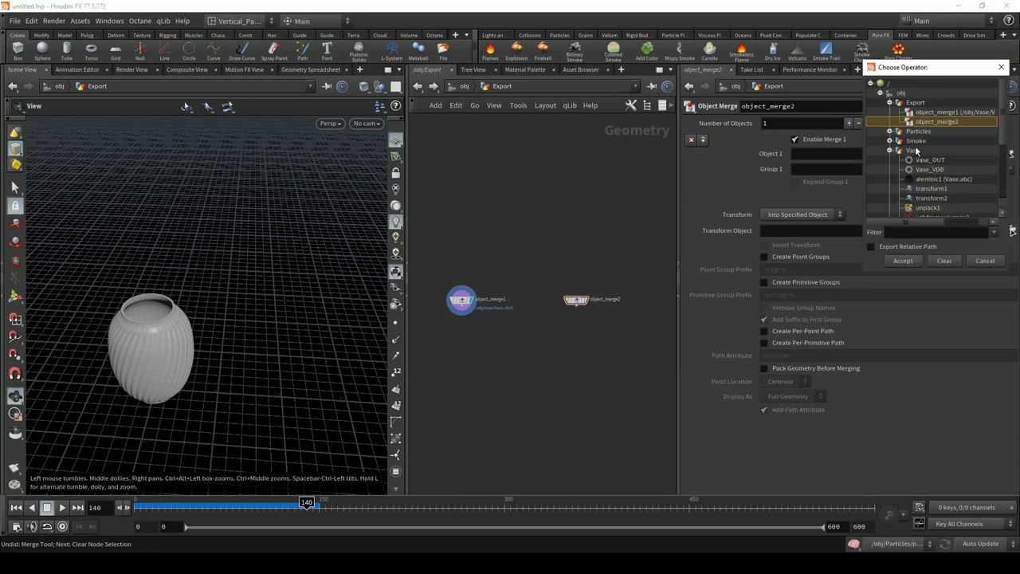
pyautogui.click(889, 132)
pyautogui.doubleClick(925, 141)
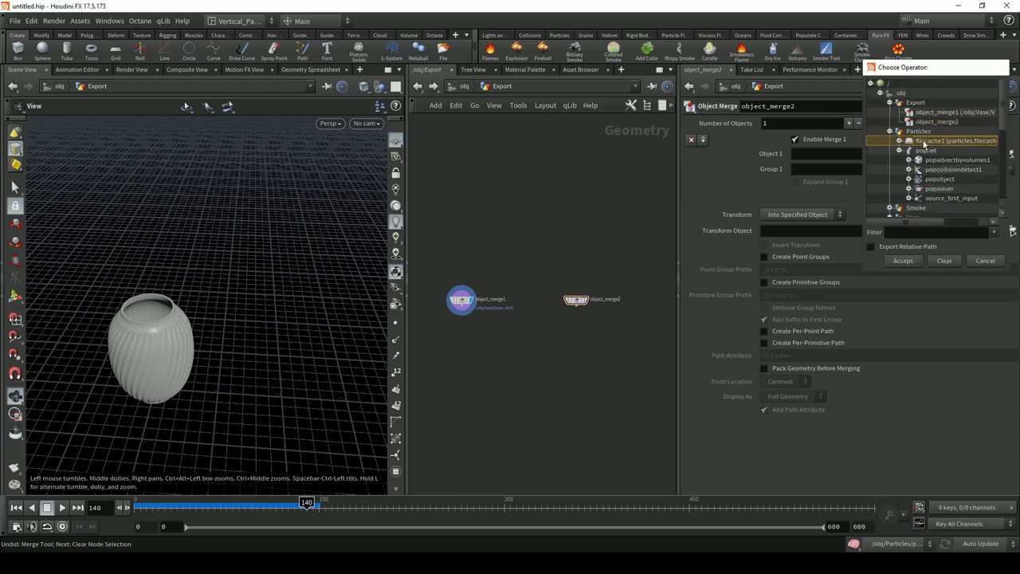
# Add a Merge node, wire both Object Merge nodes into it and display the merged result
pyautogui.click(534, 368)
pyautogui.press('Tab')
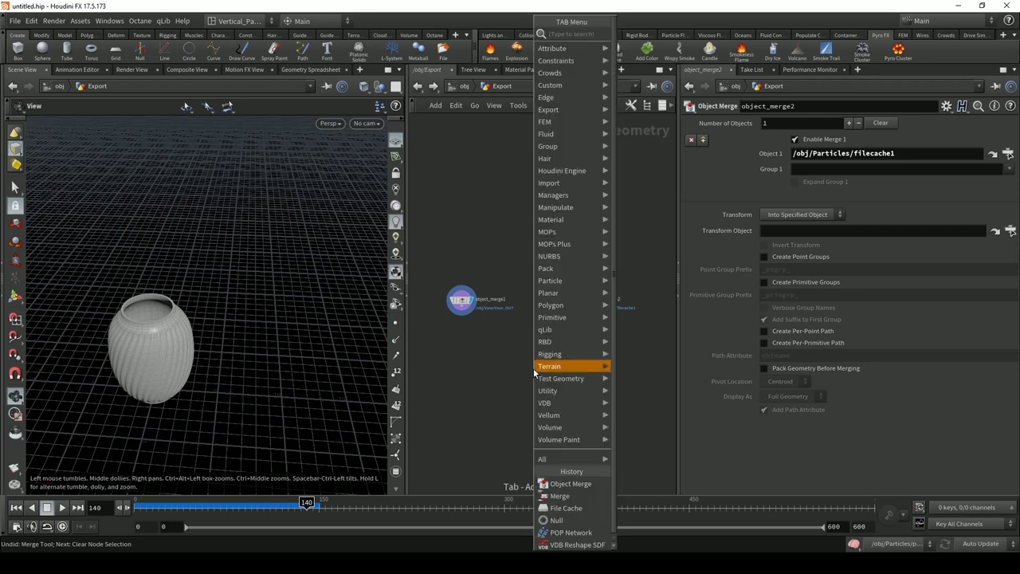
pyautogui.write('merge')
pyautogui.press('Return')
pyautogui.click(534, 368)
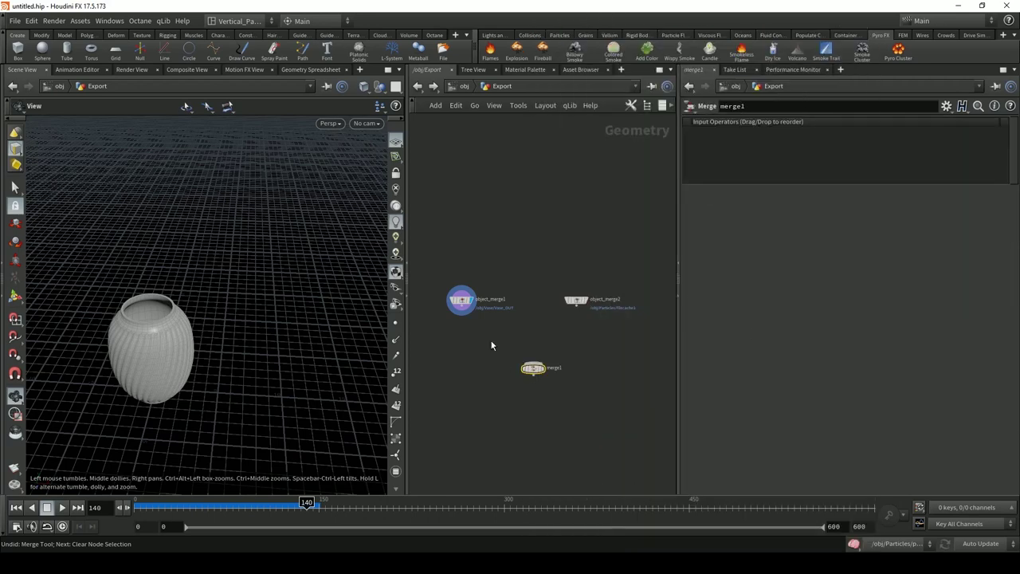
pyautogui.moveTo(463, 311); pyautogui.dragTo(532, 364)
pyautogui.moveTo(579, 301); pyautogui.dragTo(532, 364)
pyautogui.click(546, 368)
# Inspect the red hit particles on the merged vase surface from several angles and distances
pyautogui.moveTo(187, 297); pyautogui.dragTo(158, 415)
pyautogui.moveTo(157, 416); pyautogui.dragTo(198, 386, button='right')
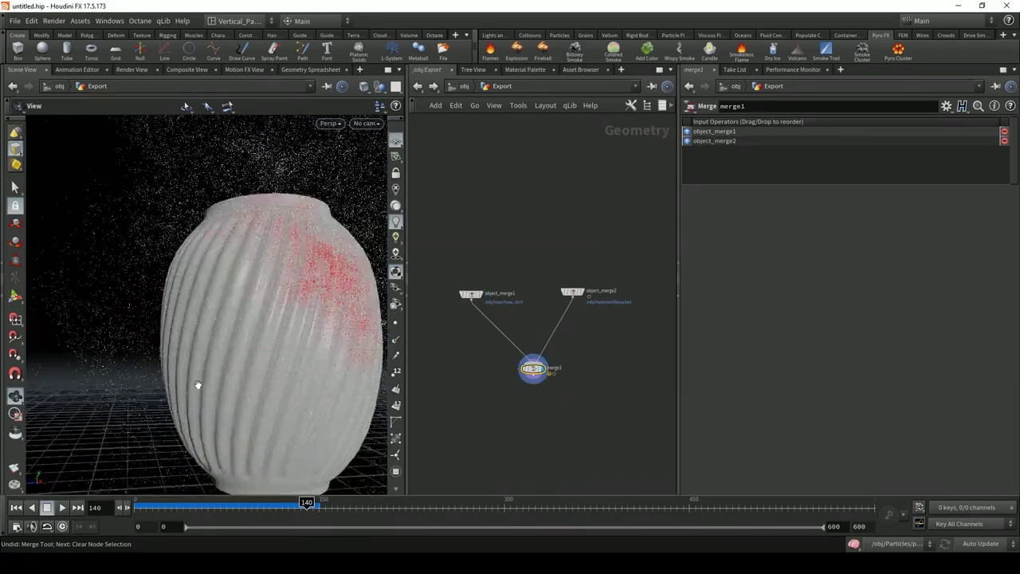
pyautogui.moveTo(199, 386); pyautogui.dragTo(239, 347)
pyautogui.moveTo(239, 346); pyautogui.dragTo(62, 323, button='middle')
pyautogui.moveTo(62, 324); pyautogui.dragTo(35, 327)
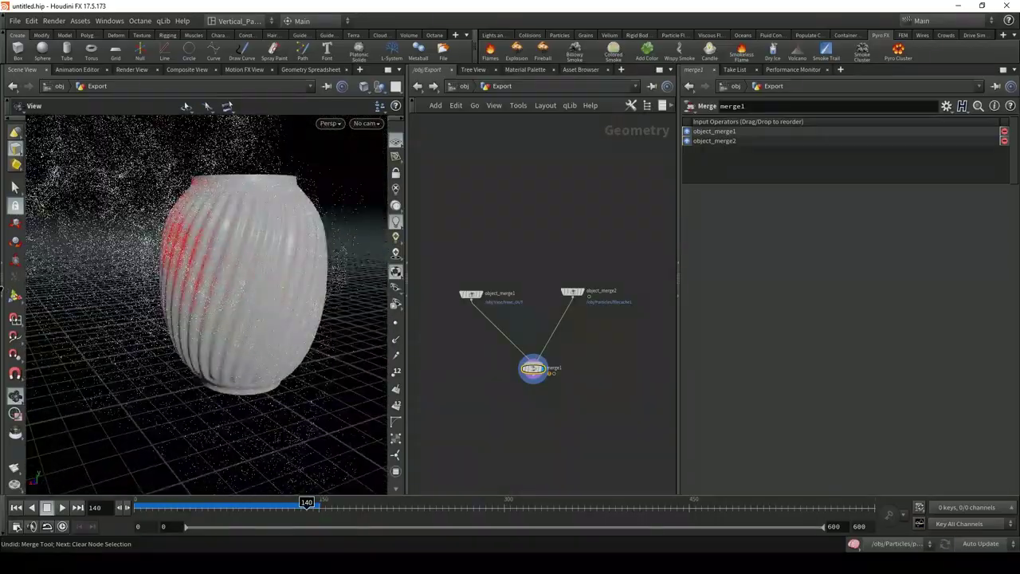
pyautogui.moveTo(385, 311); pyautogui.dragTo(385, 333)
pyautogui.moveTo(286, 247); pyautogui.dragTo(185, 363)
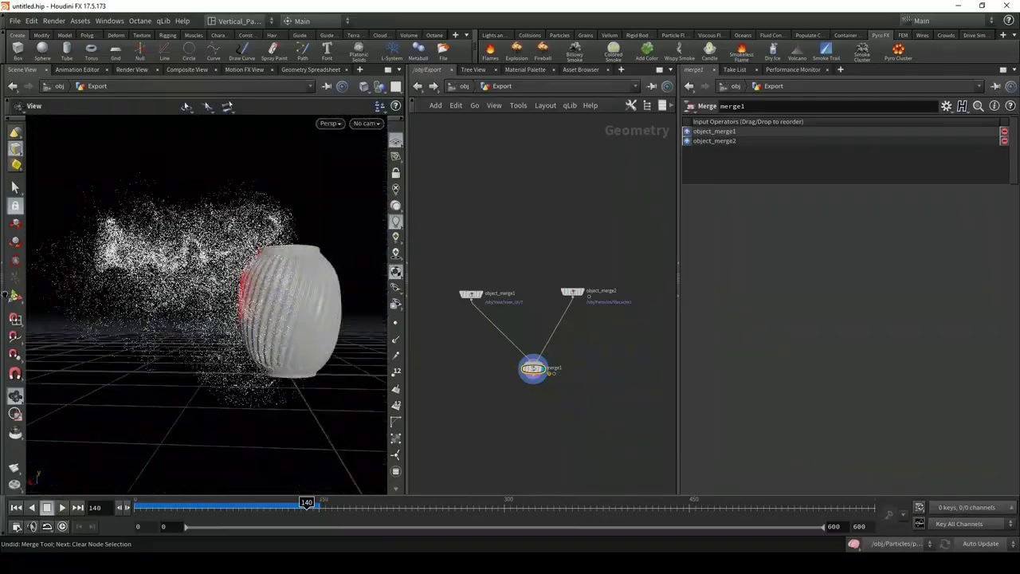
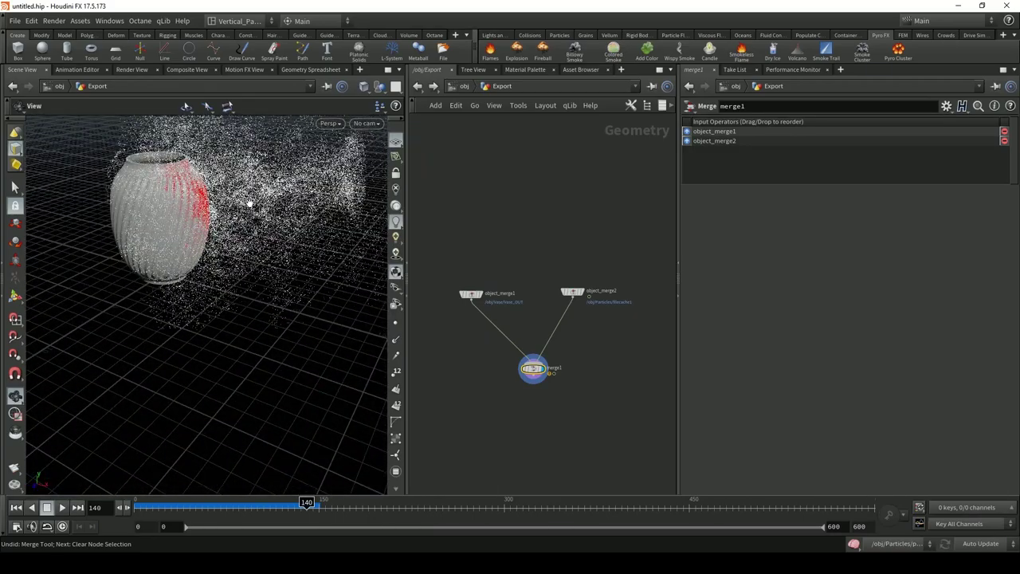
pyautogui.moveTo(212, 196); pyautogui.dragTo(240, 177)
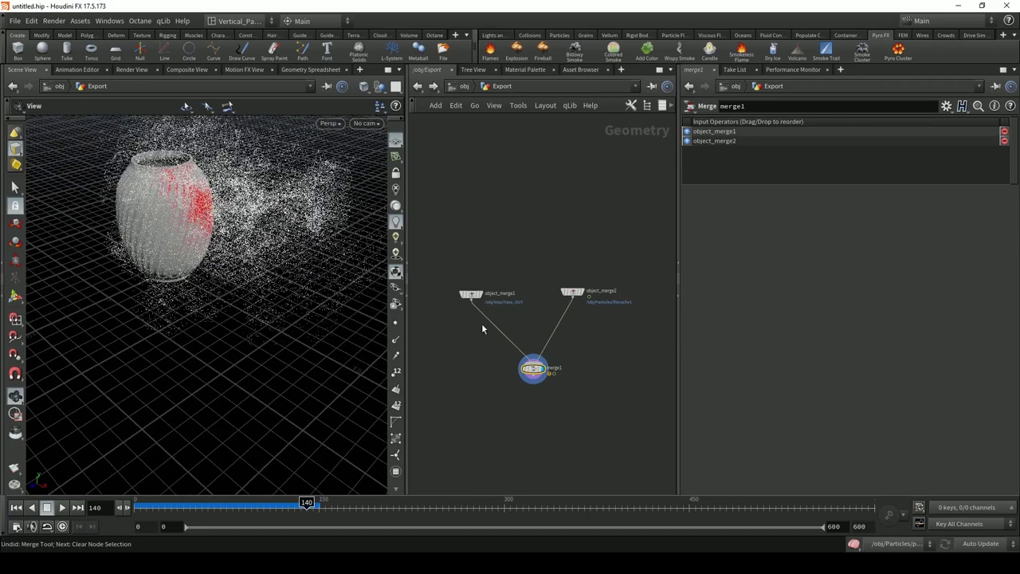
pyautogui.moveTo(537, 369); pyautogui.dragTo(533, 364)
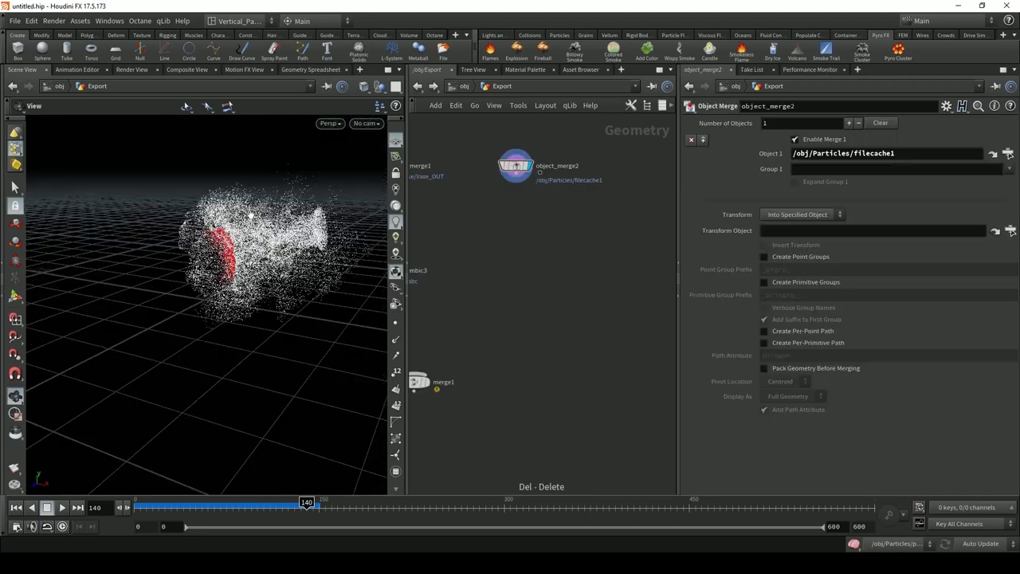
pyautogui.moveTo(249, 214); pyautogui.dragTo(276, 312)
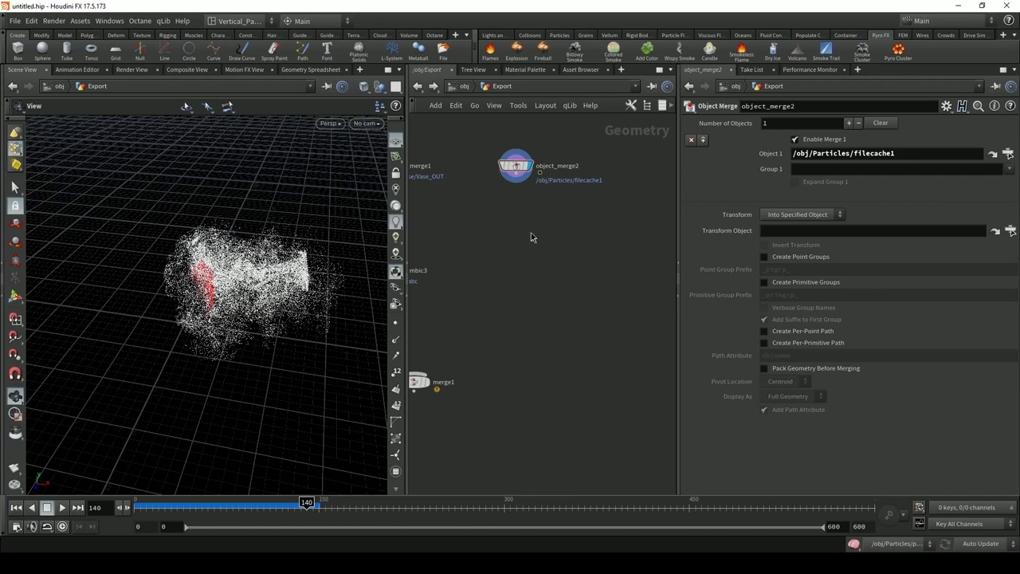
# Add a Group node below the particle Object Merge and wire the Object Merge into its first input
pyautogui.press('Tab')
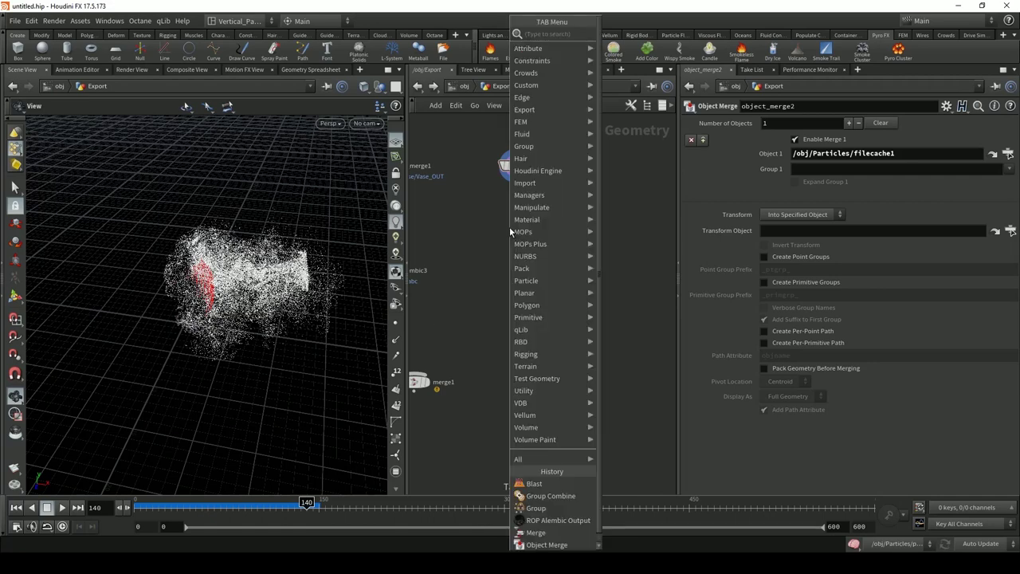
pyautogui.write('group')
pyautogui.press('Return')
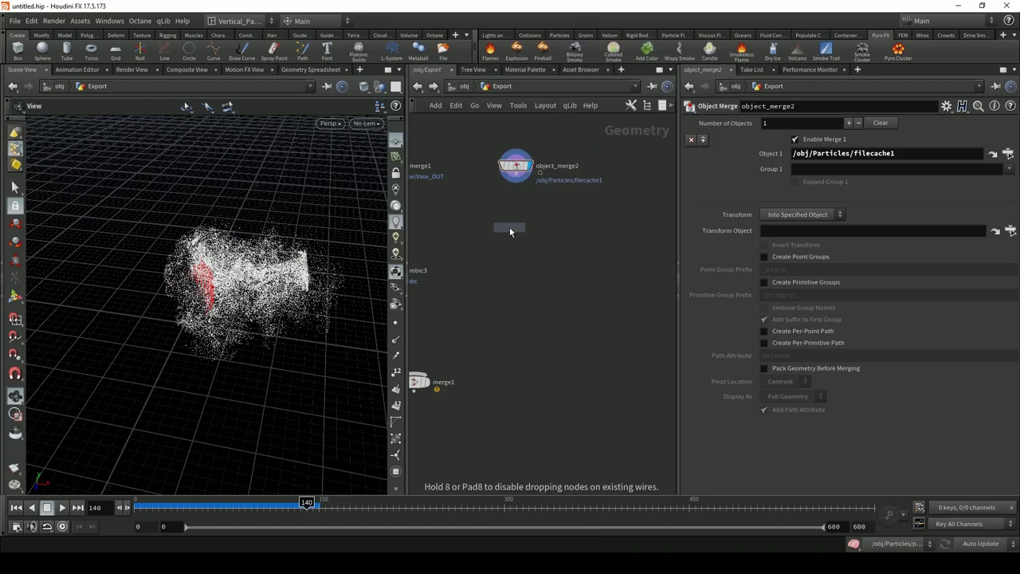
pyautogui.click(511, 228)
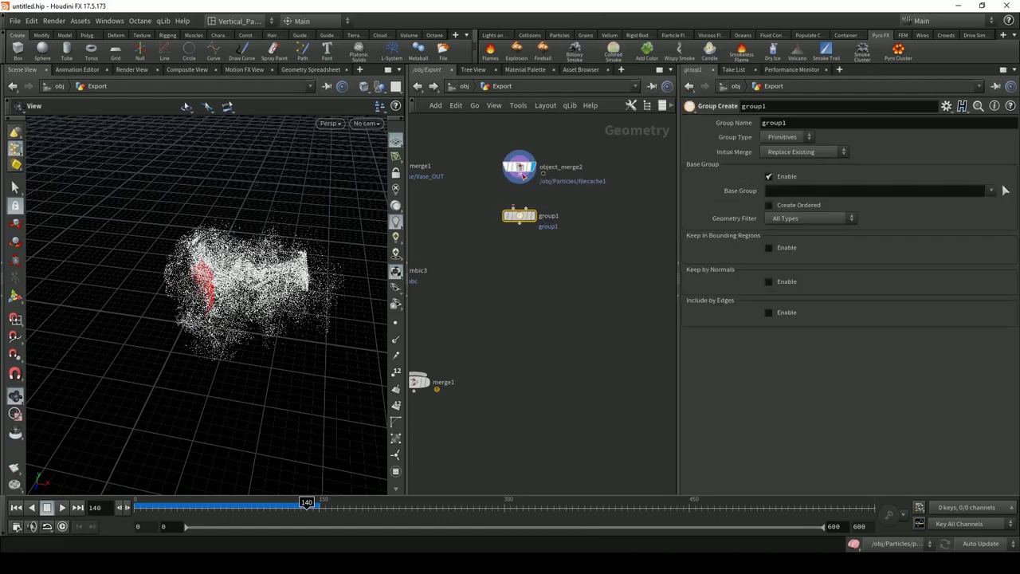
pyautogui.moveTo(521, 176); pyautogui.dragTo(513, 208)
# Name the group flying_particles, set its type to Points and its base group to stream_source_first_input
pyautogui.moveTo(792, 124); pyautogui.dragTo(683, 127)
pyautogui.write('fl')
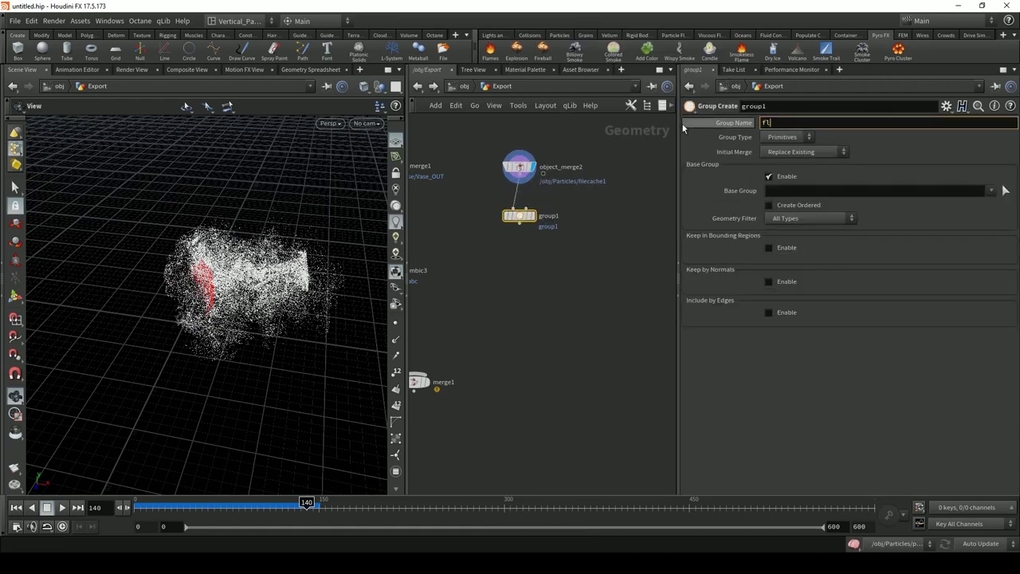
pyautogui.write('ying particles')
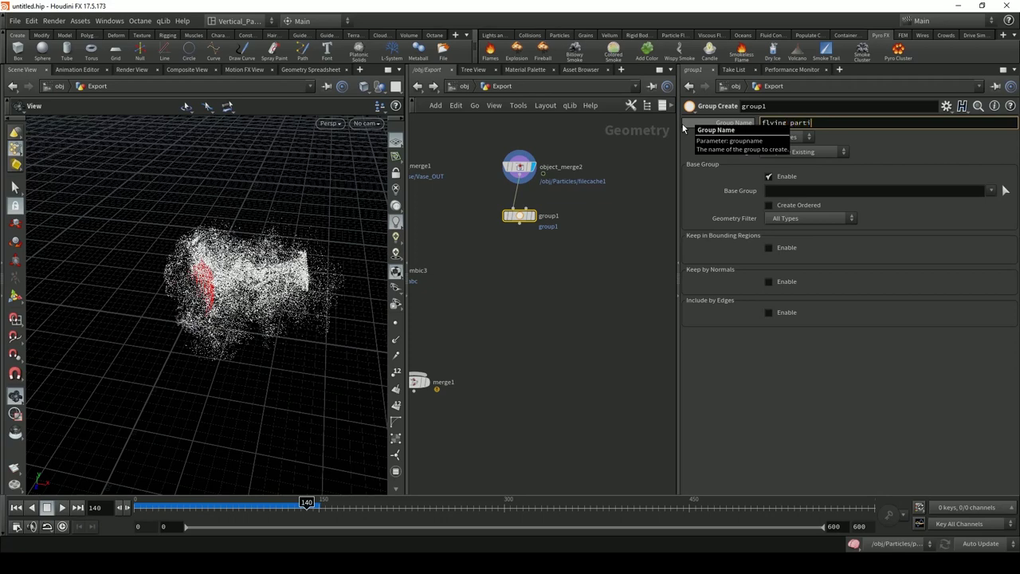
pyautogui.press('Return')
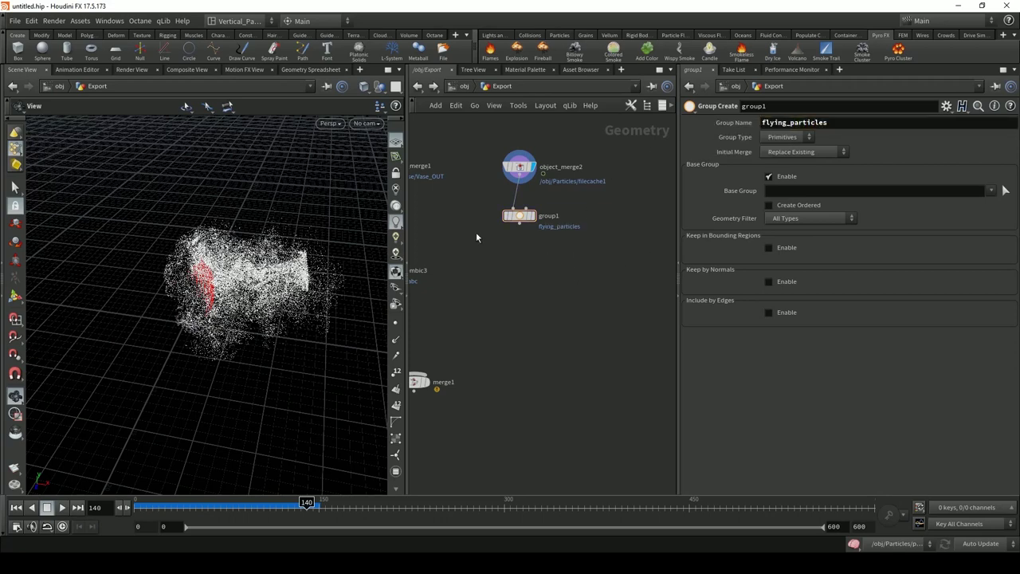
pyautogui.click(802, 190)
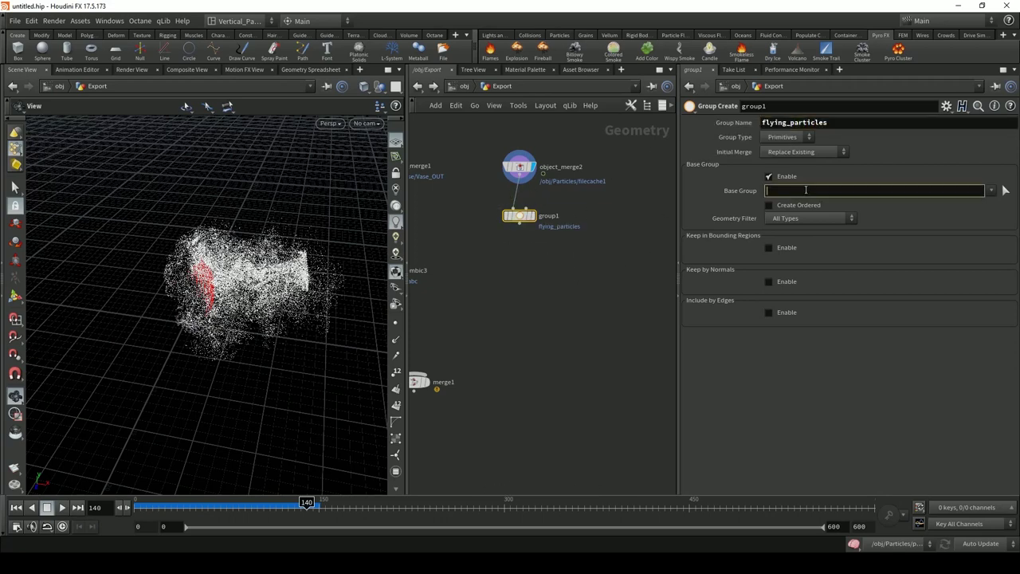
pyautogui.click(810, 139)
pyautogui.click(793, 161)
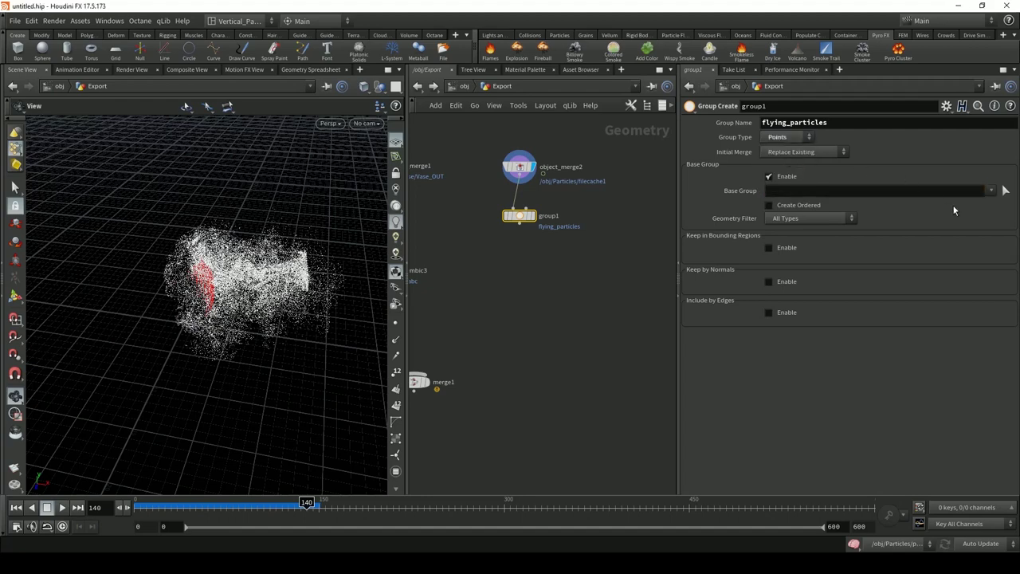
pyautogui.click(990, 191)
pyautogui.click(953, 202)
# Duplicate the flying_particles Group node and wire the copy in directly below the original
pyautogui.hotkey('ctrl', 'c')
pyautogui.hotkey('ctrl', 'v')
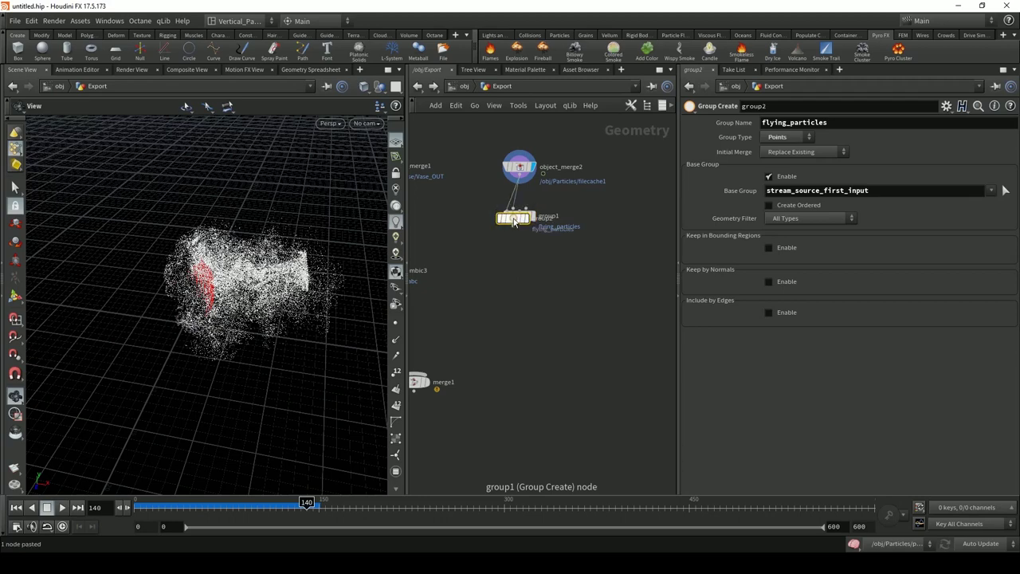
pyautogui.moveTo(494, 276); pyautogui.dragTo(517, 263)
pyautogui.moveTo(520, 224)
pyautogui.mouseDown()
pyautogui.moveTo(510, 256)
pyautogui.moveTo(524, 249)
pyautogui.moveTo(521, 259)
pyautogui.mouseUp()
# Rename the duplicated node's group to hit_particles and set its base group to hit
pyautogui.moveTo(832, 124); pyautogui.dragTo(607, 169)
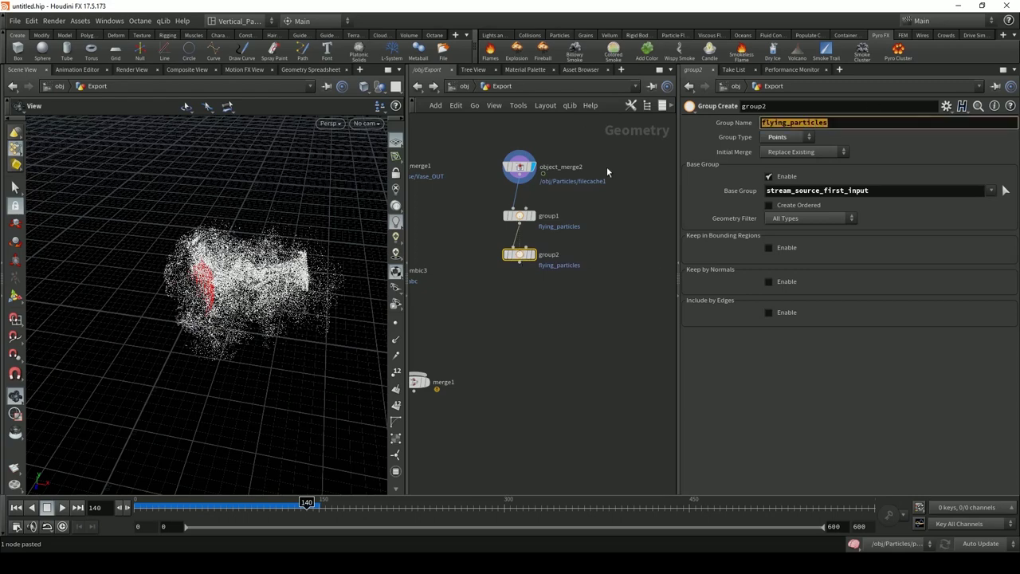
pyautogui.write('hit_particles')
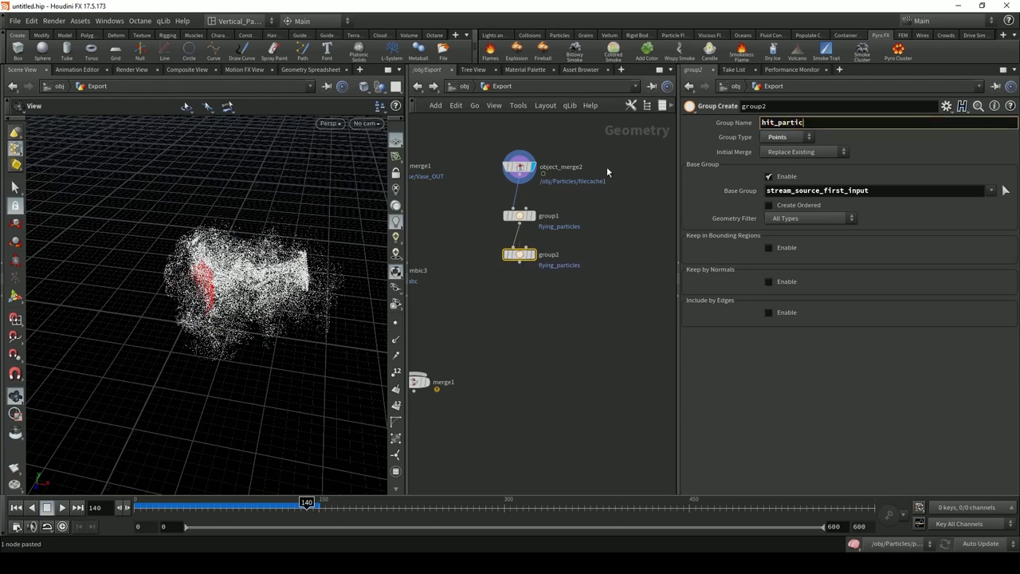
pyautogui.press('Return')
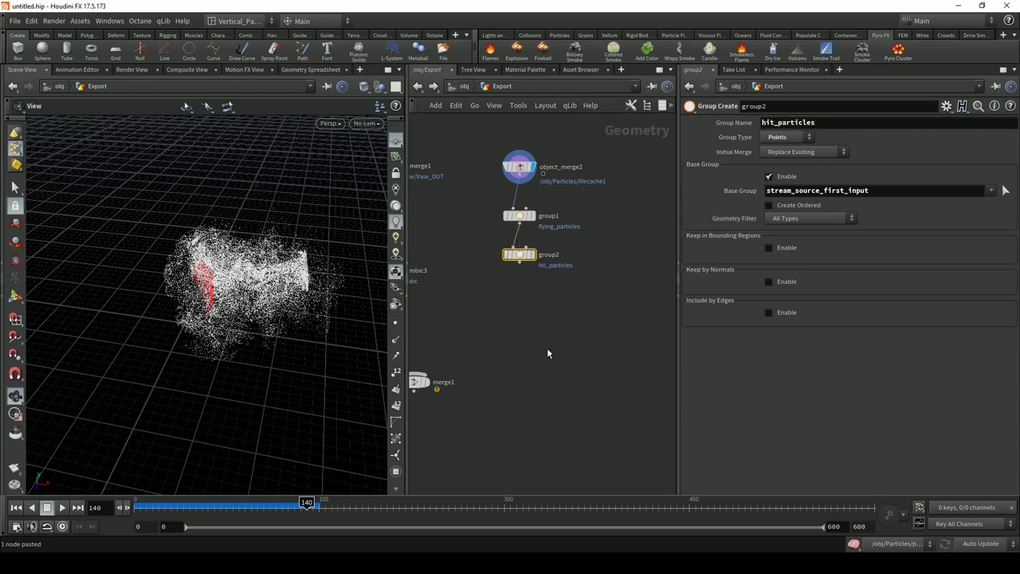
pyautogui.doubleClick(891, 190)
pyautogui.write('hit')
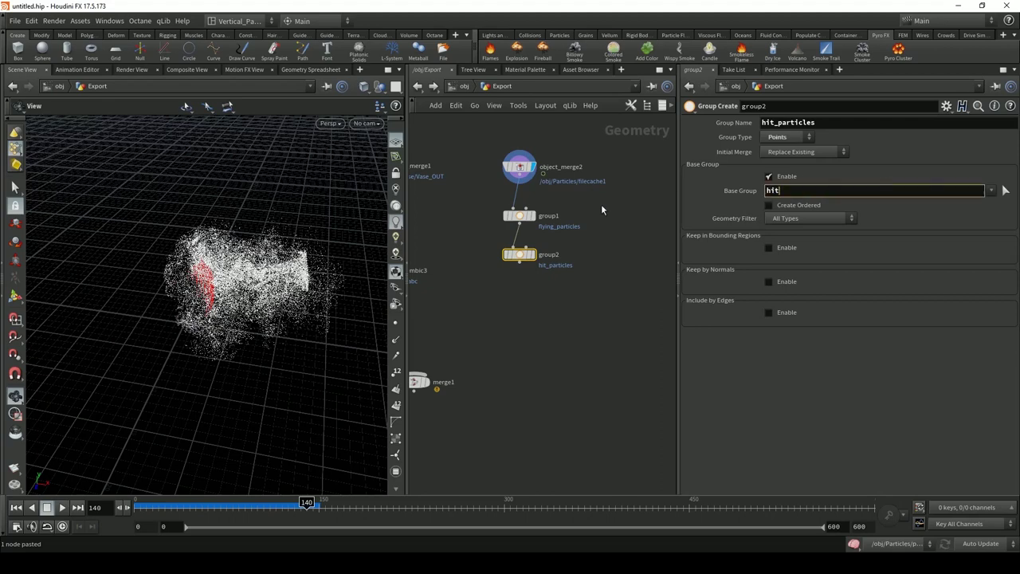
pyautogui.press('Return')
# Add a Group Combine node connected below the hit_particles Group node
pyautogui.press('Tab')
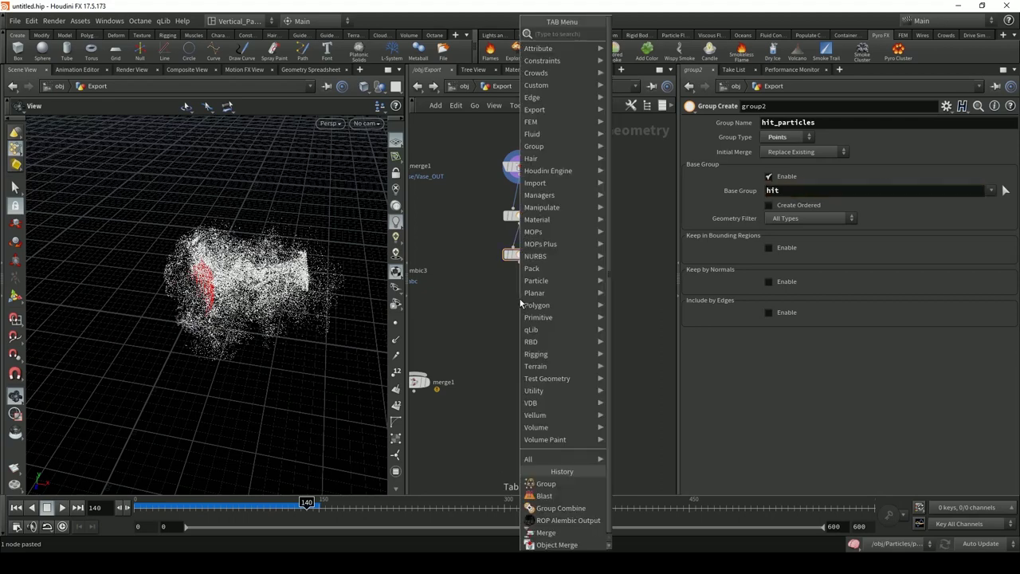
pyautogui.write('groupcom')
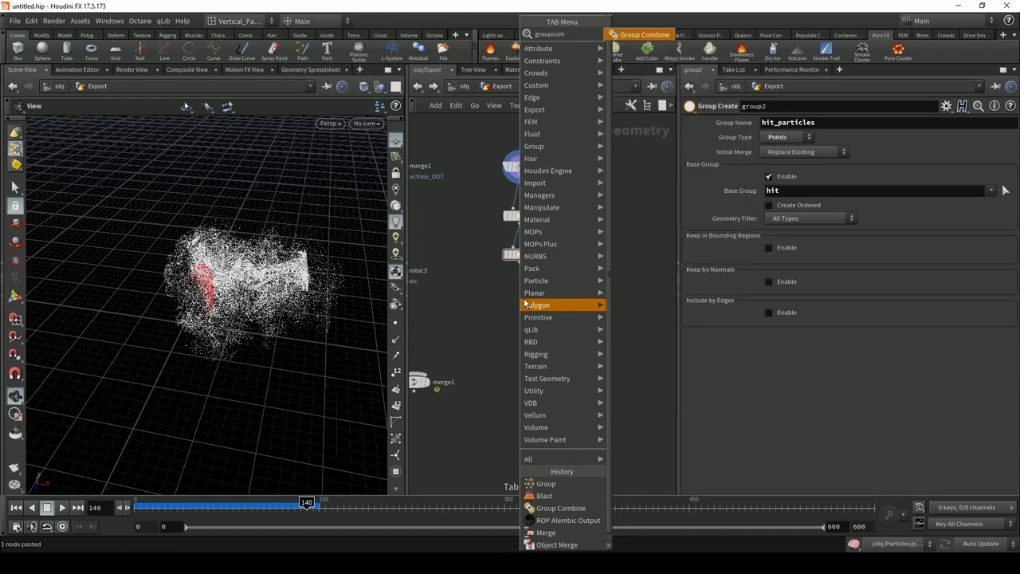
pyautogui.press('Return')
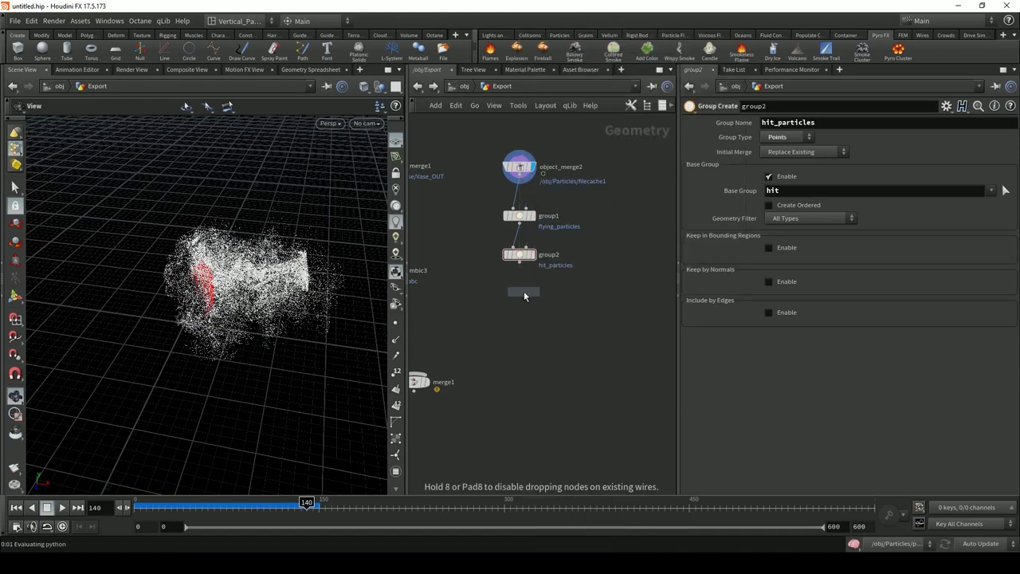
pyautogui.click(524, 293)
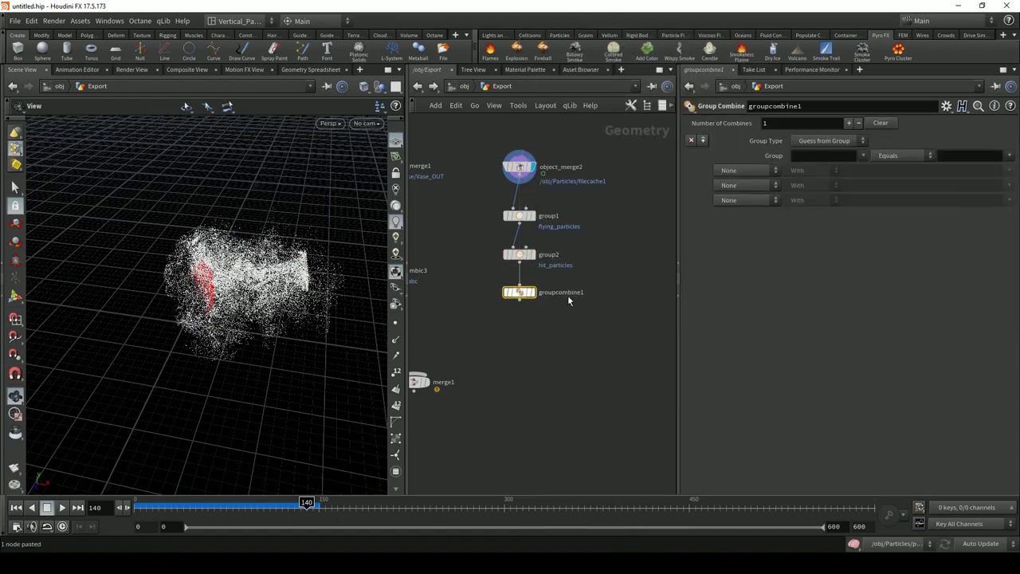
# In the Group Combine node, define a group named isolated that equals hit_particles
pyautogui.click(814, 155)
pyautogui.write('is')
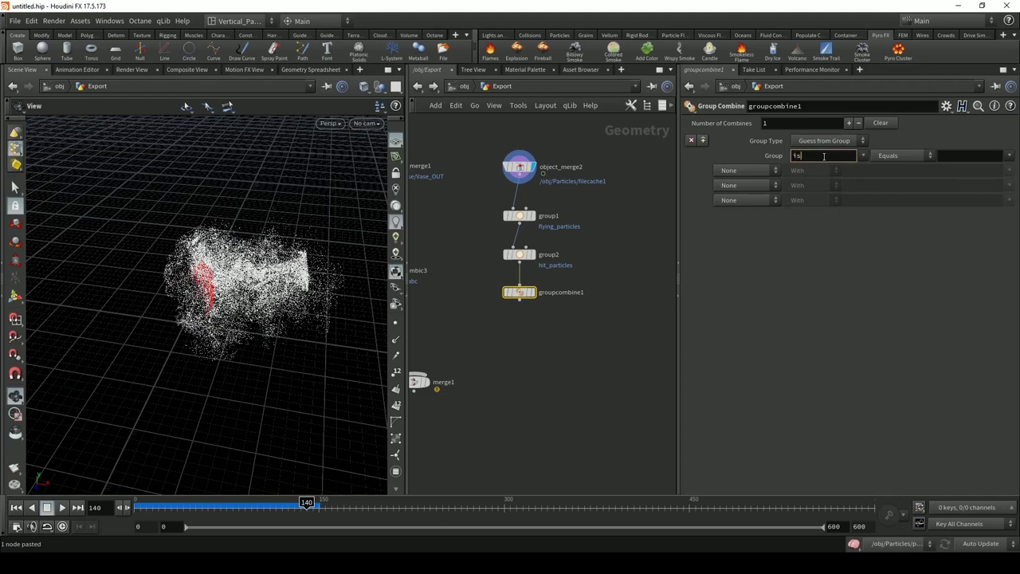
pyautogui.write('olated')
pyautogui.press('Return')
pyautogui.click(954, 153)
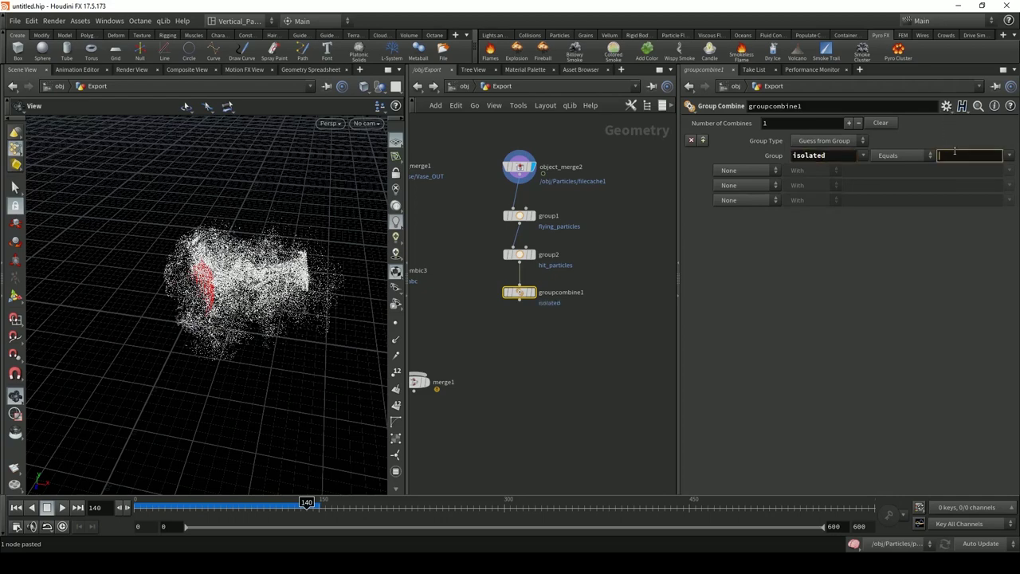
pyautogui.write('icles')
pyautogui.press('Return')
# Combine the isolated group by Exclusive Or with flying_particles and display the Group Combine node
pyautogui.click(754, 172)
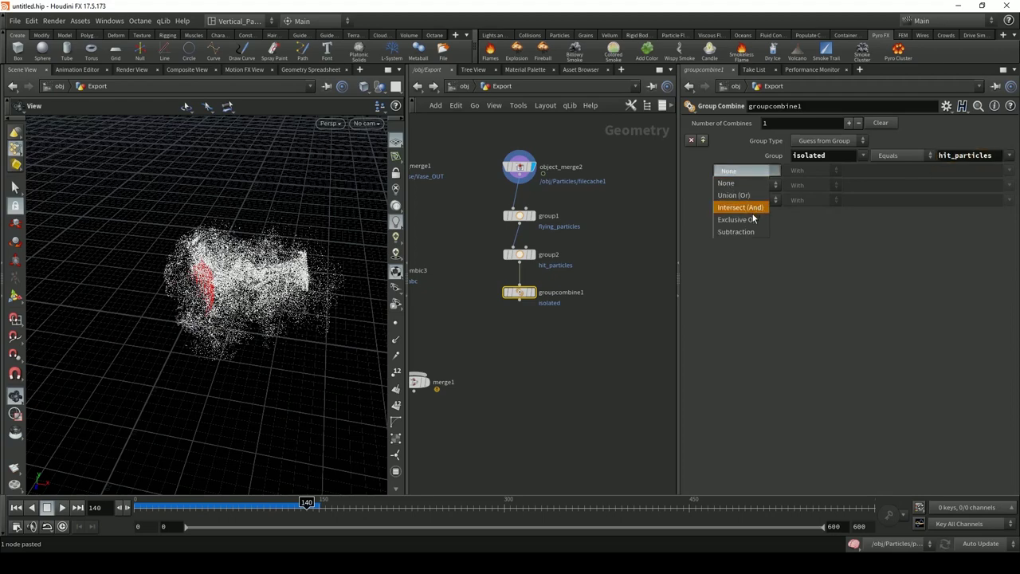
pyautogui.click(736, 219)
pyautogui.click(1009, 171)
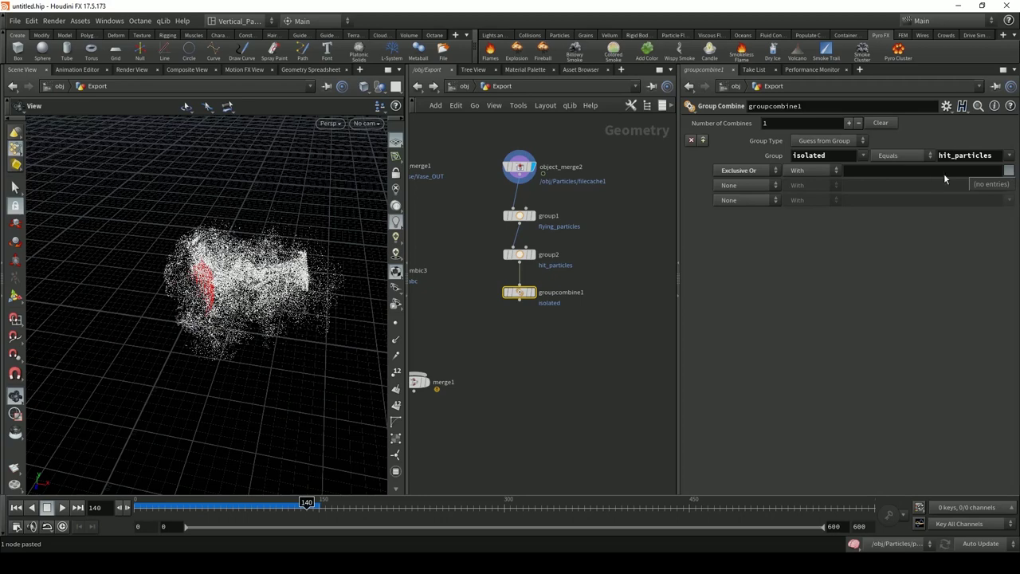
pyautogui.click(903, 169)
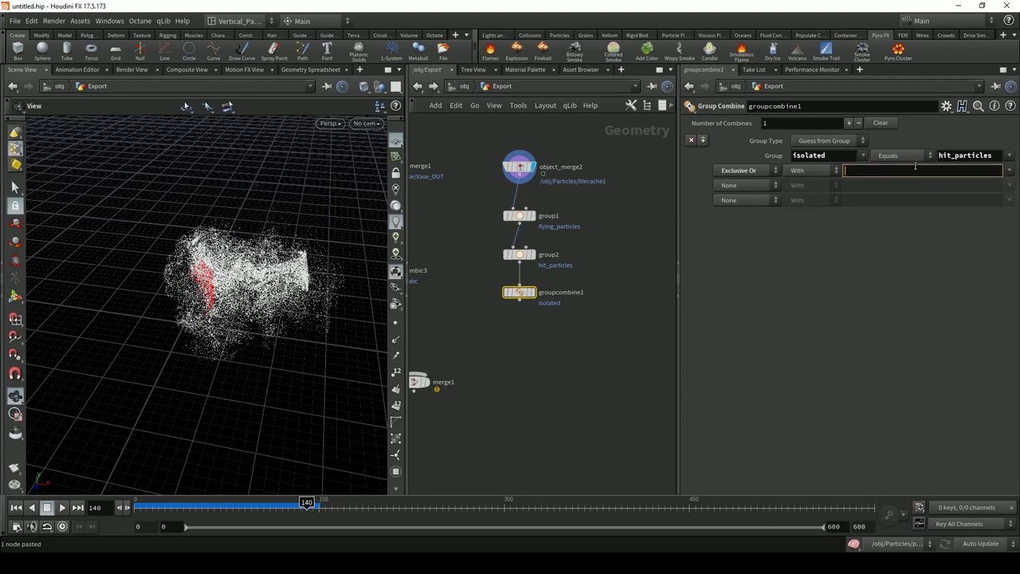
pyautogui.write('flying_particles')
pyautogui.press('Return')
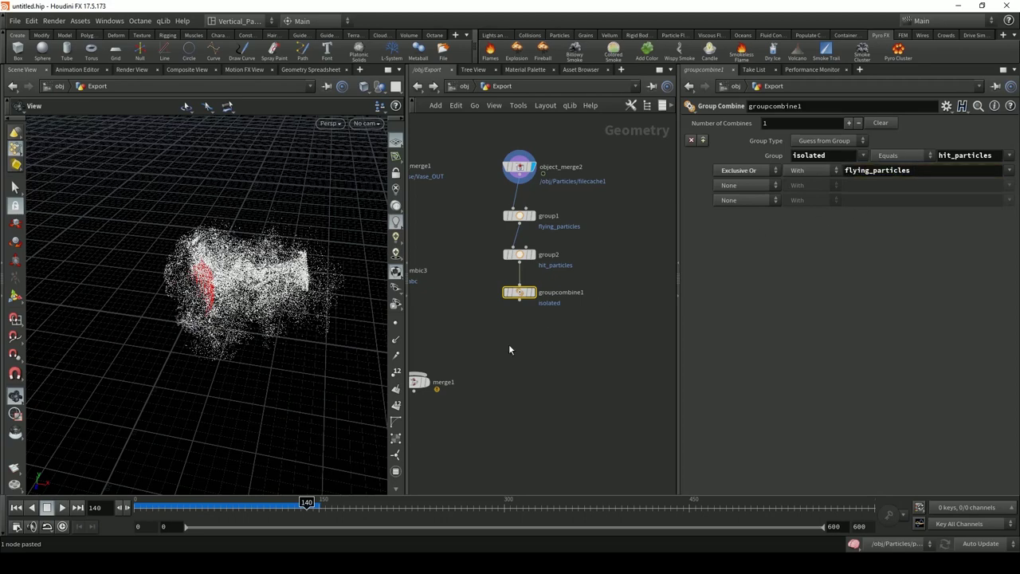
pyautogui.click(530, 292)
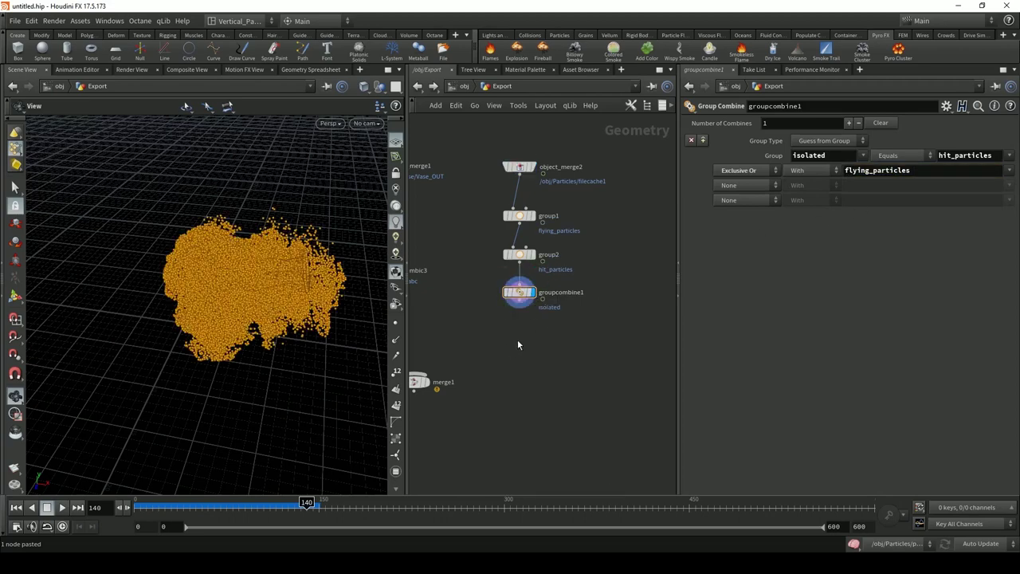
# Add a Blast node connected below the Group Combine node
pyautogui.press('Tab')
pyautogui.press('Escape')
pyautogui.press('Tab')
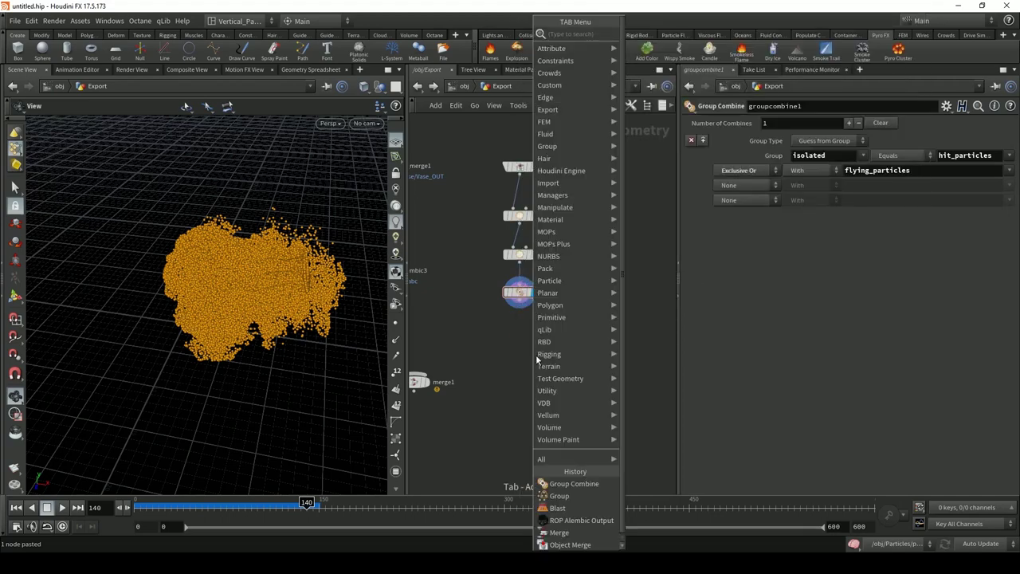
pyautogui.moveTo(537, 355)
pyautogui.write('blast')
pyautogui.press('Return')
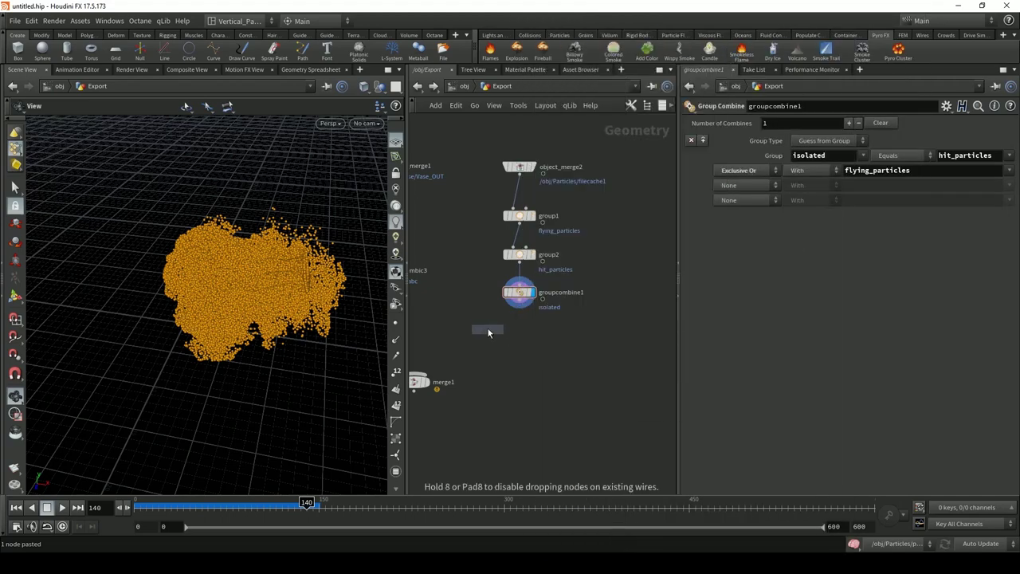
pyautogui.click(522, 341)
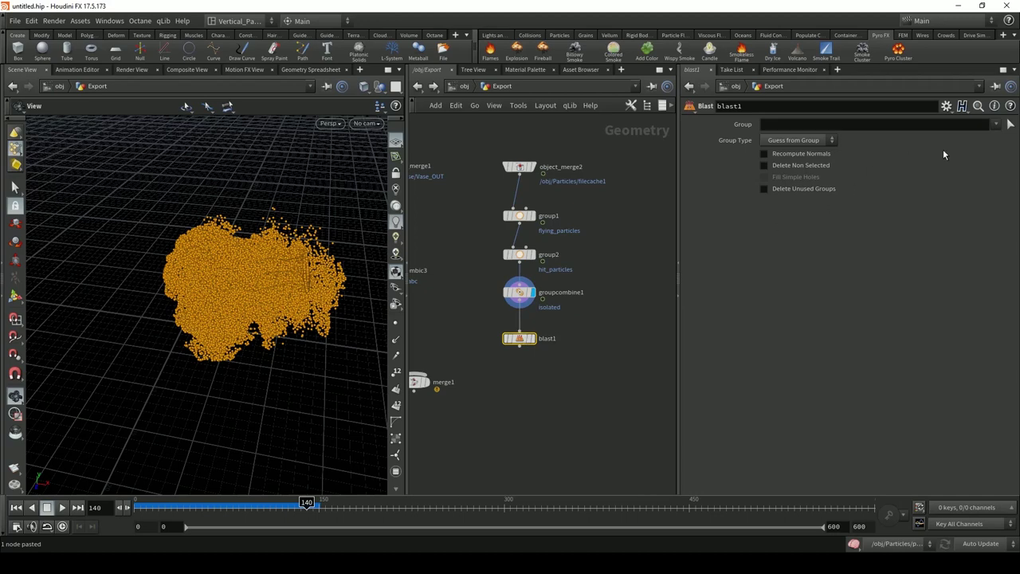
# Set the Blast group to hit_particles with Delete Non Selected enabled, and display the Blast result
pyautogui.click(994, 126)
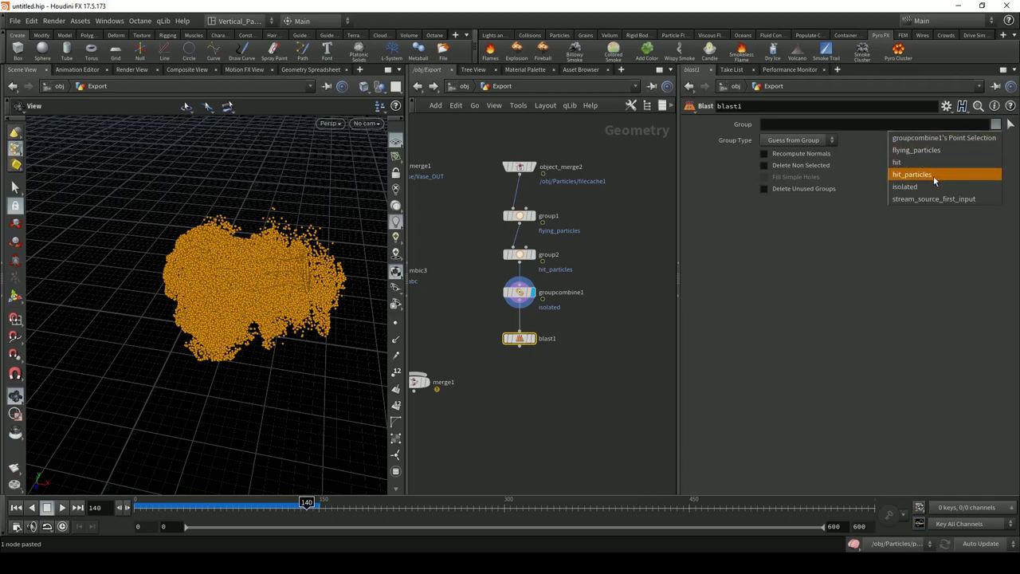
pyautogui.click(930, 175)
pyautogui.click(797, 166)
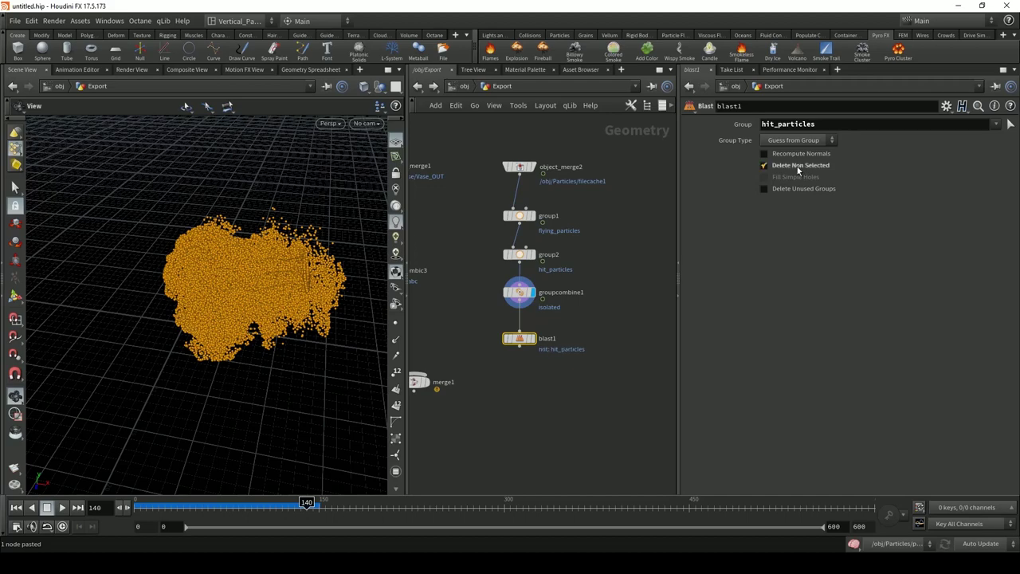
pyautogui.click(532, 338)
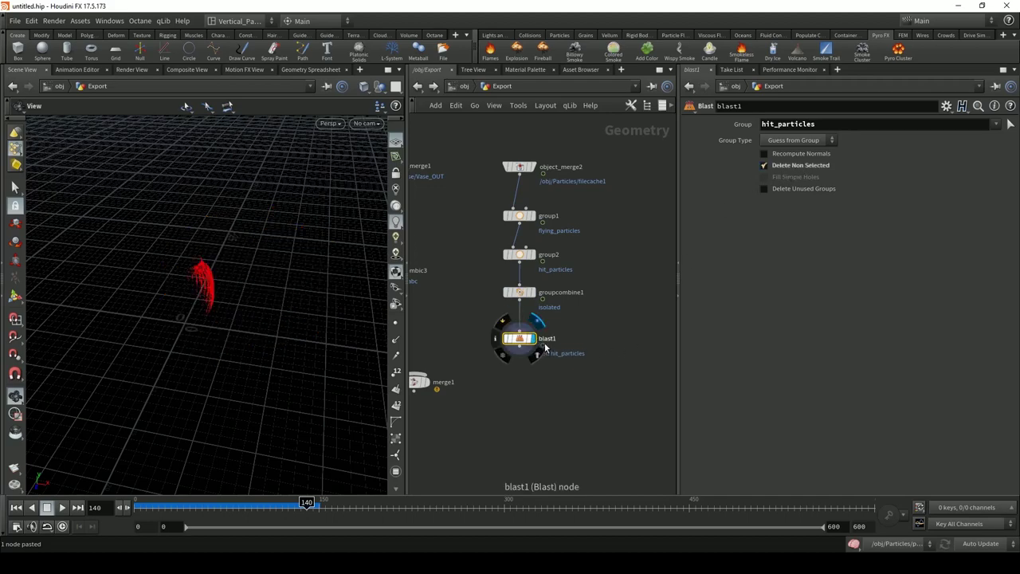
pyautogui.moveTo(229, 295); pyautogui.dragTo(307, 328)
pyautogui.click(514, 402)
pyautogui.moveTo(506, 405); pyautogui.dragTo(505, 378, button='middle')
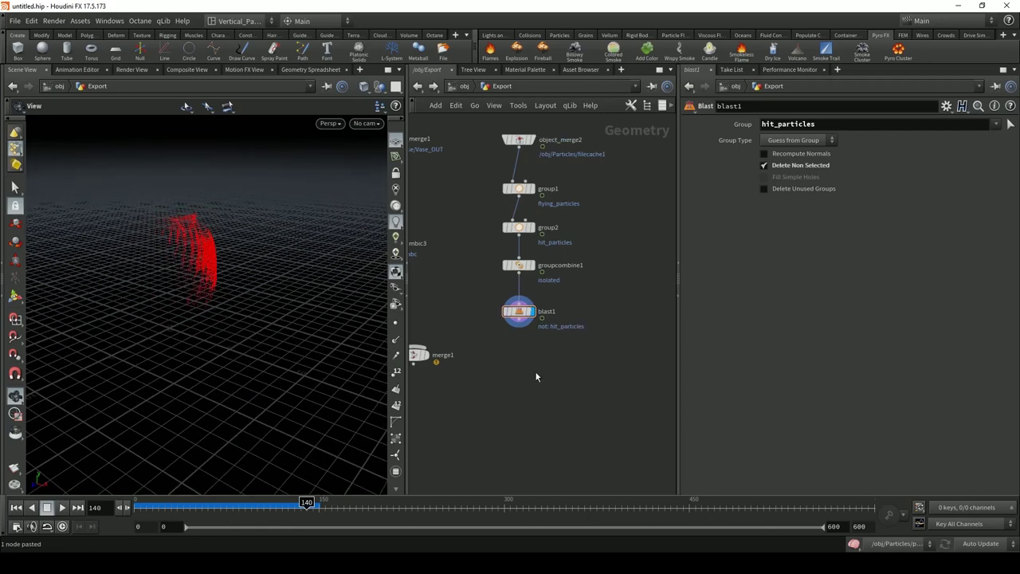
# Add a ROP Alembic Output node below the hit_particles Blast node and connect it
pyautogui.press('Tab')
pyautogui.write('rop')
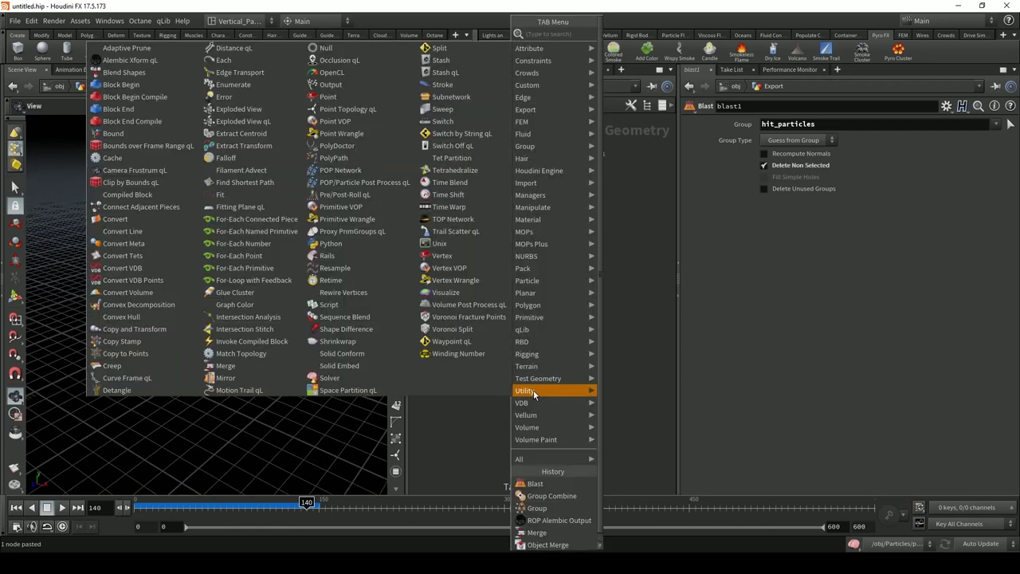
pyautogui.press('Return')
pyautogui.click(522, 371)
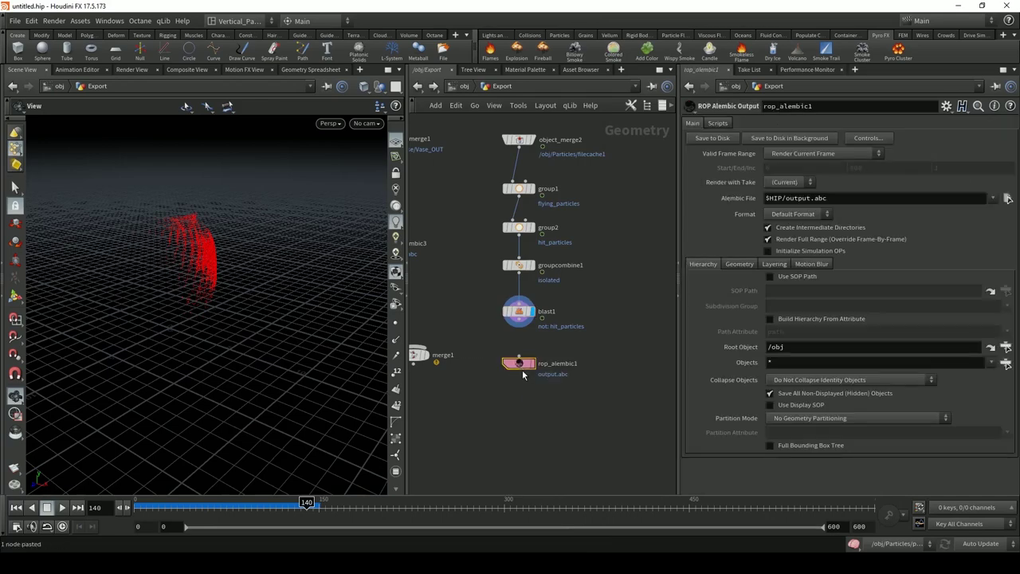
pyautogui.moveTo(519, 321); pyautogui.dragTo(520, 358)
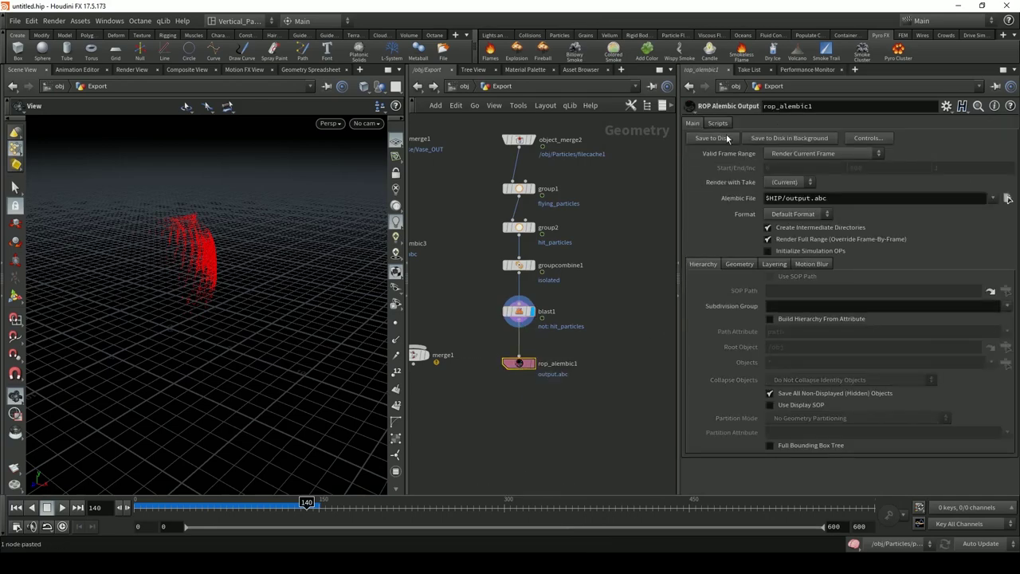
# Set the Alembic output to Render Frame Range with an end frame of 150
pyautogui.click(797, 153)
pyautogui.click(801, 166)
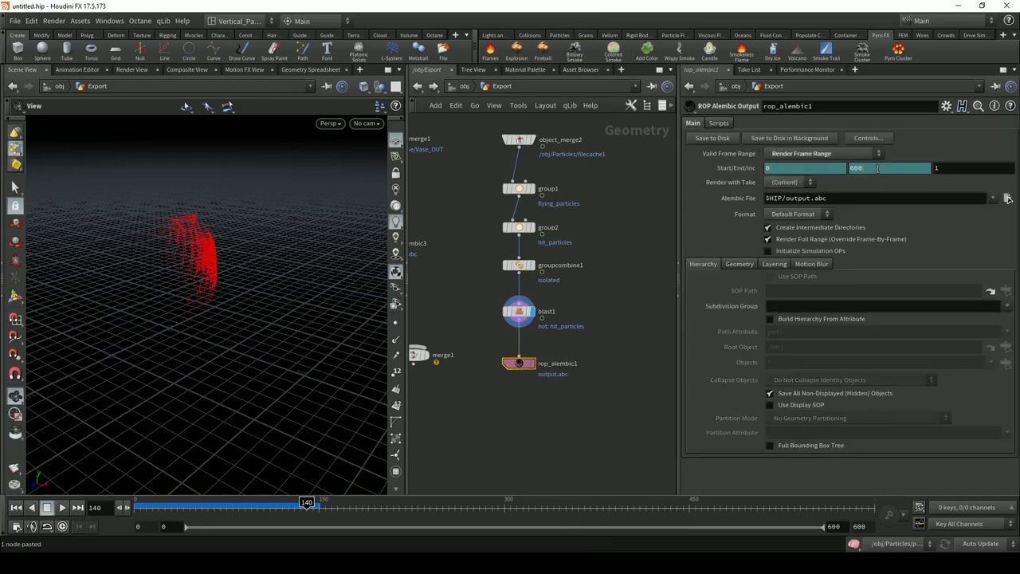
pyautogui.rightClick(855, 169)
pyautogui.click(905, 328)
pyautogui.write('150')
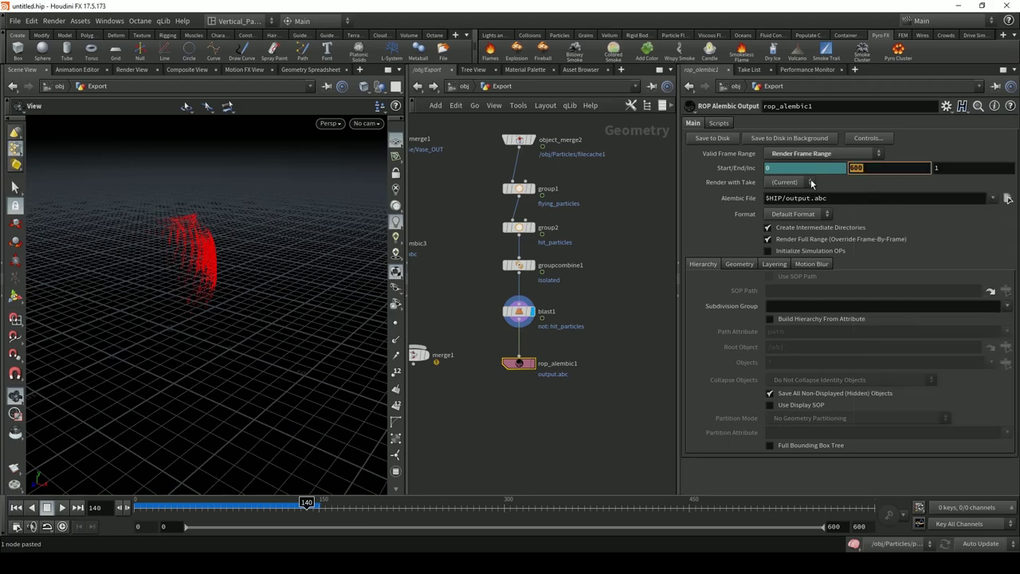
pyautogui.press('Return')
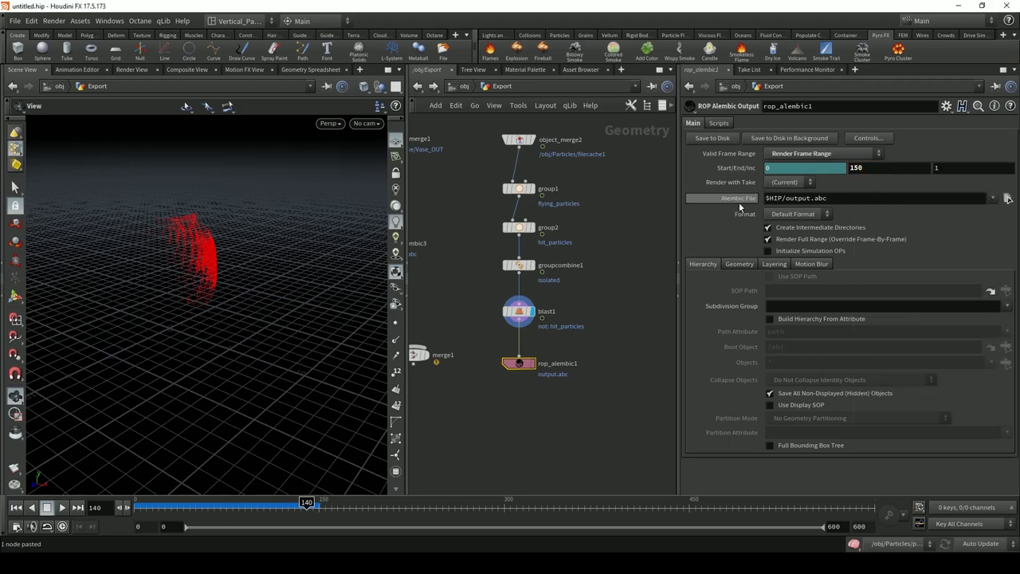
# Duplicate the Blast node as a second branch beside the first, fed by the Group Combine node
pyautogui.scroll(-2, 564, 398)
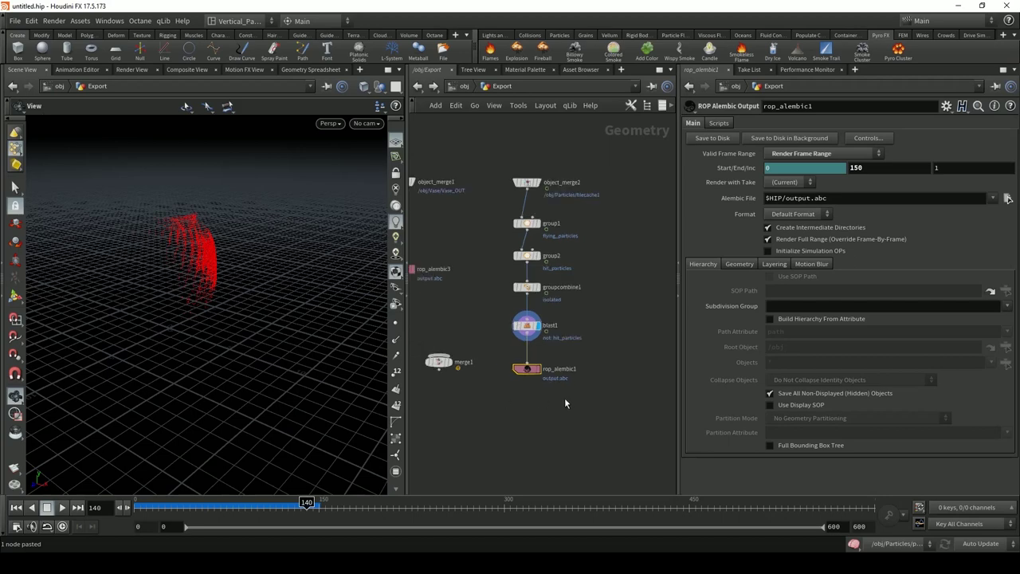
pyautogui.moveTo(598, 398); pyautogui.dragTo(543, 380, button='middle')
pyautogui.scroll(1, 543, 379)
pyautogui.scroll(3, 558, 367)
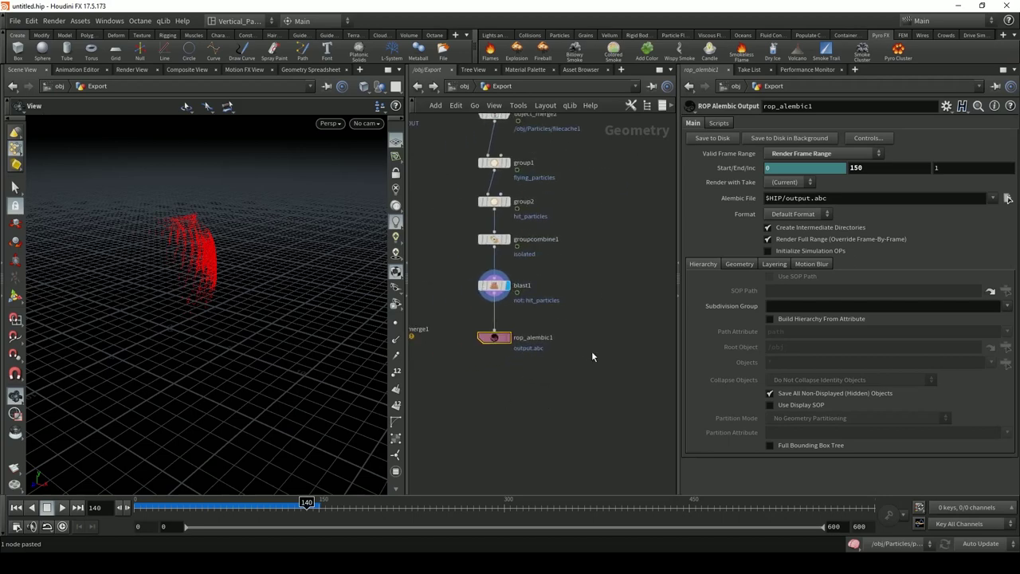
pyautogui.click(502, 290)
pyautogui.moveTo(516, 295); pyautogui.dragTo(649, 291)
pyautogui.scroll(-1, 603, 306)
pyautogui.moveTo(601, 317); pyautogui.dragTo(562, 310, button='middle')
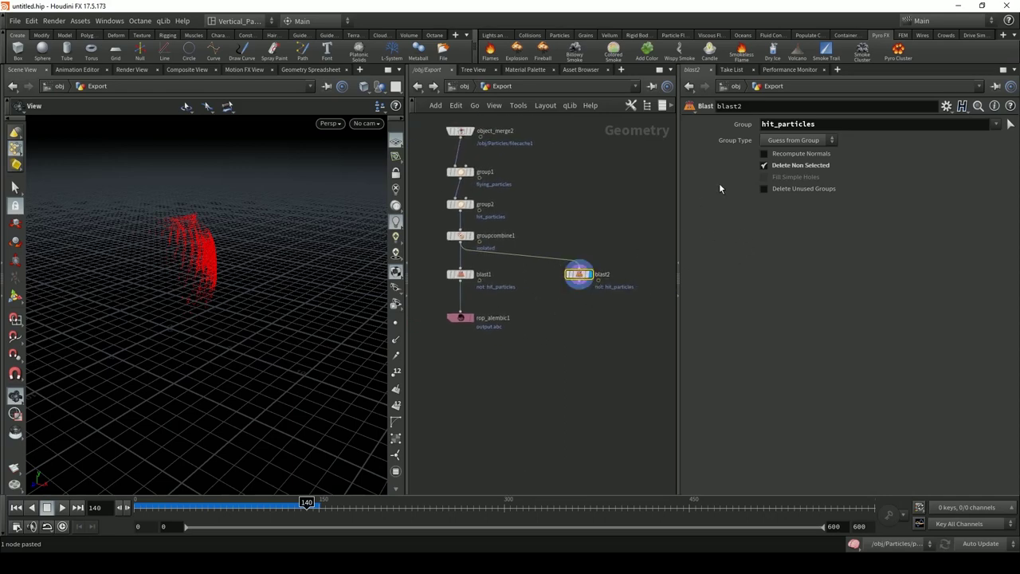
# Set the duplicated Blast node's group to flying_particles
pyautogui.doubleClick(827, 123)
pyautogui.write('fly')
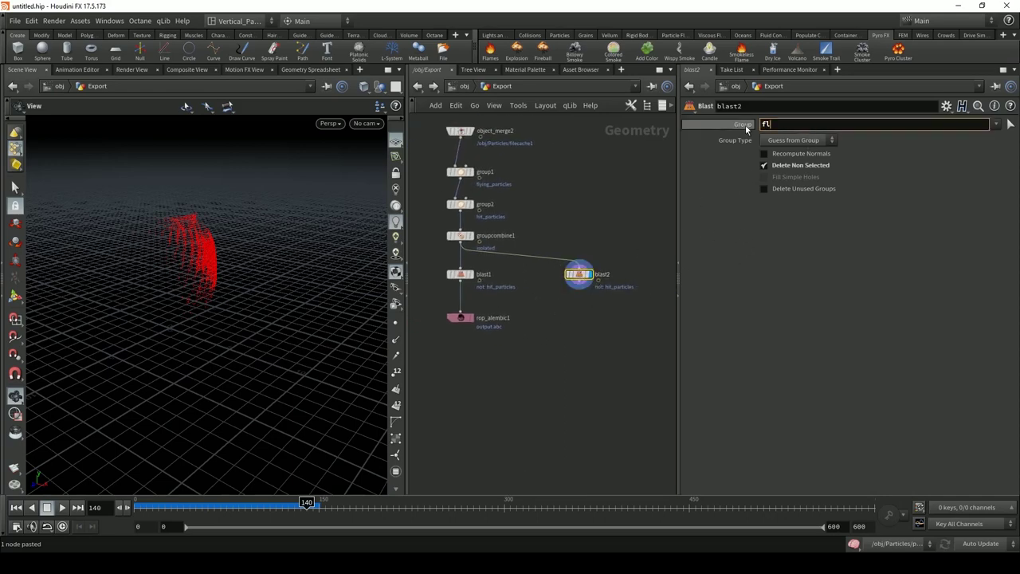
pyautogui.press('BackSpace')
pyautogui.press('BackSpace')
pyautogui.press('BackSpace')
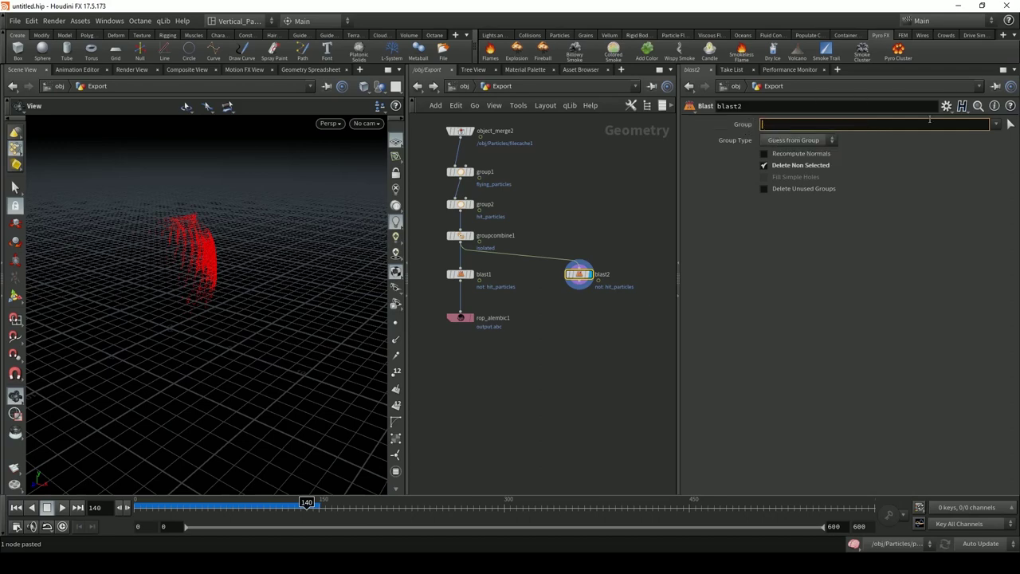
pyautogui.click(996, 125)
pyautogui.click(938, 150)
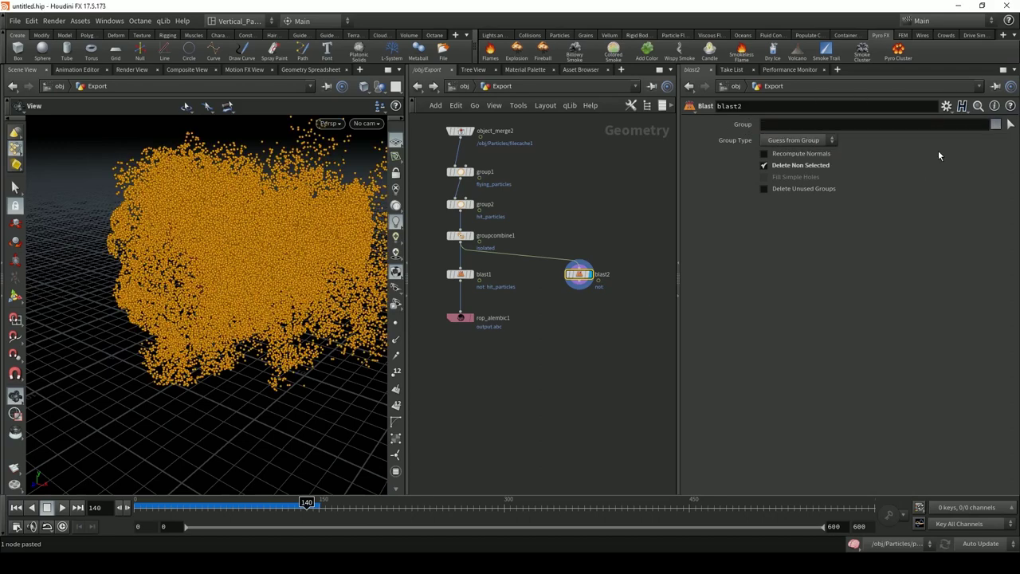
# Duplicate the ROP Alembic Output node beneath the flying_particles Blast node
pyautogui.click(461, 317)
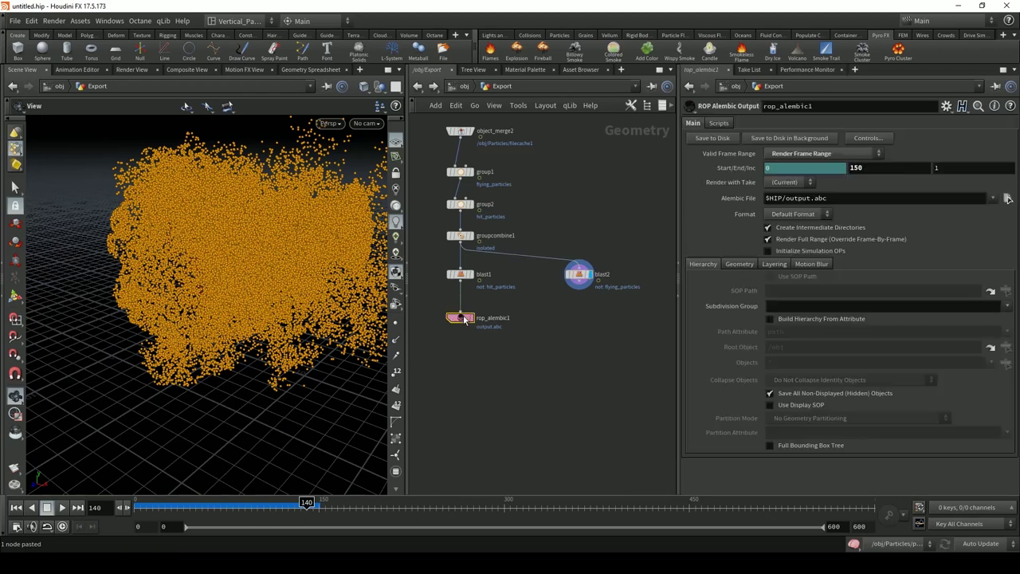
pyautogui.moveTo(460, 317); pyautogui.dragTo(580, 314)
# Compare the hit and flying Blast results by displaying each in turn, toggling Delete Non Selected off and on for the flying particles
pyautogui.moveTo(263, 275); pyautogui.dragTo(323, 322)
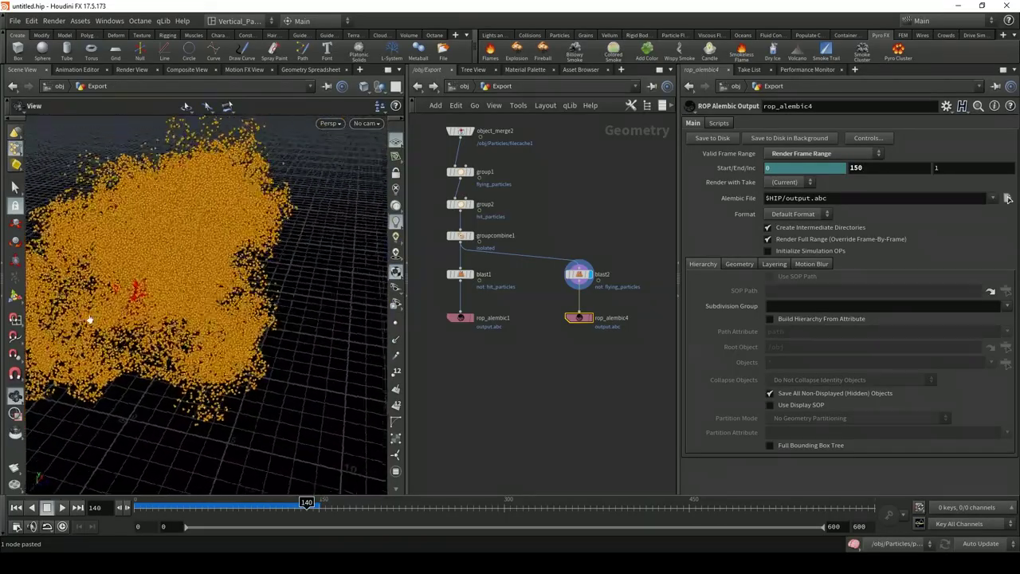
pyautogui.scroll(8, 91, 320)
pyautogui.moveTo(188, 287); pyautogui.dragTo(264, 244)
pyautogui.moveTo(537, 371); pyautogui.dragTo(529, 400, button='middle')
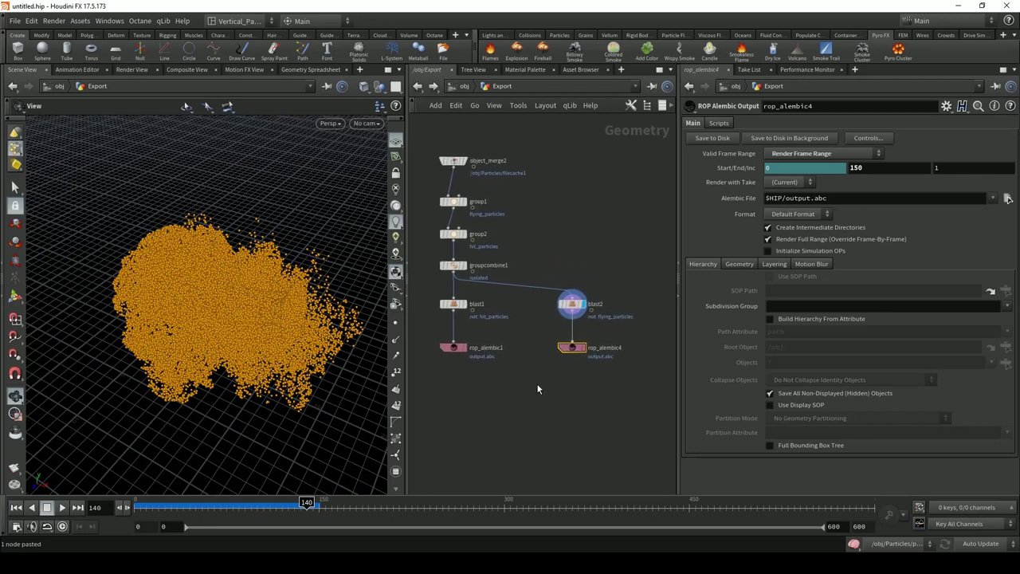
pyautogui.click(466, 304)
pyautogui.click(584, 304)
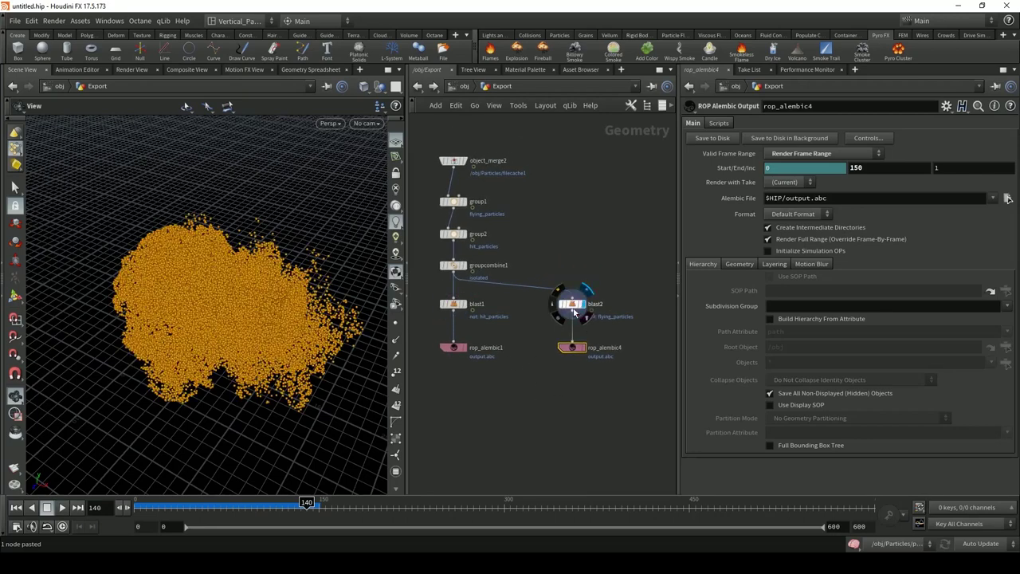
pyautogui.click(571, 304)
pyautogui.click(796, 166)
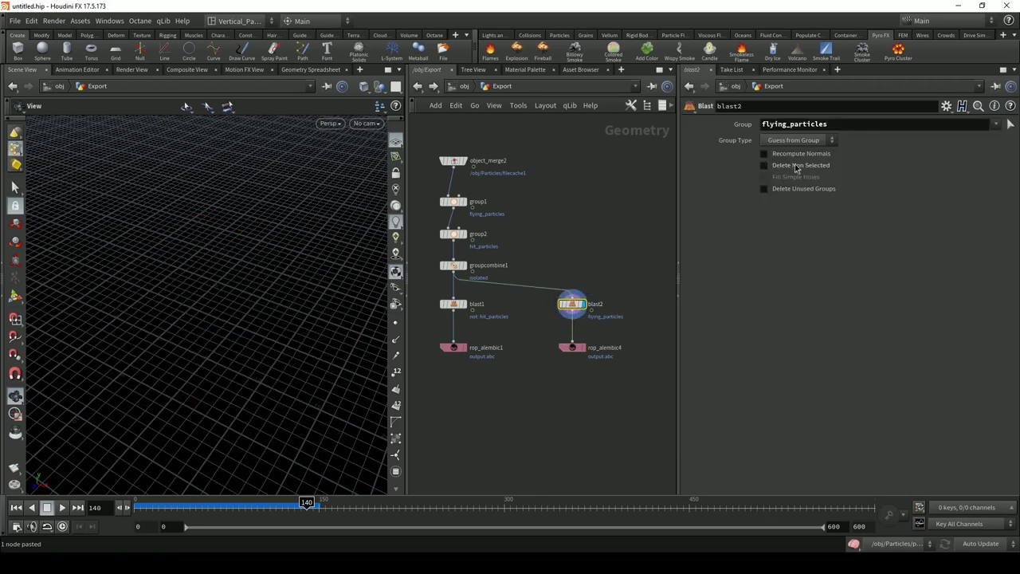
pyautogui.click(795, 166)
pyautogui.click(467, 305)
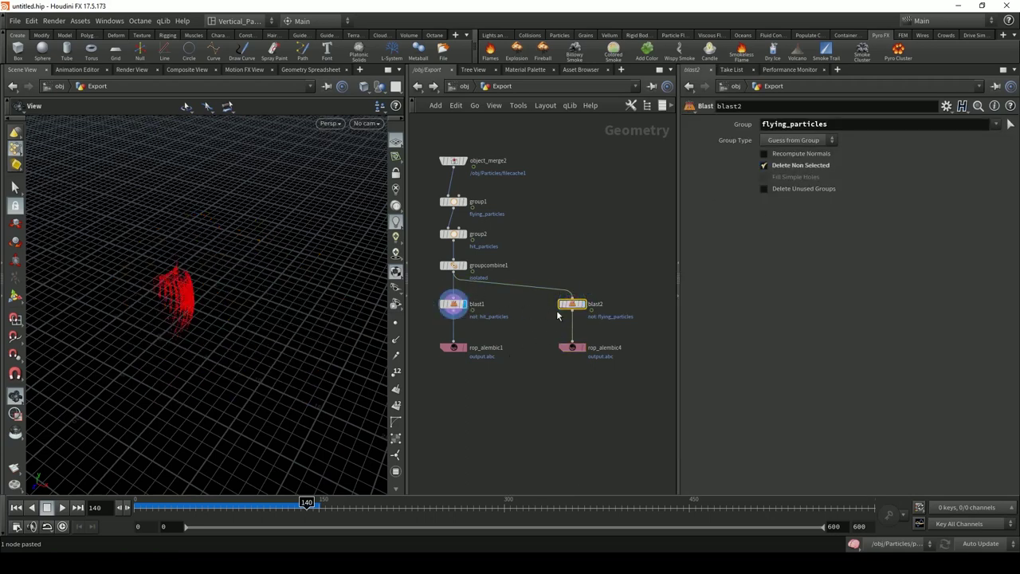
pyautogui.click(584, 303)
# Delete the unused Merge node from the Export network
pyautogui.press('h')
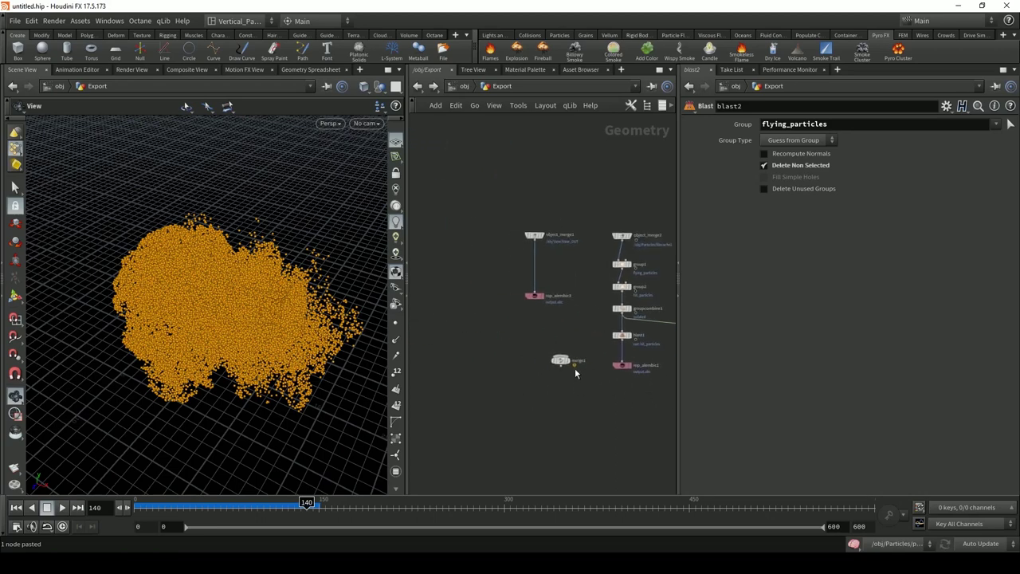
pyautogui.click(562, 360)
pyautogui.press('Delete')
# Line up the vase's Object Merge and Alembic output nodes with the particle export branches
pyautogui.moveTo(580, 351); pyautogui.dragTo(537, 338, button='middle')
pyautogui.moveTo(455, 169); pyautogui.dragTo(512, 314)
pyautogui.moveTo(511, 313); pyautogui.dragTo(489, 308, button='middle')
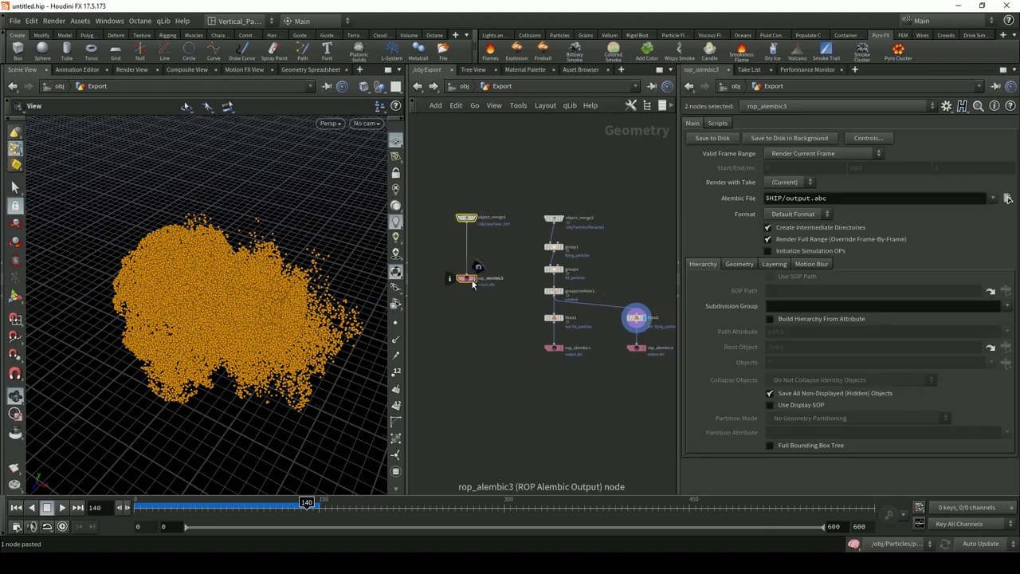
pyautogui.moveTo(478, 284); pyautogui.dragTo(506, 351)
pyautogui.click(505, 349)
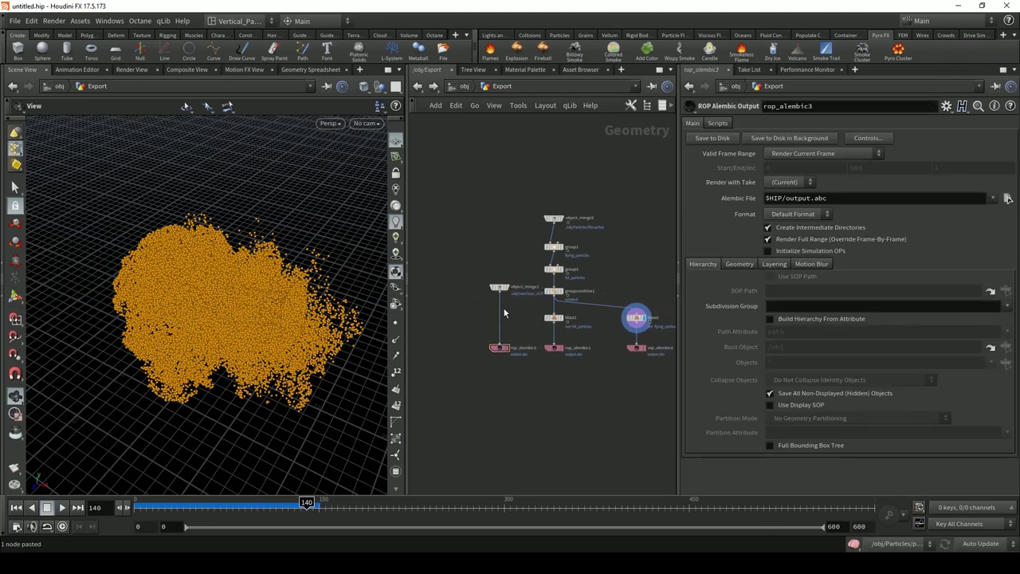
pyautogui.moveTo(500, 288); pyautogui.dragTo(500, 220)
pyautogui.moveTo(589, 478); pyautogui.dragTo(540, 446, button='middle')
pyautogui.scroll(-2, 544, 405)
pyautogui.moveTo(434, 181); pyautogui.dragTo(494, 370)
pyautogui.moveTo(485, 226); pyautogui.dragTo(479, 225)
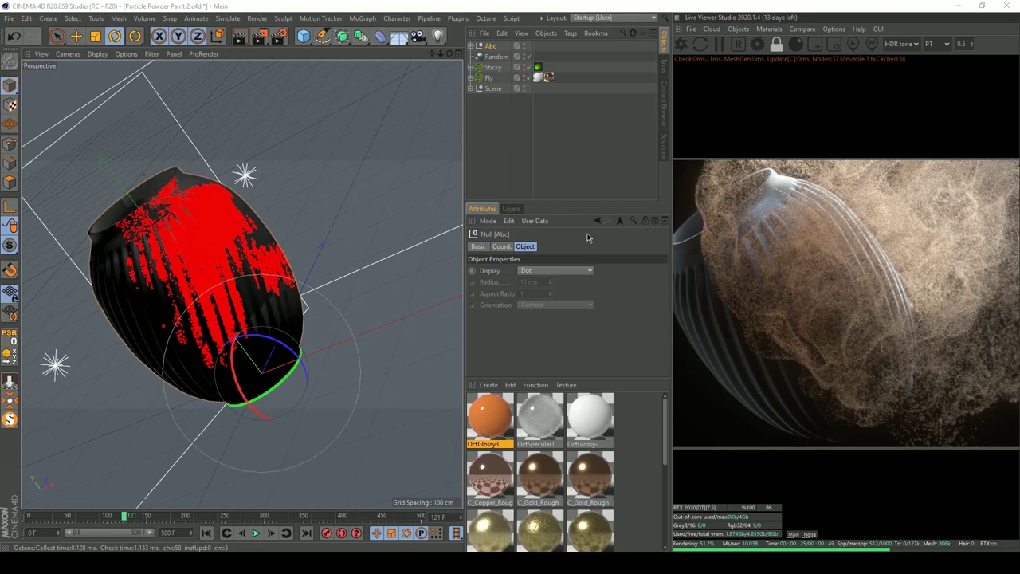
# Switch to Cinema 4D, pause the Live Viewer render and review the Vase, Fly and Sticky Alembic objects under the Abc null
pyautogui.click(717, 53)
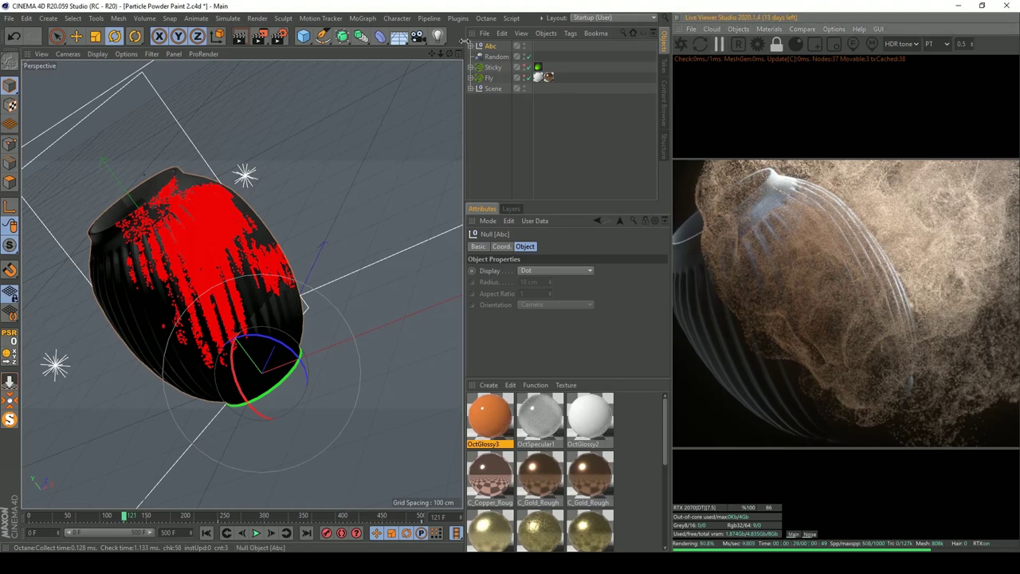
pyautogui.click(471, 47)
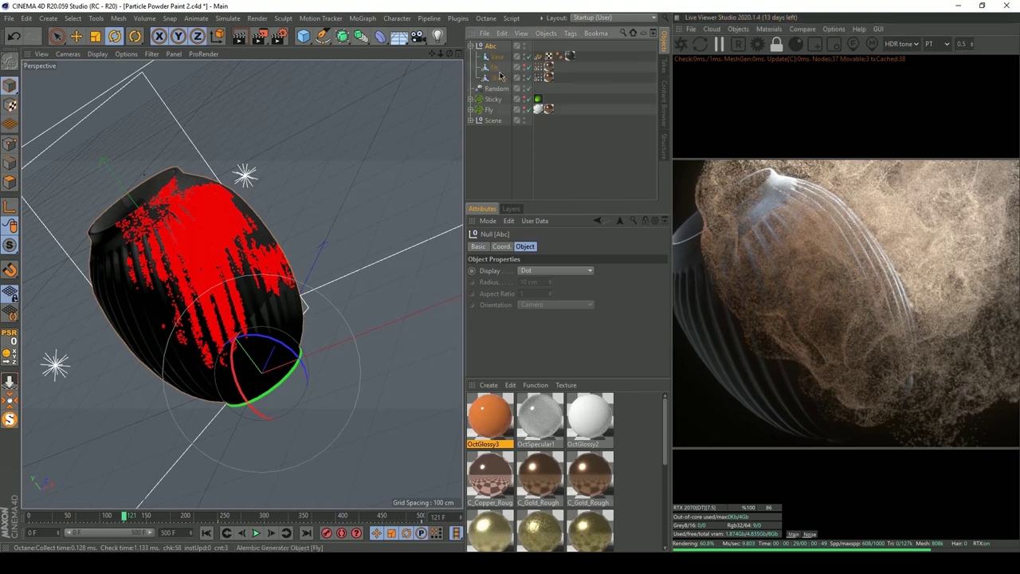
pyautogui.click(498, 59)
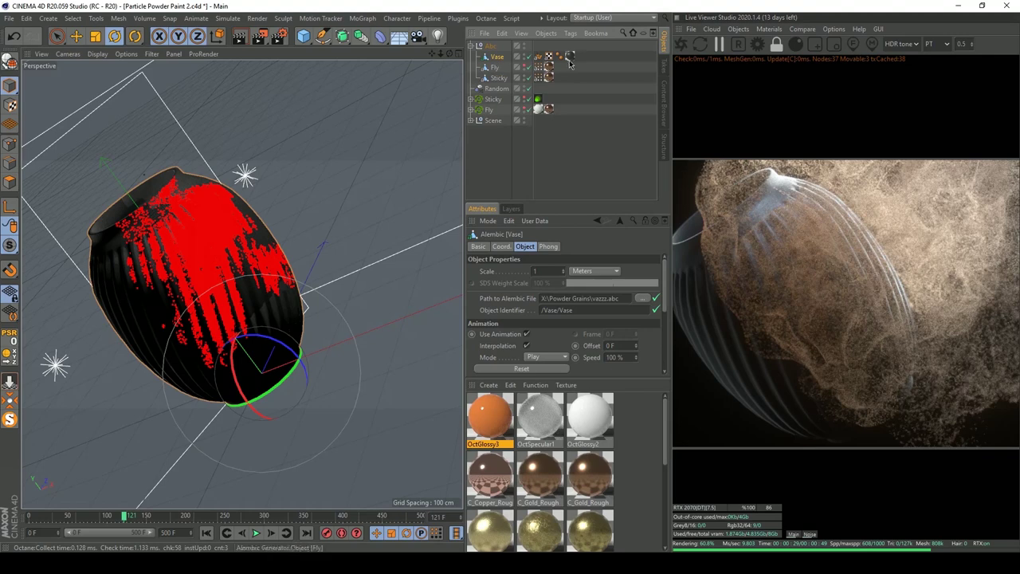
pyautogui.click(495, 69)
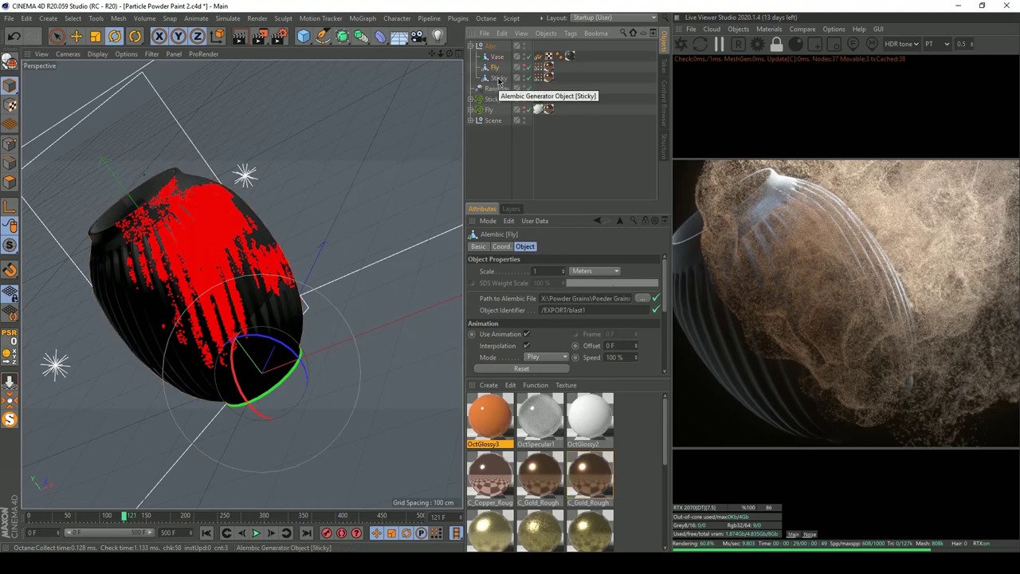
pyautogui.click(498, 79)
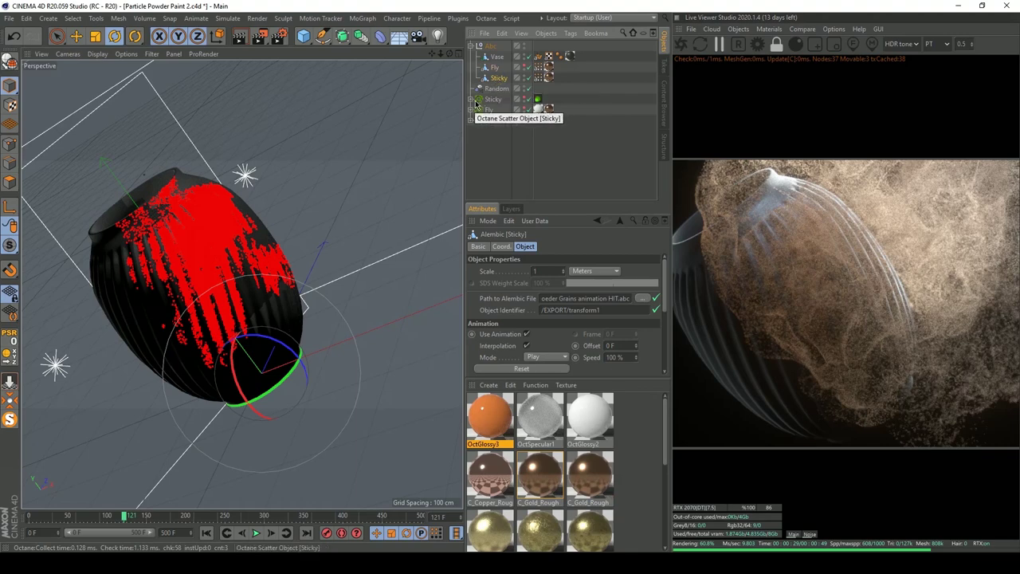
# Examine the Sticky Octane Scatter's distribution settings and expand the Sticky and Fly scatters to view their child objects
pyautogui.click(494, 100)
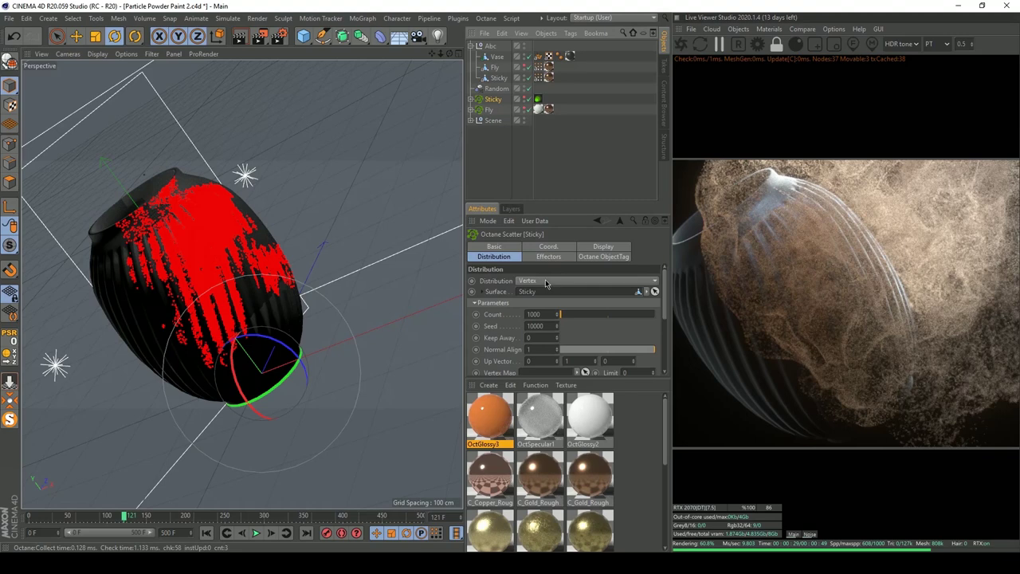
pyautogui.click(471, 99)
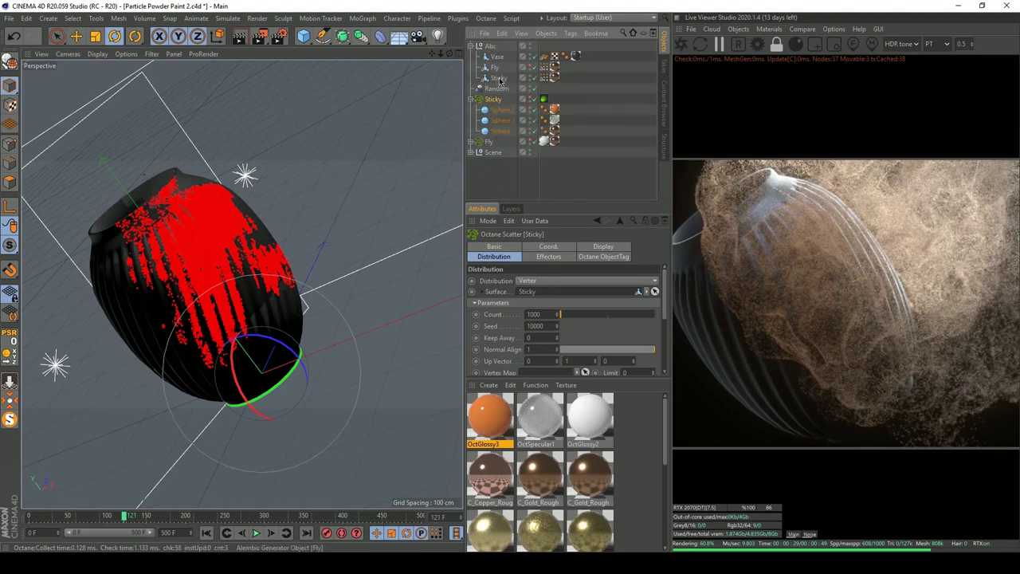
pyautogui.click(470, 141)
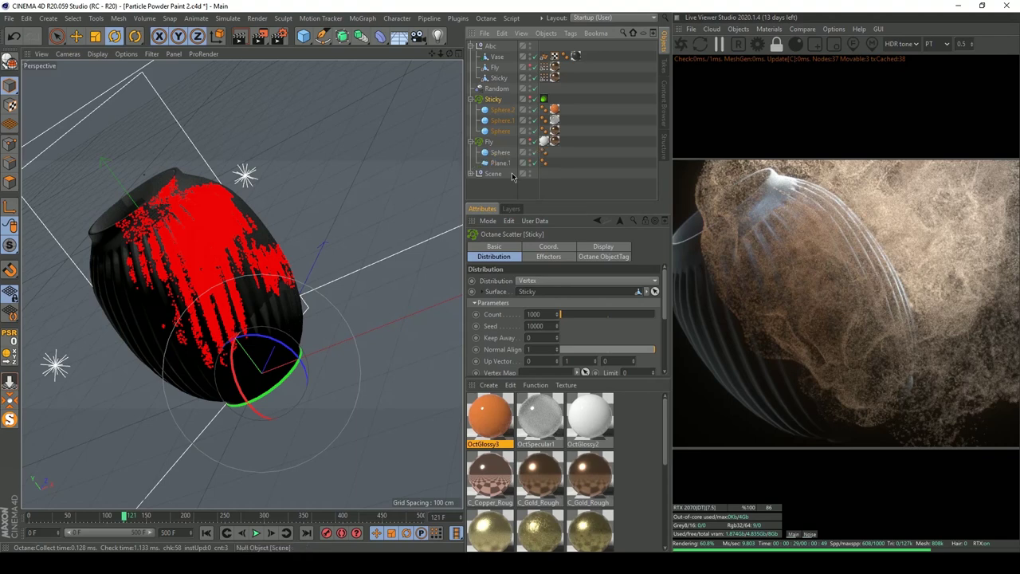
pyautogui.click(490, 151)
# Remove the white material's texture tag from the Fly Octane Scatter object
pyautogui.click(490, 143)
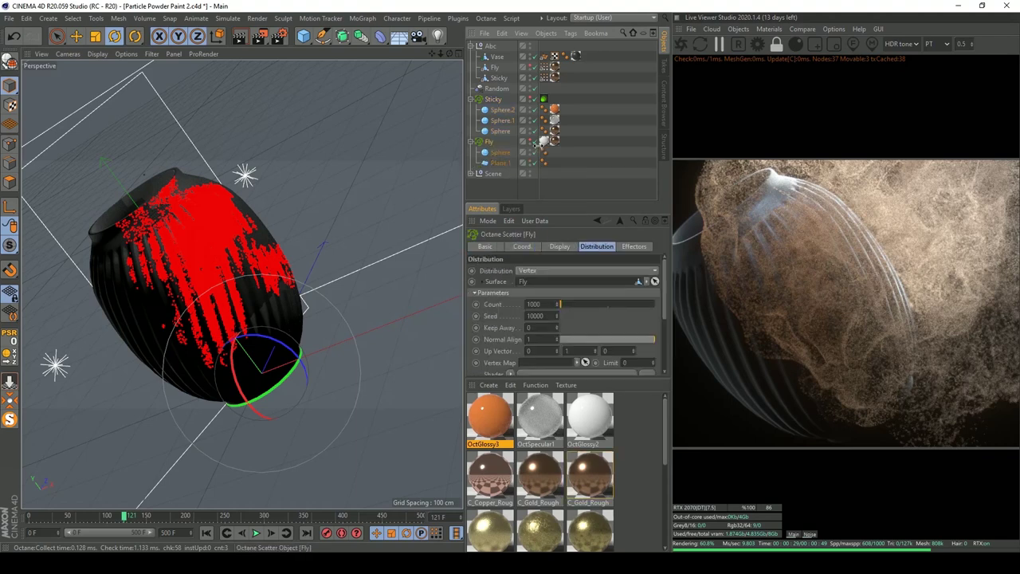
pyautogui.click(544, 142)
pyautogui.press('Delete')
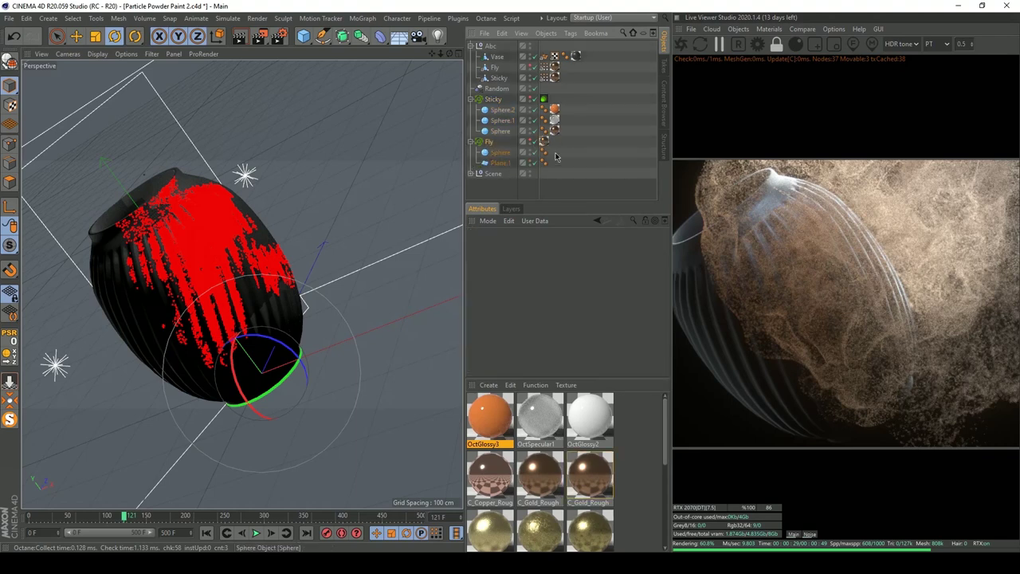
# Check the texture tags on the Fly scatter and on Sphere.1 and Sphere under Sticky, ending on the Fly scatter's distribution settings
pyautogui.click(544, 141)
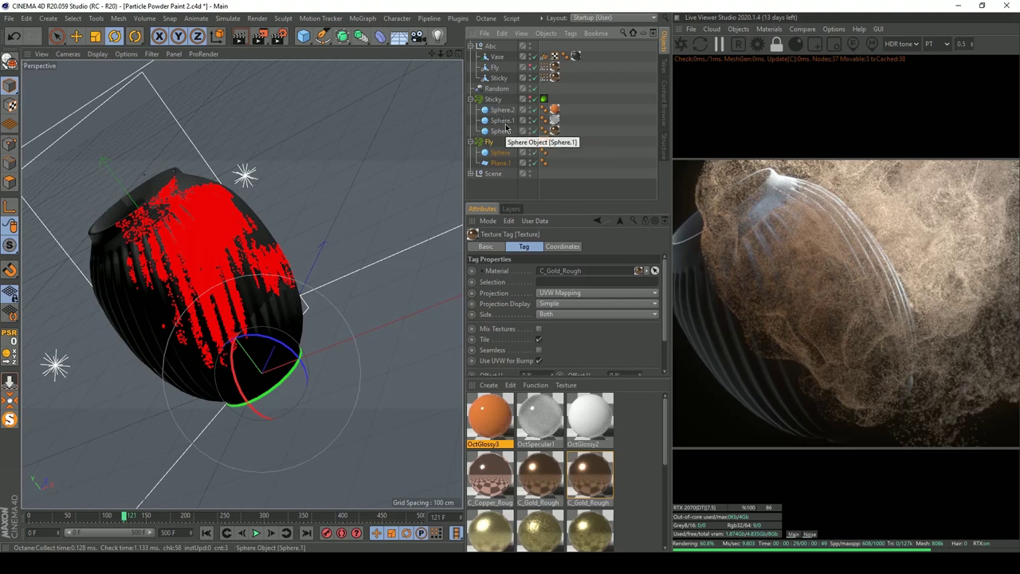
pyautogui.click(554, 120)
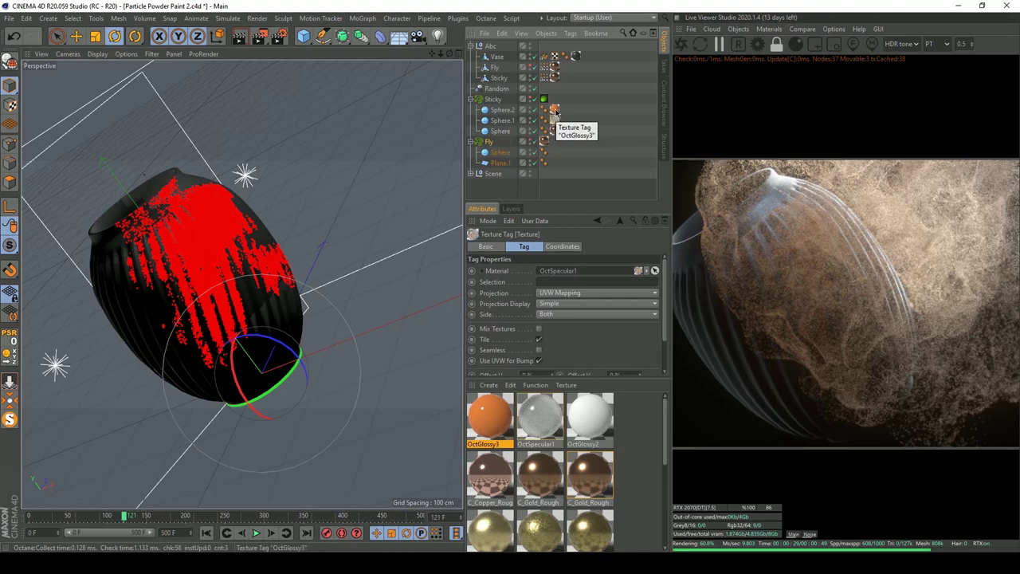
pyautogui.click(555, 130)
pyautogui.click(557, 135)
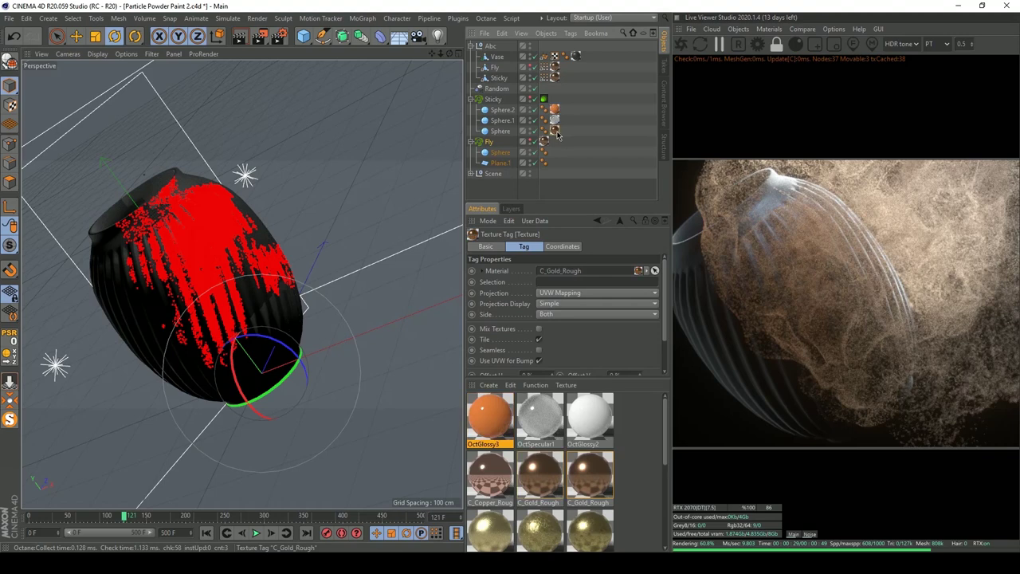
pyautogui.click(502, 143)
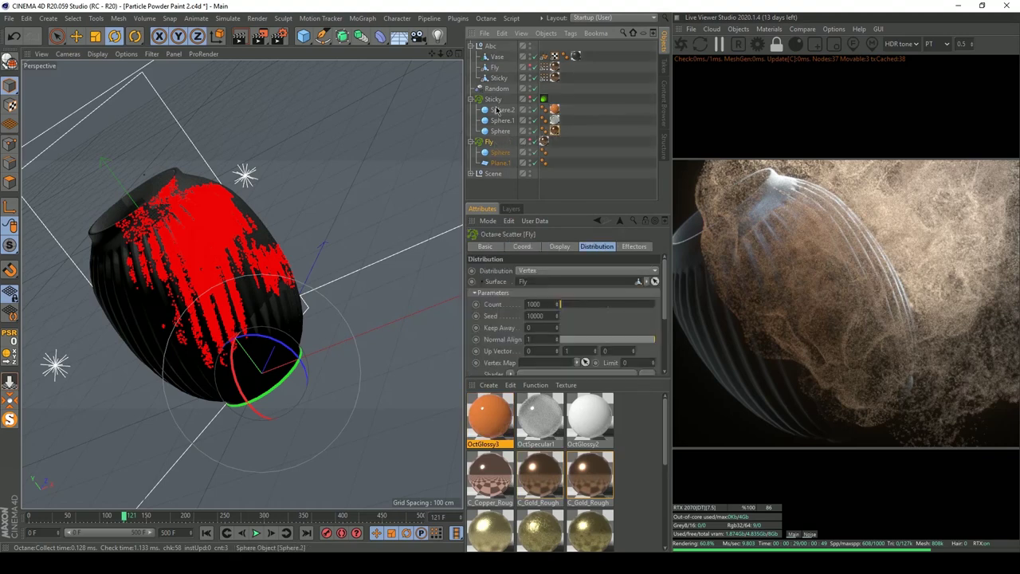